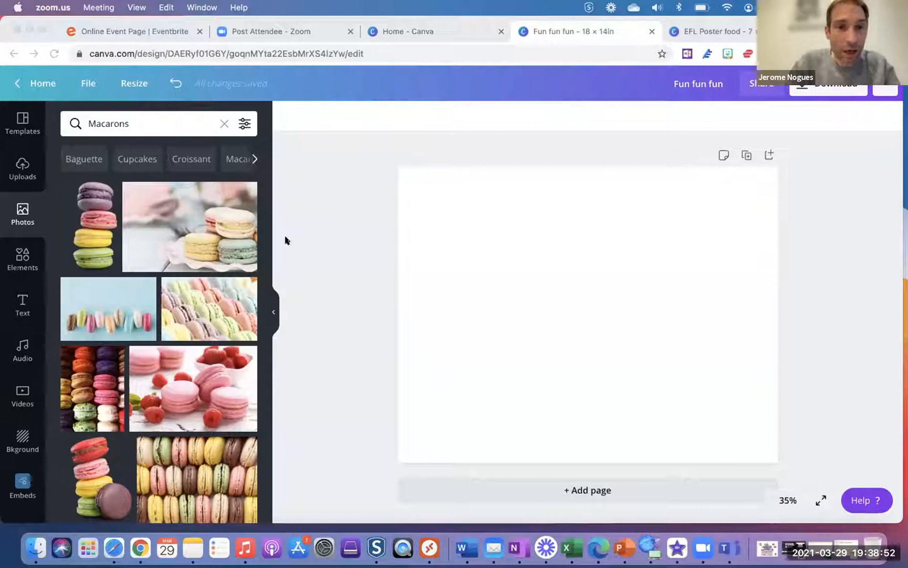
# - Bring the Chrome window with Canva forward and leave the blank design for the home dashboard
pyautogui.click(47, 85)
pyautogui.click(48, 84)
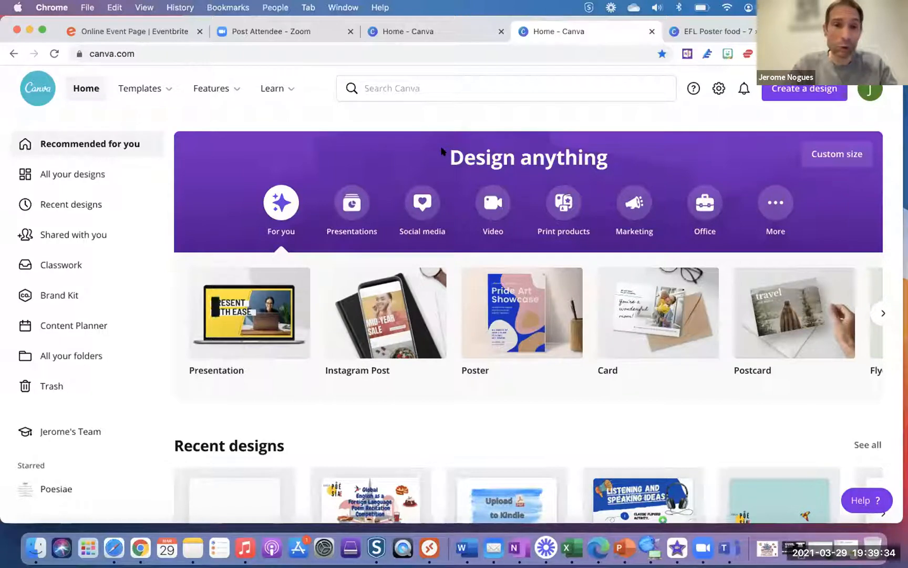
pyautogui.click(157, 91)
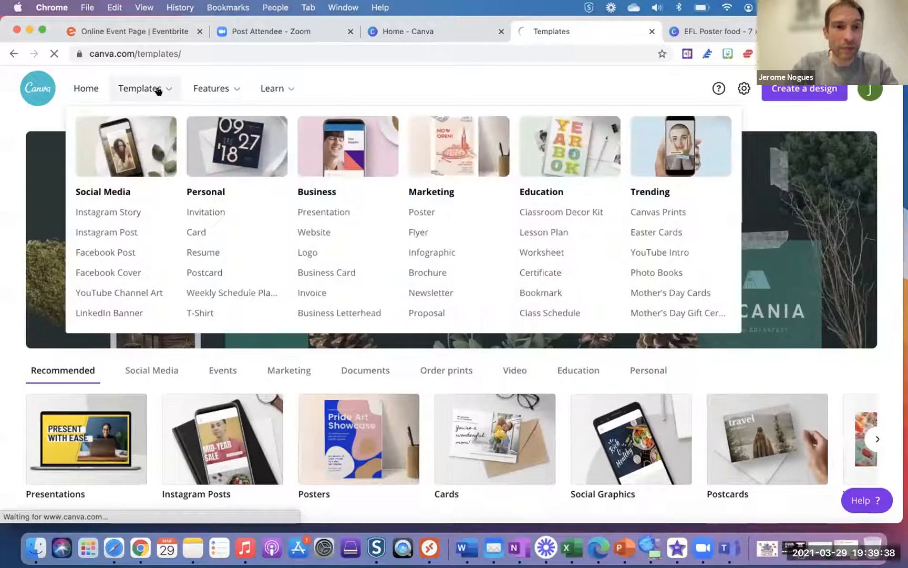
pyautogui.moveTo(148, 93)
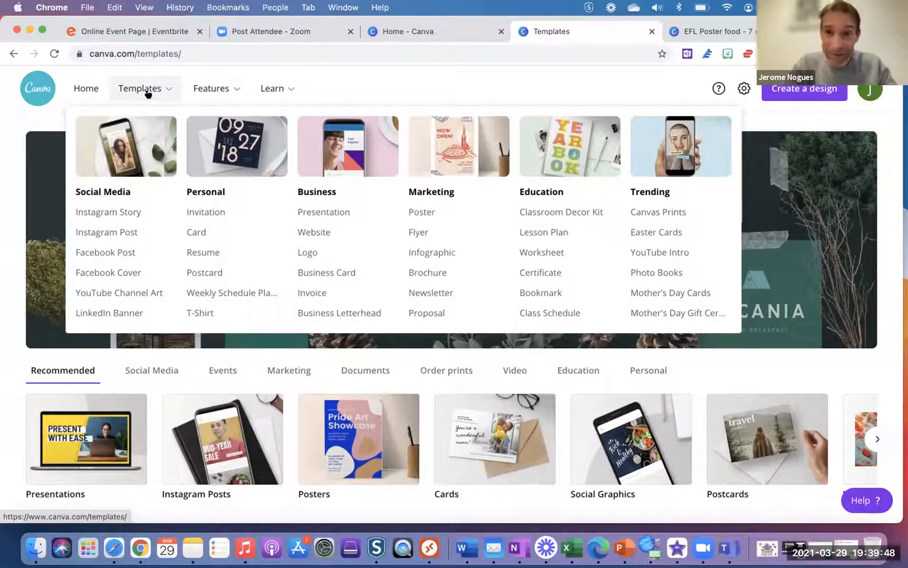
pyautogui.moveTo(204, 88)
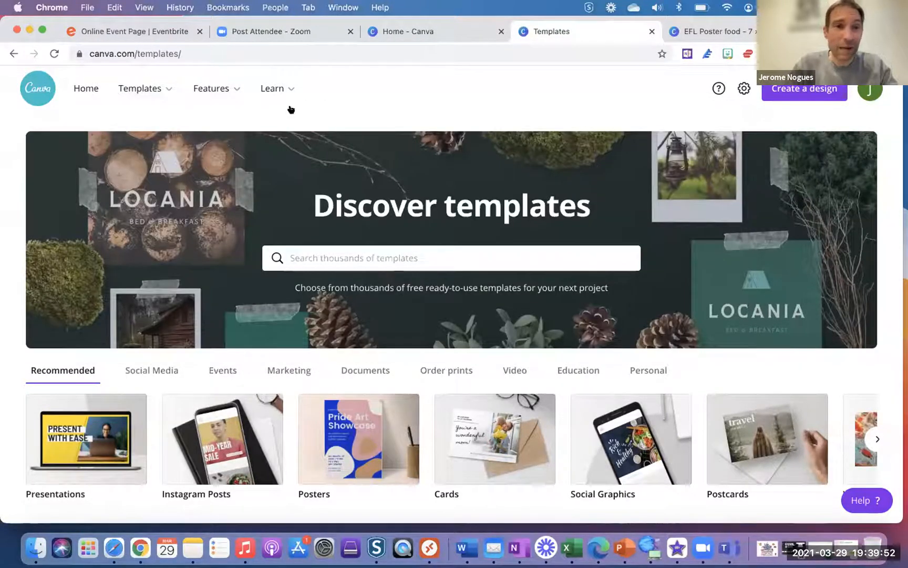
pyautogui.click(86, 89)
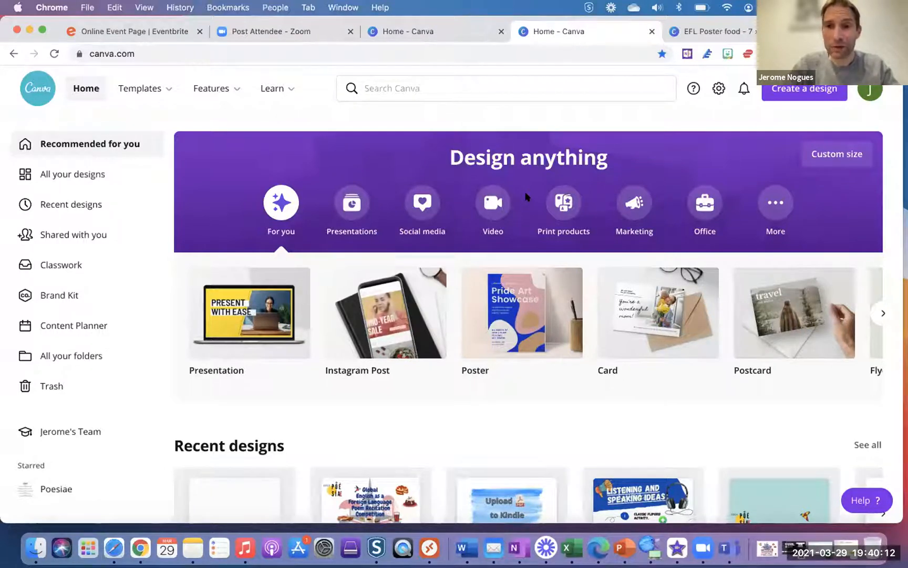
# - Scroll the Canva home dashboard down and back up to look over the recent designs
pyautogui.scroll(-1, 462, 197)
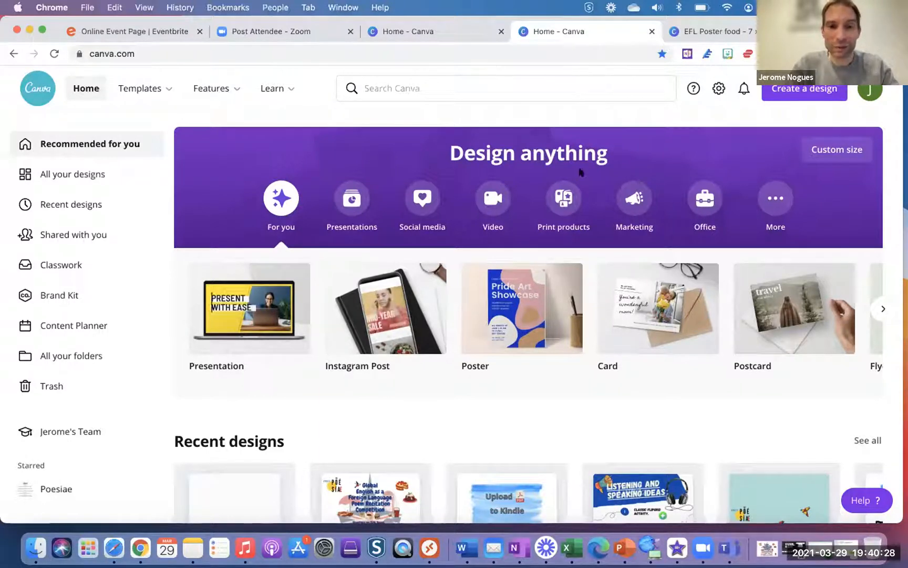
pyautogui.scroll(1, 581, 172)
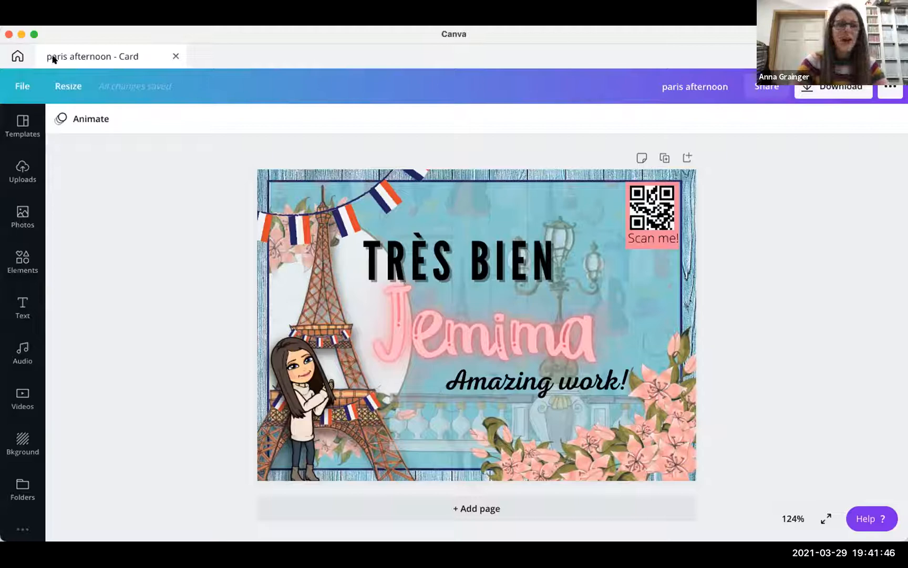
# - Create a new blank Card design from the Create a design suggestions
pyautogui.click(16, 57)
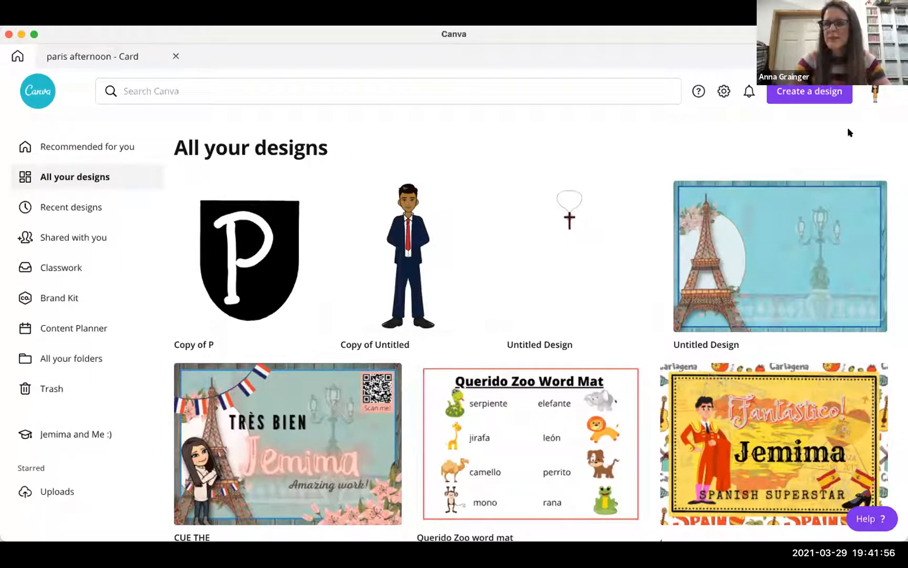
pyautogui.click(806, 92)
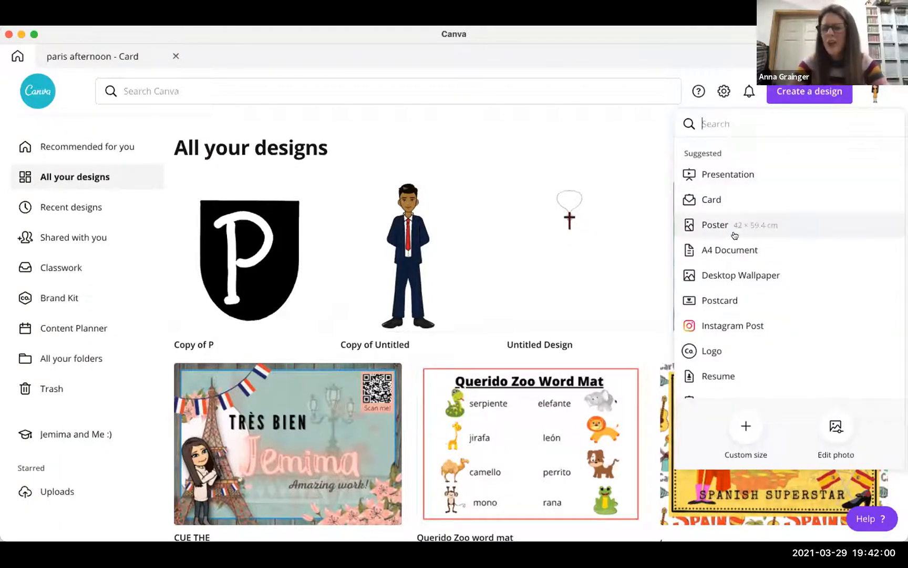
pyautogui.scroll(-1, 735, 235)
pyautogui.scroll(1, 735, 236)
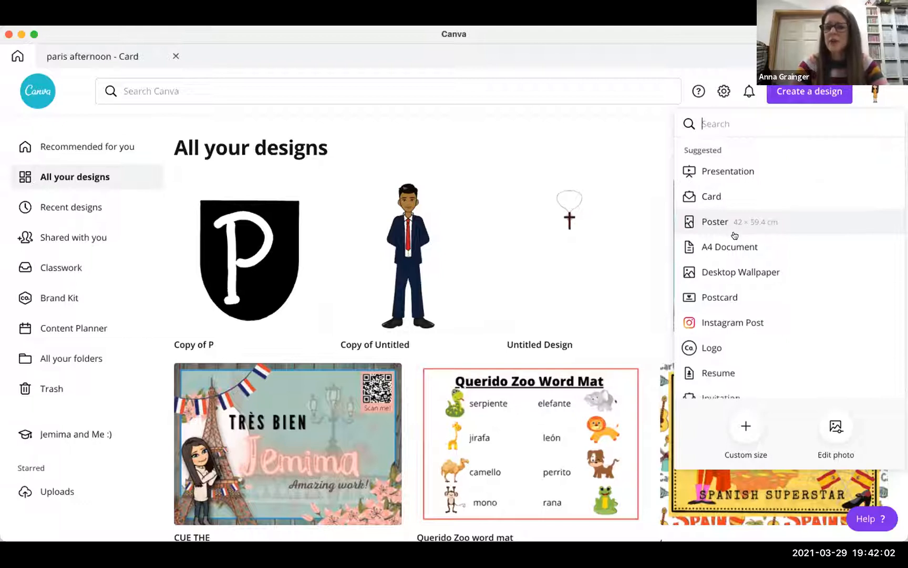
pyautogui.scroll(-1, 739, 235)
pyautogui.scroll(-2, 739, 235)
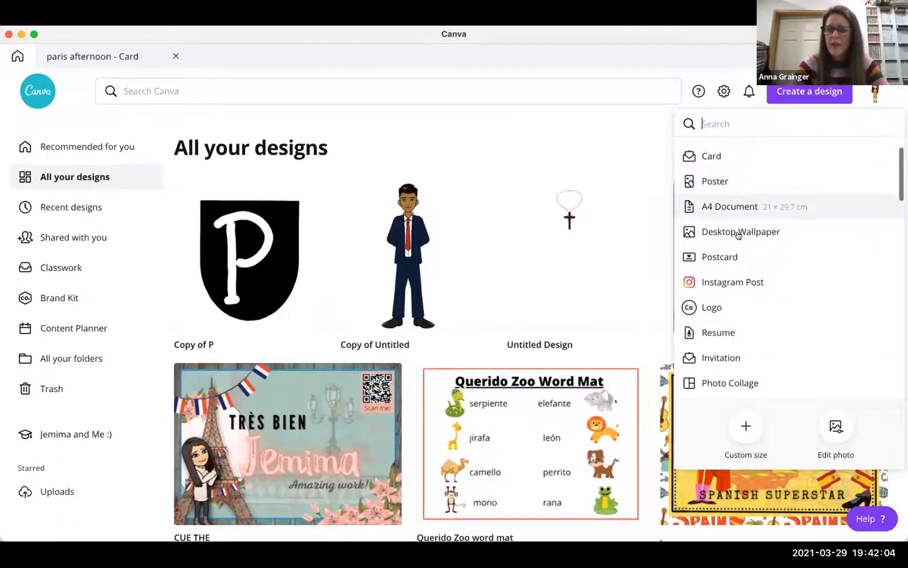
pyautogui.scroll(3, 736, 210)
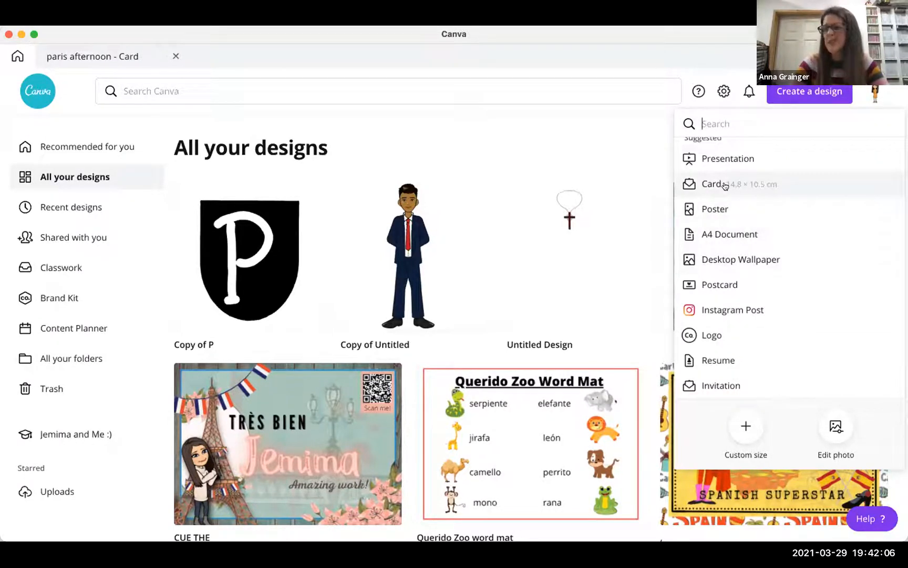
pyautogui.scroll(-2, 727, 255)
pyautogui.scroll(-8, 727, 255)
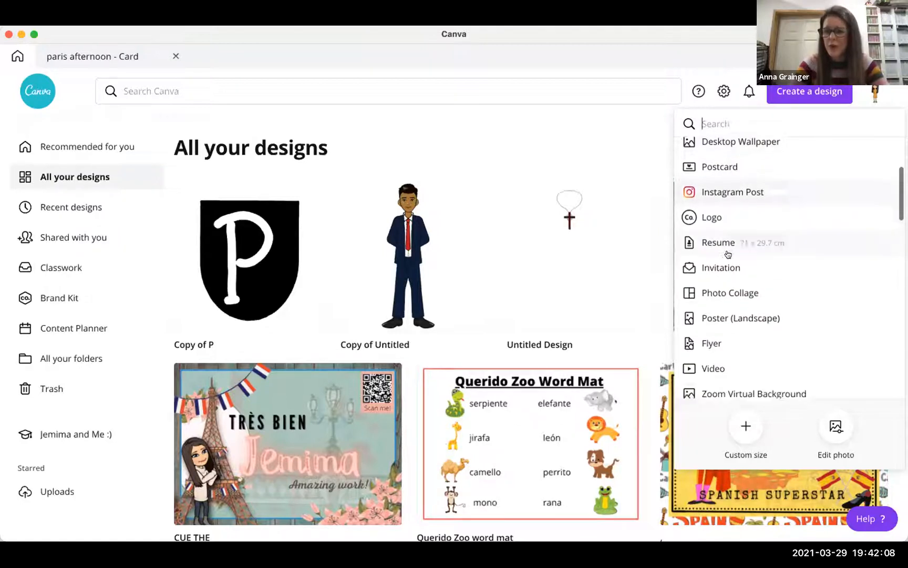
pyautogui.scroll(-1, 728, 254)
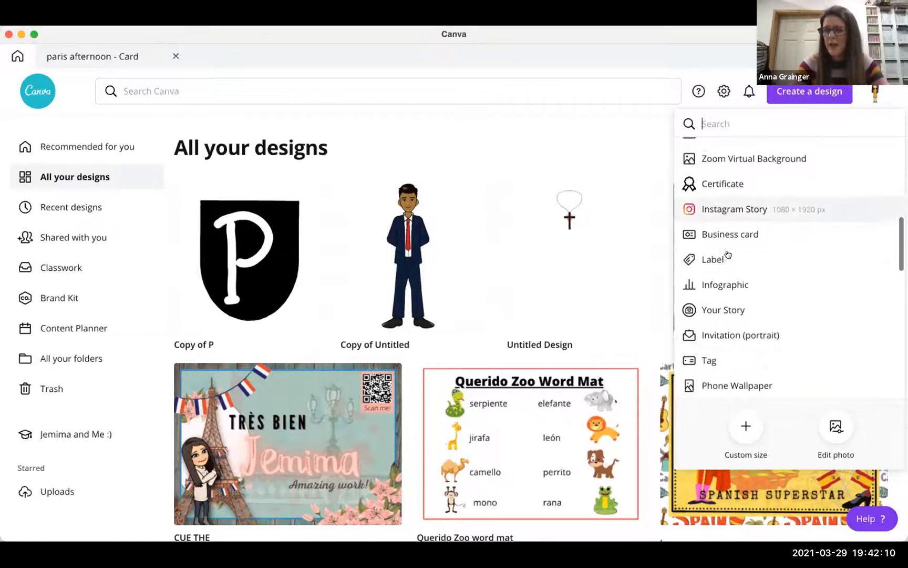
pyautogui.scroll(10, 727, 252)
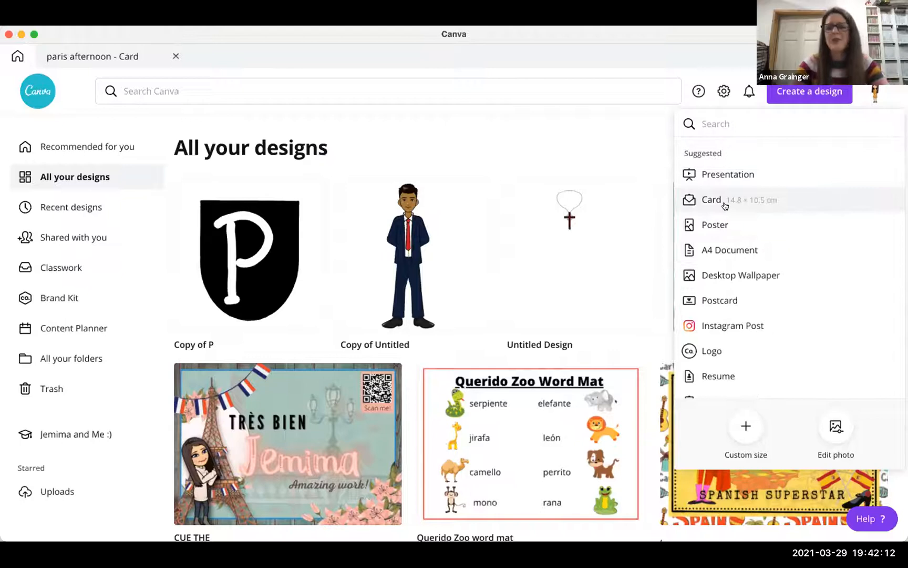
pyautogui.click(726, 205)
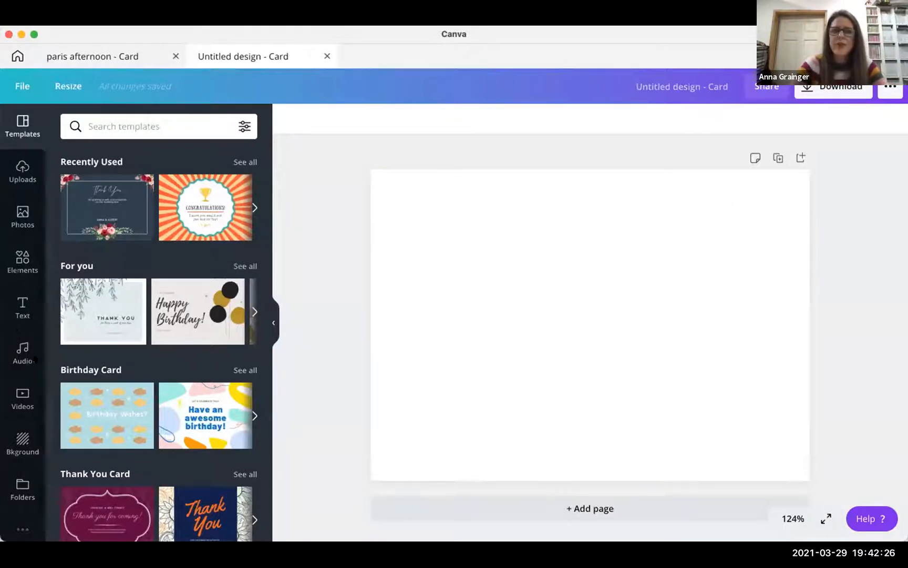
# - Search backgrounds for 'wood' and apply the first turquoise wood-plank photo to the card
pyautogui.click(14, 442)
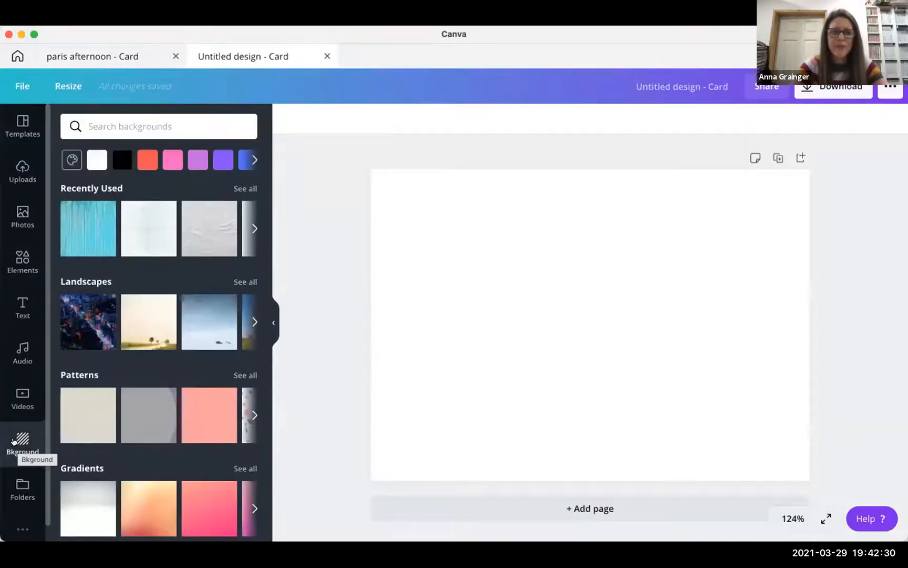
pyautogui.click(122, 124)
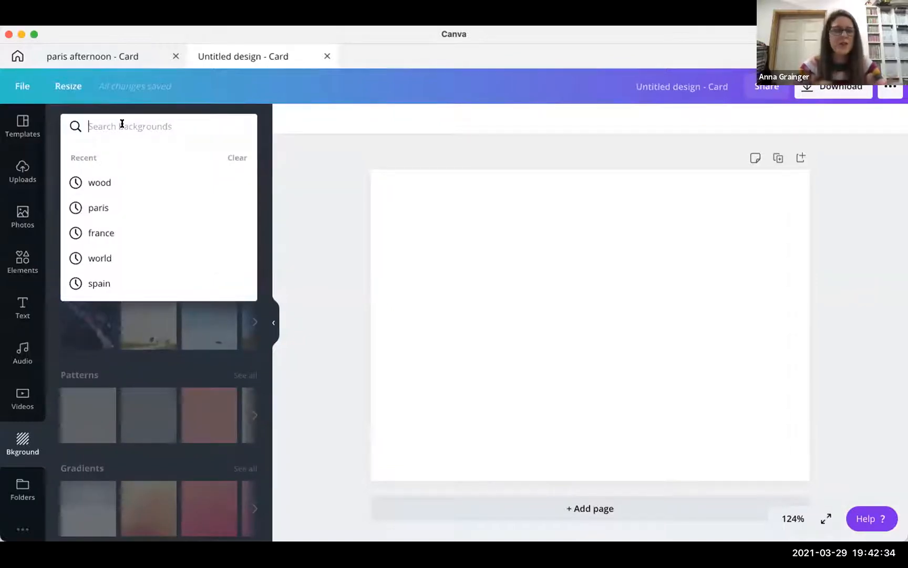
pyautogui.write('wood')
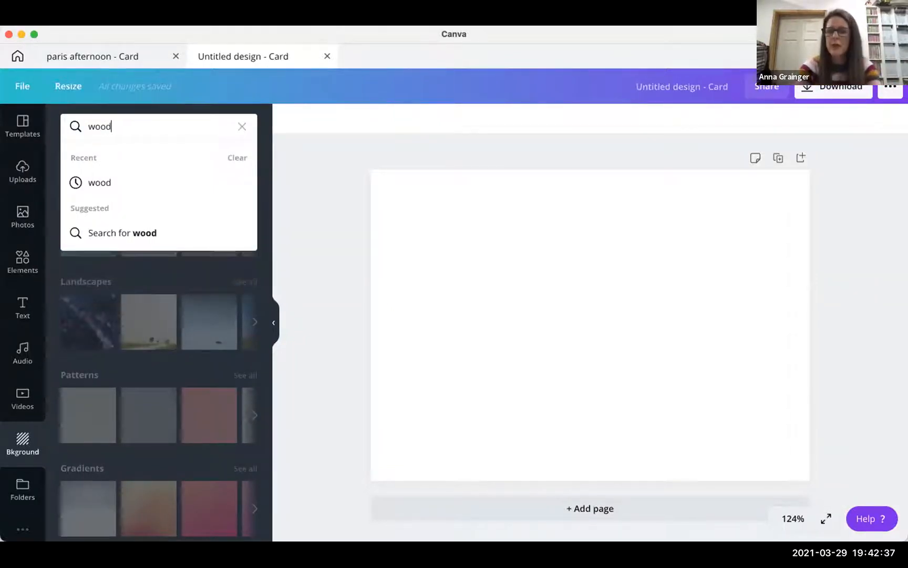
pyautogui.press('Return')
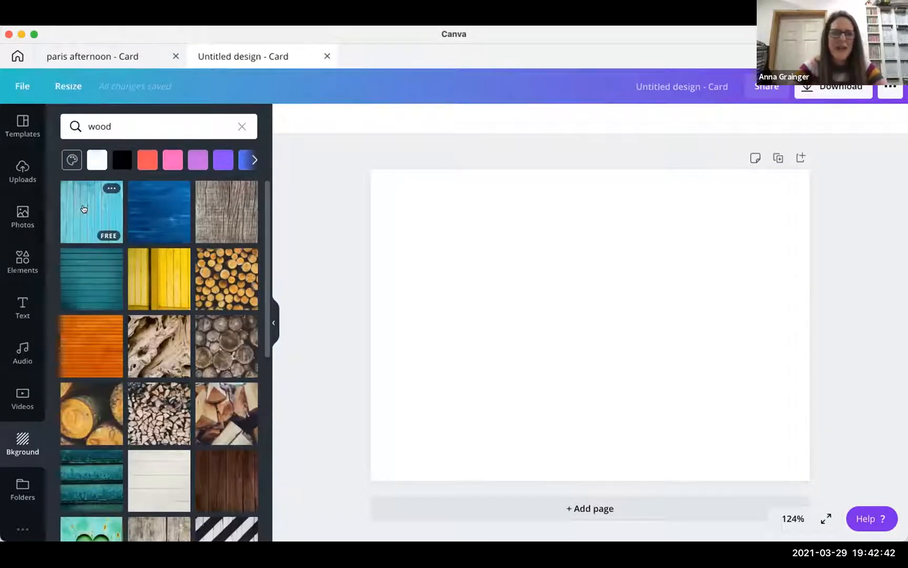
pyautogui.click(83, 209)
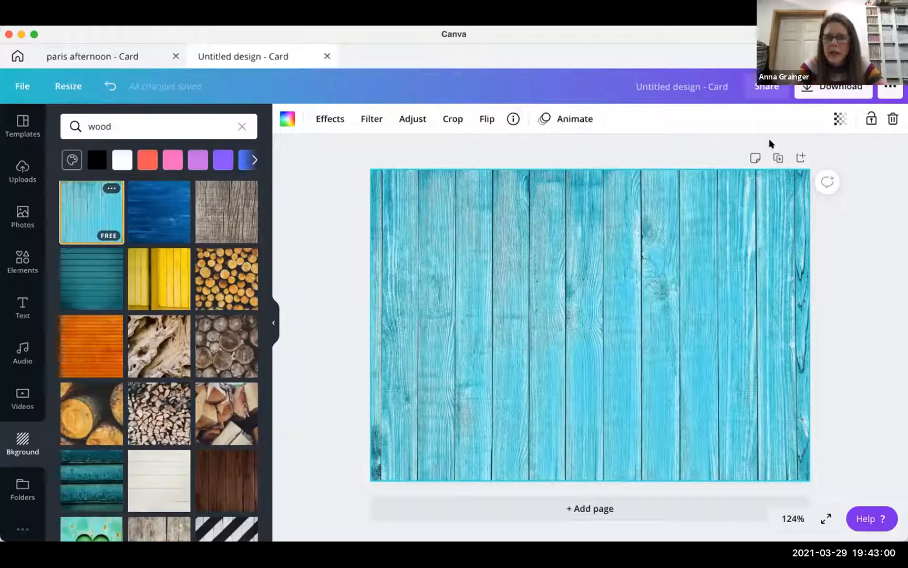
# - Experiment with fading the wood background and solid blue fills, restoring the wood planks each time
pyautogui.click(836, 121)
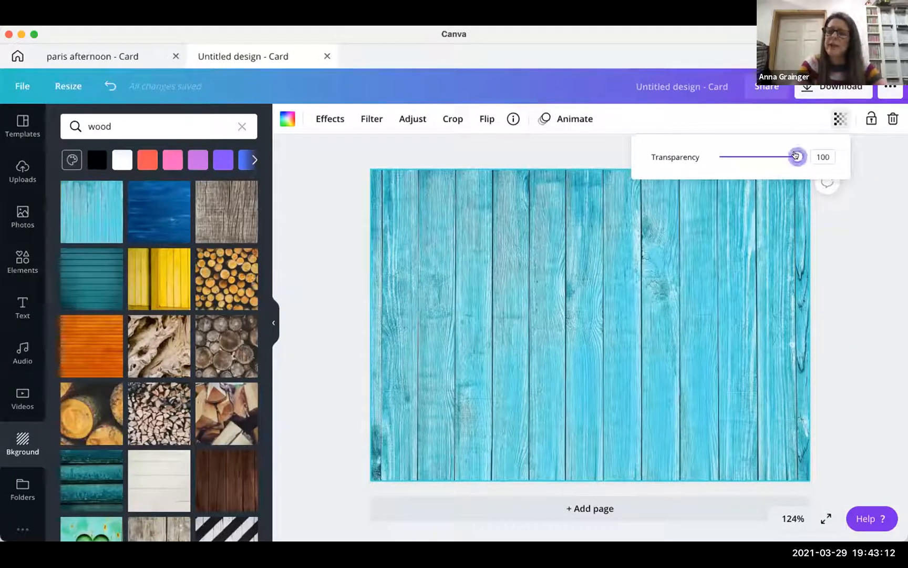
pyautogui.moveTo(785, 155)
pyautogui.mouseDown()
pyautogui.moveTo(766, 157)
pyautogui.moveTo(777, 157)
pyautogui.mouseUp()
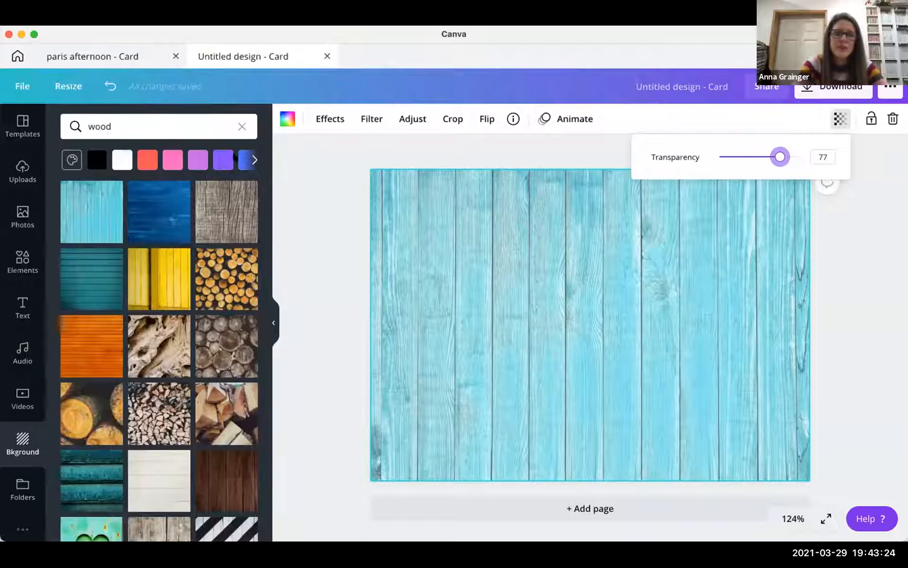
pyautogui.hscroll(1, 219, 155)
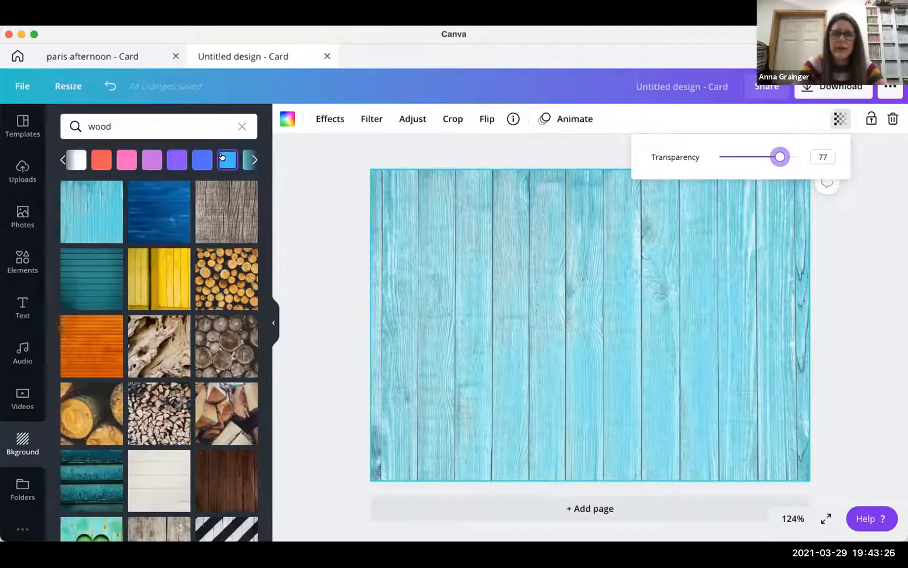
pyautogui.click(222, 156)
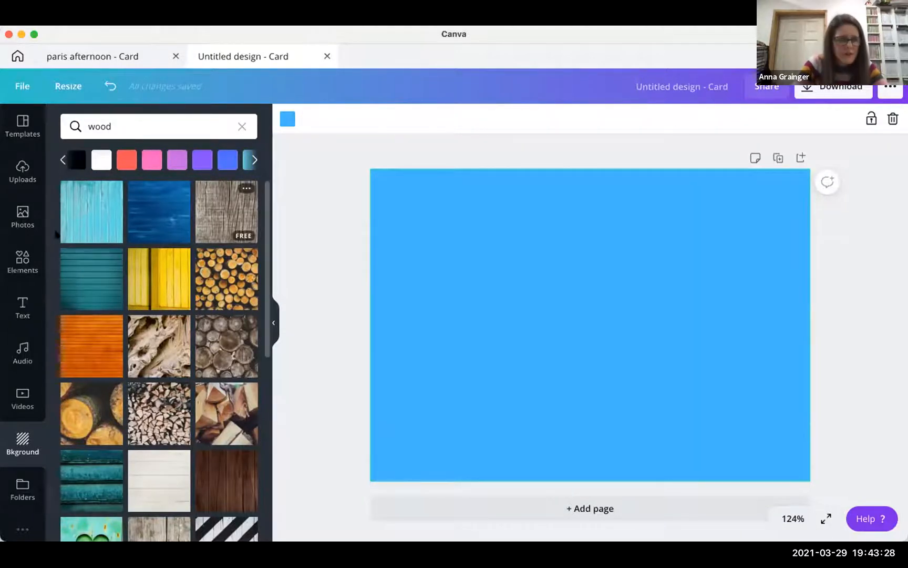
pyautogui.click(94, 213)
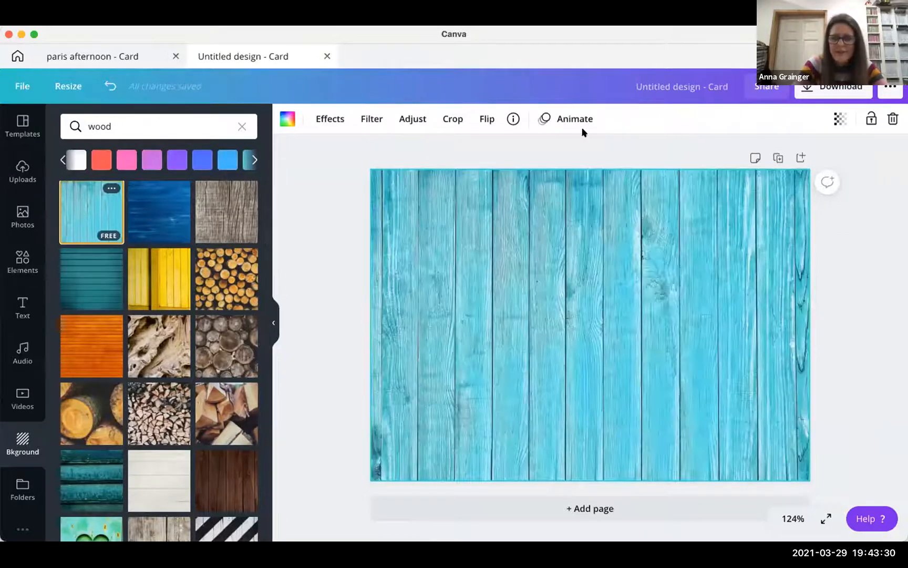
pyautogui.click(836, 121)
pyautogui.moveTo(798, 156); pyautogui.dragTo(774, 156)
pyautogui.click(229, 161)
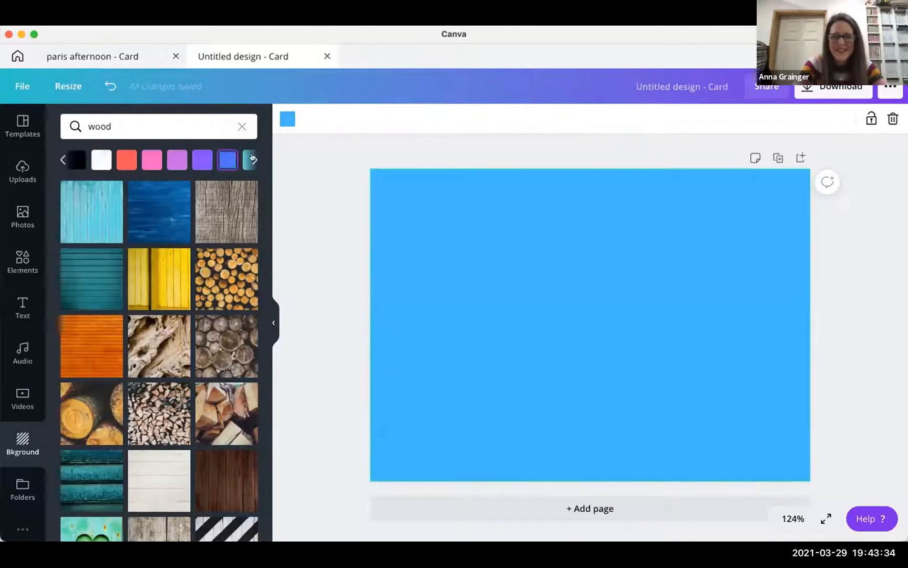
pyautogui.click(82, 208)
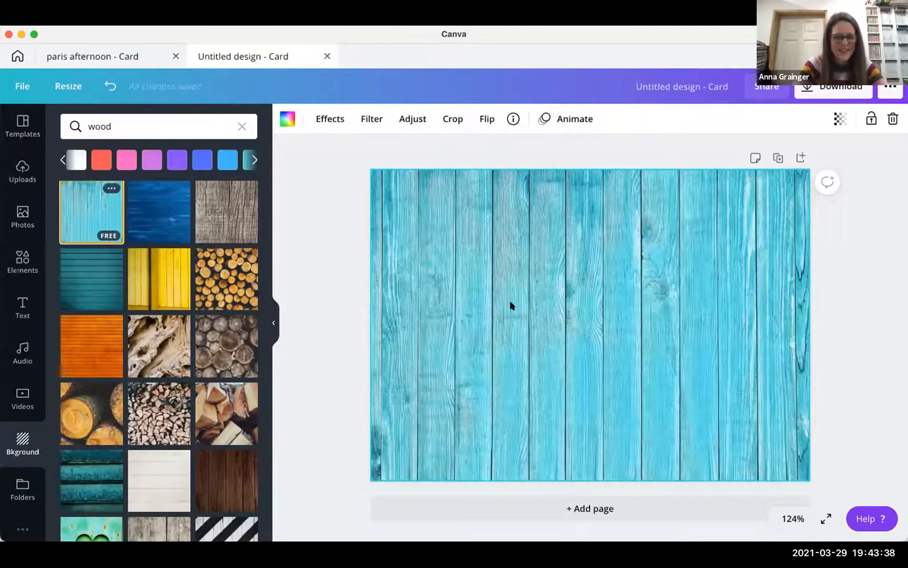
# - Fill the page background with solid Turquoise Blue
pyautogui.click(286, 118)
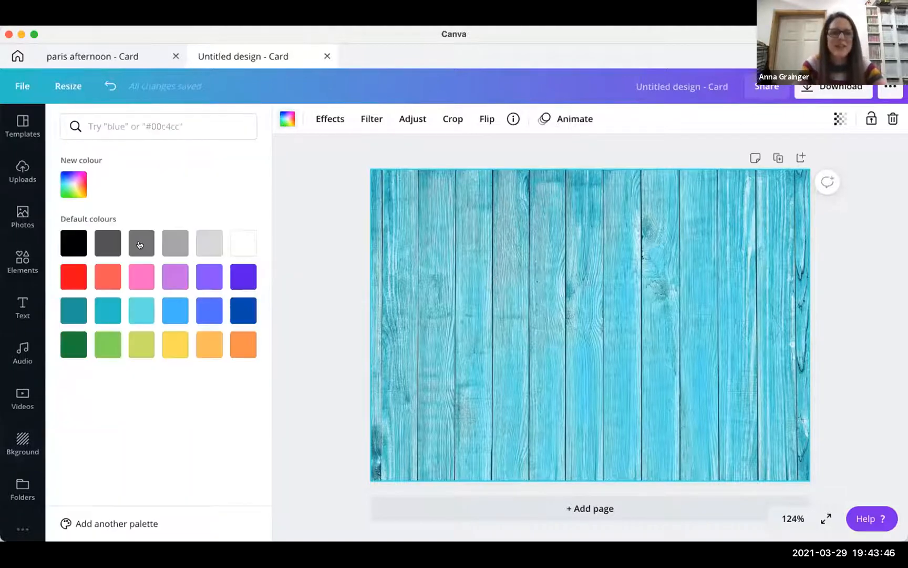
pyautogui.click(131, 308)
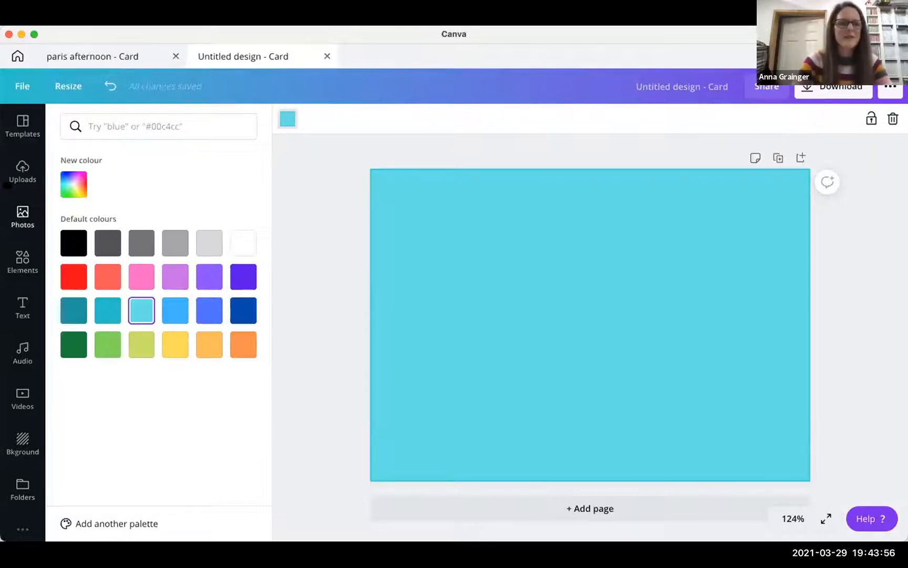
pyautogui.click(22, 444)
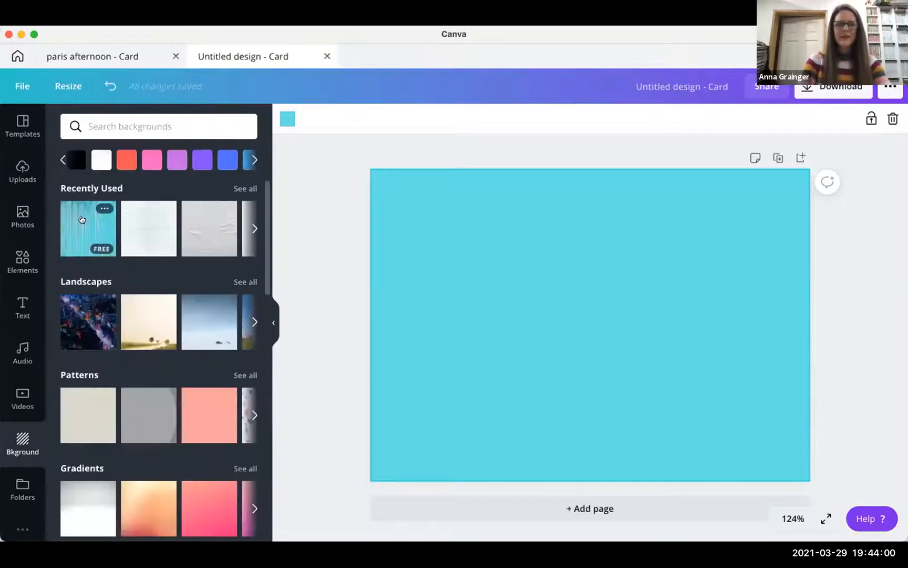
# - Reapply the recent wood-plank background, set its transparency to 74 and lock it
pyautogui.click(82, 219)
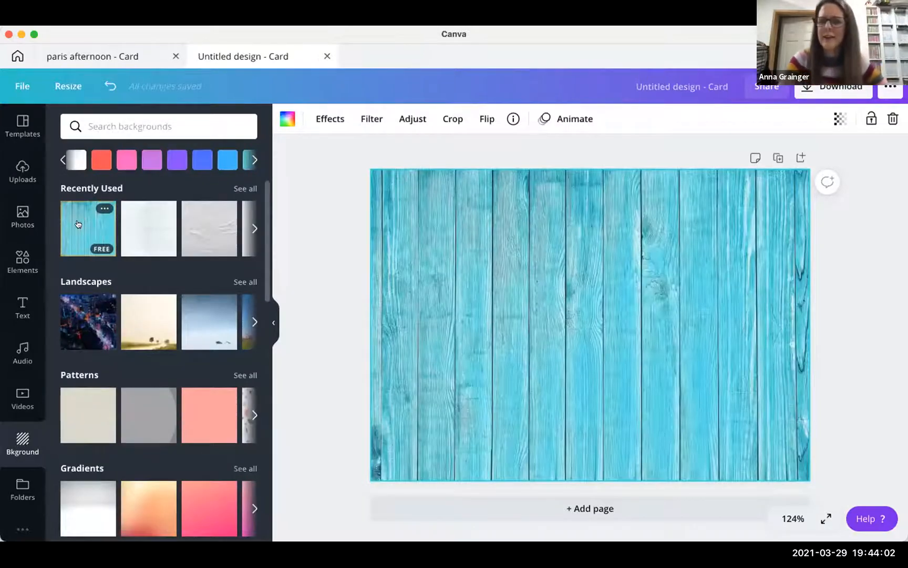
pyautogui.click(839, 120)
pyautogui.moveTo(796, 157); pyautogui.dragTo(776, 155)
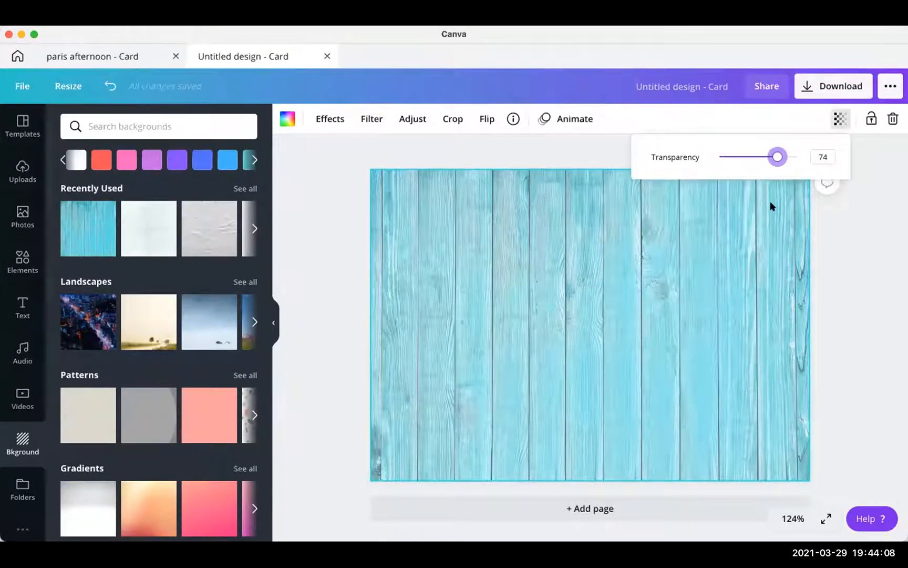
pyautogui.click(572, 251)
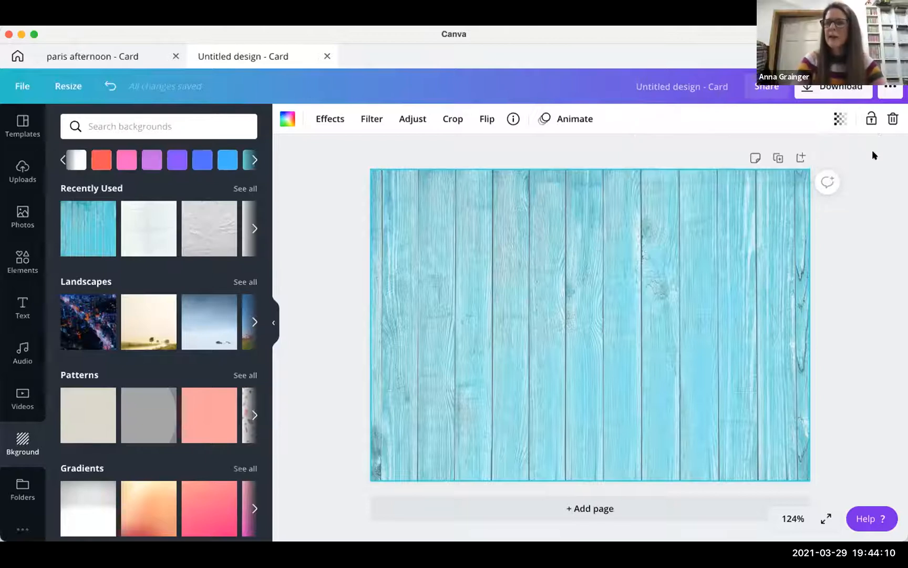
pyautogui.click(870, 119)
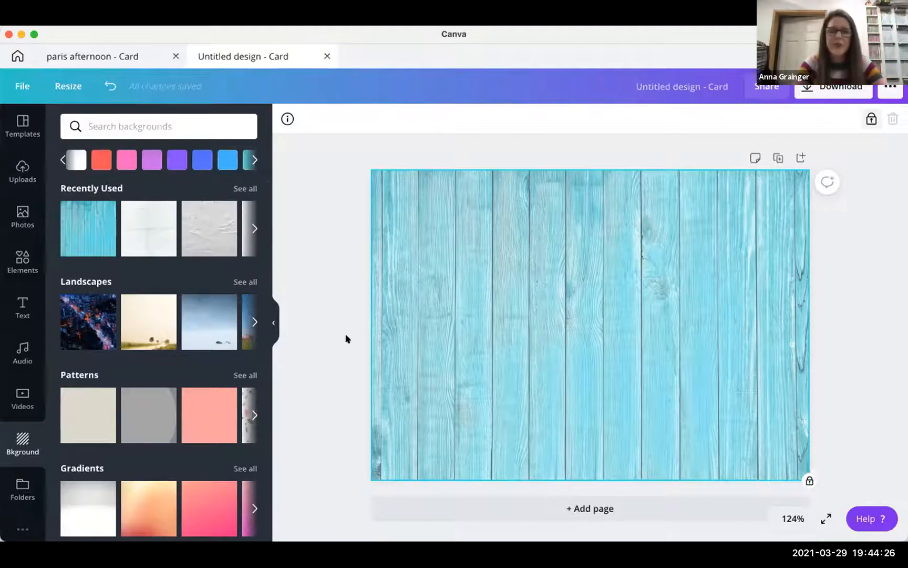
# - Add a plain square from the Elements Shapes collection to the card
pyautogui.click(17, 259)
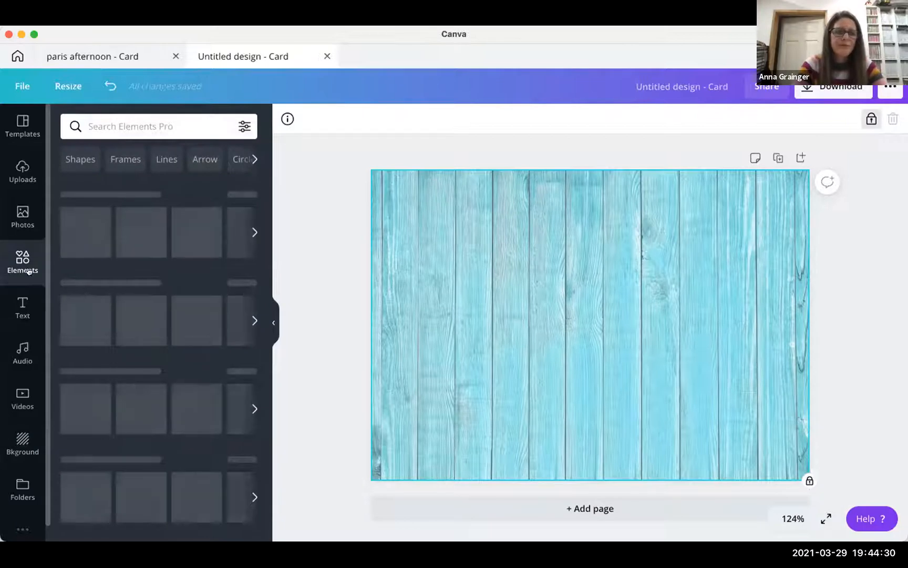
pyautogui.scroll(-3, 154, 258)
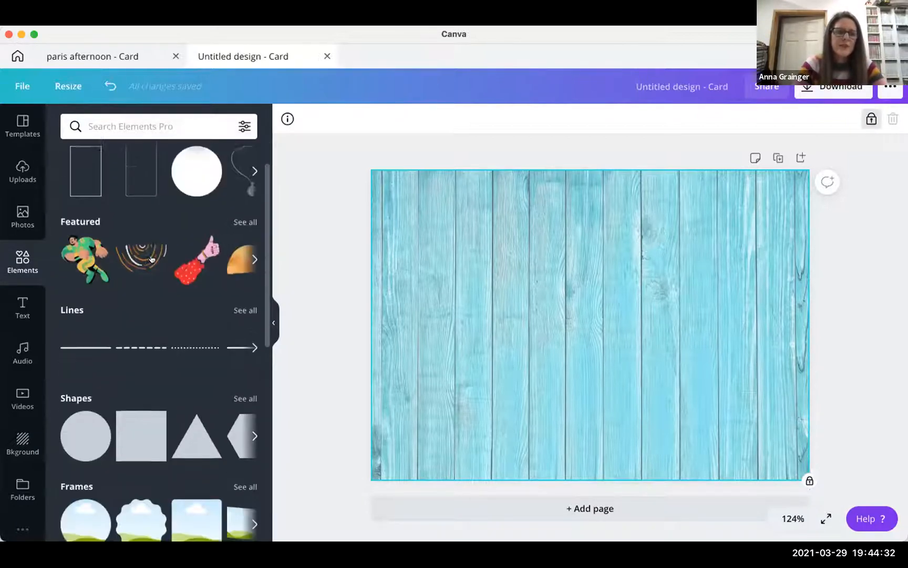
pyautogui.scroll(2, 152, 258)
pyautogui.scroll(1, 151, 259)
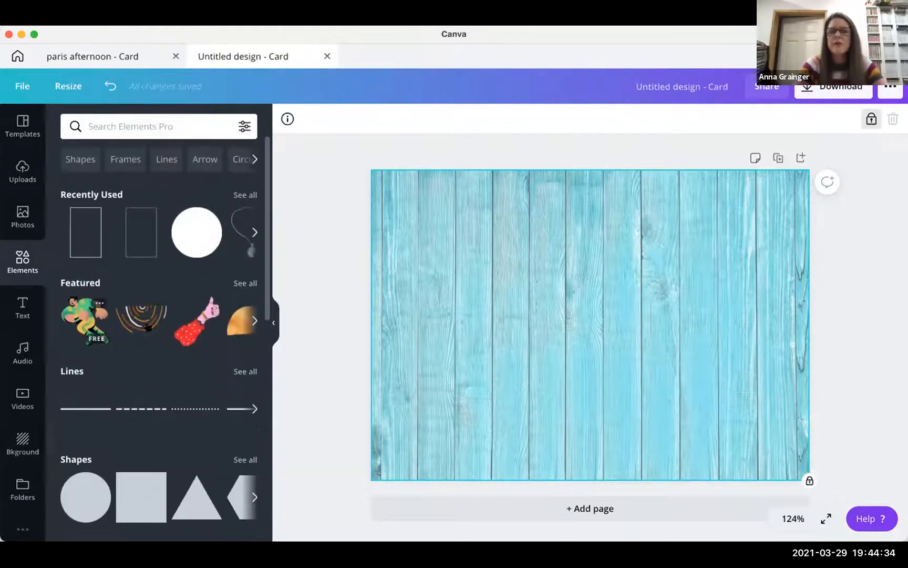
pyautogui.scroll(-5, 113, 331)
pyautogui.scroll(2, 103, 247)
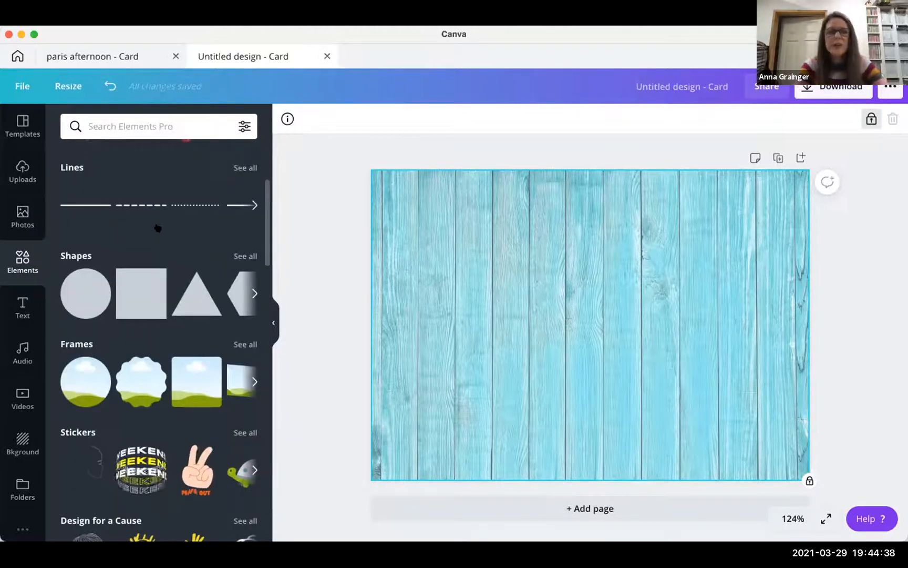
pyautogui.scroll(-1, 157, 226)
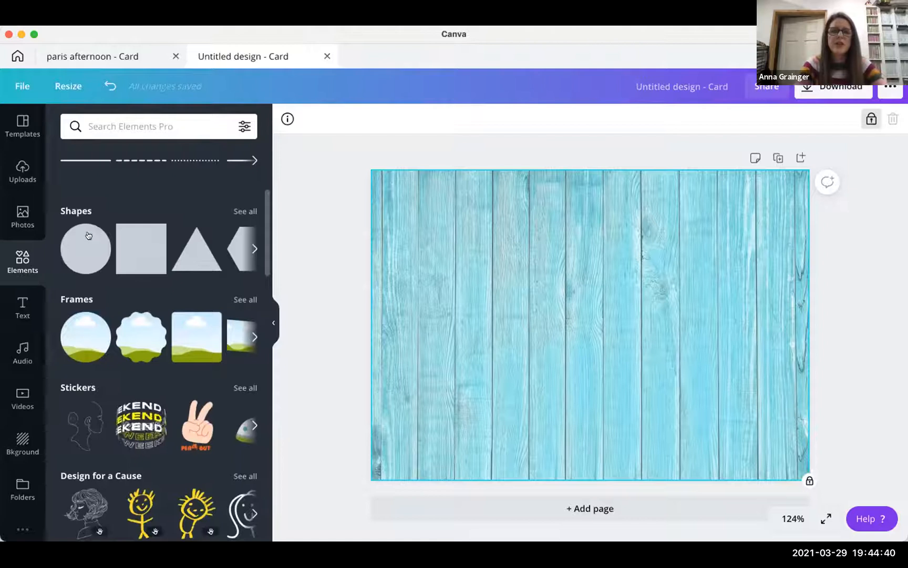
pyautogui.click(243, 211)
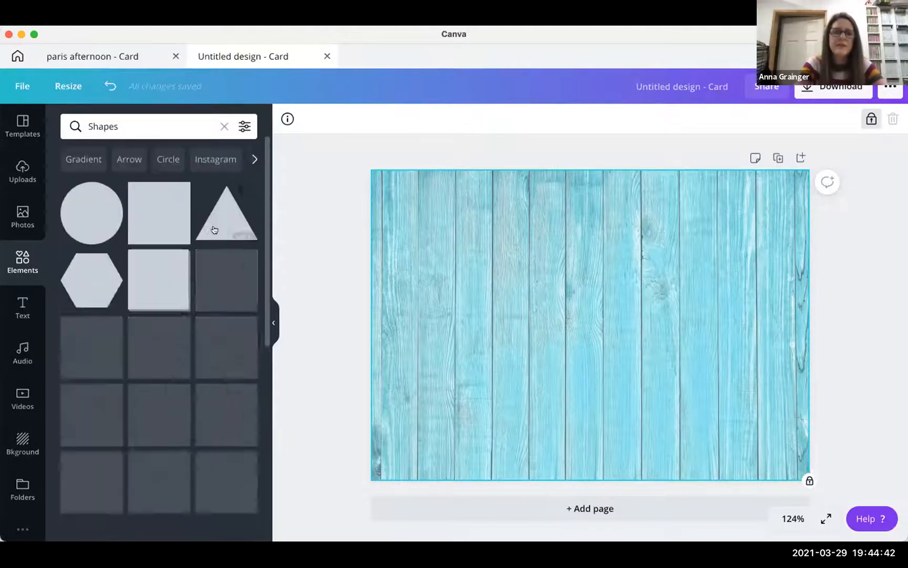
pyautogui.scroll(-1, 168, 211)
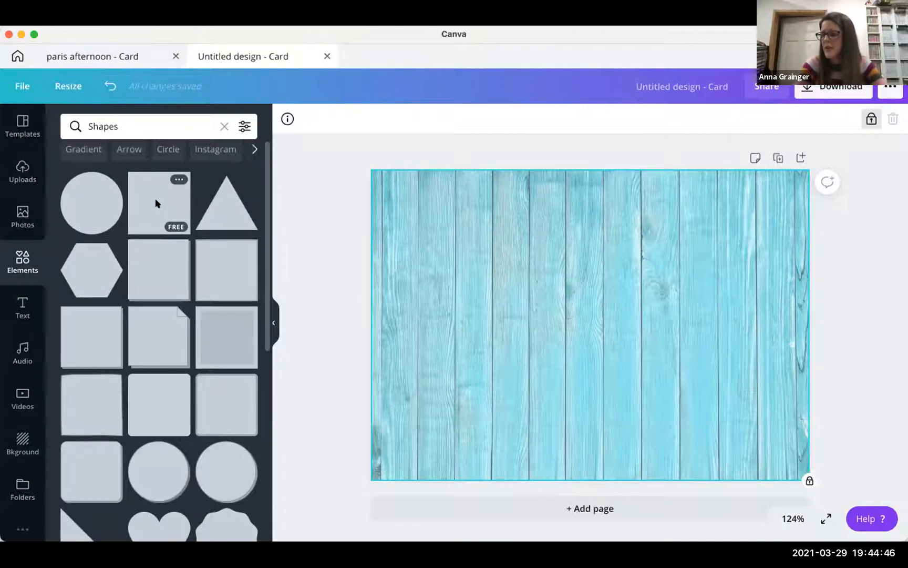
pyautogui.click(155, 204)
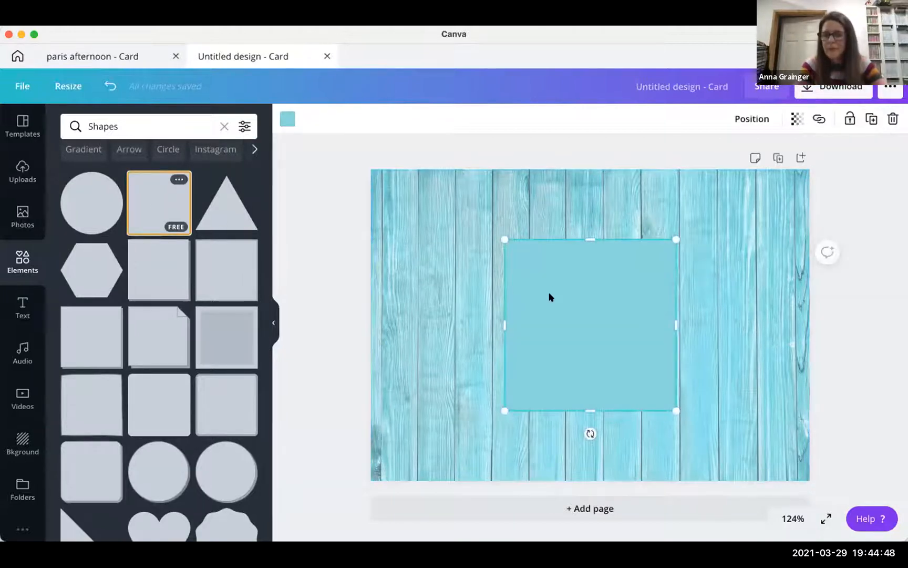
# - Move the square to the top-left and stretch it to cover the card, leaving a thin wood border
pyautogui.moveTo(549, 297); pyautogui.dragTo(428, 235)
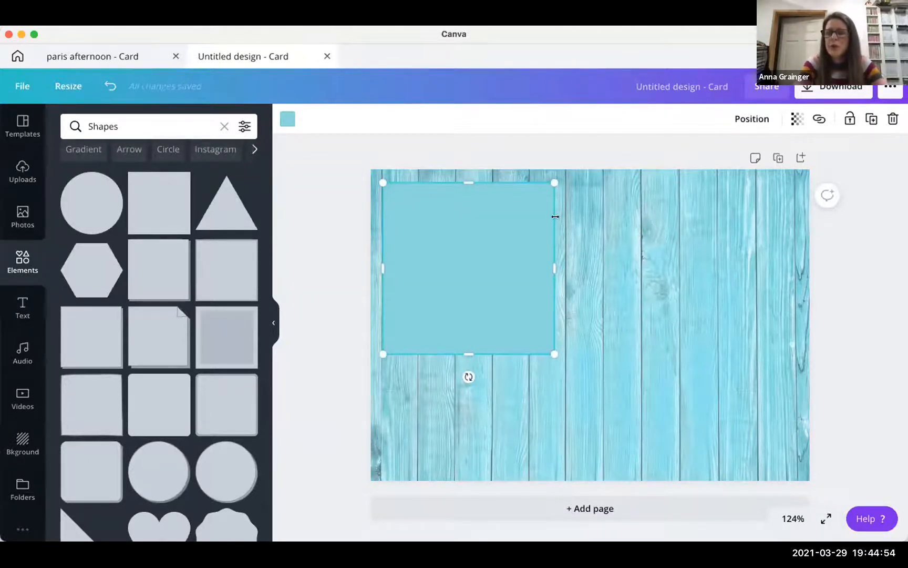
pyautogui.moveTo(551, 350); pyautogui.dragTo(660, 435)
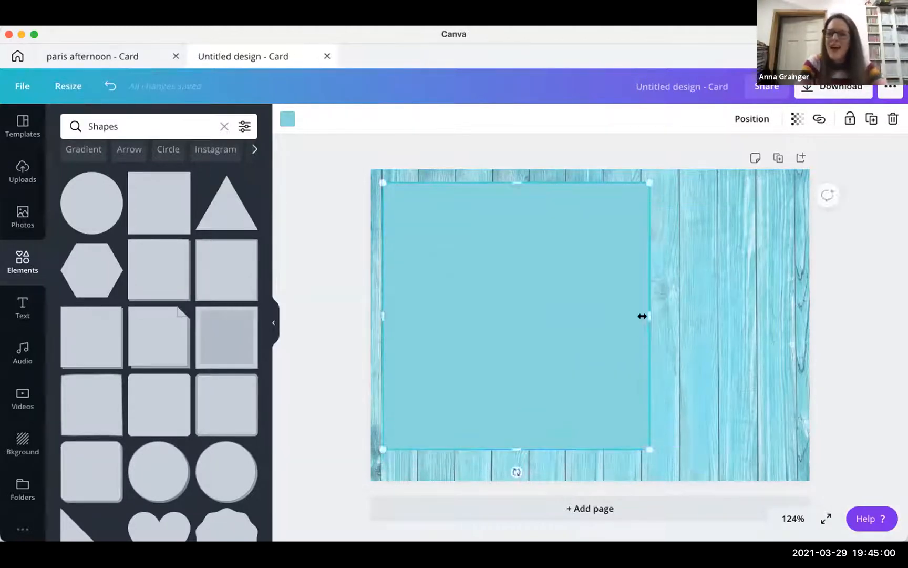
pyautogui.moveTo(714, 316); pyautogui.dragTo(787, 316)
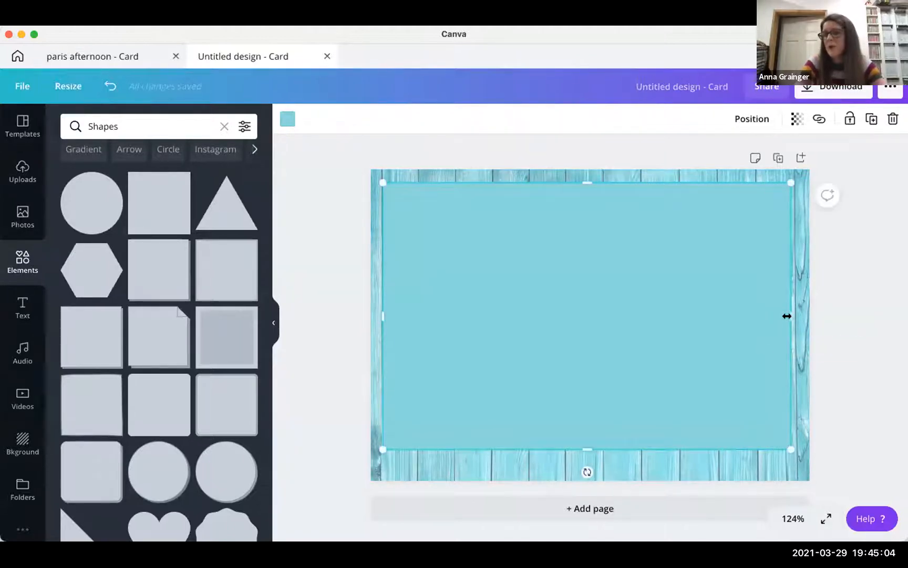
pyautogui.moveTo(587, 444)
pyautogui.mouseDown()
pyautogui.moveTo(586, 468)
pyautogui.moveTo(586, 458)
pyautogui.mouseUp()
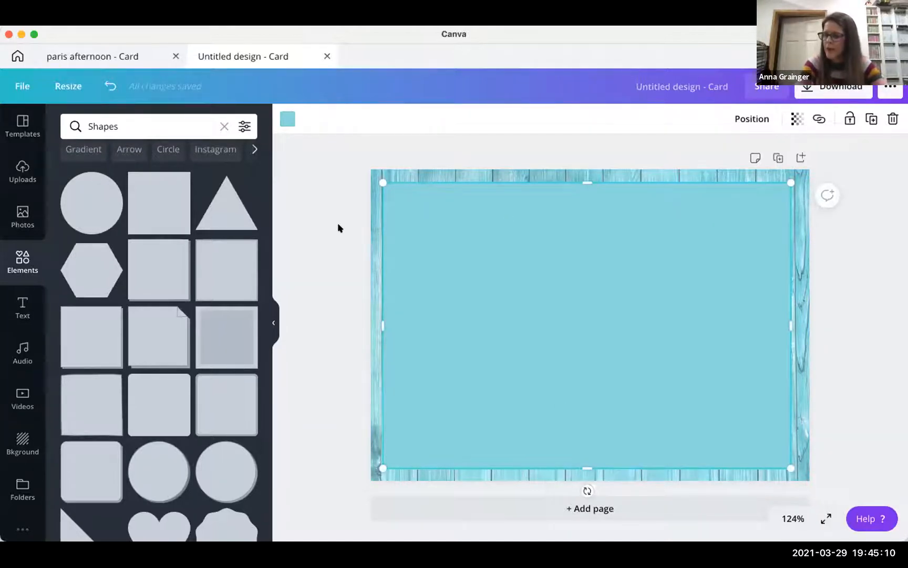
# - After trying turquoise and teal fills, eyedrop the wood's pale blue #9FD3D8 for the rectangle
pyautogui.click(284, 121)
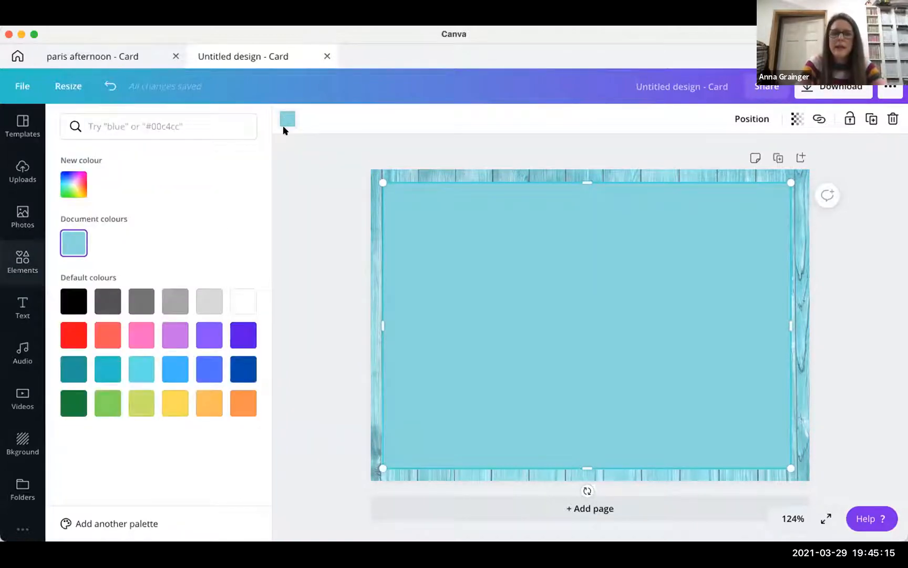
pyautogui.click(107, 369)
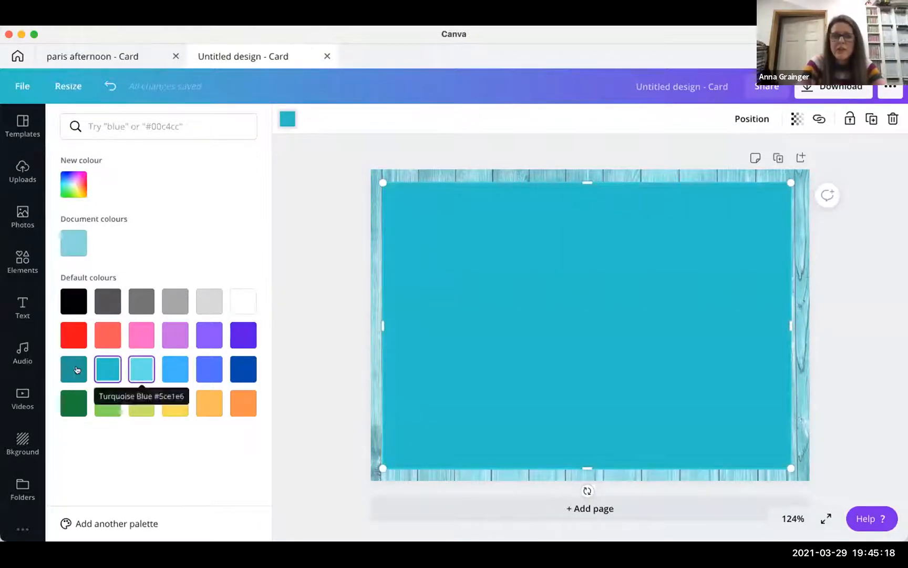
pyautogui.click(77, 369)
pyautogui.click(142, 369)
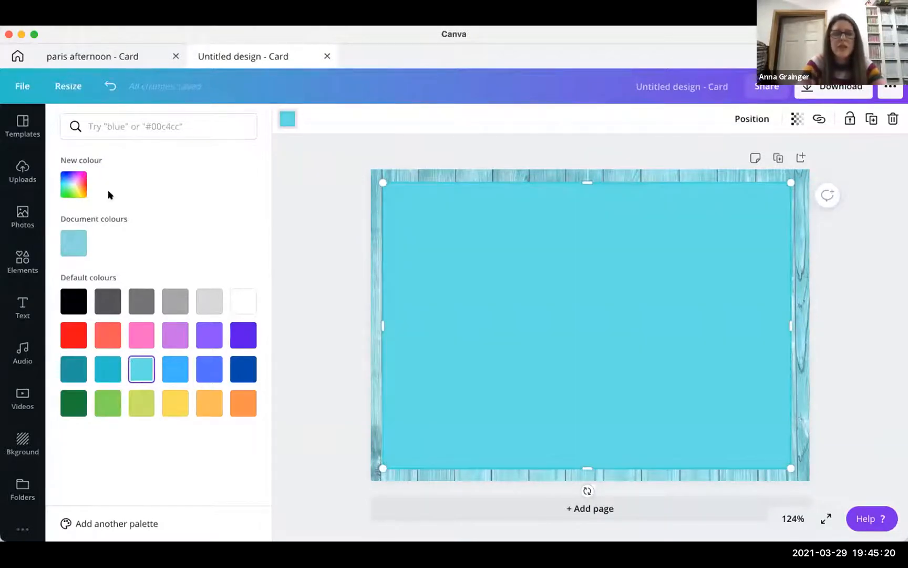
pyautogui.click(67, 183)
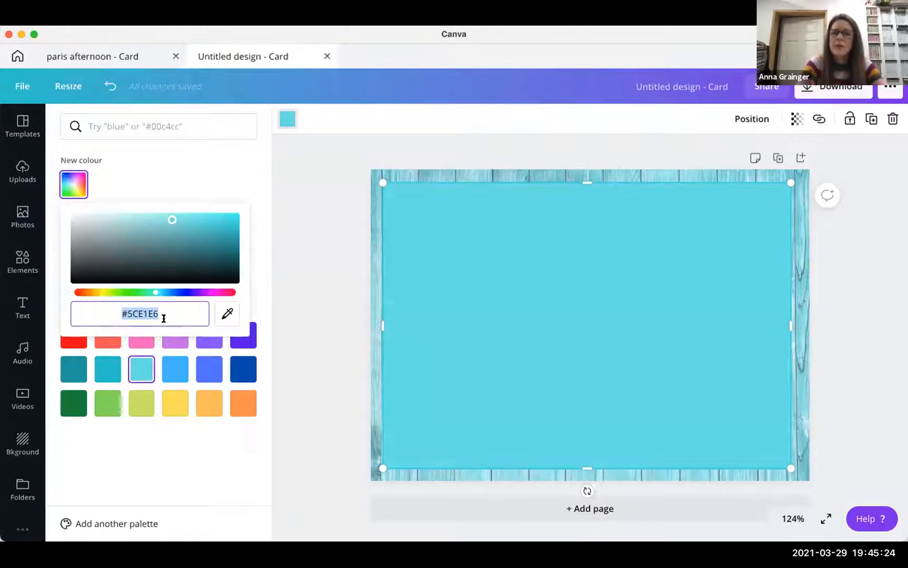
pyautogui.click(223, 316)
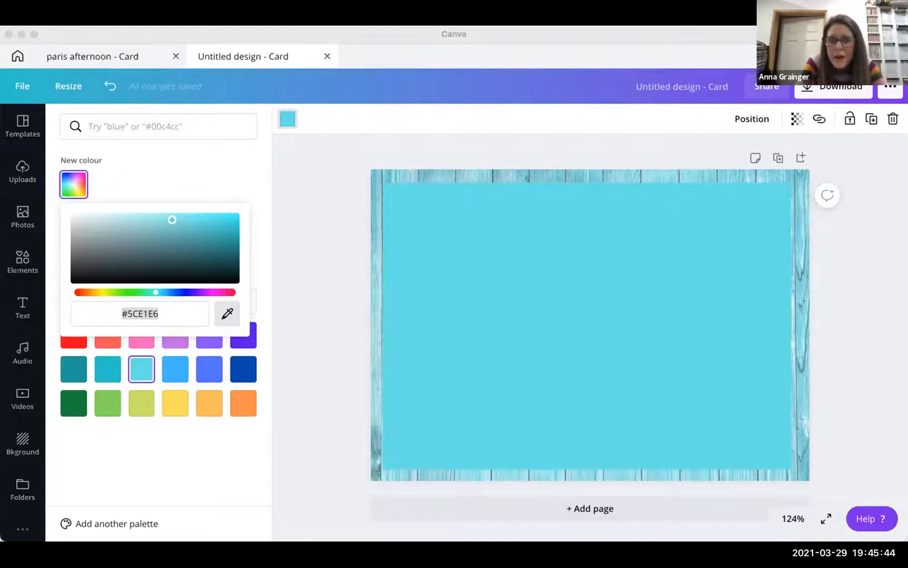
pyautogui.click(404, 172)
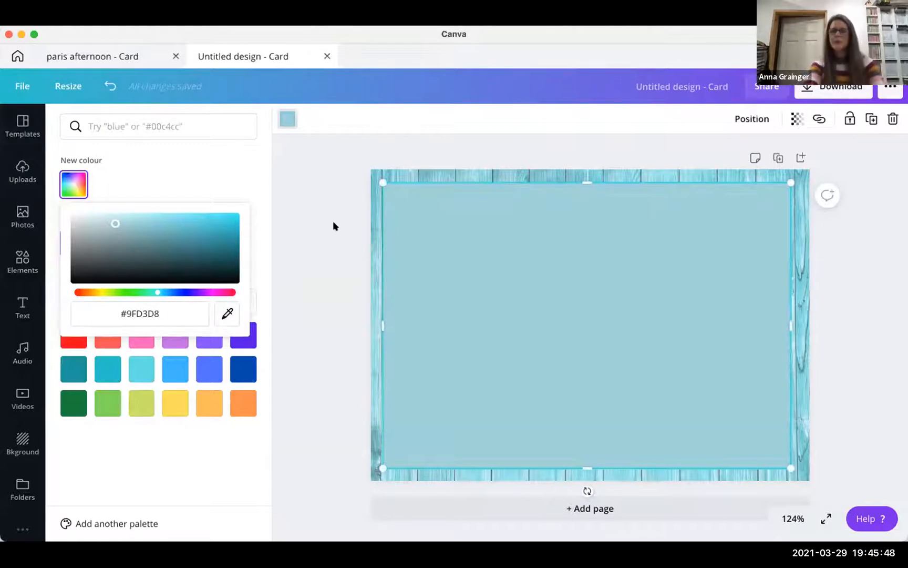
pyautogui.click(305, 209)
pyautogui.click(339, 256)
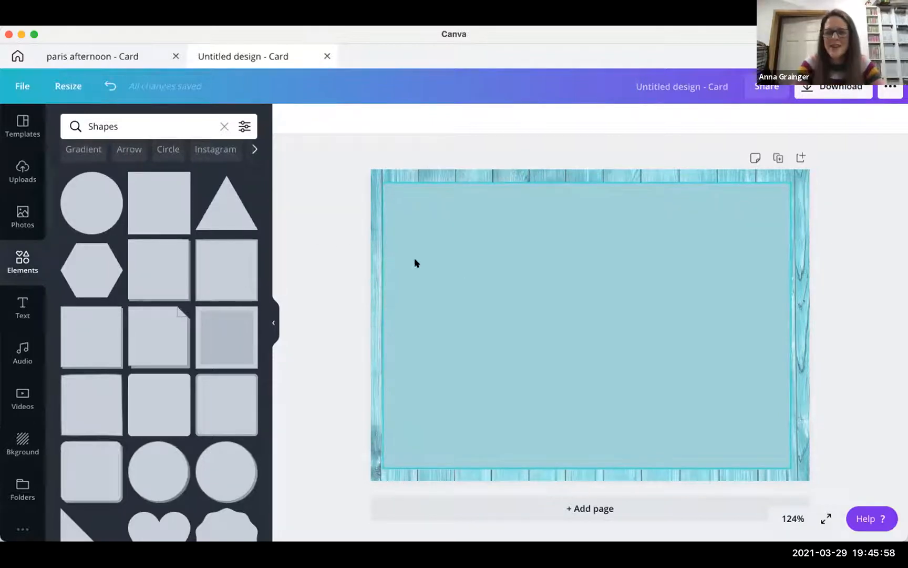
# - Centre the pale-blue panel horizontally on the page
pyautogui.moveTo(436, 258); pyautogui.dragTo(432, 256)
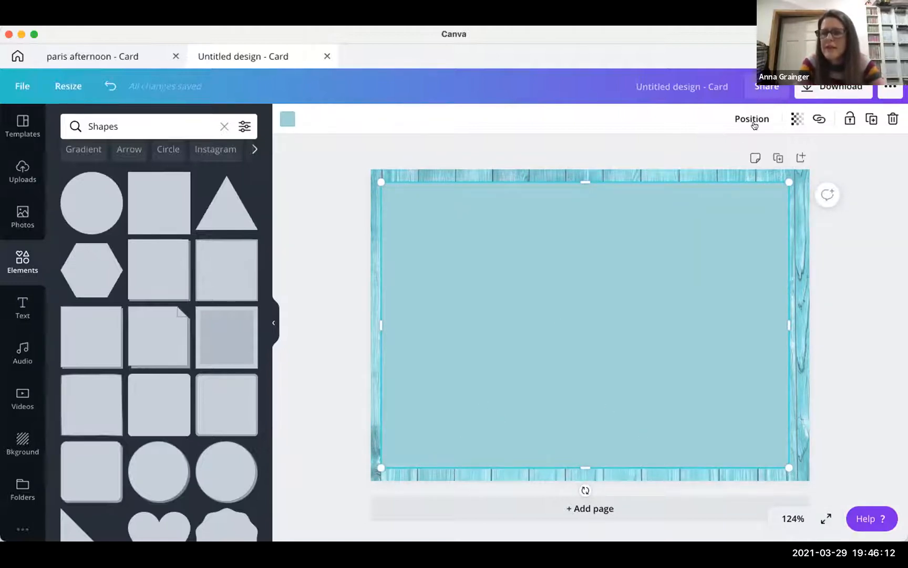
pyautogui.click(746, 121)
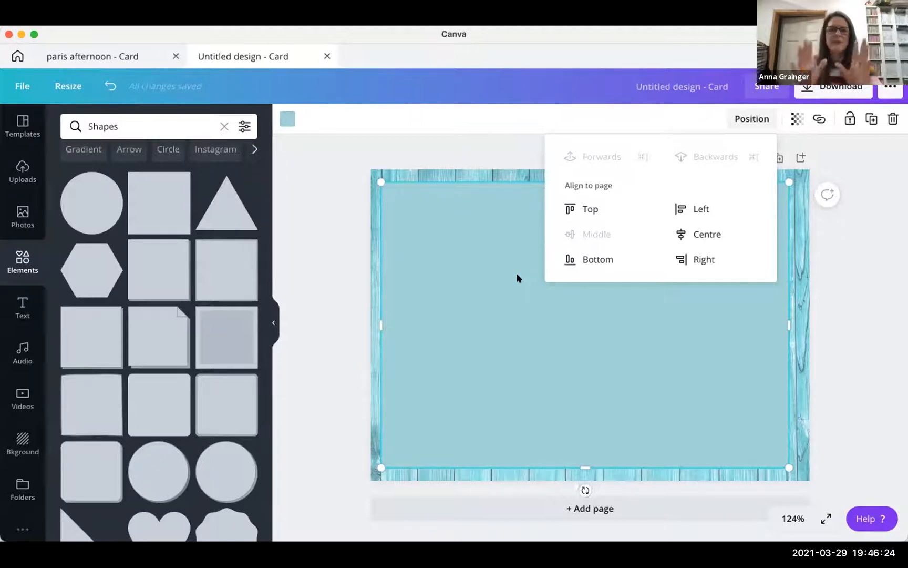
pyautogui.click(703, 238)
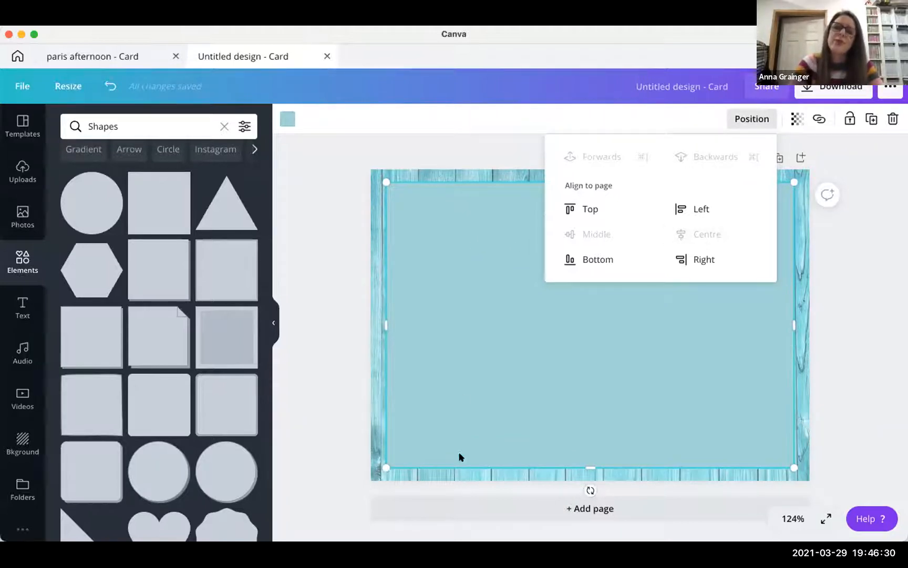
pyautogui.click(835, 310)
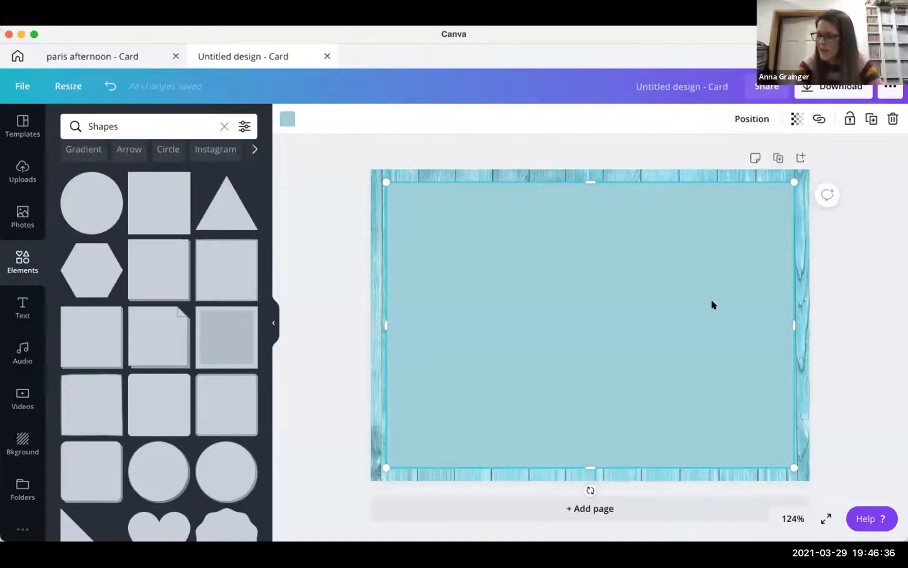
# - Set the panel's transparency to 86 and lock it
pyautogui.click(797, 119)
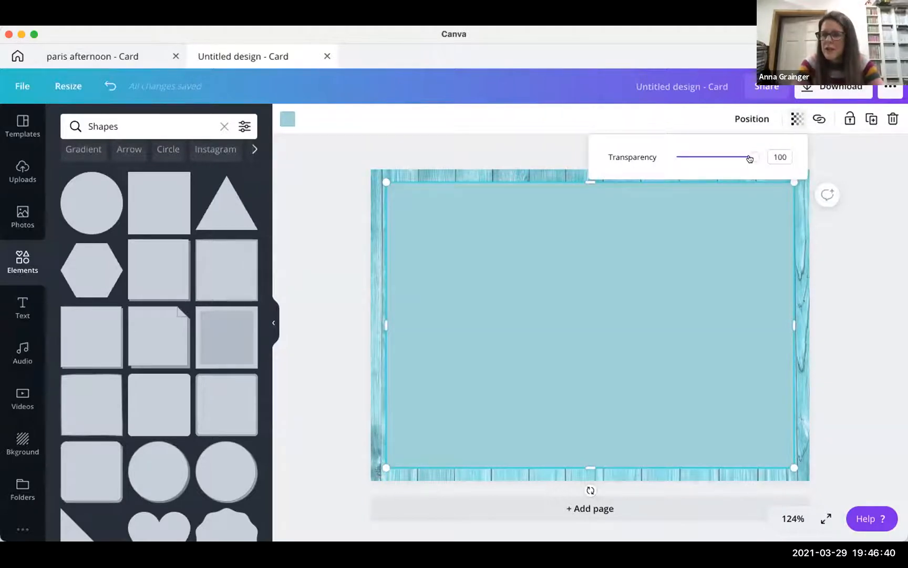
pyautogui.moveTo(750, 159); pyautogui.dragTo(742, 156)
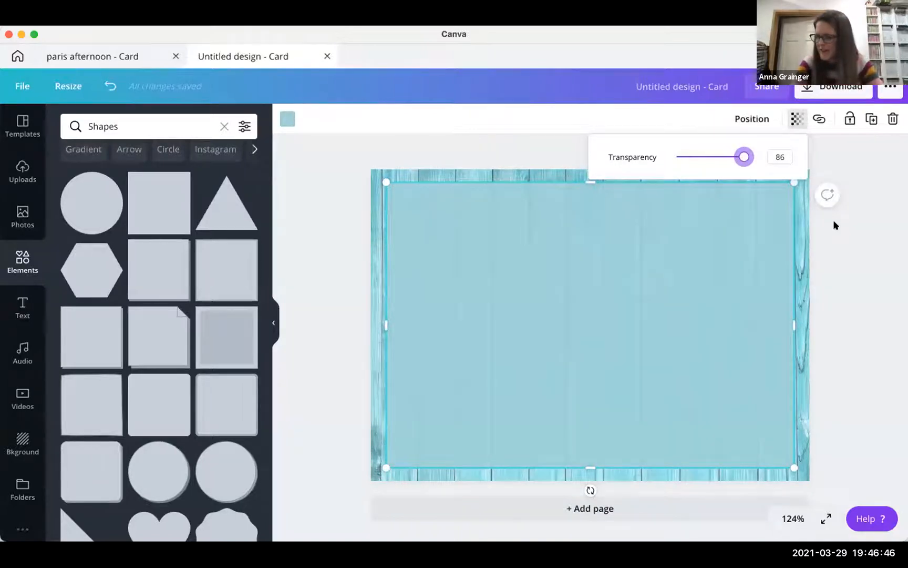
pyautogui.click(850, 119)
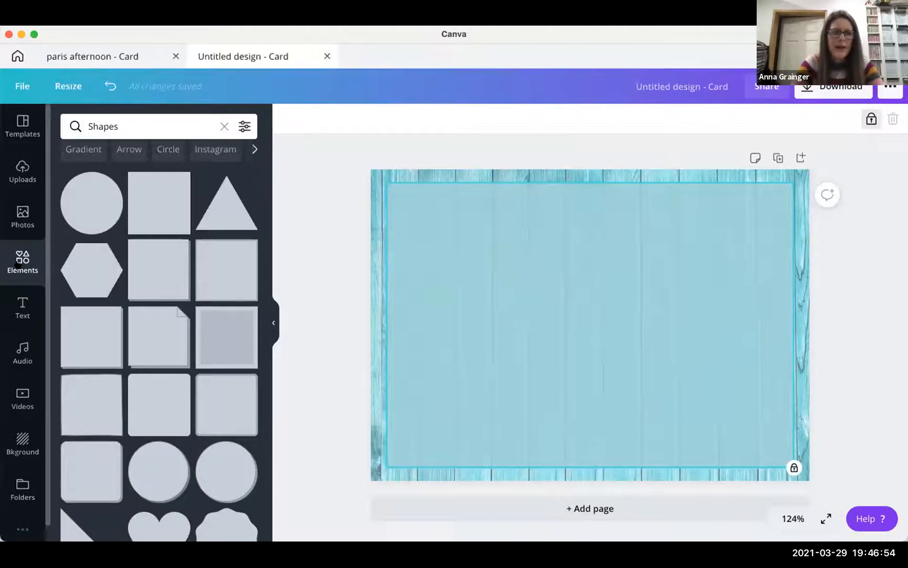
# - Search the Elements library for 'france'
pyautogui.click(29, 265)
pyautogui.scroll(-4, 135, 313)
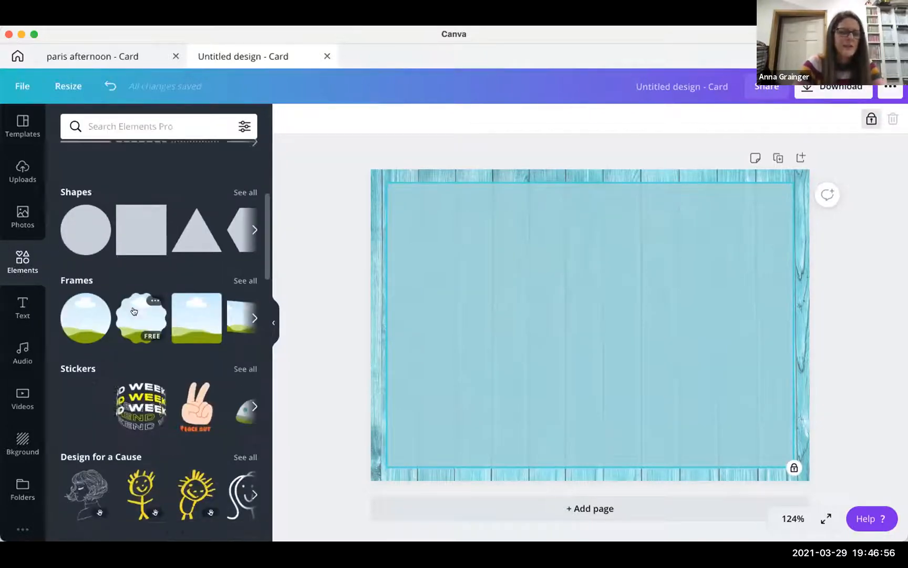
pyautogui.scroll(-4, 131, 311)
pyautogui.scroll(12, 127, 237)
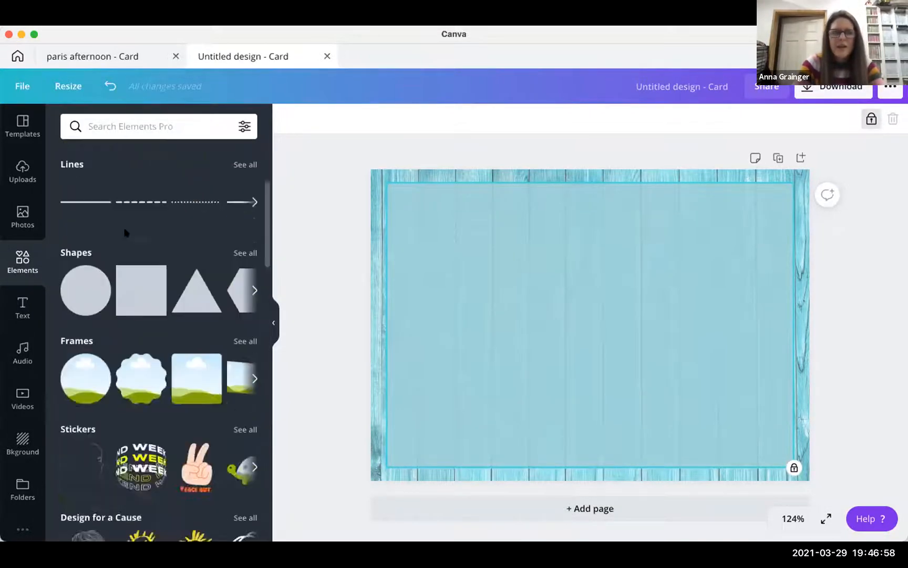
pyautogui.click(122, 152)
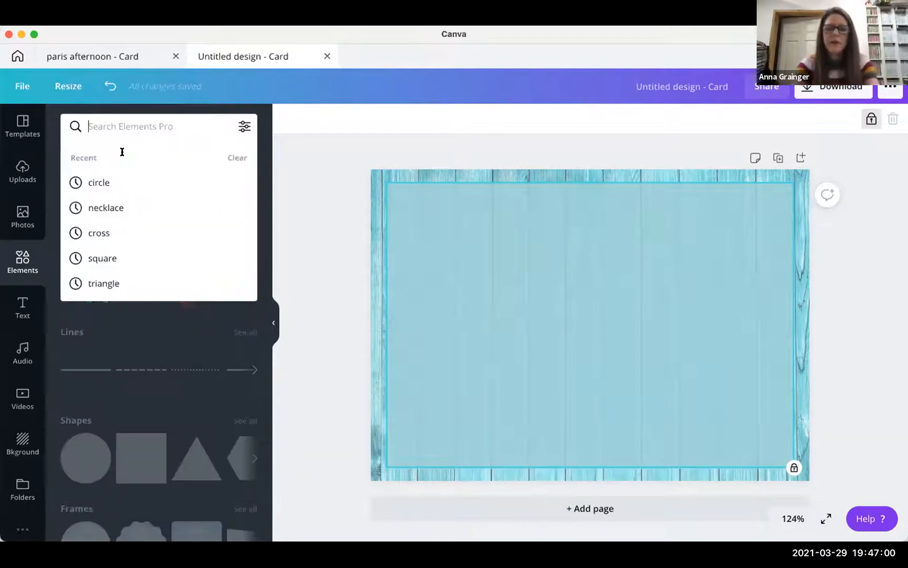
pyautogui.write('france')
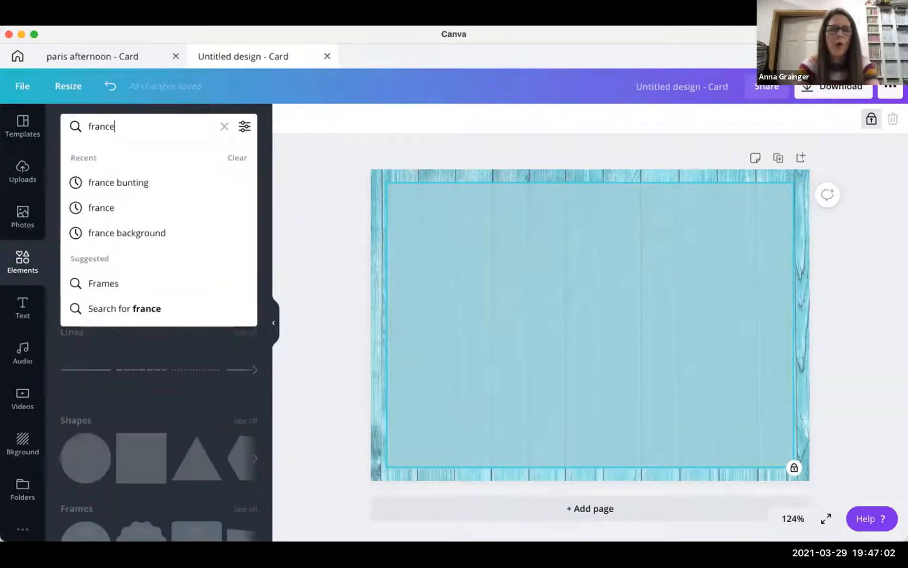
pyautogui.press('Return')
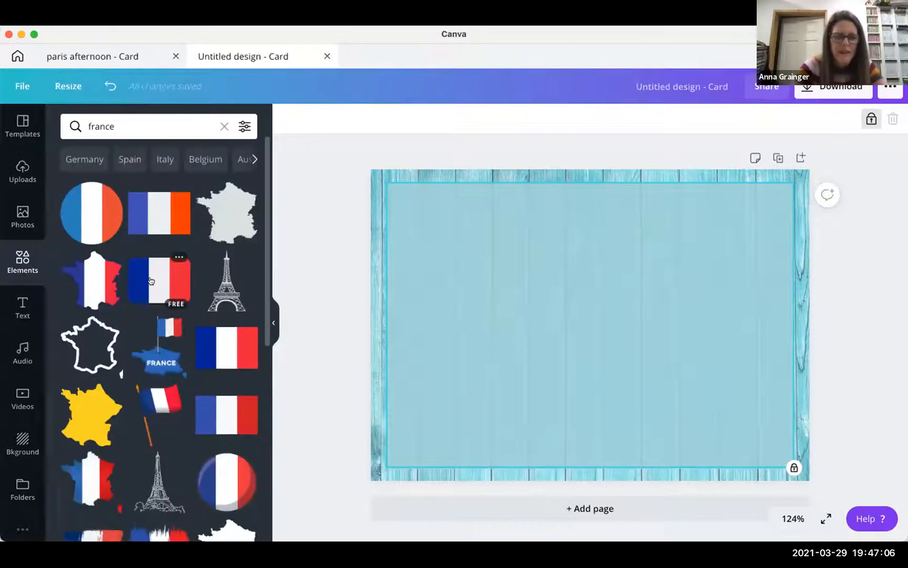
# - Browse the france results: flags, Eiffel Towers, croissants, macarons and other French graphics
pyautogui.scroll(-5, 158, 276)
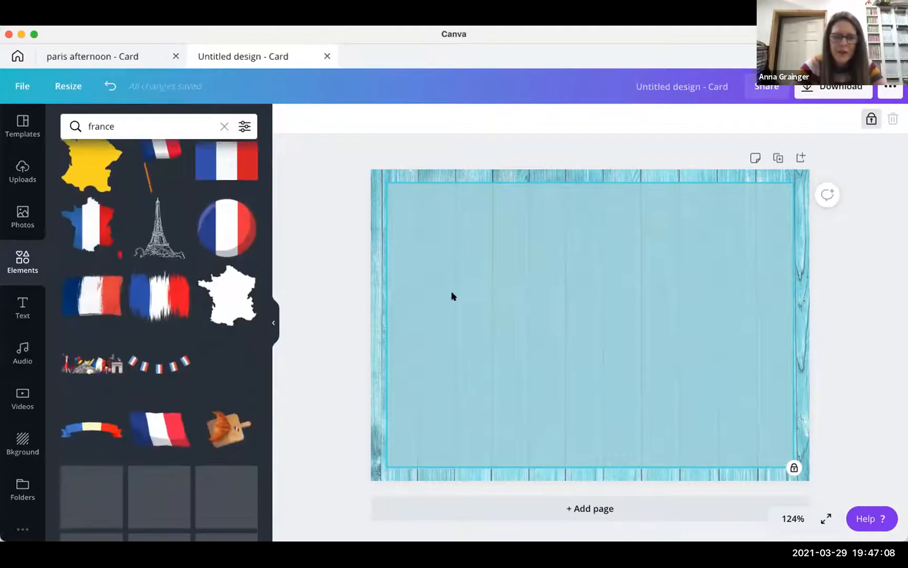
pyautogui.scroll(-2, 159, 318)
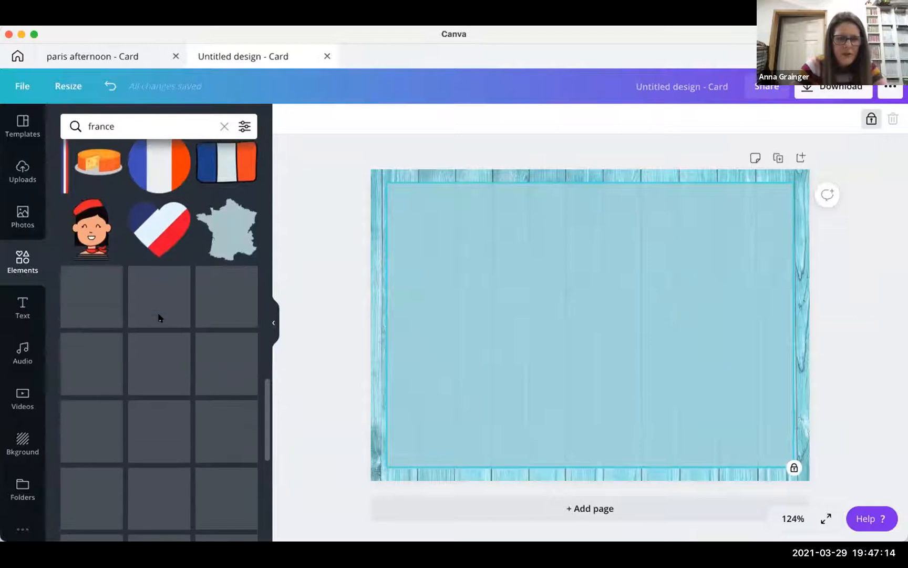
pyautogui.scroll(-4, 160, 318)
pyautogui.scroll(-1, 159, 318)
pyautogui.scroll(-8, 160, 318)
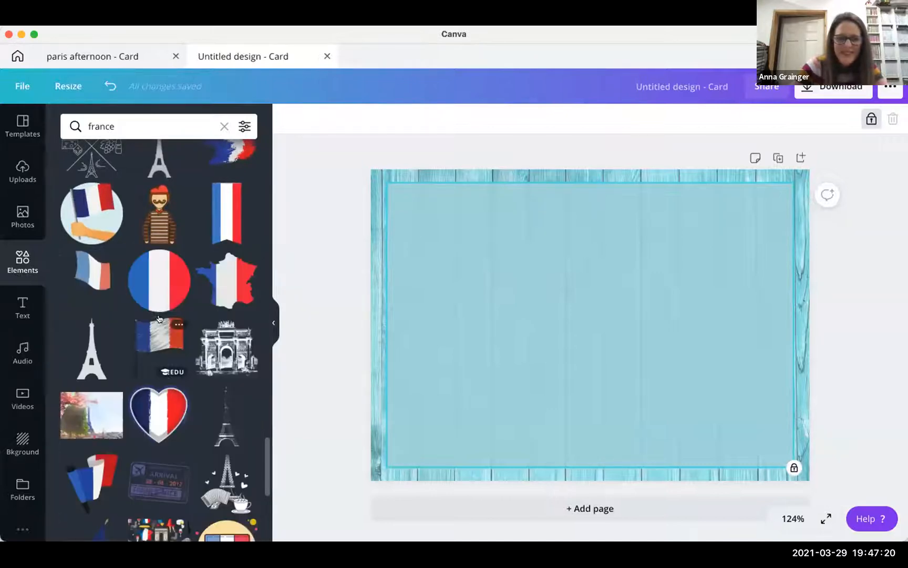
pyautogui.scroll(-5, 160, 318)
pyautogui.scroll(-3, 160, 318)
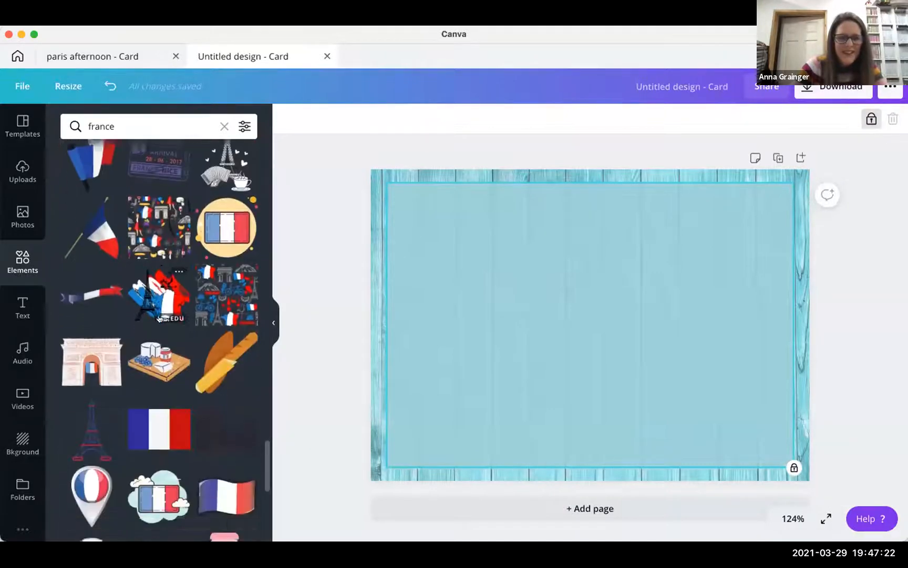
pyautogui.scroll(-7, 150, 314)
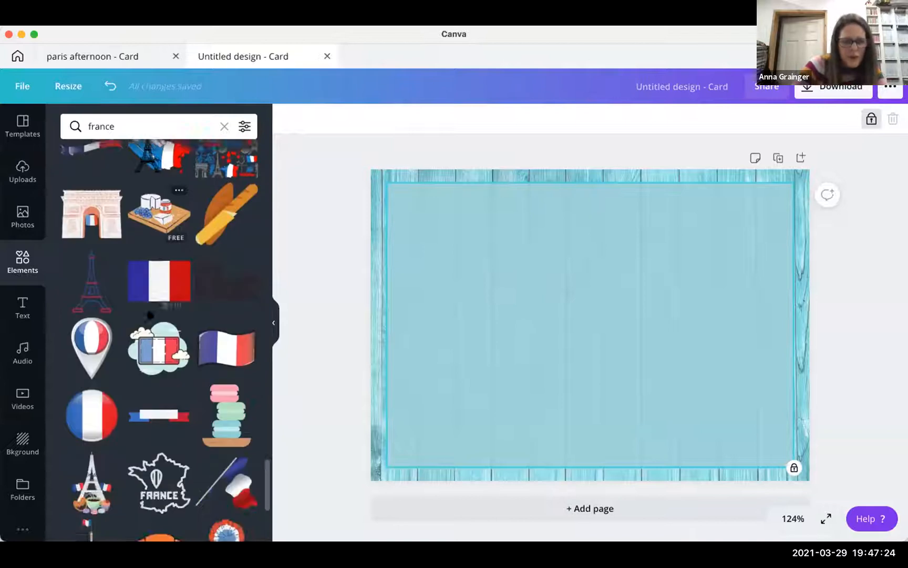
pyautogui.scroll(-5, 150, 314)
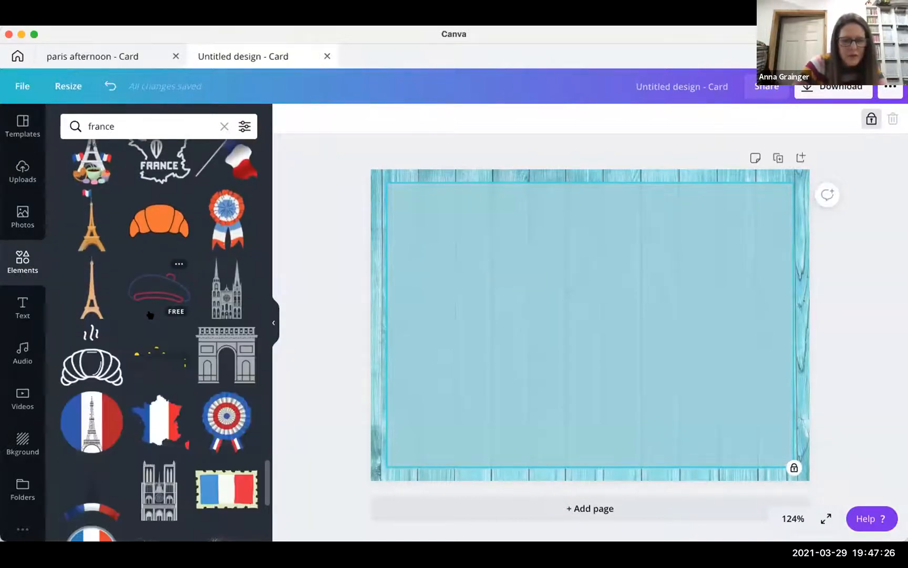
pyautogui.scroll(-6, 150, 314)
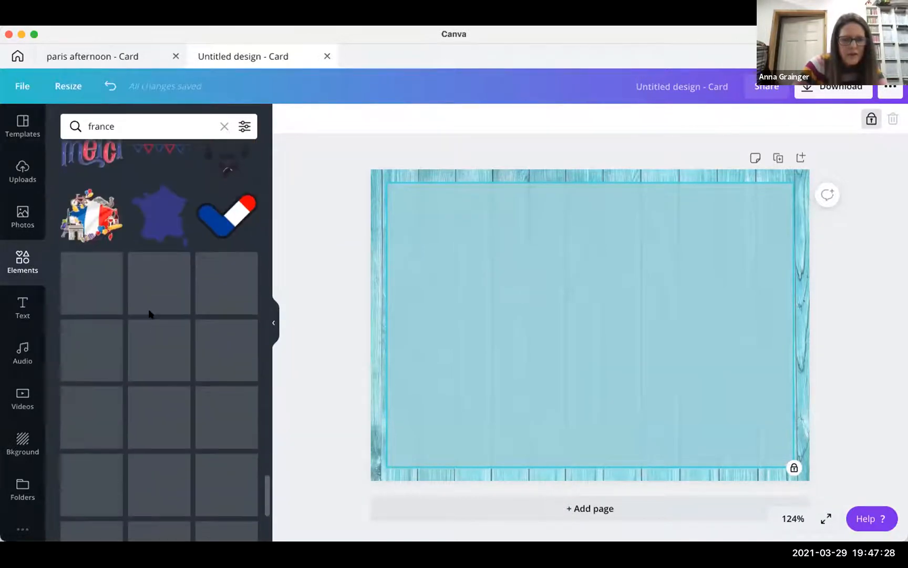
pyautogui.scroll(-8, 151, 315)
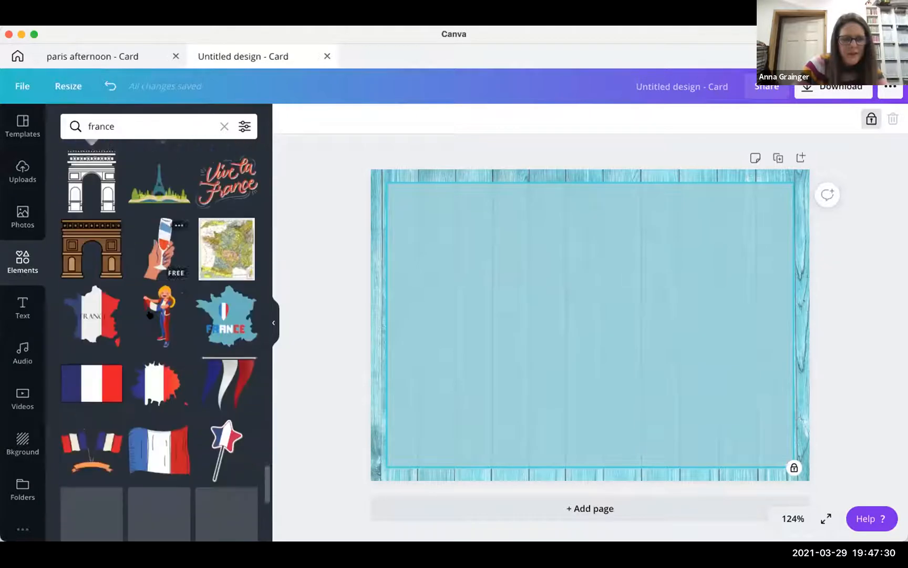
pyautogui.scroll(-6, 151, 314)
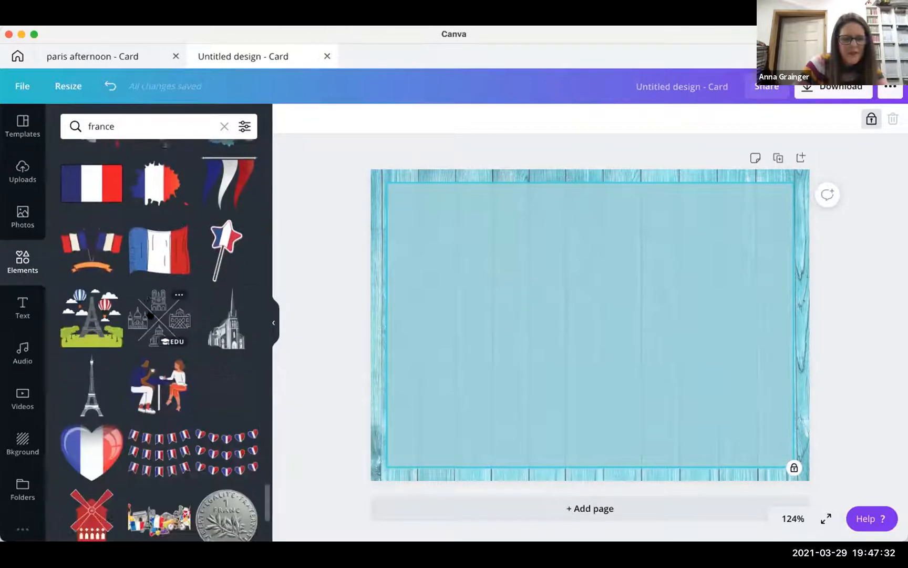
pyautogui.scroll(-5, 149, 314)
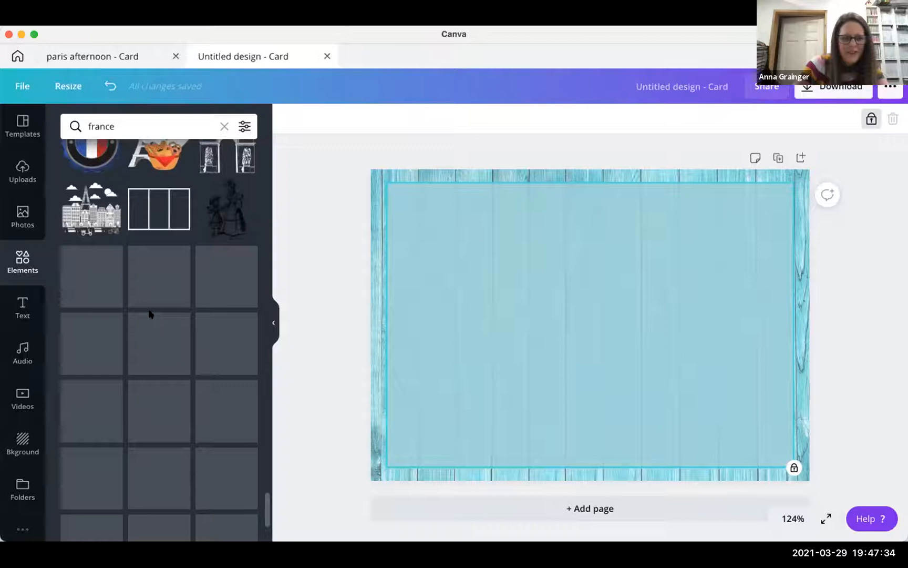
pyautogui.scroll(-4, 149, 314)
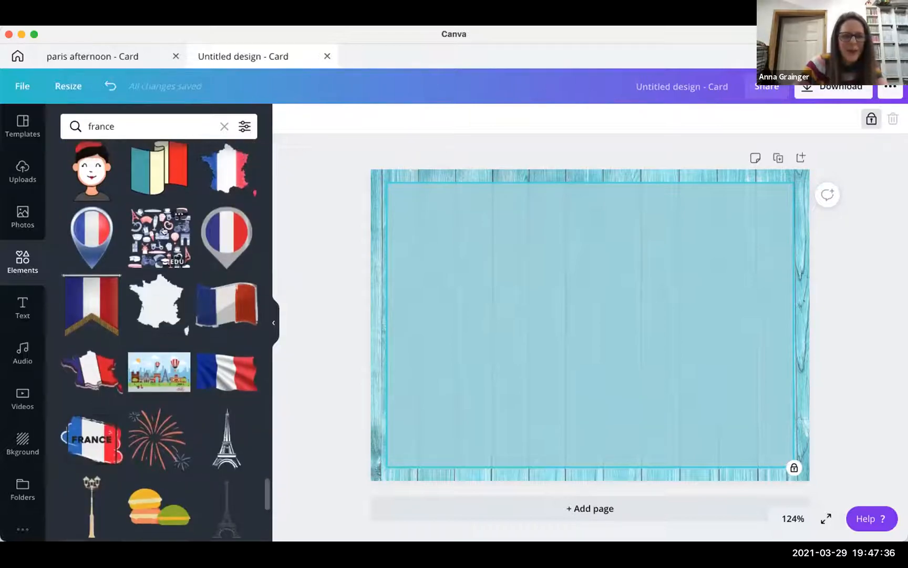
# - Add the red-and-blue Paris doodle pattern and stretch it from the top-left corner across the whole card
pyautogui.click(168, 228)
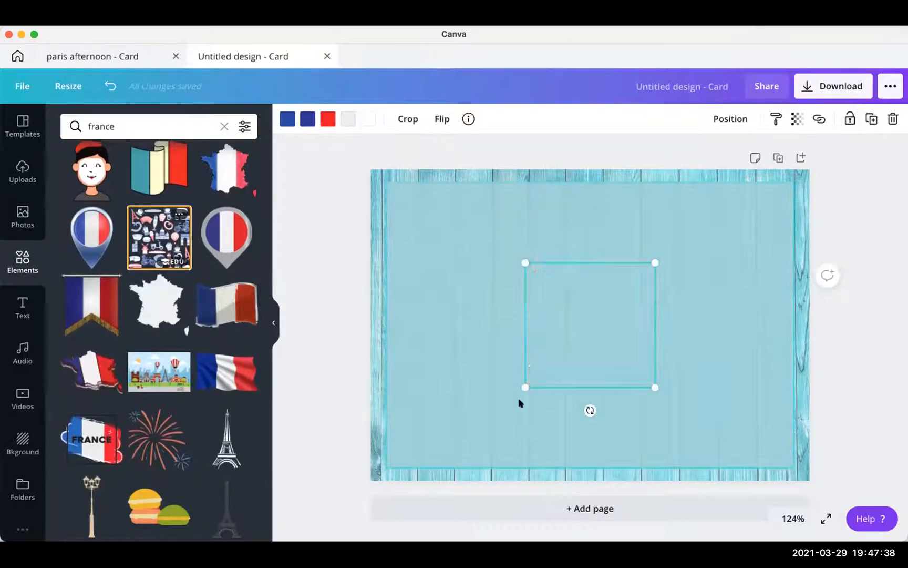
pyautogui.moveTo(572, 334); pyautogui.dragTo(423, 214)
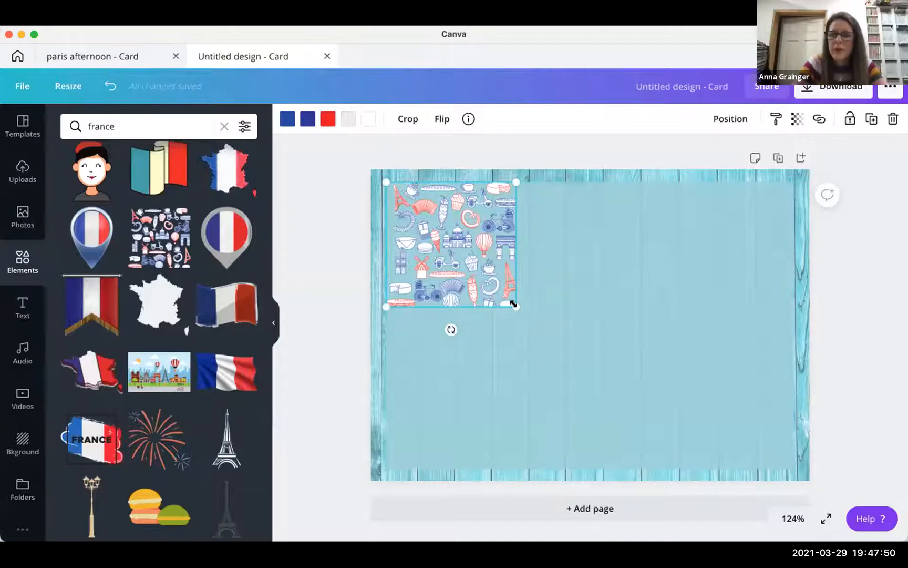
pyautogui.moveTo(513, 304); pyautogui.dragTo(805, 542)
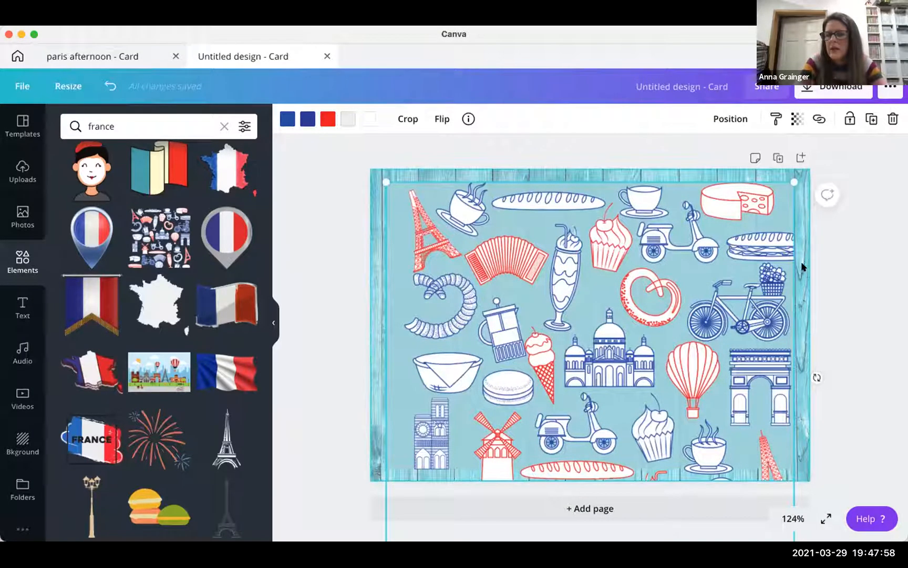
pyautogui.scroll(-1, 679, 294)
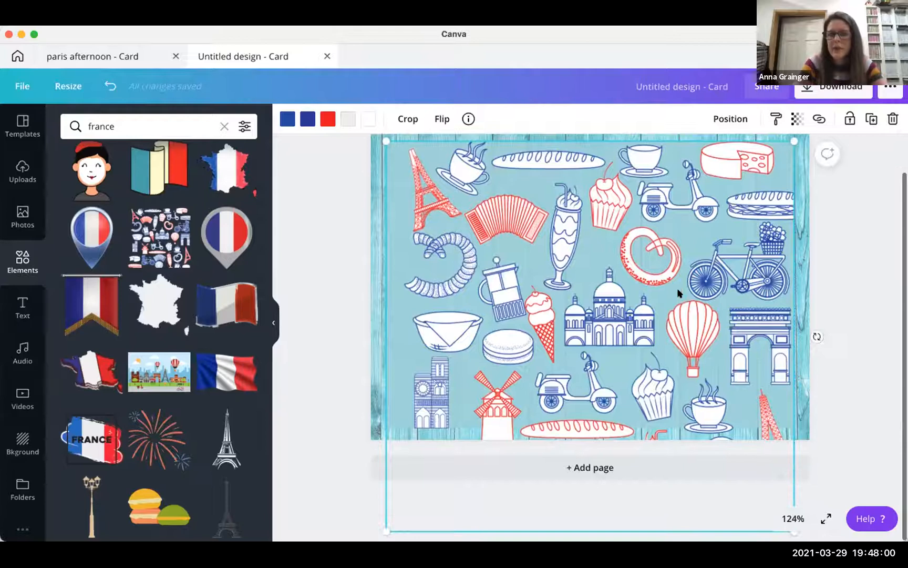
pyautogui.scroll(1, 479, 347)
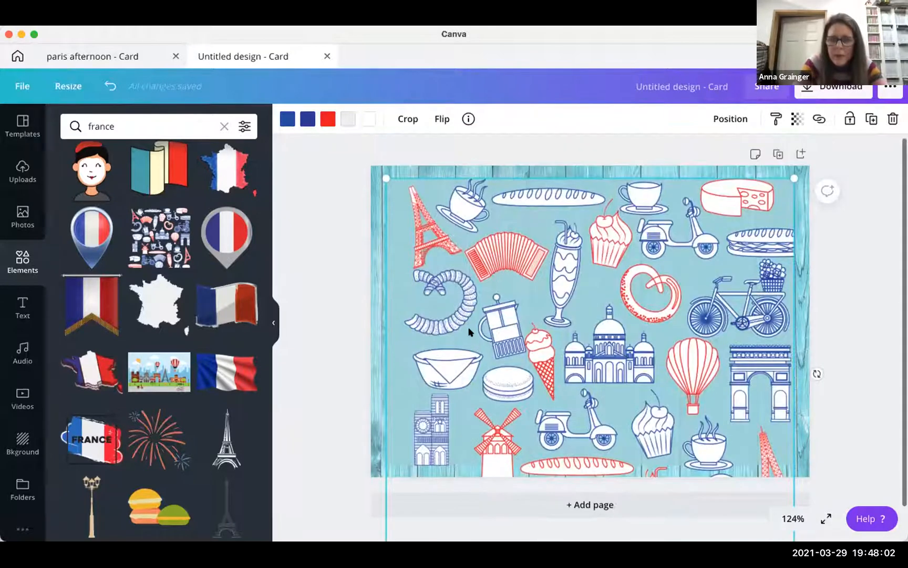
pyautogui.scroll(-1, 470, 332)
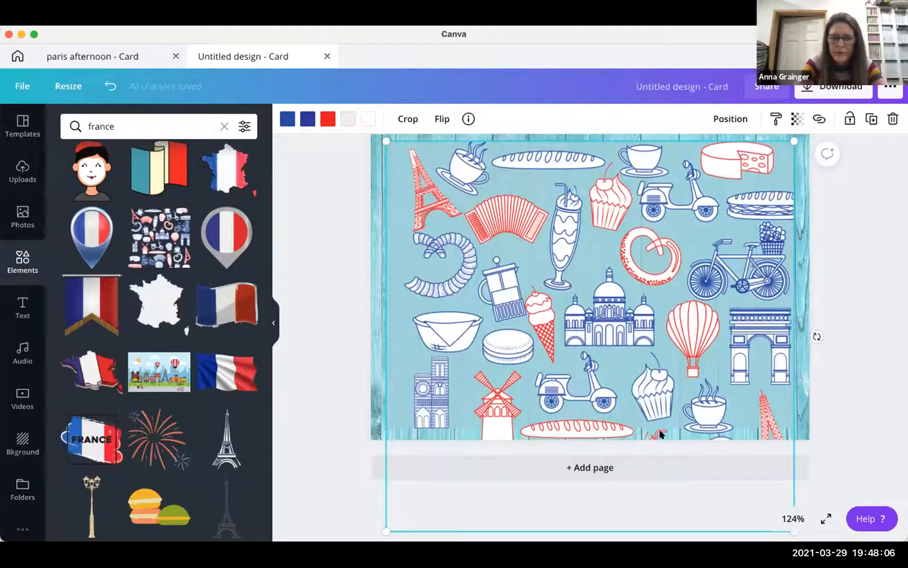
pyautogui.moveTo(653, 352); pyautogui.dragTo(654, 378)
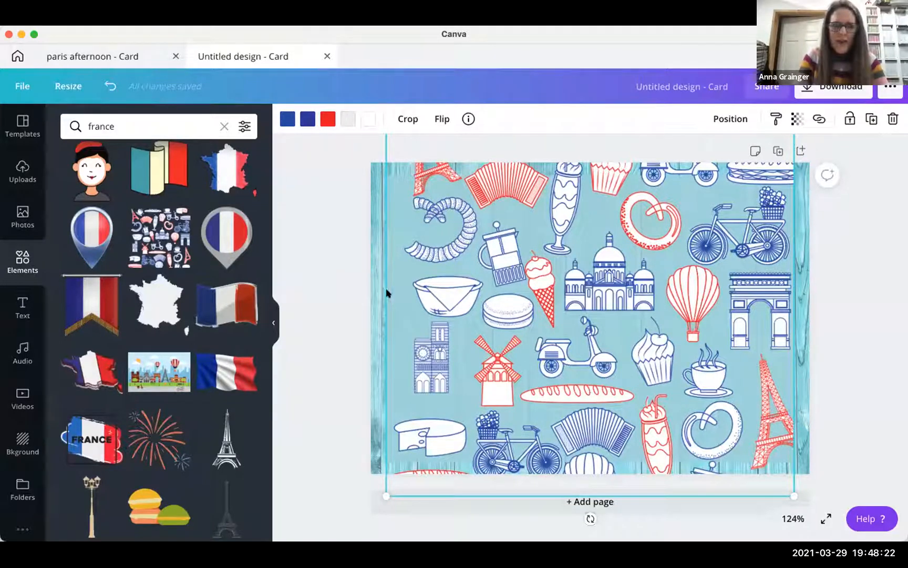
# - Crop the bottom off the doodle pattern, then reposition and resize it from its bottom-left corner
pyautogui.click(407, 120)
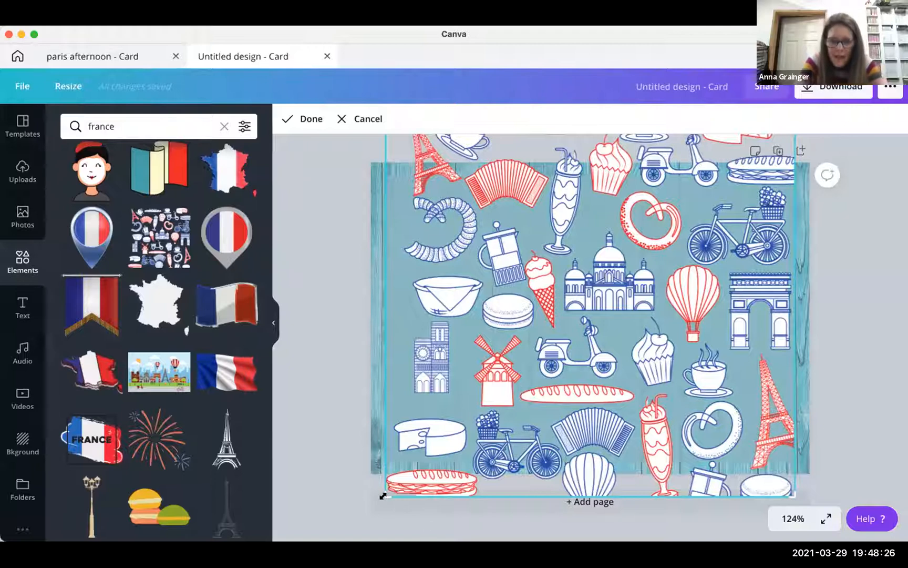
pyautogui.moveTo(382, 478); pyautogui.dragTo(383, 456)
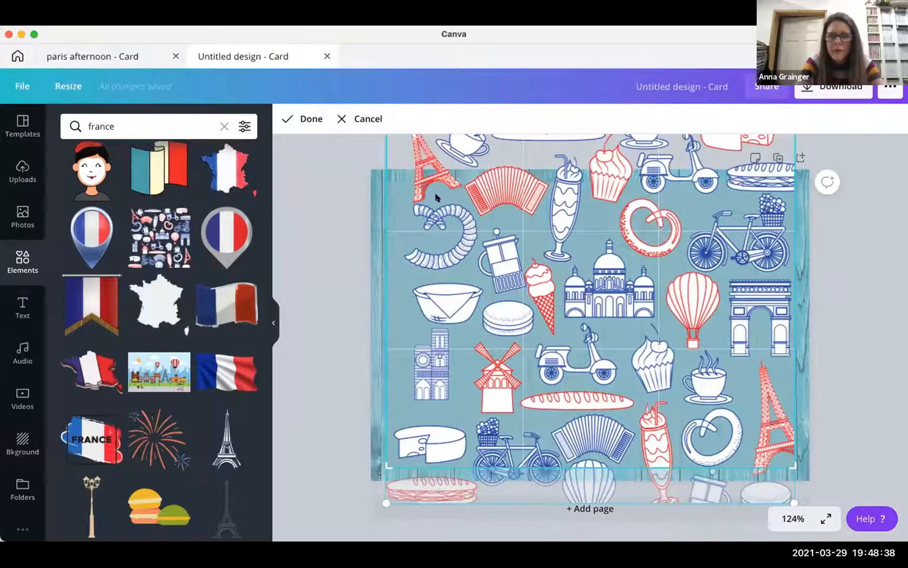
pyautogui.click(348, 247)
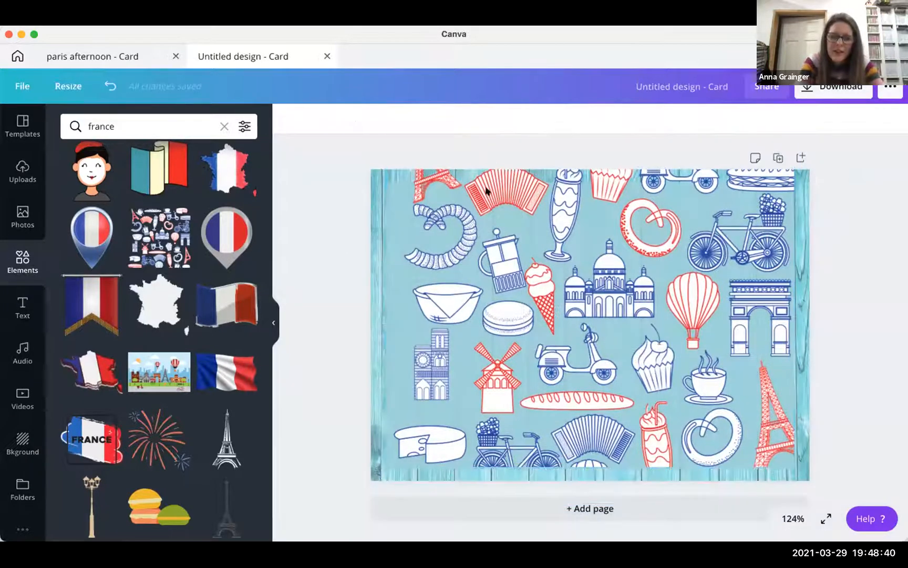
pyautogui.moveTo(456, 275); pyautogui.dragTo(451, 301)
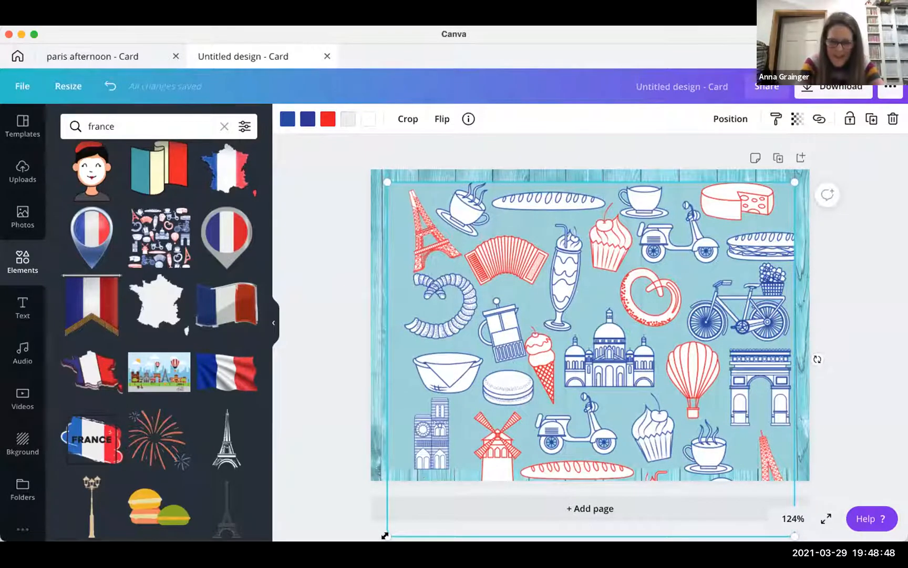
pyautogui.moveTo(385, 498); pyautogui.dragTo(349, 506)
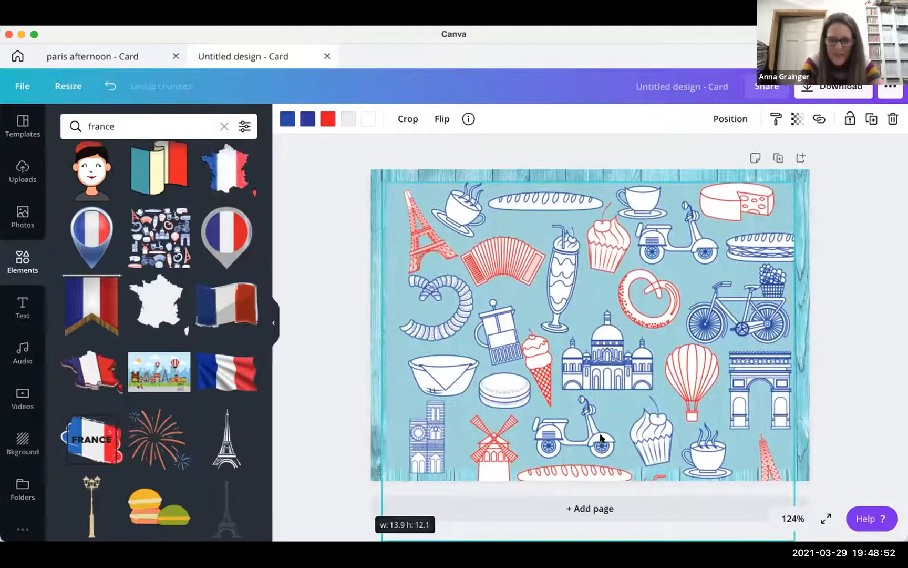
# - Crop the pattern again so its bottom edge stops at the card's bottom edge
pyautogui.rightClick(590, 362)
pyautogui.scroll(-1, 525, 410)
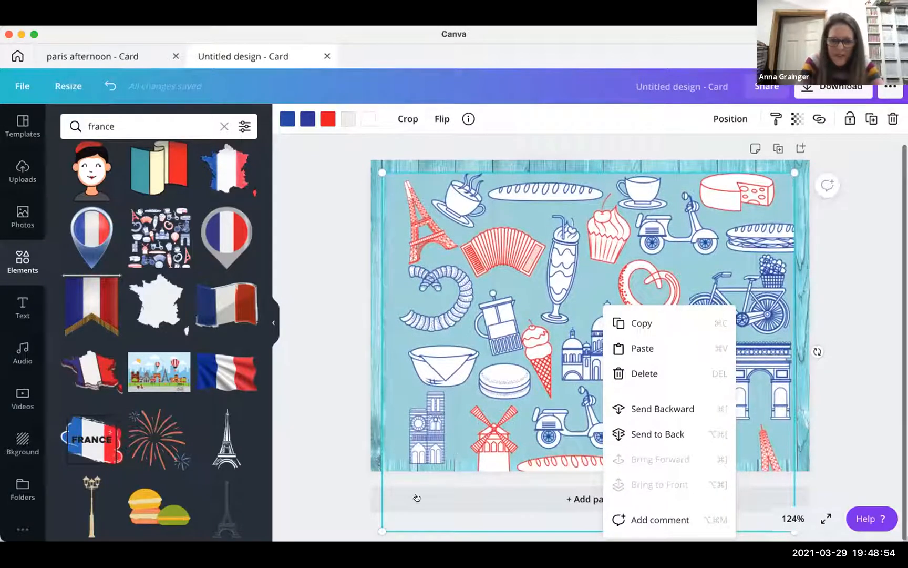
pyautogui.click(403, 116)
pyautogui.moveTo(379, 520); pyautogui.dragTo(380, 455)
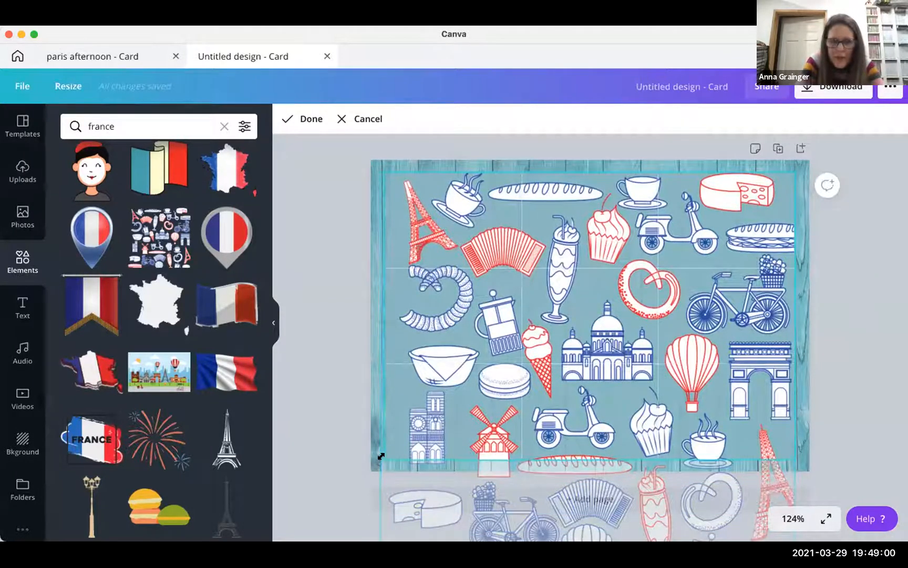
pyautogui.click(305, 445)
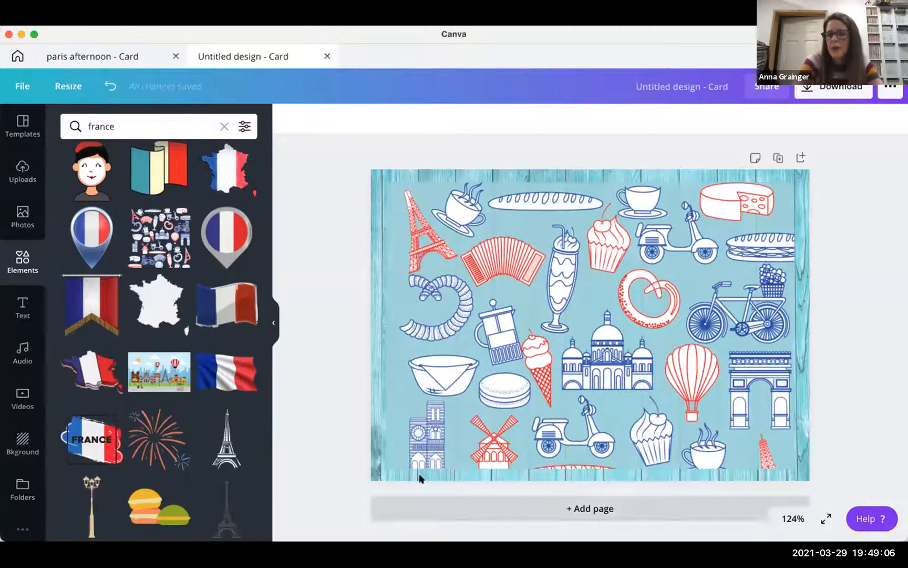
pyautogui.click(468, 440)
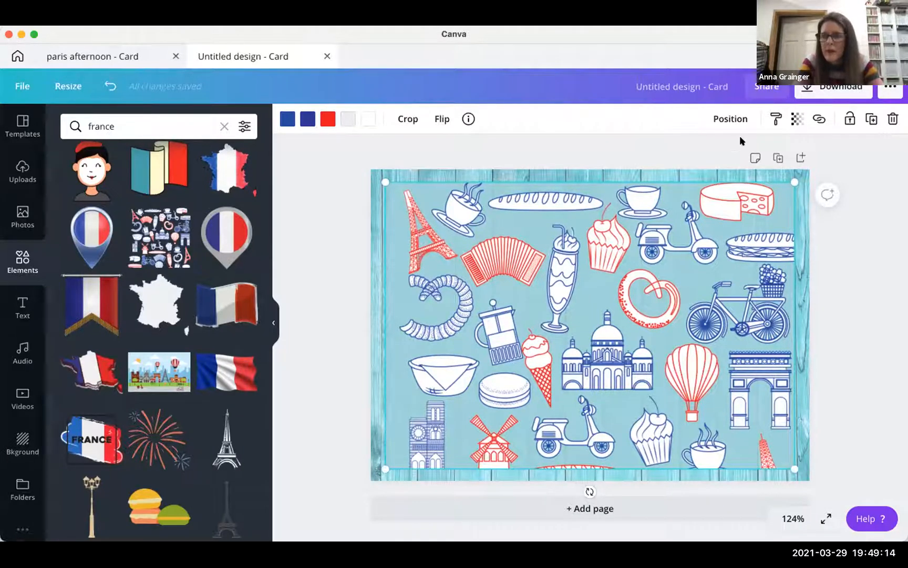
# - Fade the doodle pattern to 14 transparency so it becomes a faint texture over the panel
pyautogui.click(797, 120)
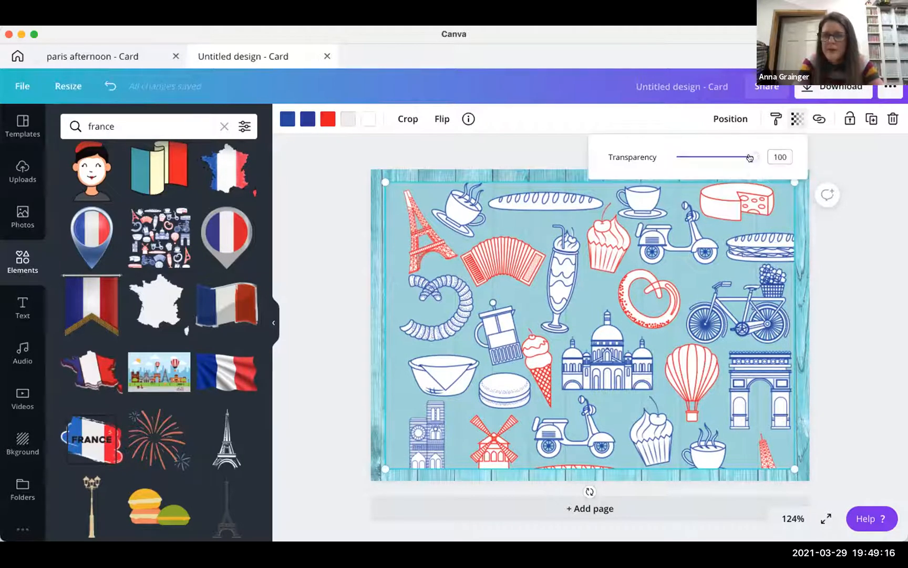
pyautogui.click(751, 158)
pyautogui.moveTo(750, 157); pyautogui.dragTo(686, 156)
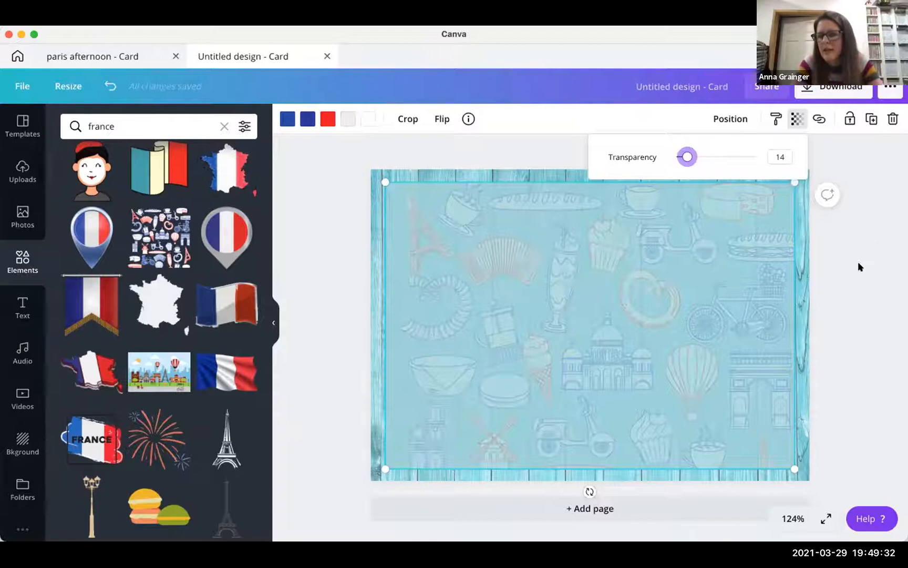
pyautogui.click(835, 241)
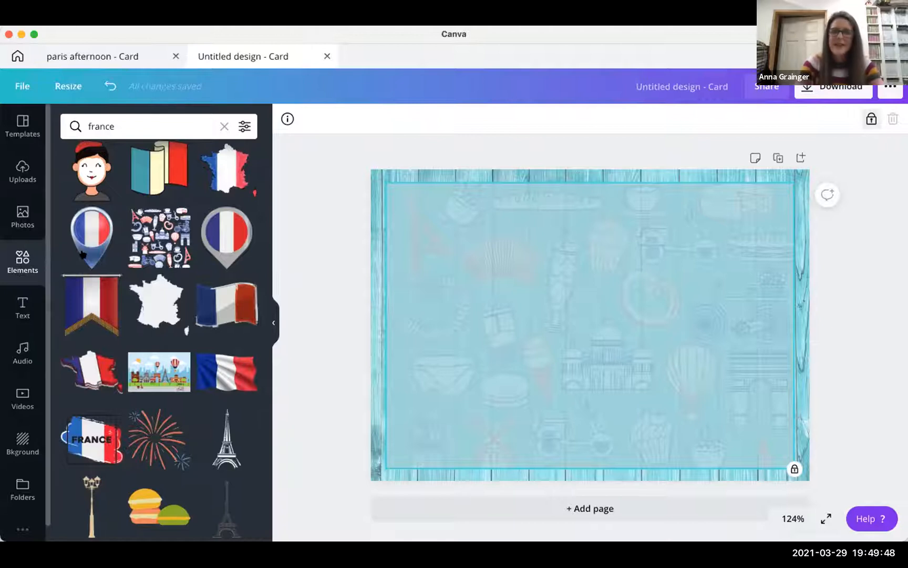
pyautogui.click(20, 260)
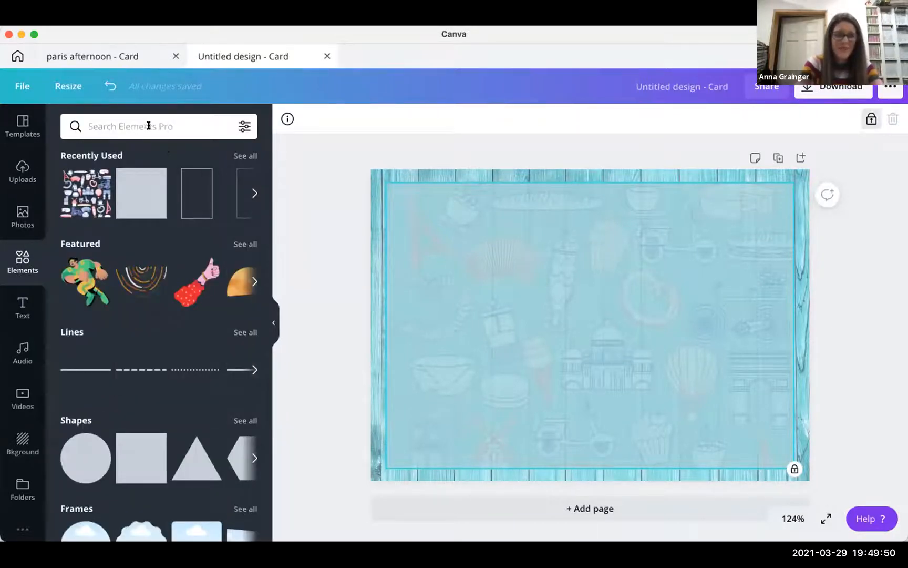
# - Show all Shapes and browse the circles, squares, hearts, stars, hexagons and outlined frames
pyautogui.click(244, 421)
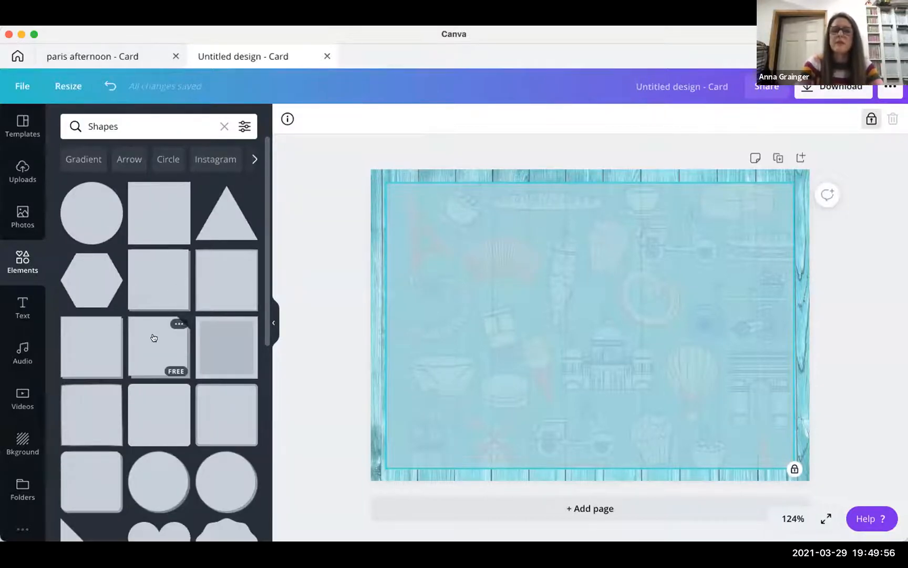
pyautogui.scroll(-4, 134, 346)
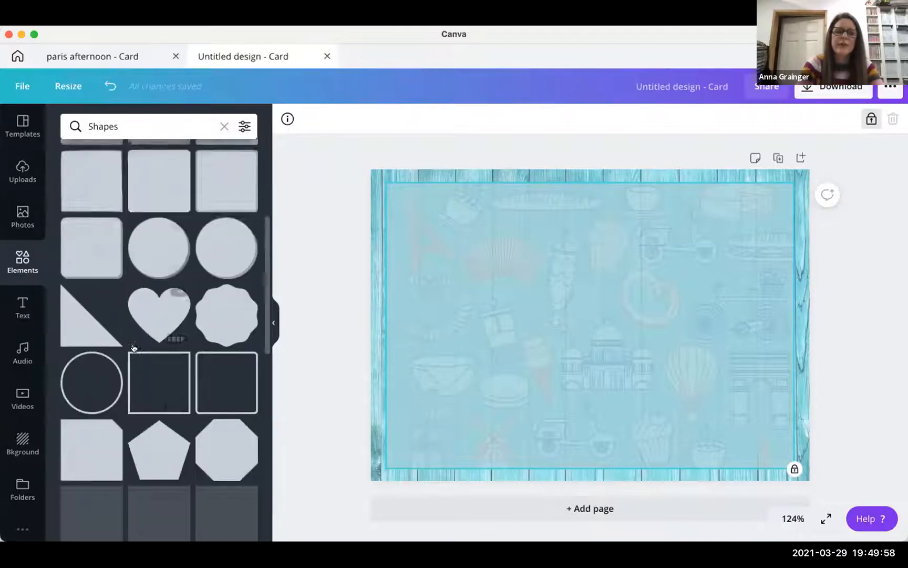
pyautogui.scroll(-2, 134, 347)
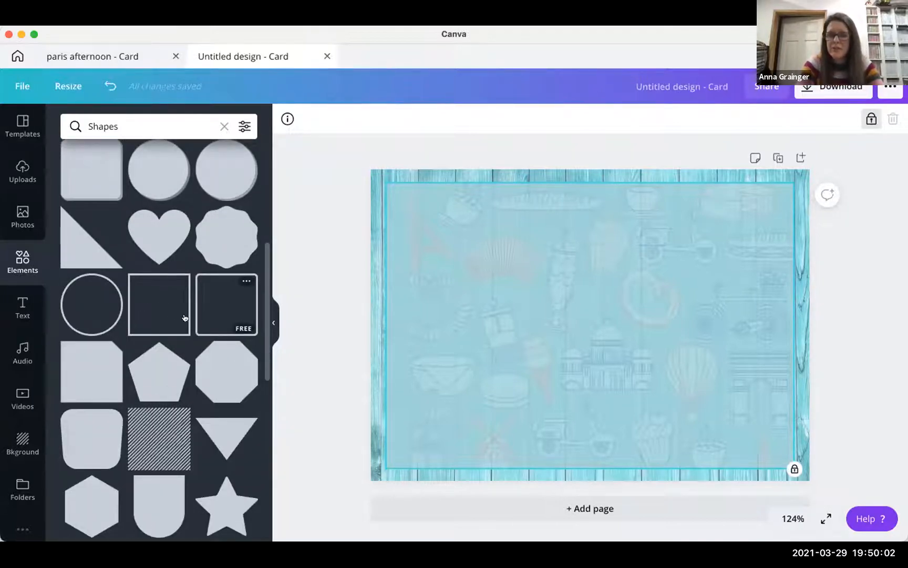
pyautogui.scroll(-7, 150, 342)
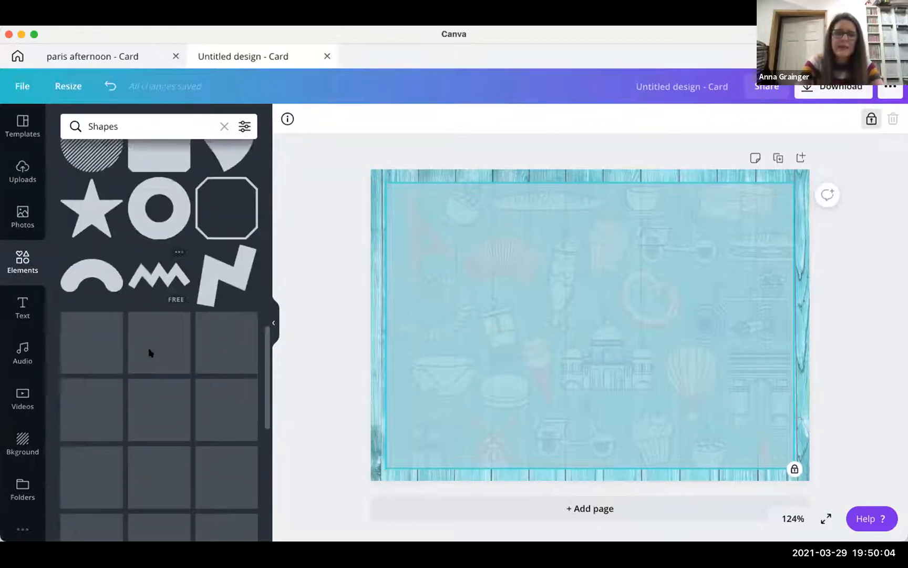
pyautogui.scroll(-5, 149, 352)
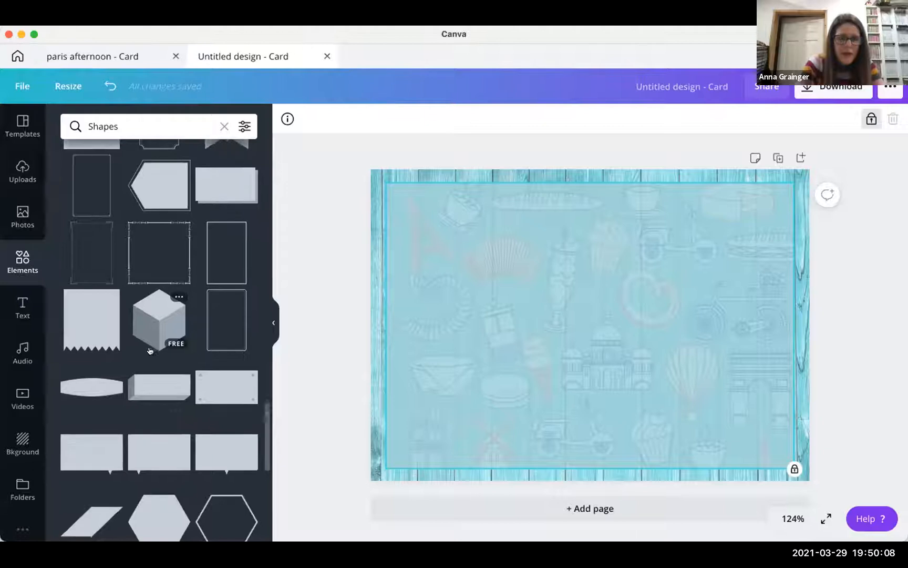
pyautogui.scroll(-1, 214, 230)
# - Add a thin rectangle outline frame and stretch it to about 13.8 by 9.7 inside the wood border
pyautogui.click(214, 231)
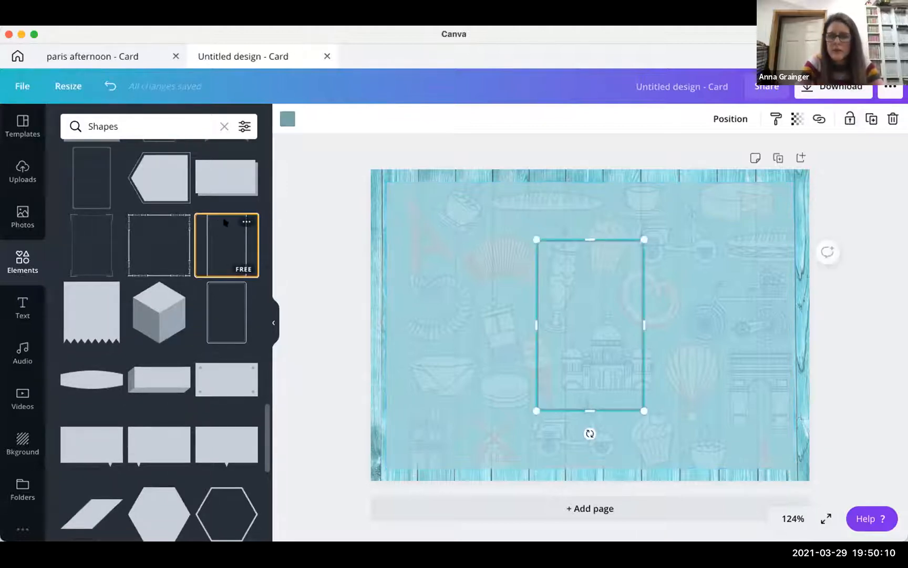
pyautogui.moveTo(532, 319); pyautogui.dragTo(377, 306)
pyautogui.moveTo(515, 236); pyautogui.dragTo(514, 182)
pyautogui.moveTo(514, 441); pyautogui.dragTo(514, 468)
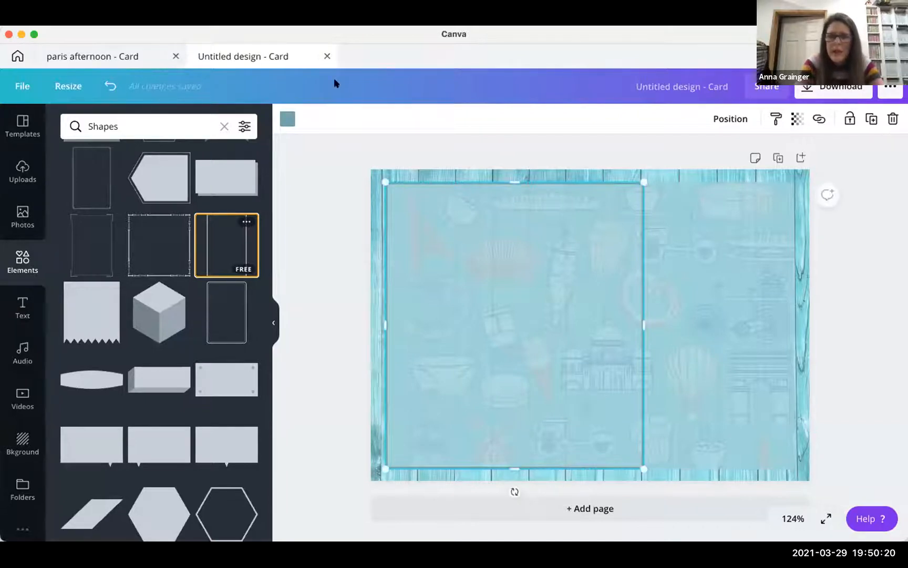
pyautogui.moveTo(640, 319); pyautogui.dragTo(789, 325)
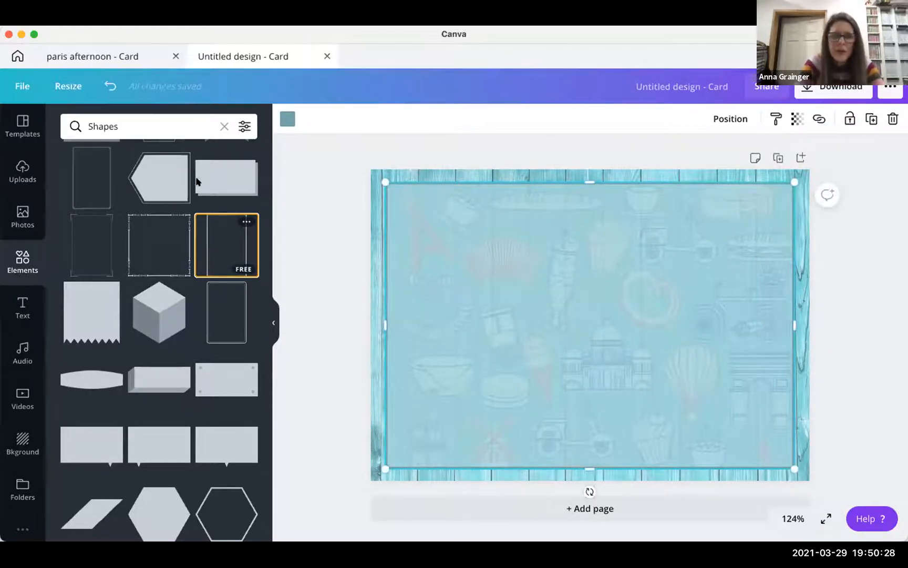
# - Colour the rectangular frame's border dark teal
pyautogui.click(351, 208)
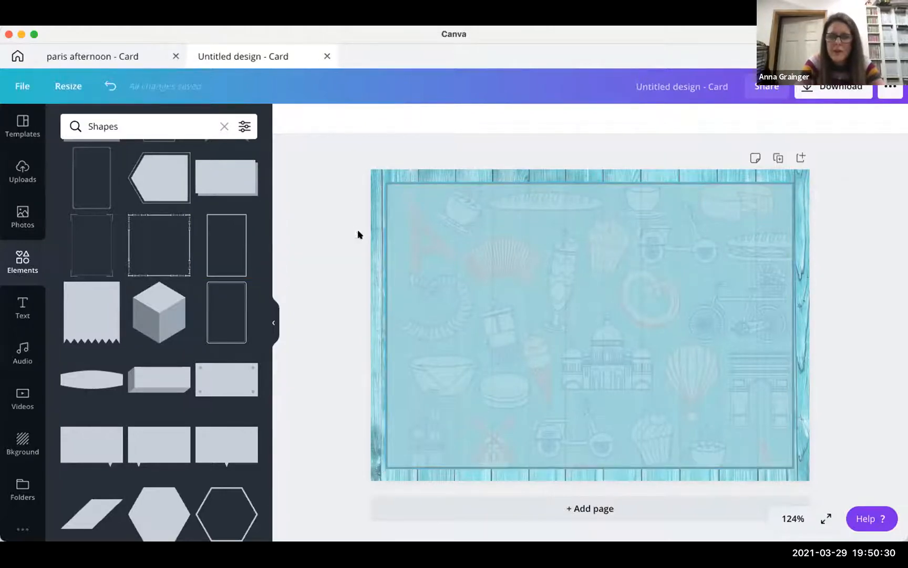
pyautogui.click(466, 179)
pyautogui.click(288, 119)
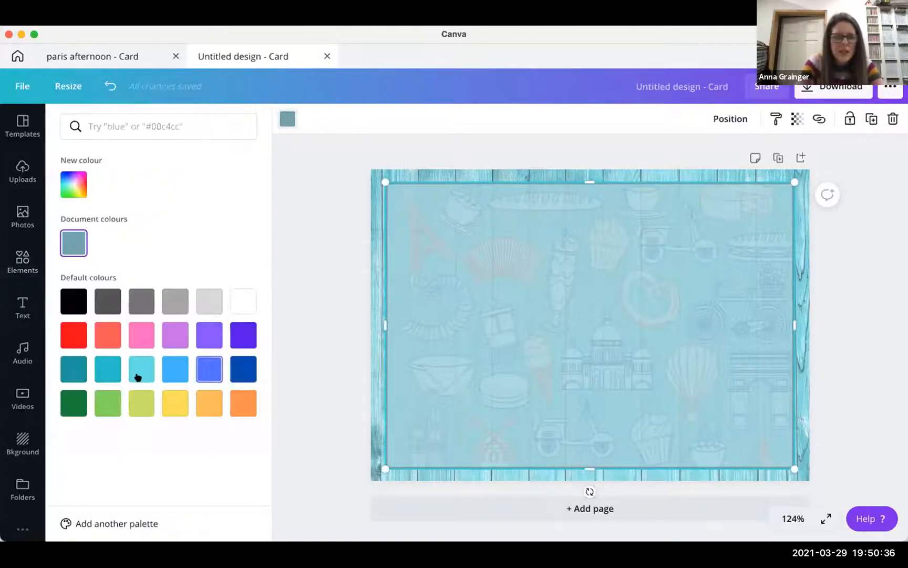
pyautogui.click(70, 367)
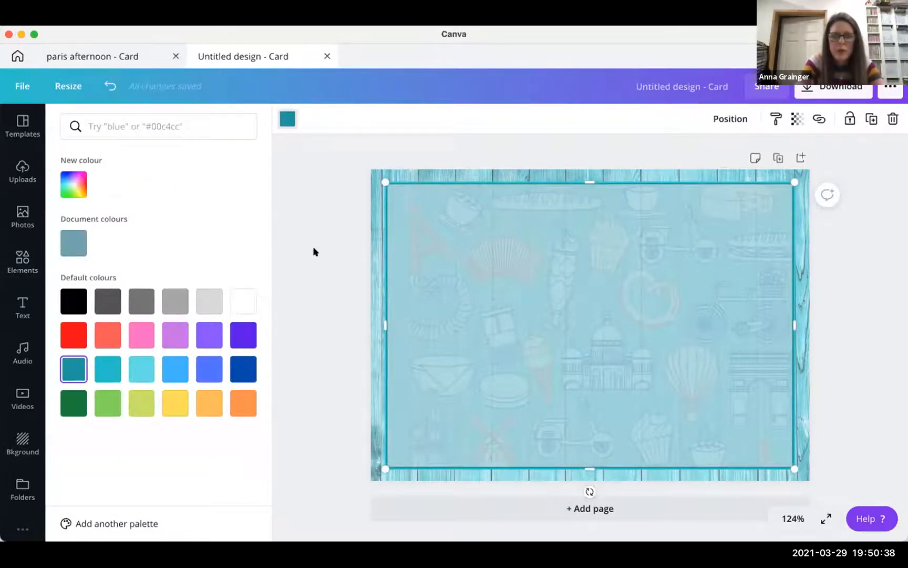
pyautogui.click(313, 246)
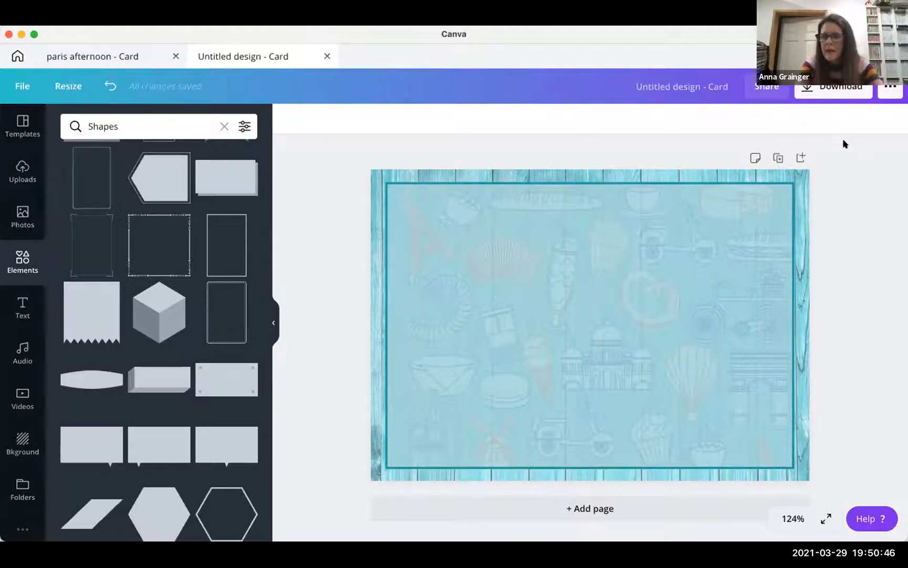
# - Lock the teal frame in place and clear the Shapes search
pyautogui.click(637, 182)
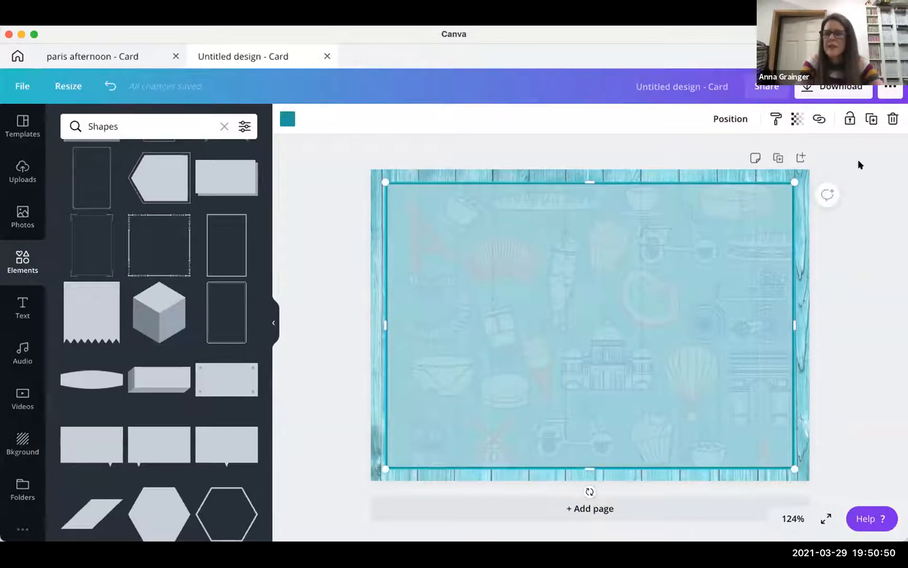
pyautogui.click(850, 119)
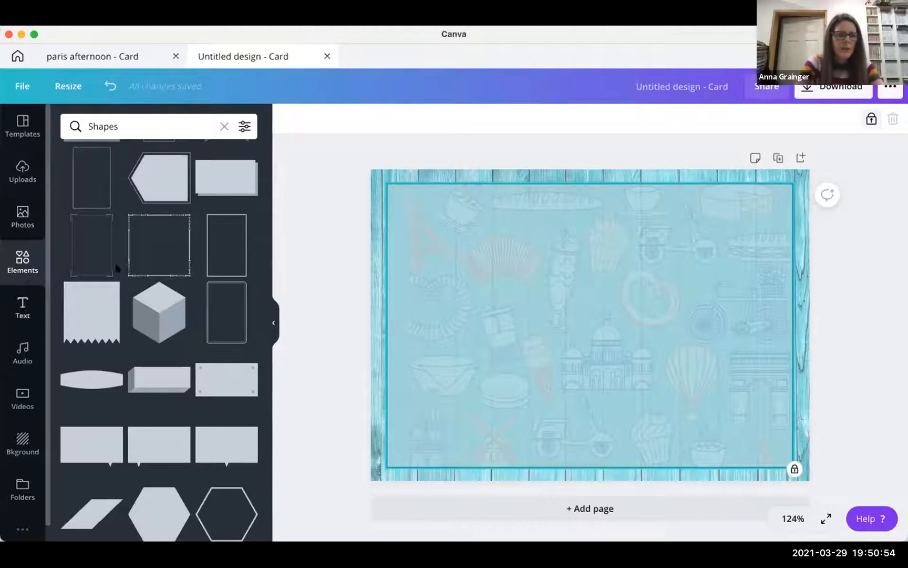
pyautogui.click(19, 256)
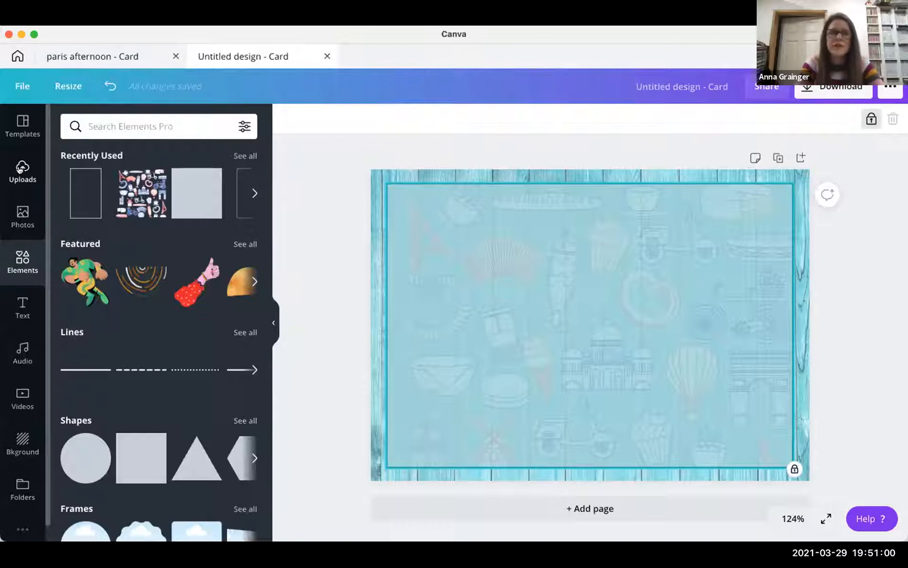
# - Show the uploaded images: bread, cartoon figures, a chef, whisk, cinnamon, eggs and milk
pyautogui.click(21, 169)
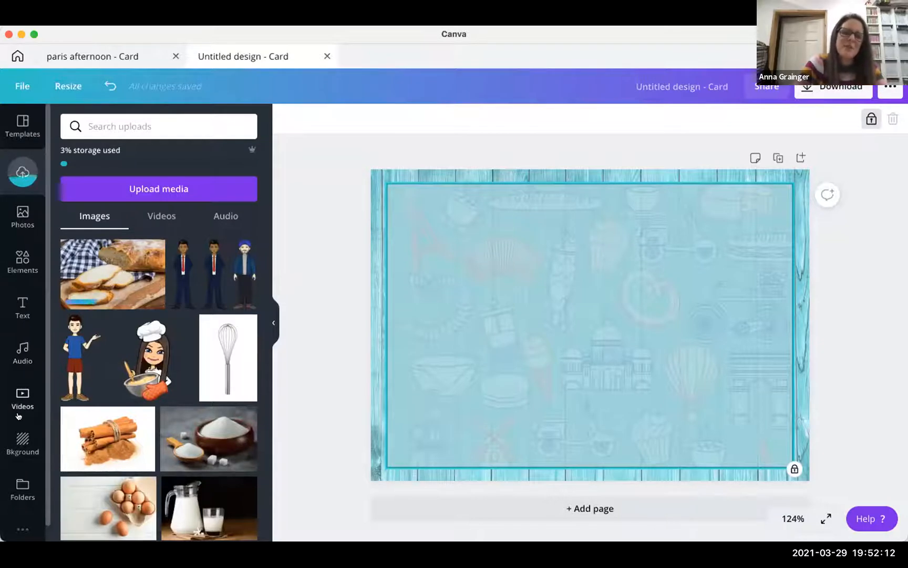
pyautogui.scroll(-1, 22, 421)
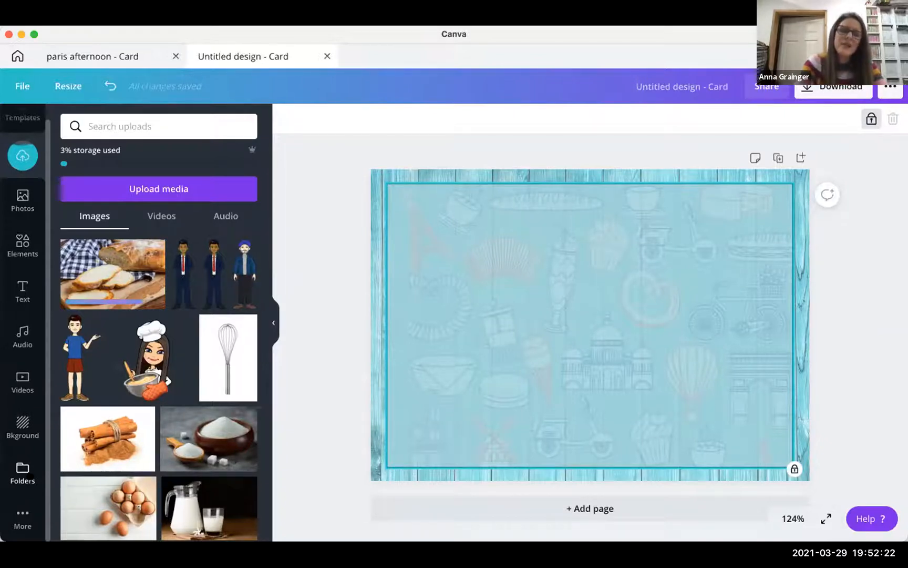
pyautogui.moveTo(121, 330)
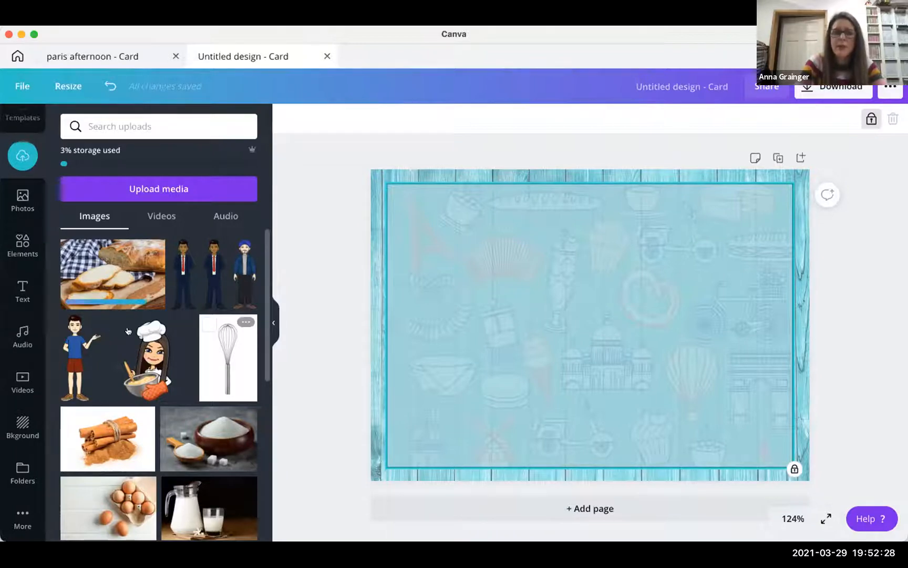
# - Move the chef image from the uploads into a folder
pyautogui.click(118, 325)
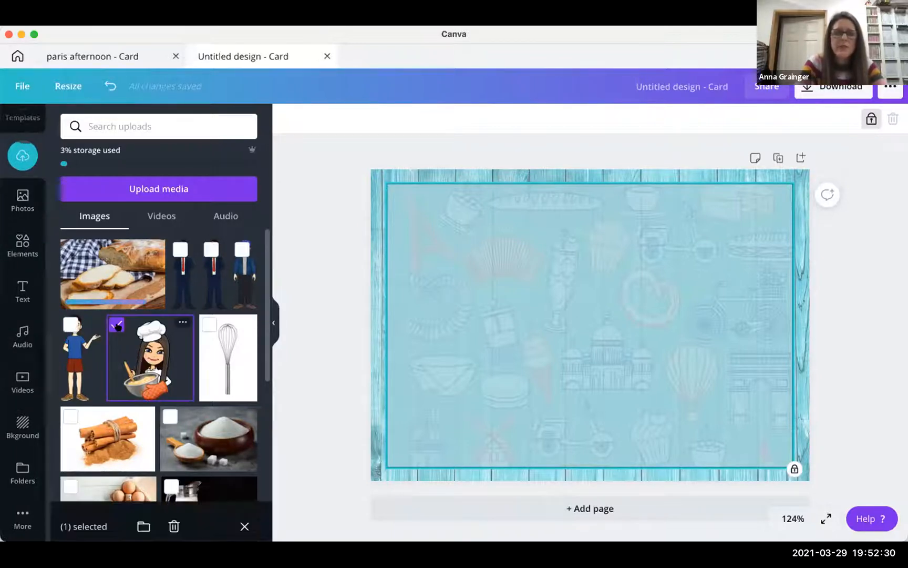
pyautogui.click(182, 322)
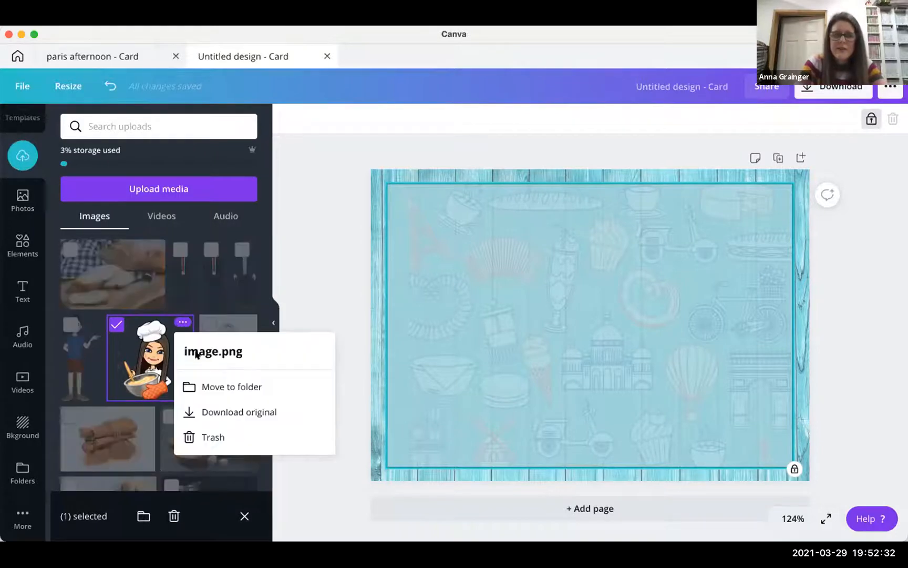
pyautogui.click(211, 386)
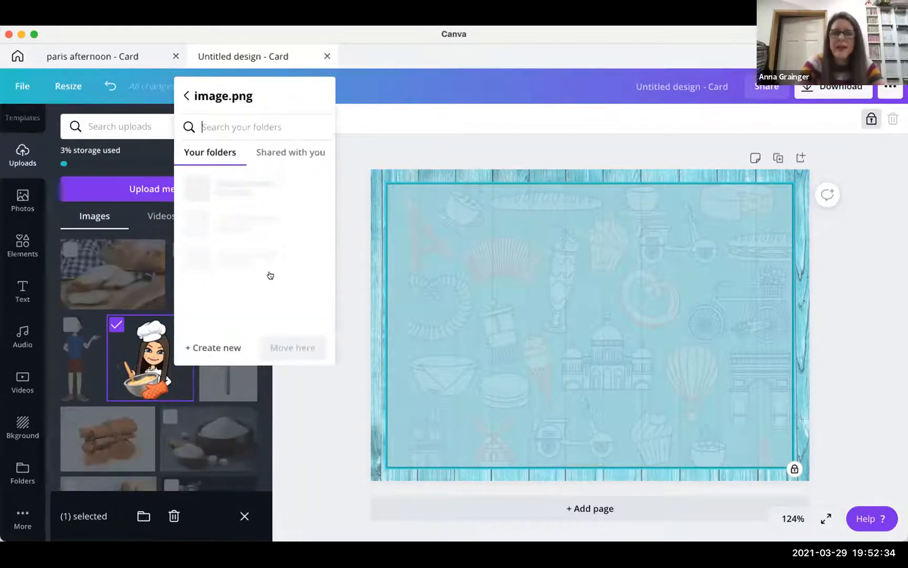
pyautogui.scroll(-2, 251, 235)
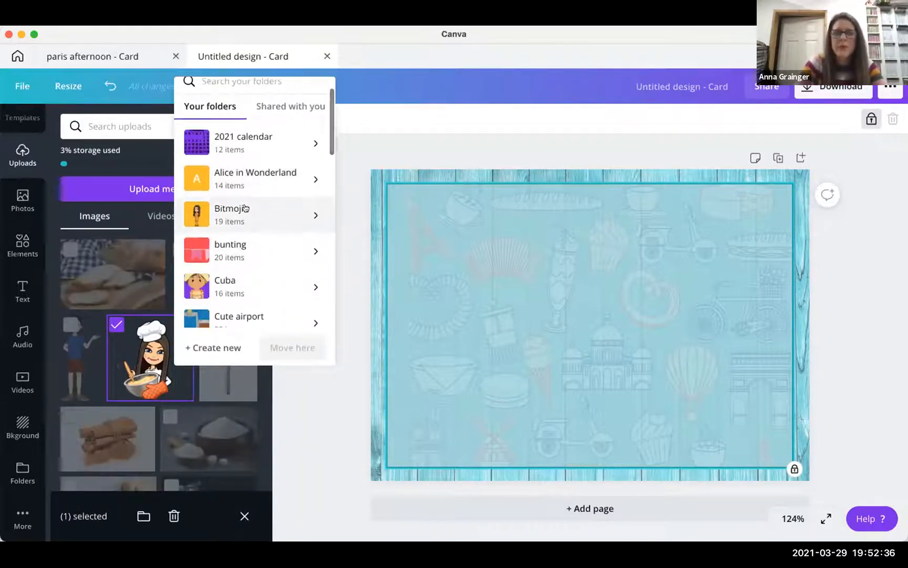
pyautogui.click(265, 347)
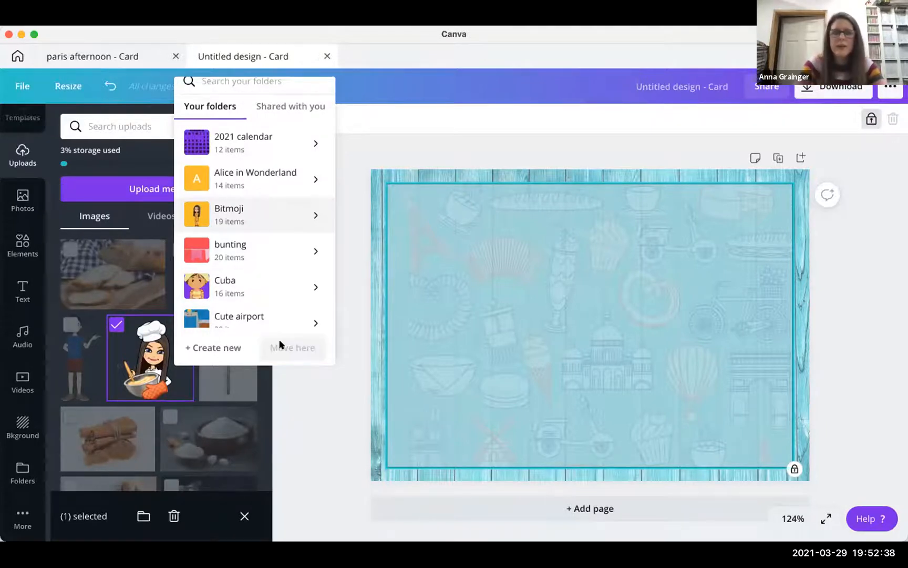
# - Open the Paris Weekend folder to browse its Eiffel Tower, croissant and wreath clipart
pyautogui.click(14, 471)
pyautogui.scroll(-5, 108, 369)
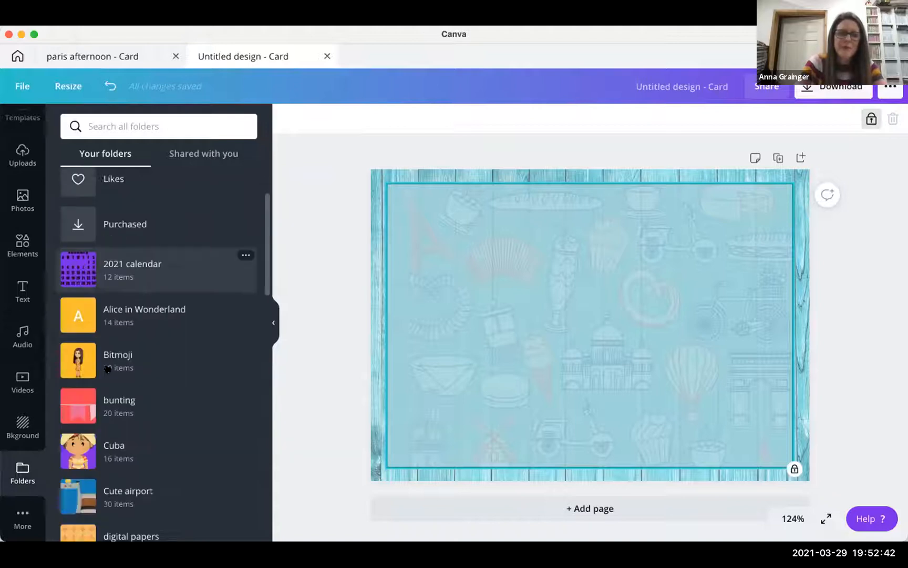
pyautogui.scroll(-4, 107, 369)
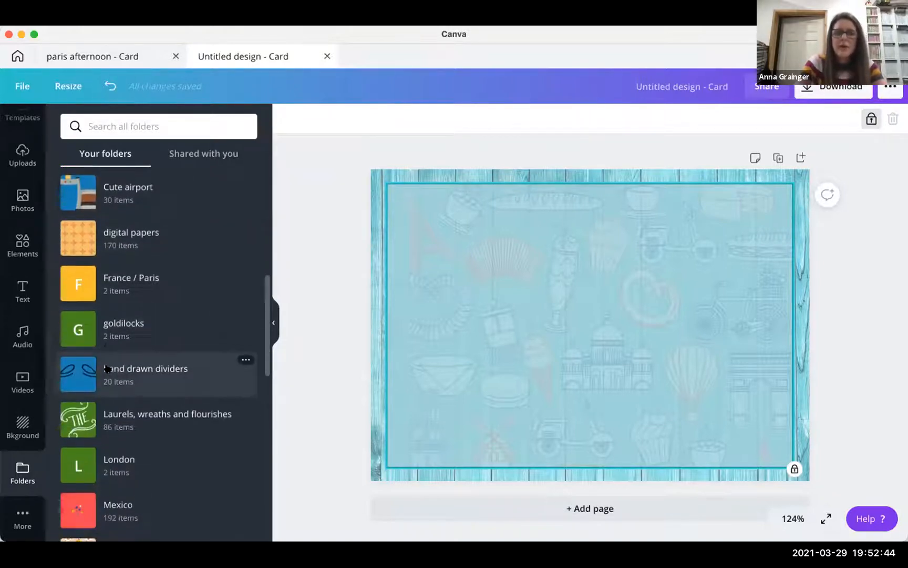
pyautogui.scroll(-6, 108, 369)
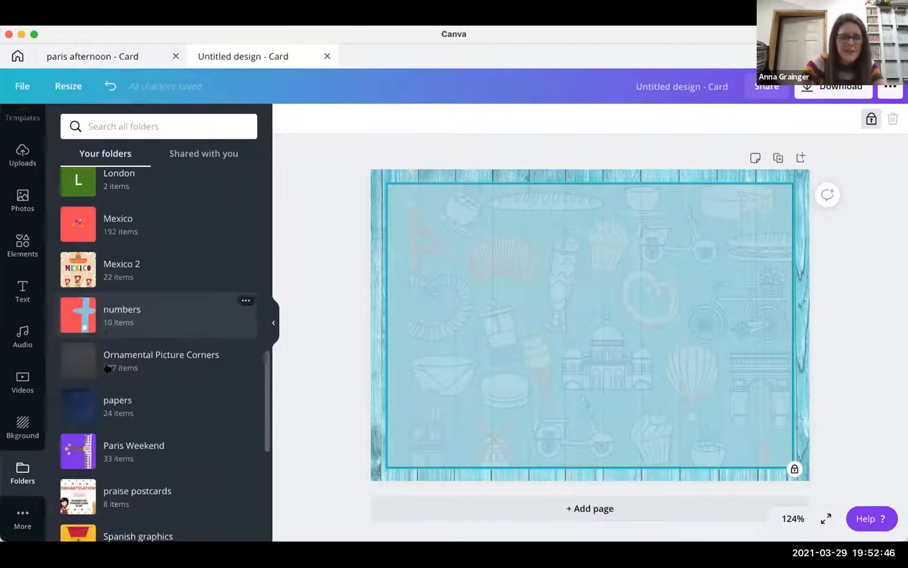
pyautogui.scroll(-2, 108, 368)
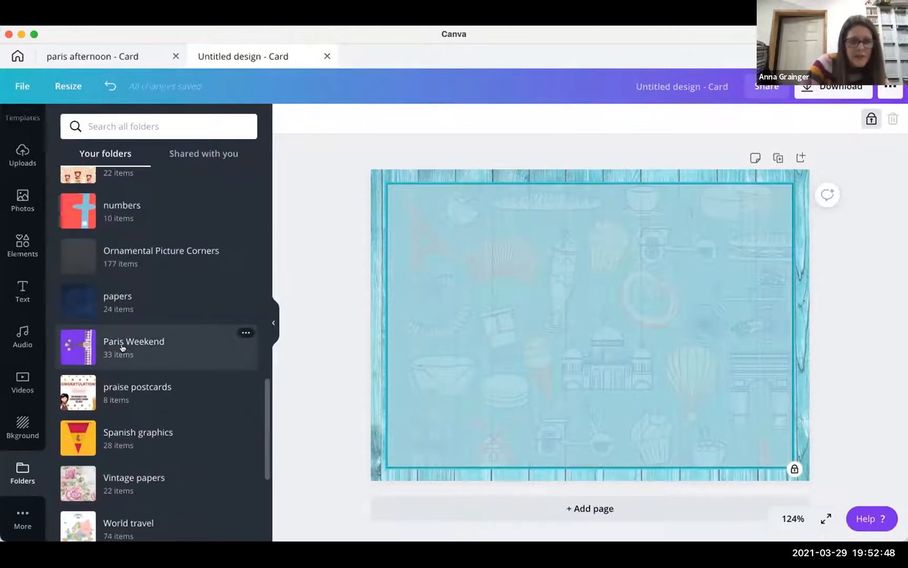
pyautogui.click(122, 348)
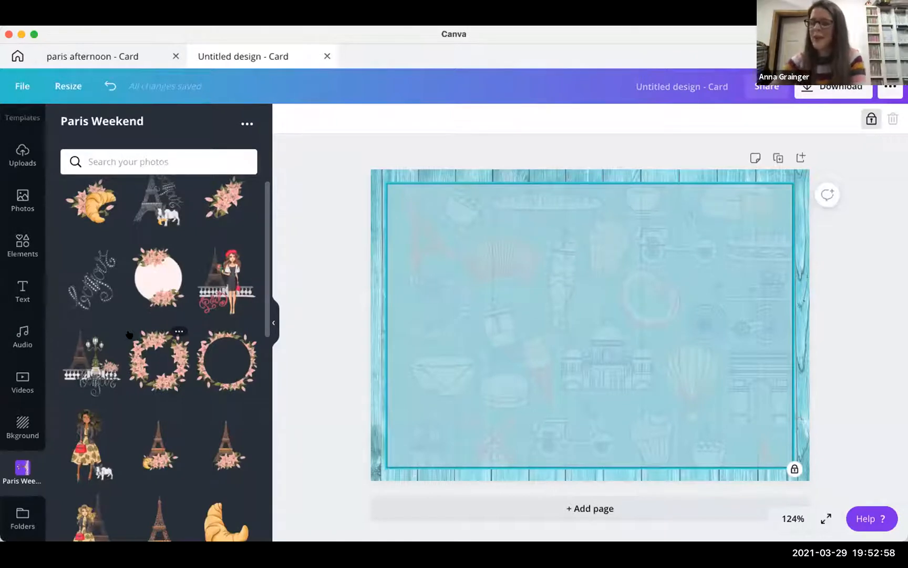
pyautogui.scroll(-2, 161, 365)
pyautogui.scroll(-8, 161, 365)
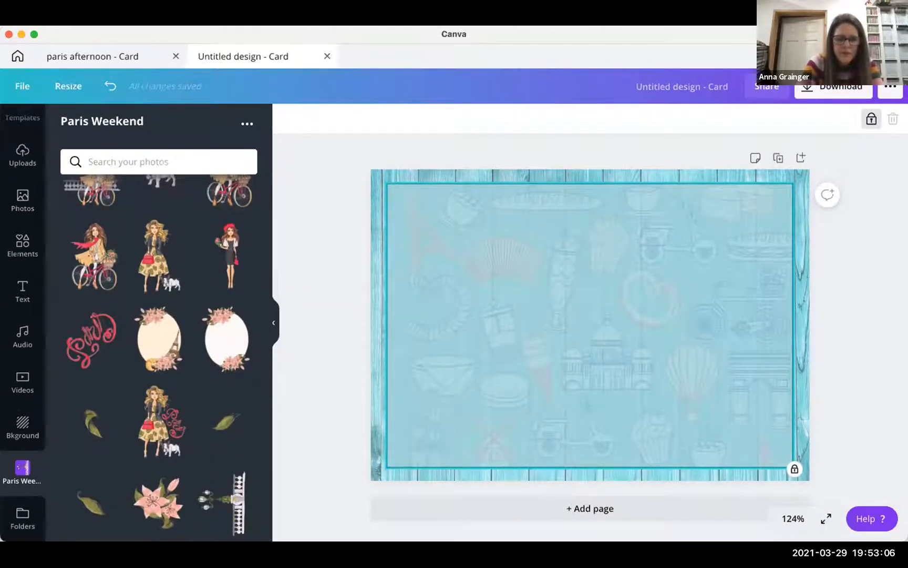
# - Add the lamppost balustrade, enlarge it onto the card's right half, and begin cropping its corner
pyautogui.click(235, 497)
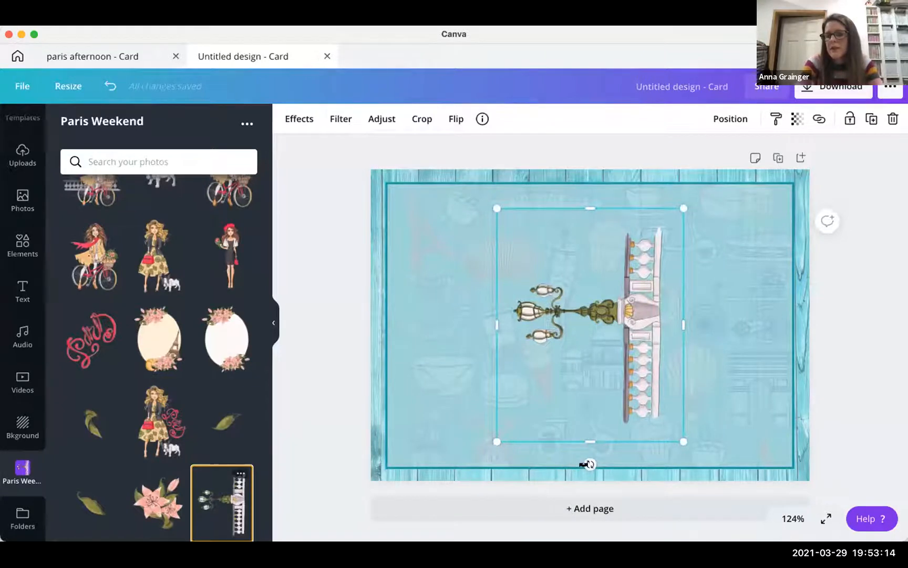
pyautogui.moveTo(590, 464); pyautogui.dragTo(390, 322)
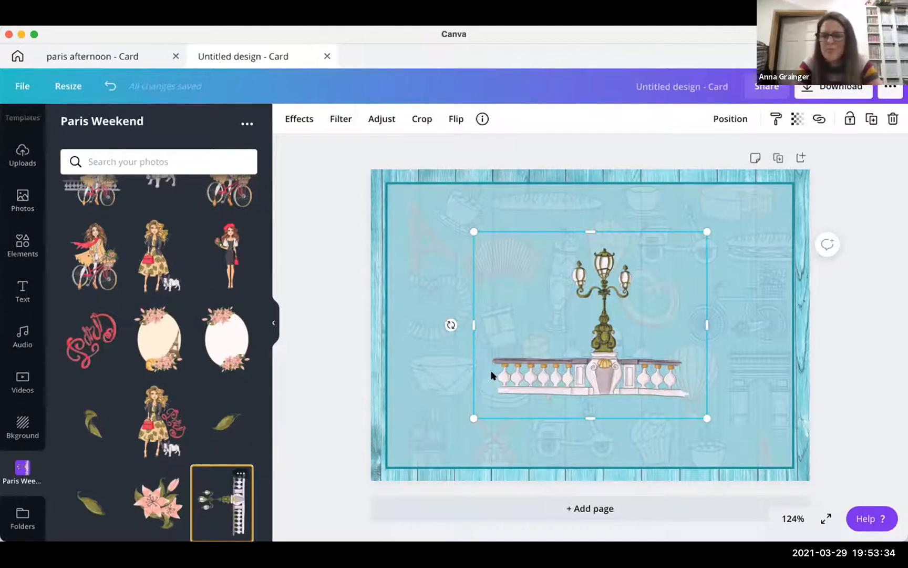
pyautogui.moveTo(756, 438); pyautogui.dragTo(860, 476)
pyautogui.moveTo(725, 440)
pyautogui.mouseDown()
pyautogui.moveTo(726, 420)
pyautogui.moveTo(720, 425)
pyautogui.moveTo(730, 424)
pyautogui.mouseUp()
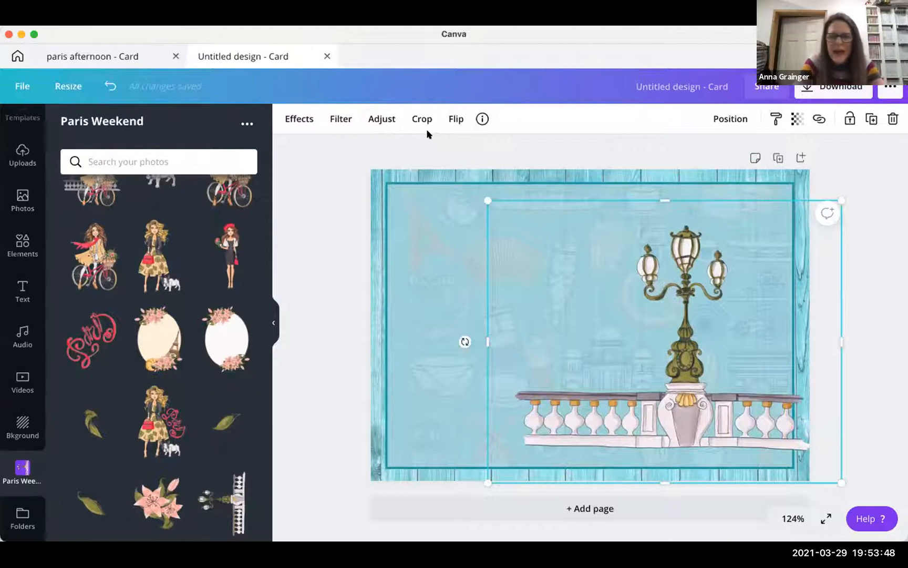
pyautogui.moveTo(625, 365); pyautogui.dragTo(602, 365)
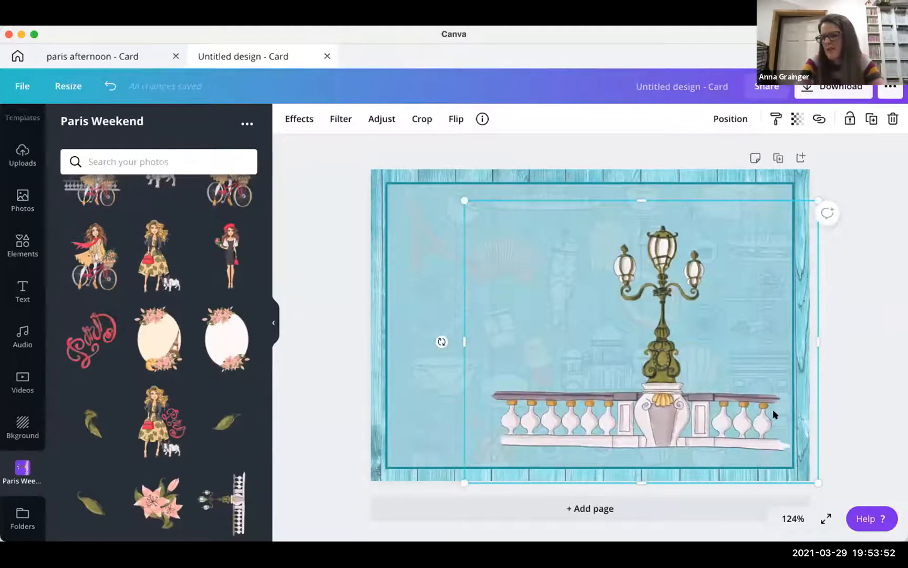
pyautogui.moveTo(701, 414); pyautogui.dragTo(708, 414)
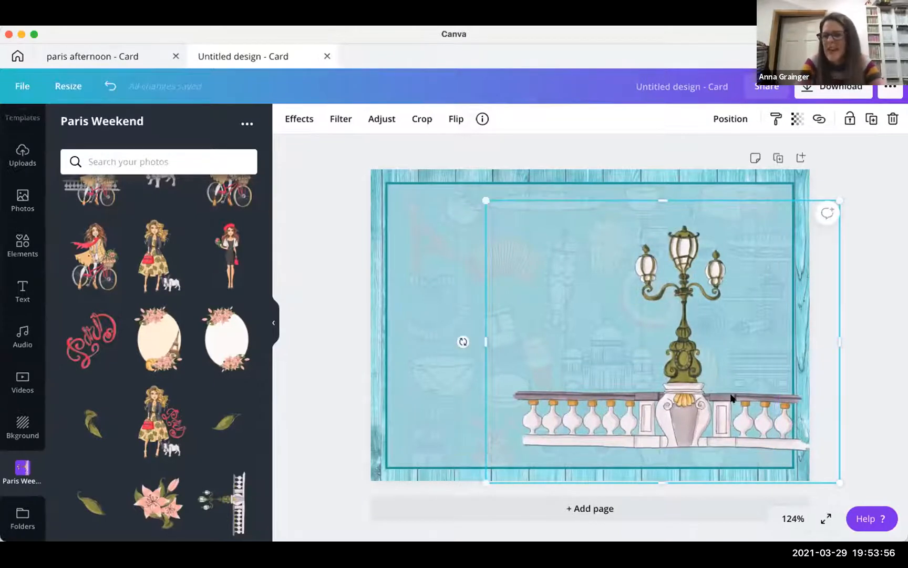
pyautogui.doubleClick(636, 283)
pyautogui.moveTo(819, 476); pyautogui.dragTo(788, 469)
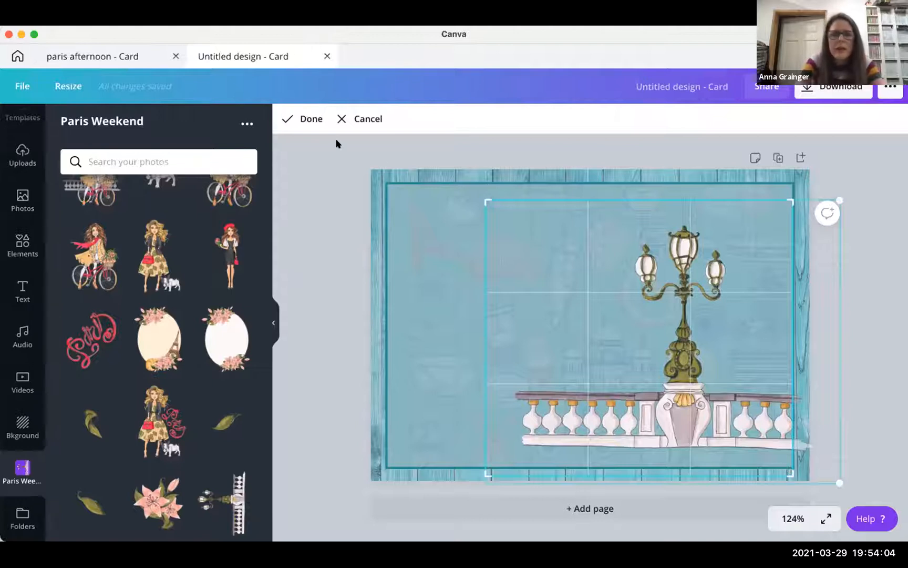
# - Apply the crop to the lamppost balustrade so it fits the panel
pyautogui.click(307, 119)
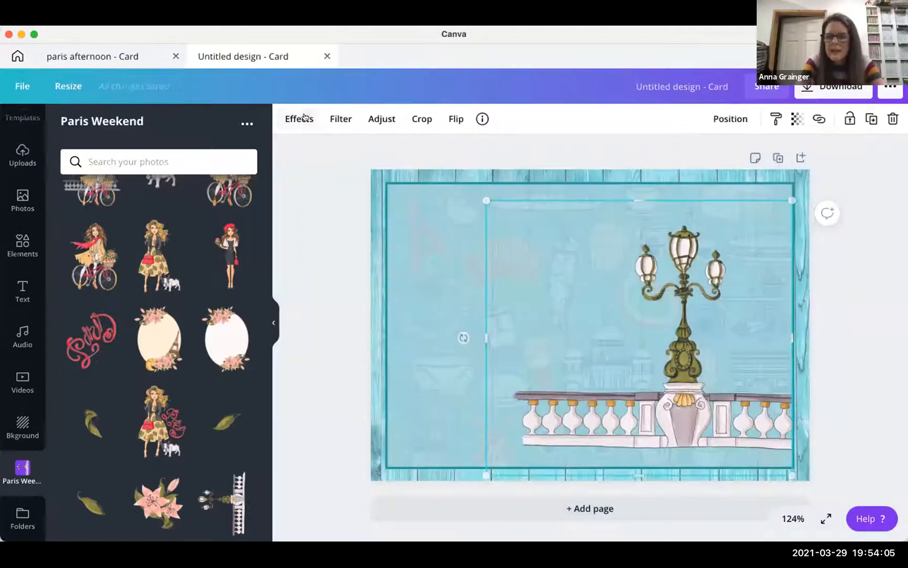
pyautogui.click(832, 326)
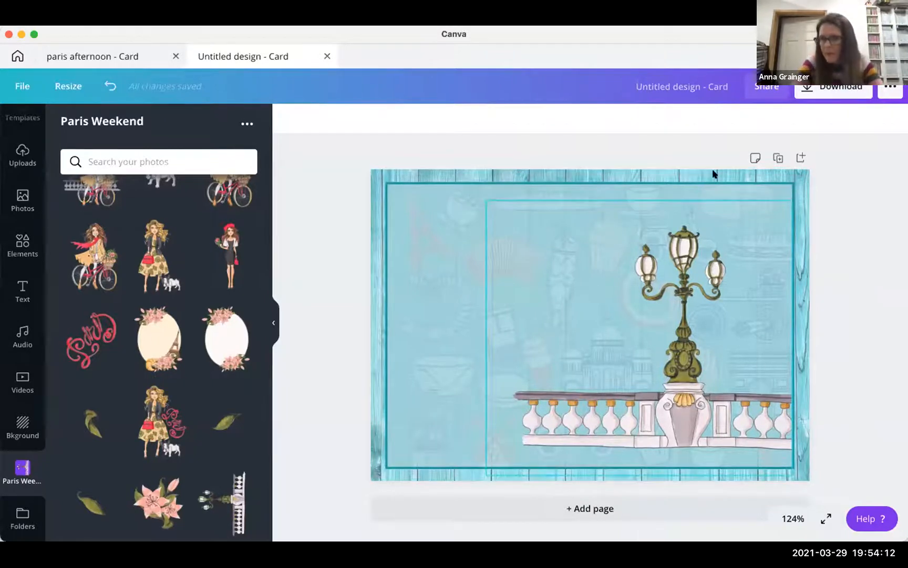
pyautogui.click(679, 262)
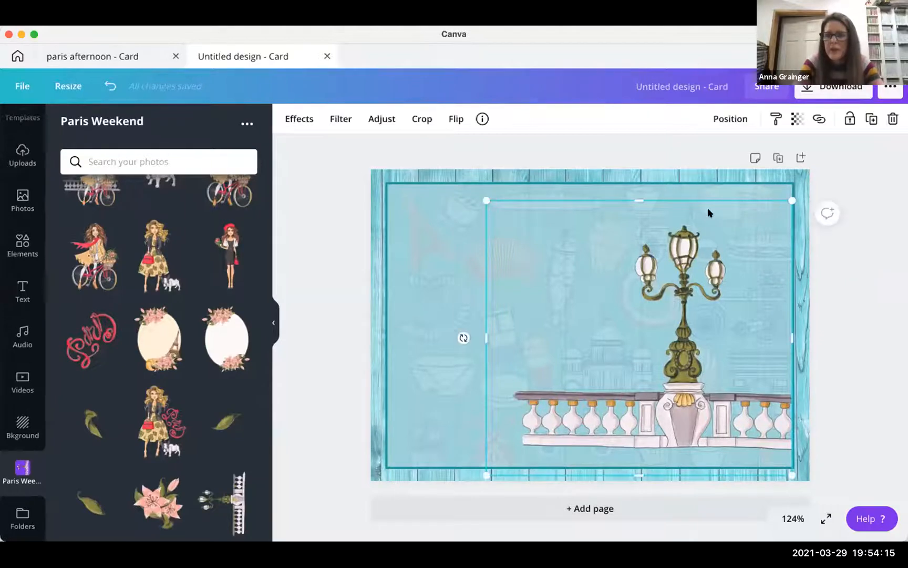
# - Fade the lamppost balustrade to 35 transparency and lock it in place
pyautogui.click(796, 123)
pyautogui.moveTo(753, 157); pyautogui.dragTo(700, 159)
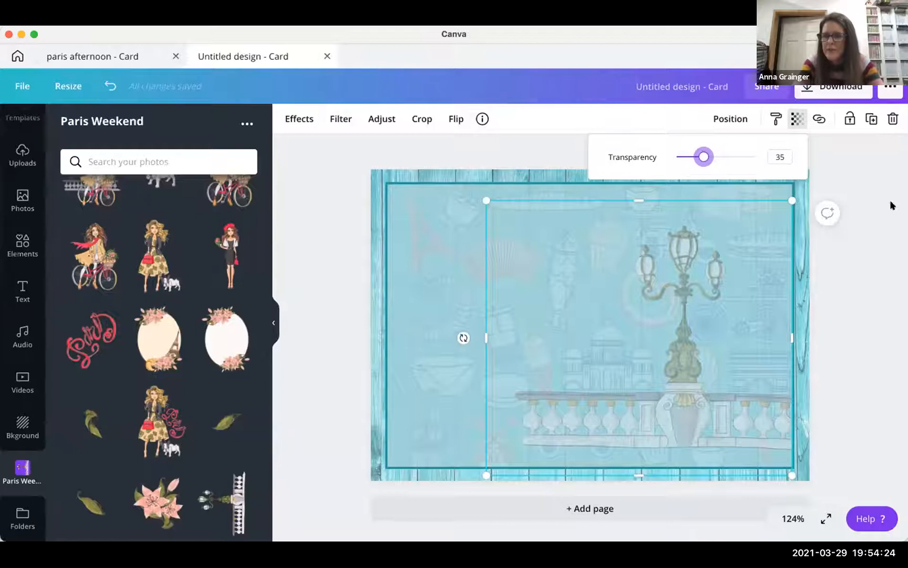
pyautogui.click(879, 271)
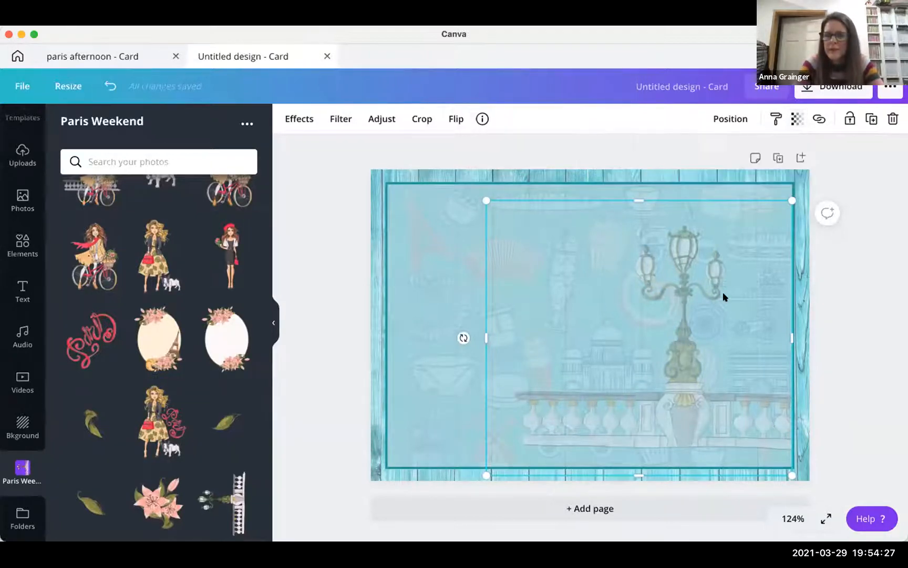
pyautogui.click(846, 123)
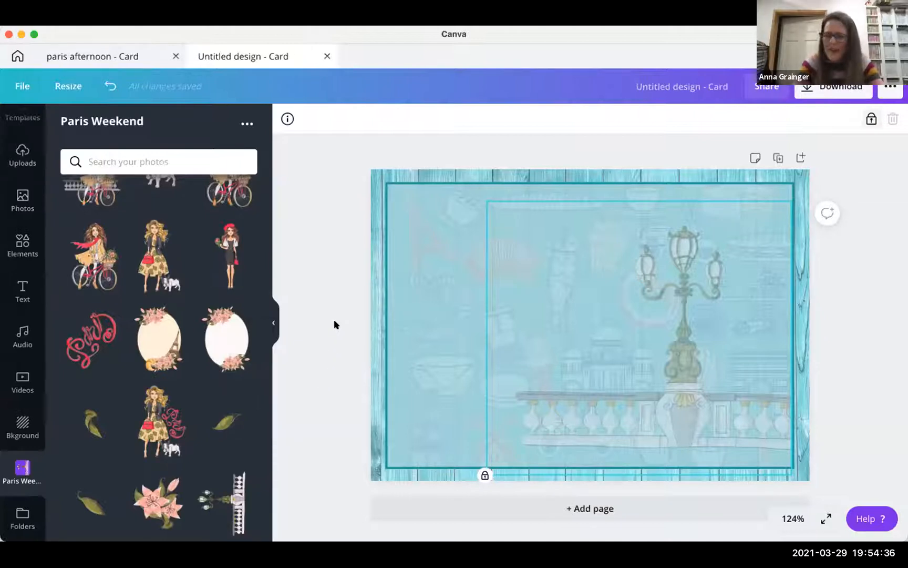
# - Move the white floral oval to the card's left edge and add the plain Eiffel Tower
pyautogui.click(221, 331)
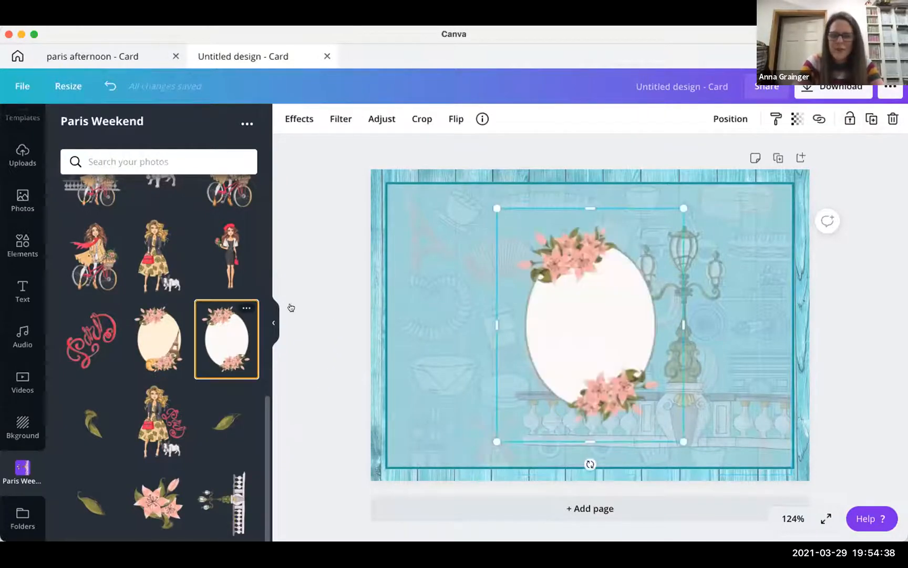
pyautogui.moveTo(560, 320); pyautogui.dragTo(400, 307)
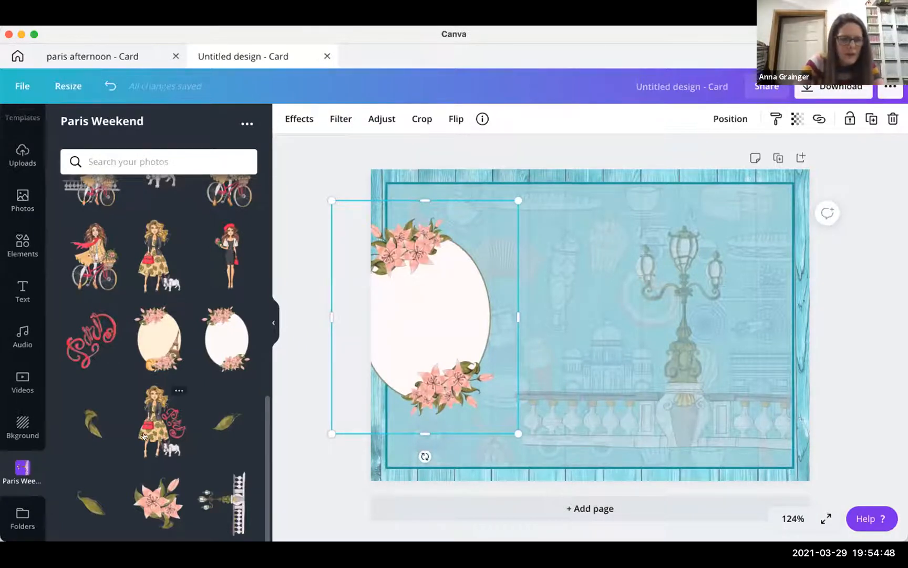
pyautogui.scroll(3, 144, 436)
pyautogui.scroll(5, 145, 436)
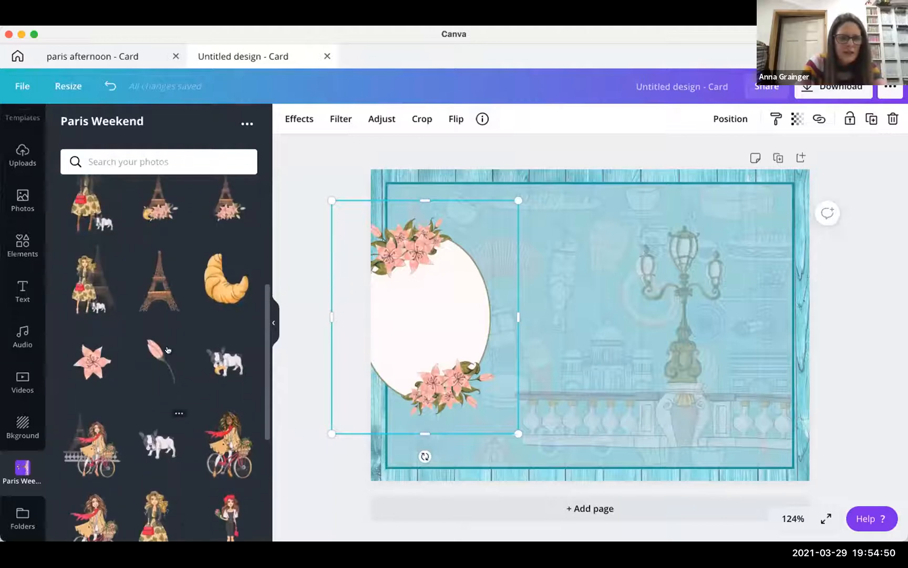
pyautogui.click(161, 291)
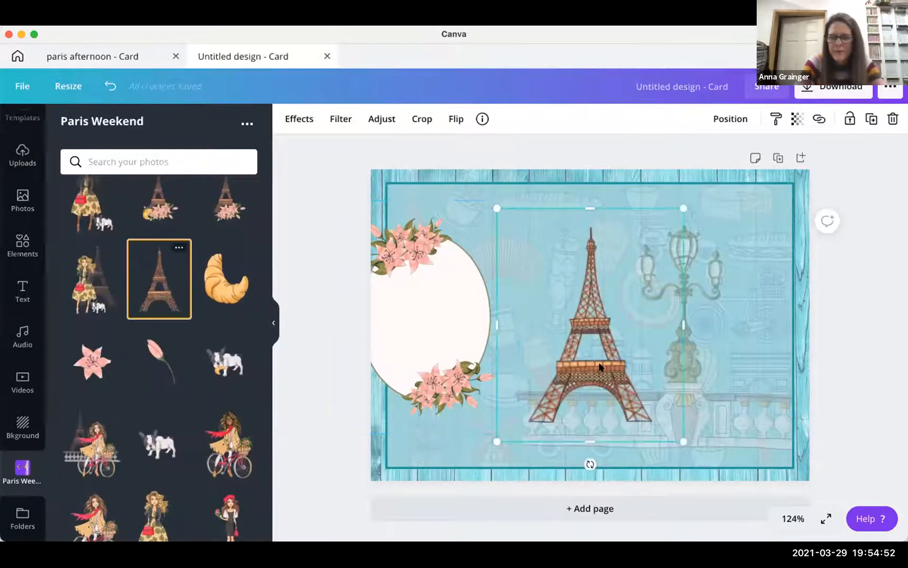
# - Place the Eiffel Tower at the lower left and enlarge it by its corner handle
pyautogui.moveTo(595, 372); pyautogui.dragTo(455, 422)
pyautogui.moveTo(536, 256); pyautogui.dragTo(584, 196)
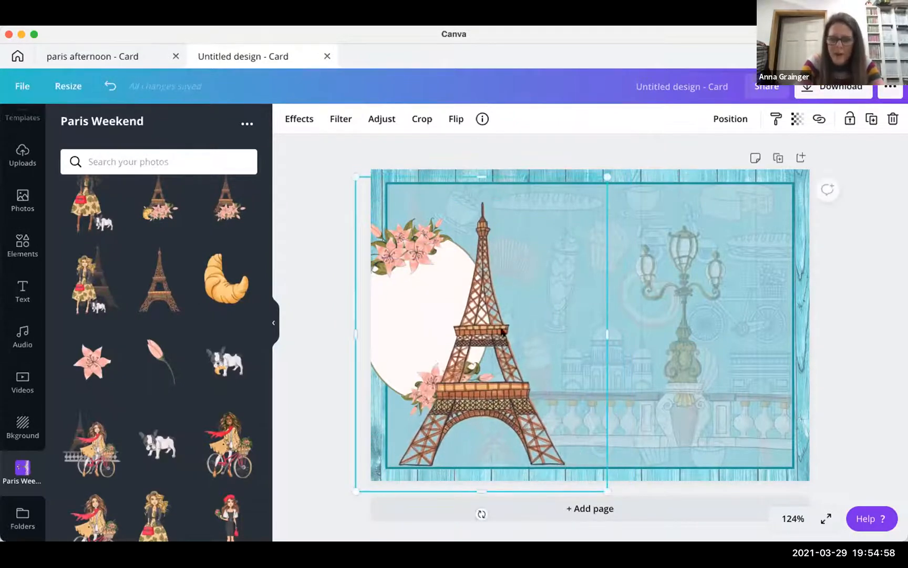
pyautogui.press('super+z')
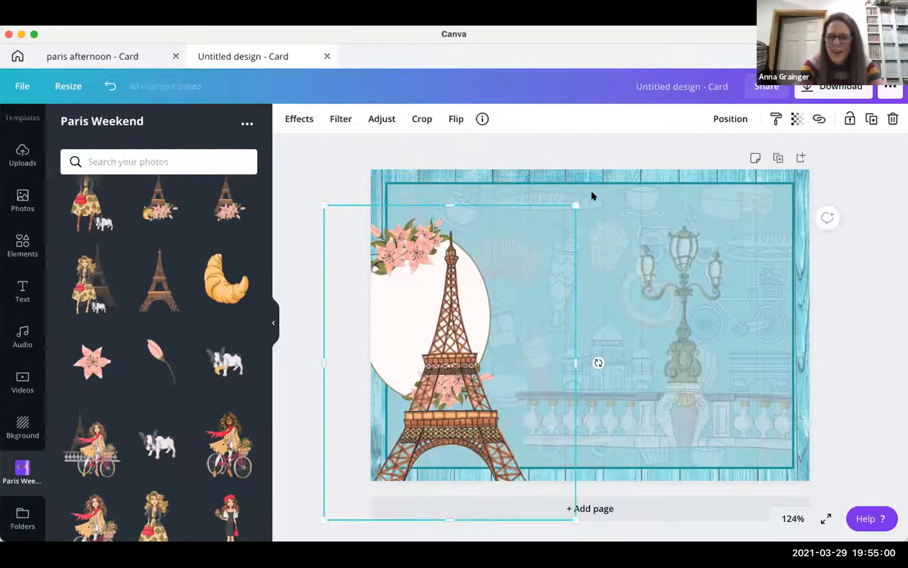
pyautogui.moveTo(595, 179); pyautogui.dragTo(601, 173)
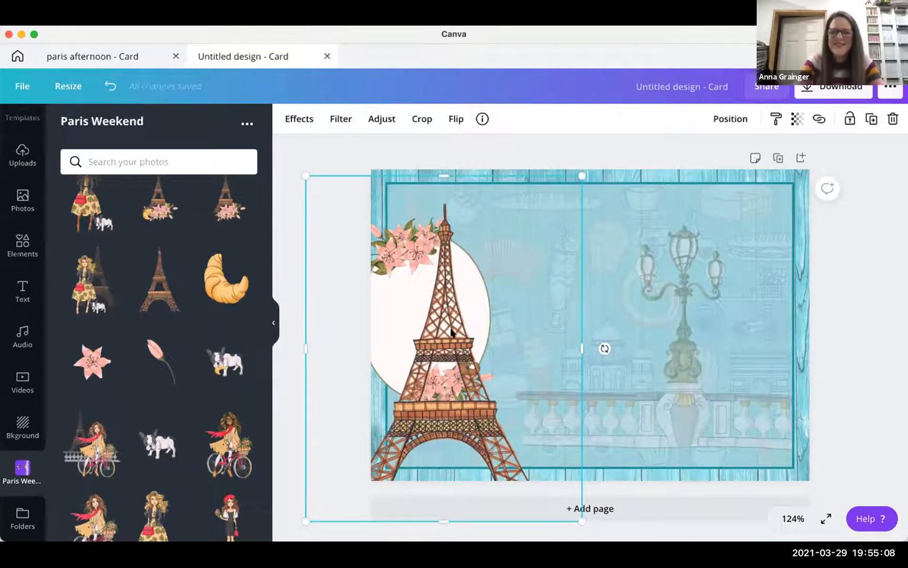
pyautogui.click(420, 119)
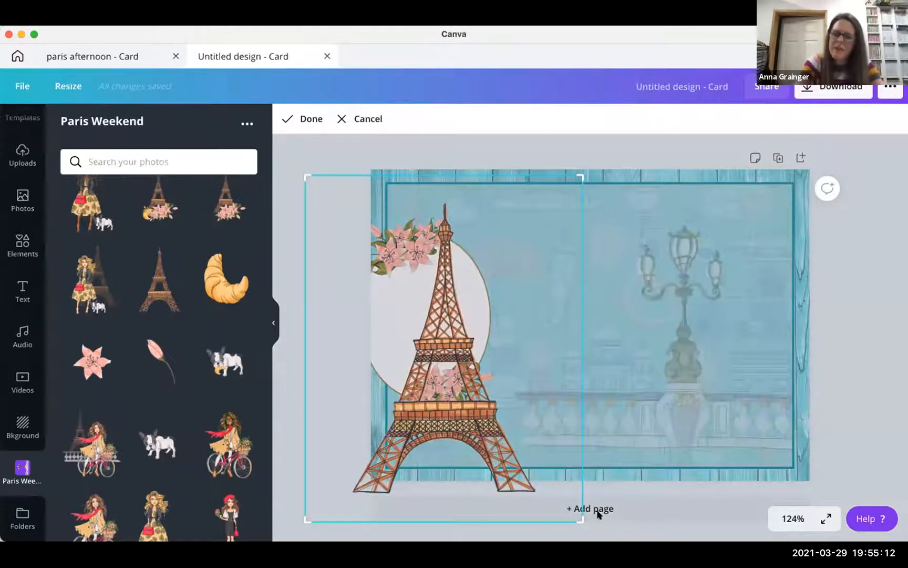
# - Crop away the empty space around the Eiffel Tower from the bottom-right, top and left edges
pyautogui.moveTo(580, 519); pyautogui.dragTo(535, 490)
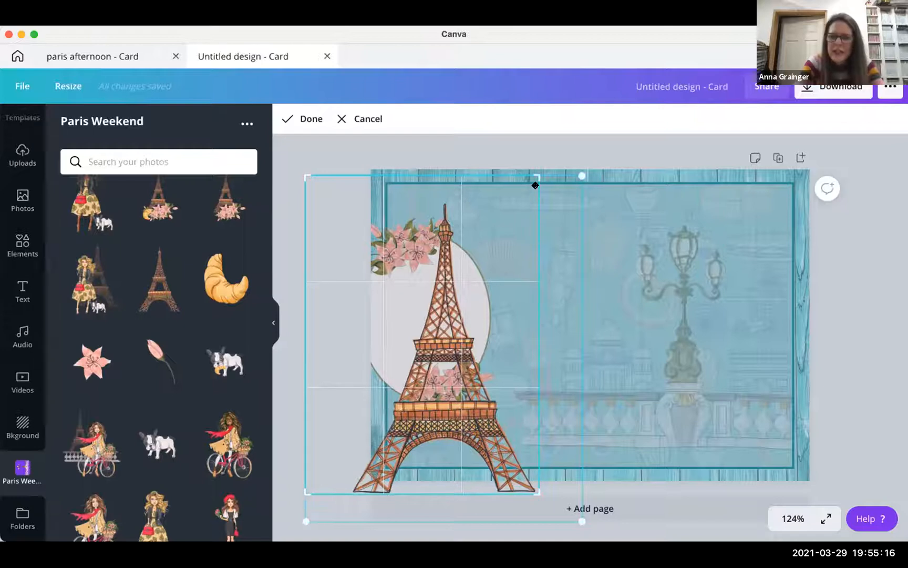
pyautogui.moveTo(525, 184)
pyautogui.mouseDown()
pyautogui.moveTo(517, 196)
pyautogui.moveTo(535, 197)
pyautogui.mouseUp()
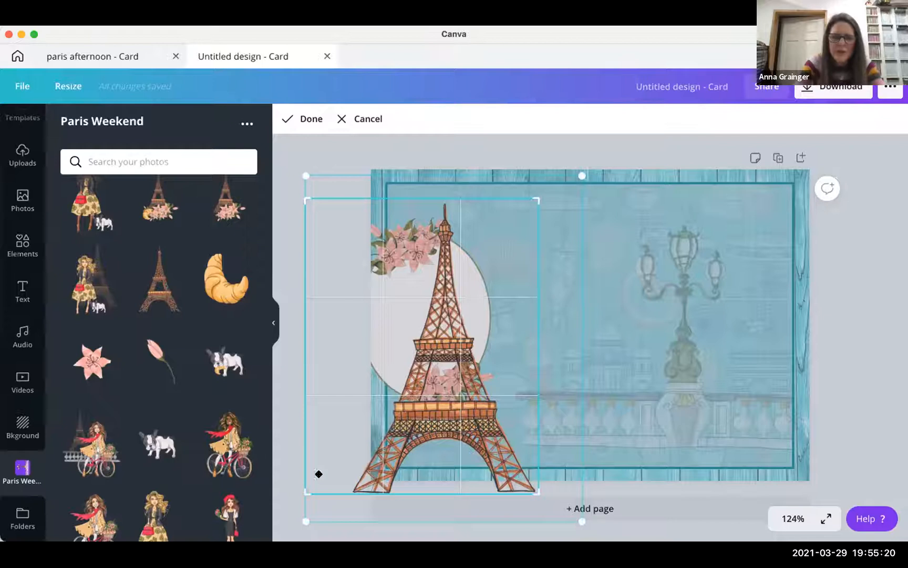
pyautogui.moveTo(341, 490); pyautogui.dragTo(344, 488)
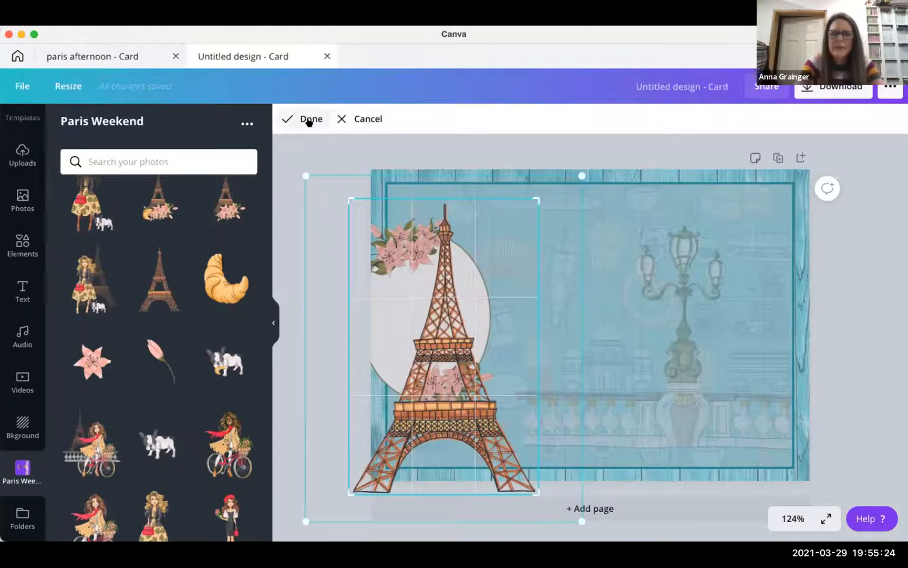
pyautogui.click(305, 118)
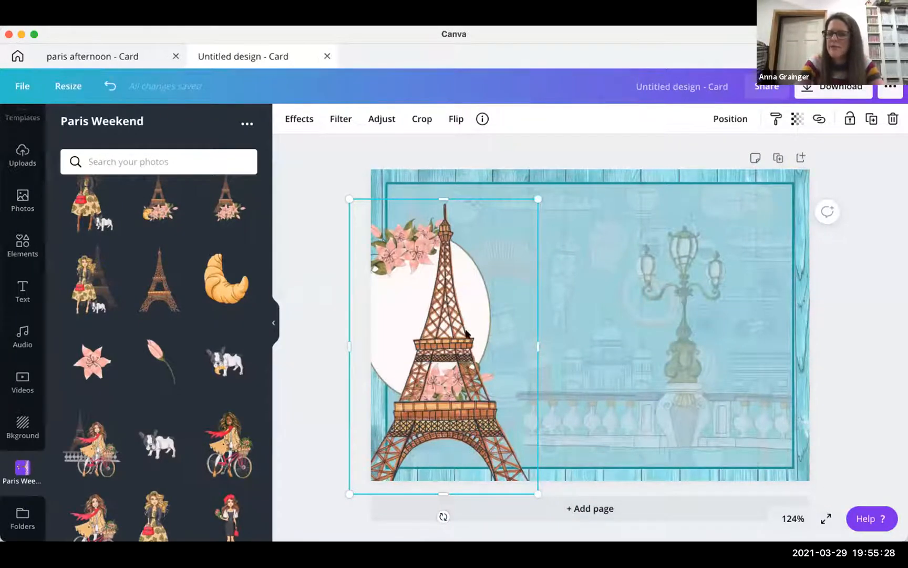
# - Nudge the cropped tower up and right and enlarge it slightly
pyautogui.moveTo(396, 287)
pyautogui.mouseDown()
pyautogui.moveTo(387, 283)
pyautogui.moveTo(409, 284)
pyautogui.mouseUp()
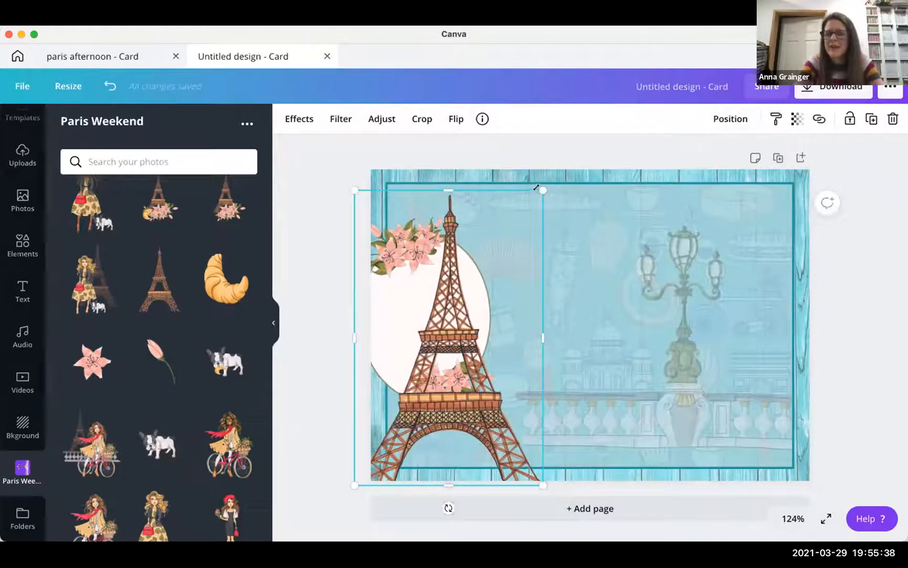
pyautogui.moveTo(542, 187); pyautogui.dragTo(542, 186)
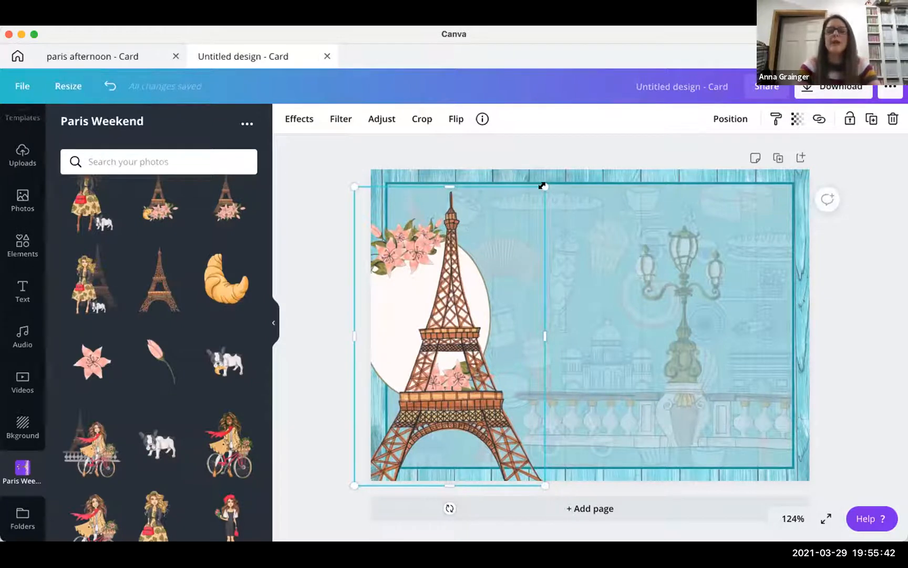
pyautogui.click(724, 120)
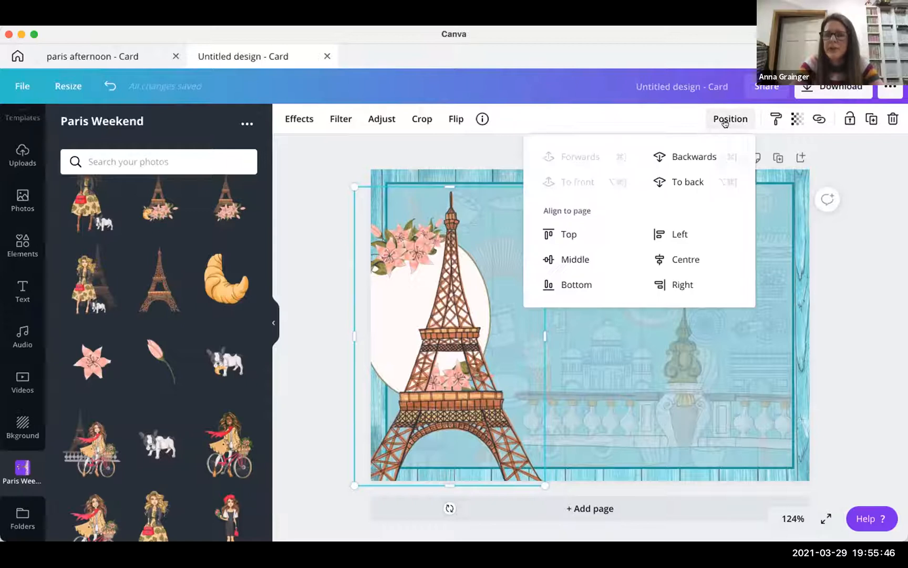
# - Send the Eiffel Tower one layer back, then enlarge and fit the oval frame inside the card
pyautogui.click(684, 157)
pyautogui.click(458, 288)
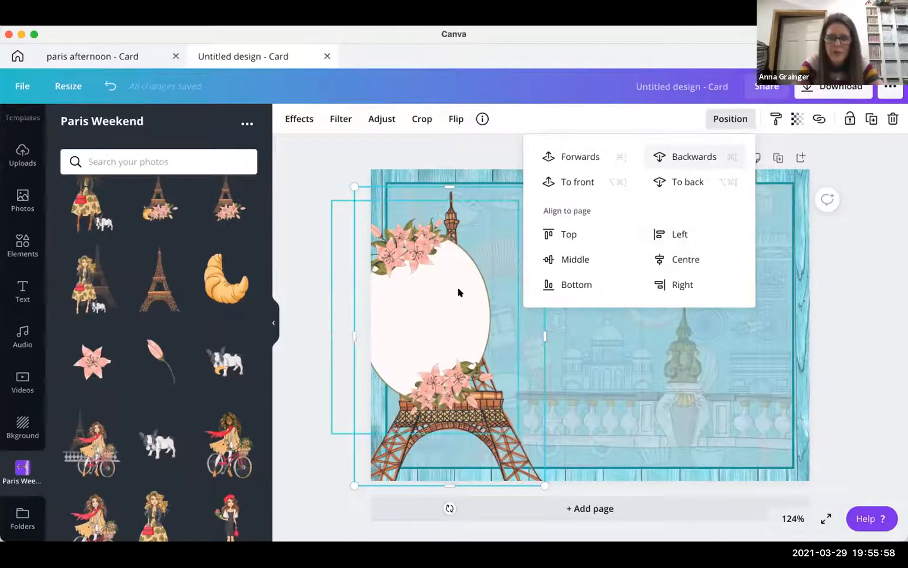
pyautogui.moveTo(517, 200)
pyautogui.mouseDown()
pyautogui.moveTo(602, 136)
pyautogui.moveTo(526, 214)
pyautogui.mouseUp()
pyautogui.moveTo(438, 316); pyautogui.dragTo(440, 315)
pyautogui.moveTo(532, 208); pyautogui.dragTo(561, 176)
pyautogui.moveTo(485, 261)
pyautogui.mouseDown()
pyautogui.moveTo(483, 284)
pyautogui.moveTo(486, 271)
pyautogui.mouseUp()
pyautogui.moveTo(556, 205); pyautogui.dragTo(563, 196)
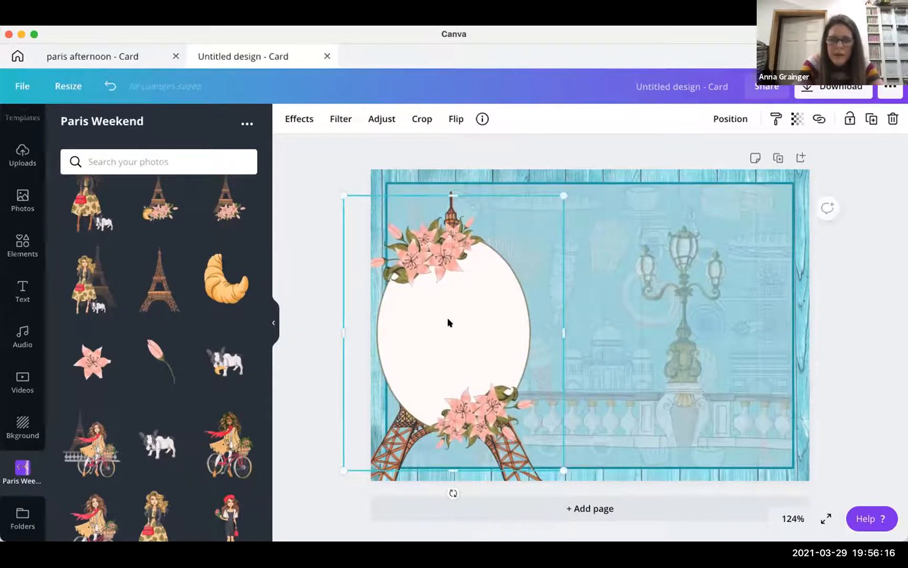
pyautogui.moveTo(444, 315); pyautogui.dragTo(444, 312)
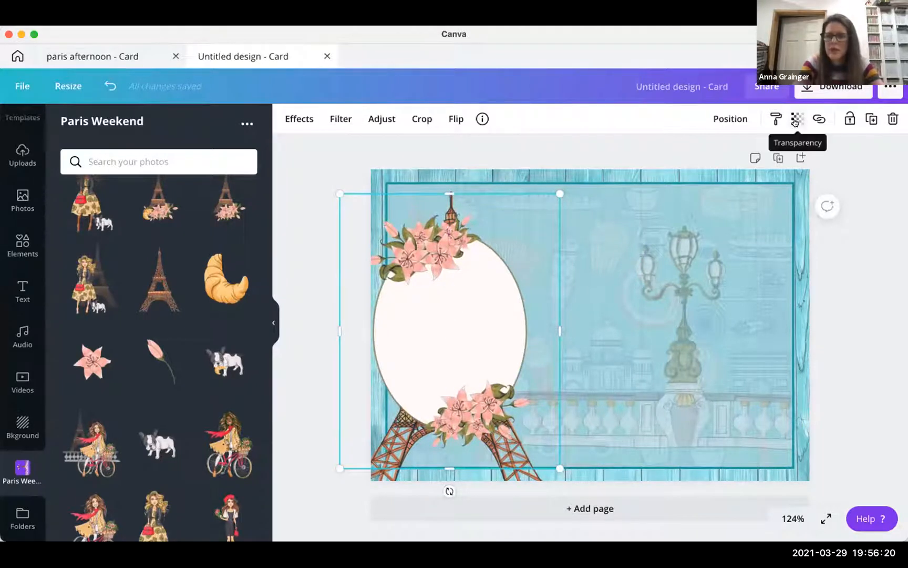
# - Make the oval frame slightly see-through and crop its left edge flush with the card
pyautogui.click(796, 122)
pyautogui.moveTo(756, 157); pyautogui.dragTo(734, 156)
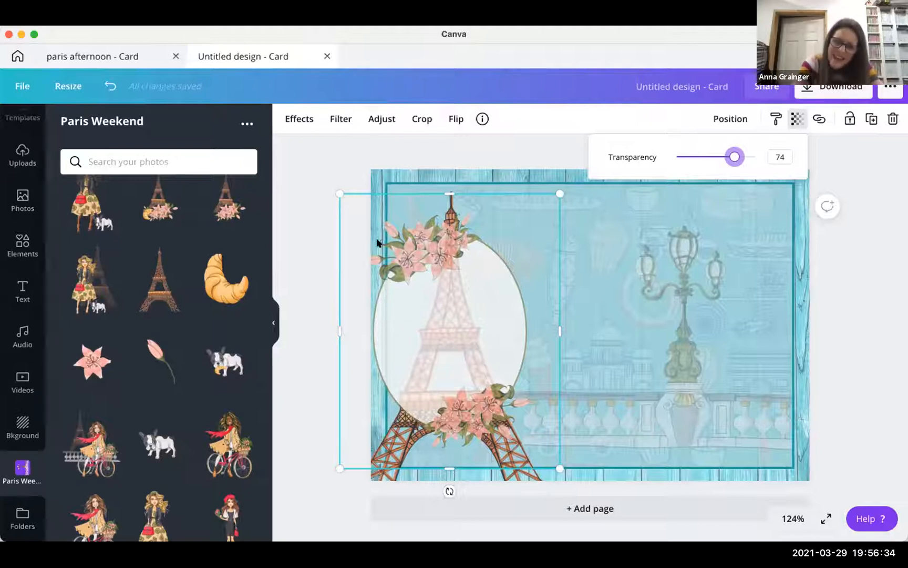
pyautogui.click(422, 120)
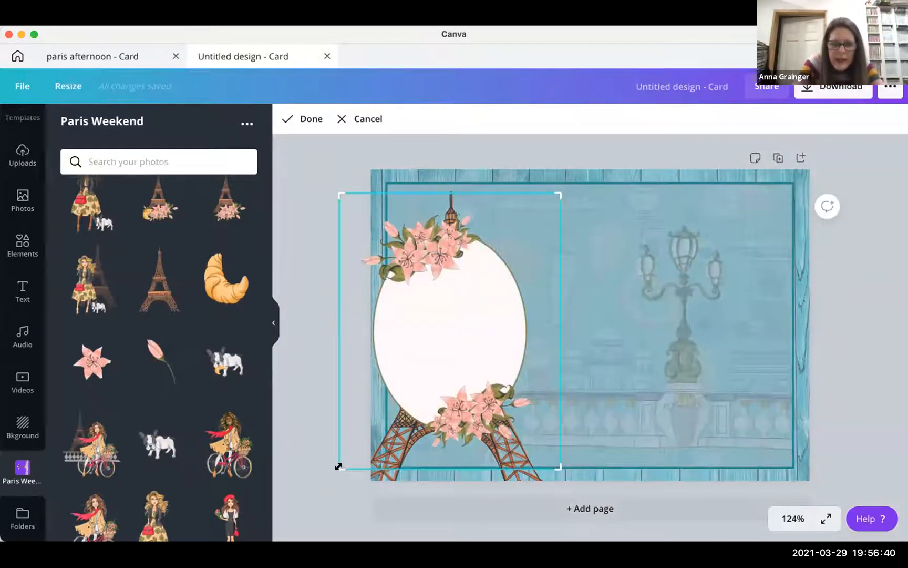
pyautogui.moveTo(335, 466); pyautogui.dragTo(382, 466)
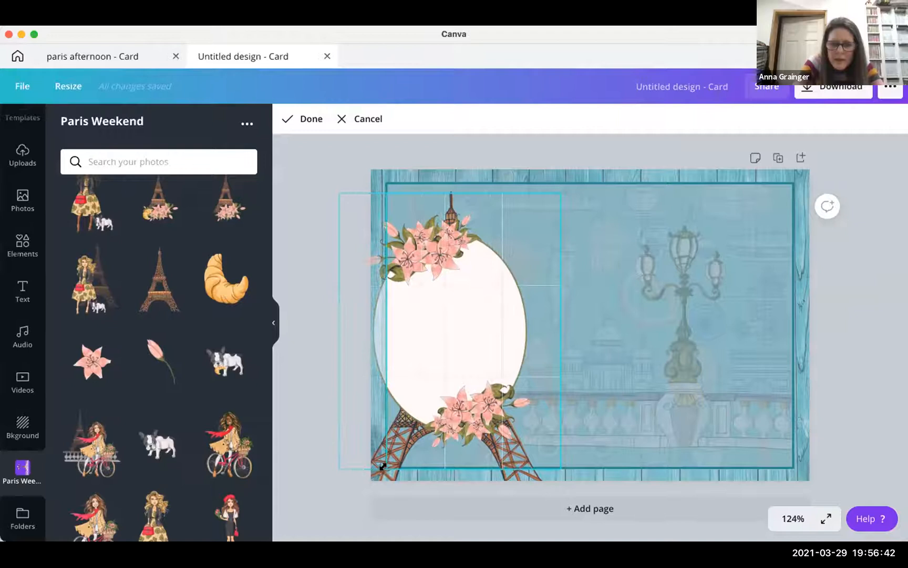
pyautogui.click(310, 120)
# - Select the pale overlay covering the tower to arrange its layering
pyautogui.click(320, 238)
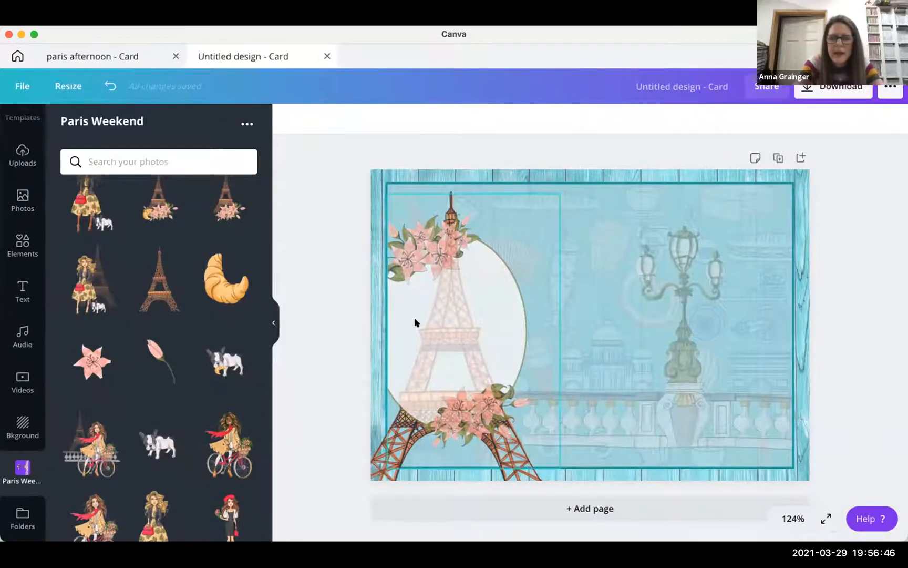
pyautogui.click(439, 325)
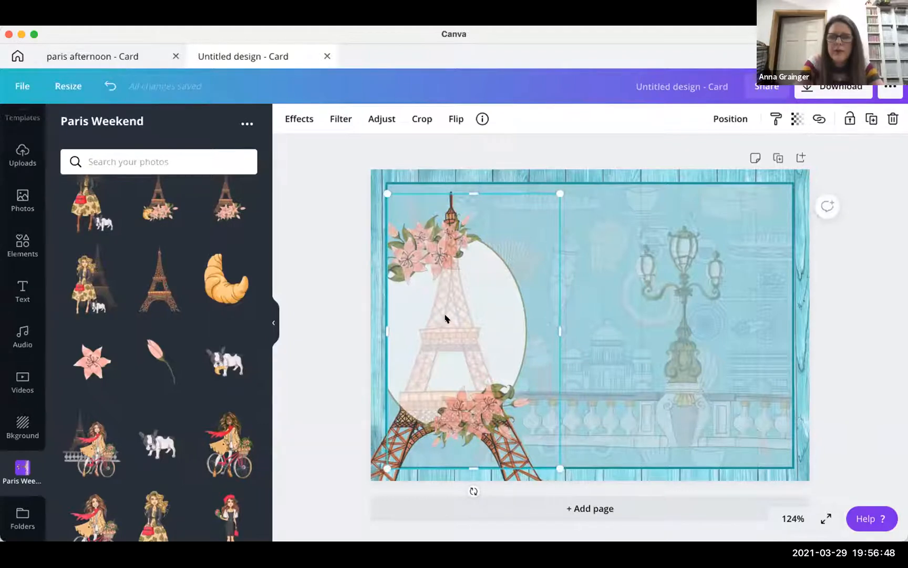
pyautogui.click(730, 120)
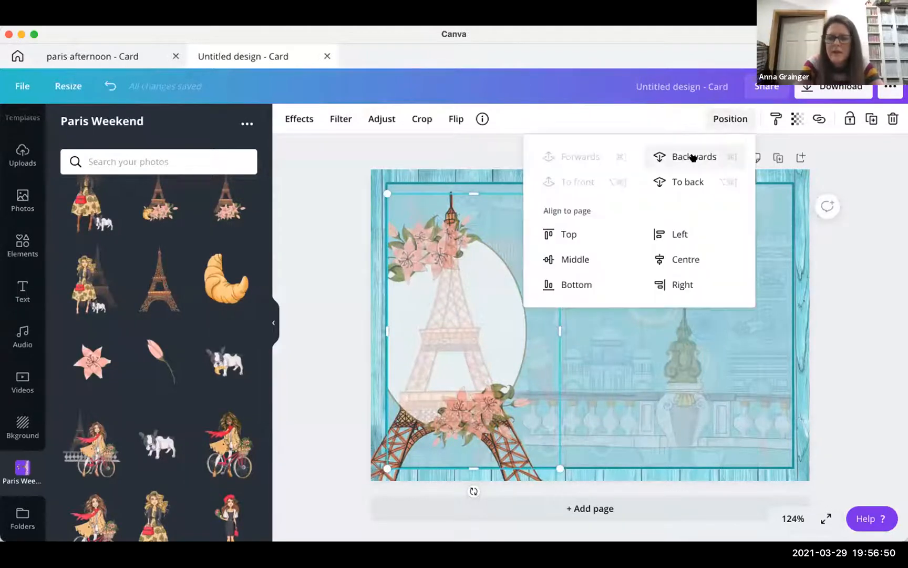
# - Send the pale overlay behind the Eiffel Tower, lock it, and nudge the tower slightly right
pyautogui.click(694, 157)
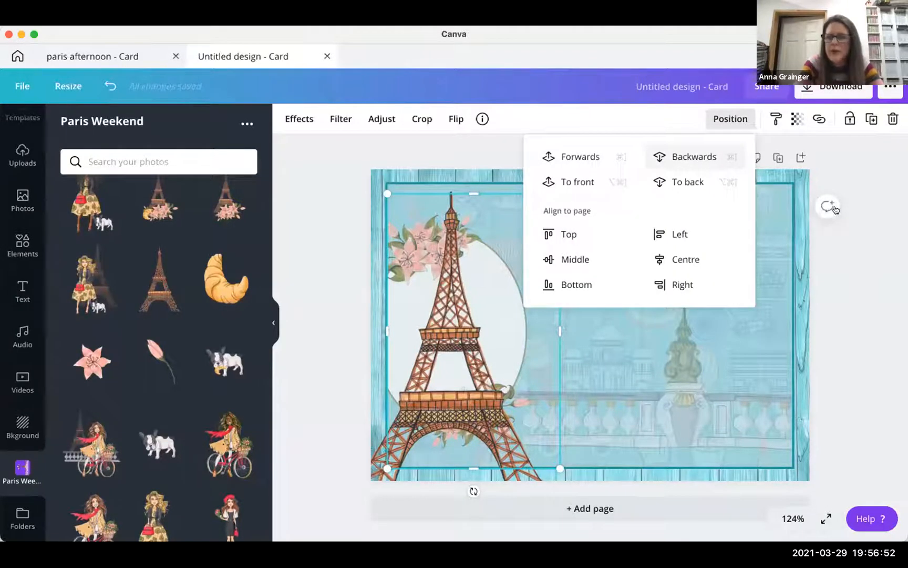
pyautogui.click(850, 119)
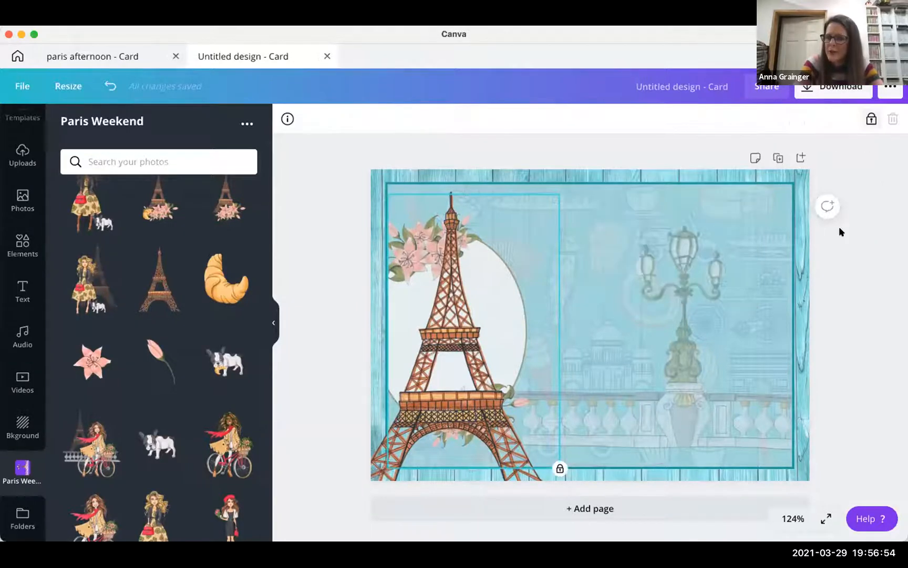
pyautogui.click(467, 386)
pyautogui.moveTo(455, 392); pyautogui.dragTo(462, 393)
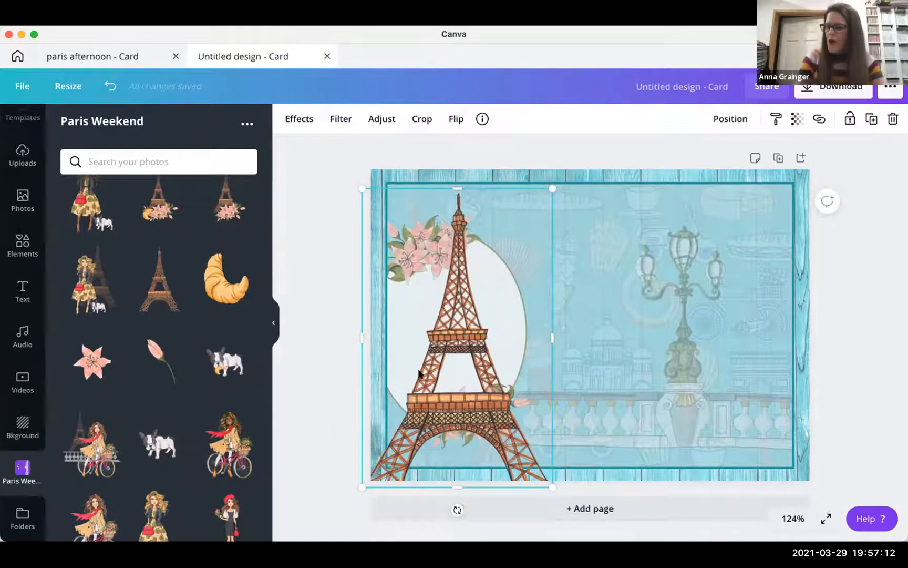
pyautogui.click(326, 357)
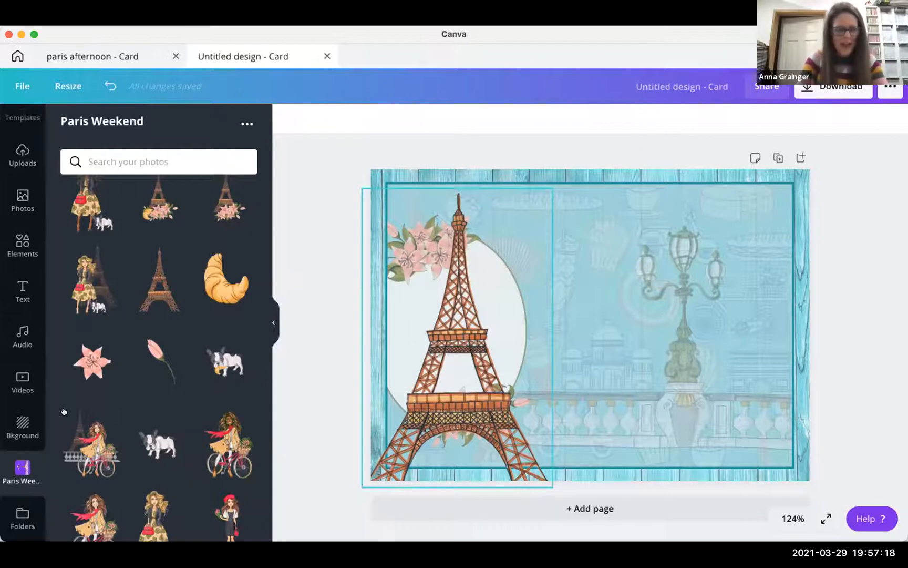
# - Browse the Apps and Integrations panel, listing Pexels, Pixabay, Emoji, Google Maps, Dropbox and Bitmoji
pyautogui.scroll(-2, 23, 421)
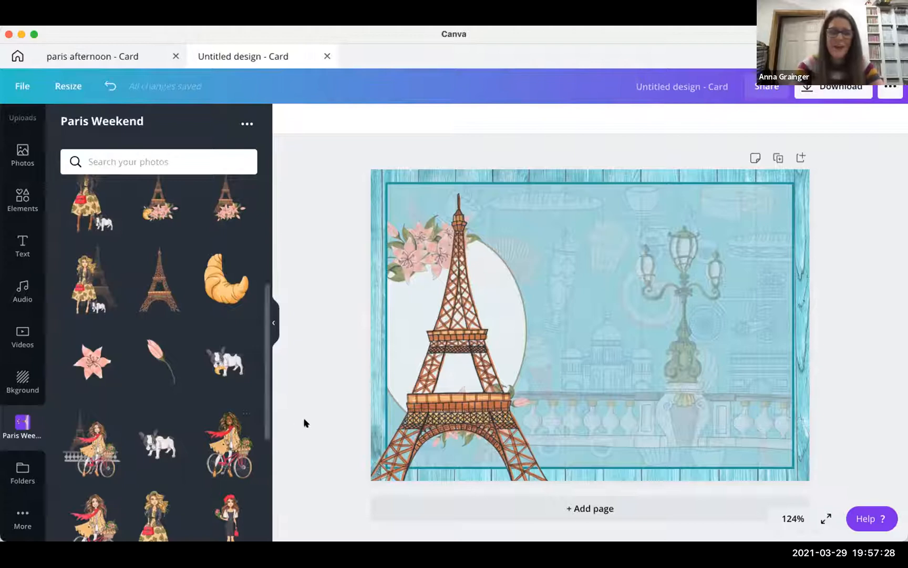
pyautogui.click(21, 517)
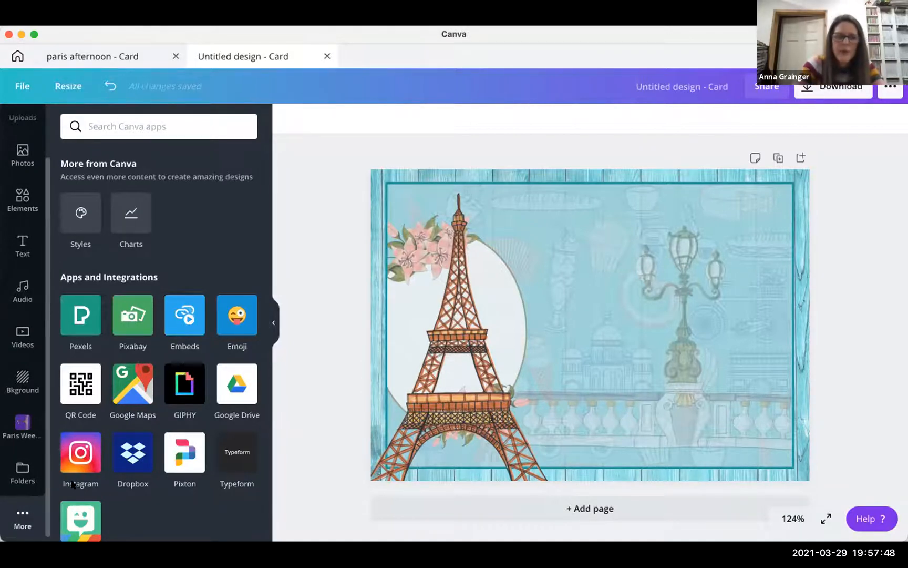
pyautogui.scroll(-5, 69, 482)
pyautogui.scroll(-2, 69, 482)
pyautogui.scroll(5, 158, 479)
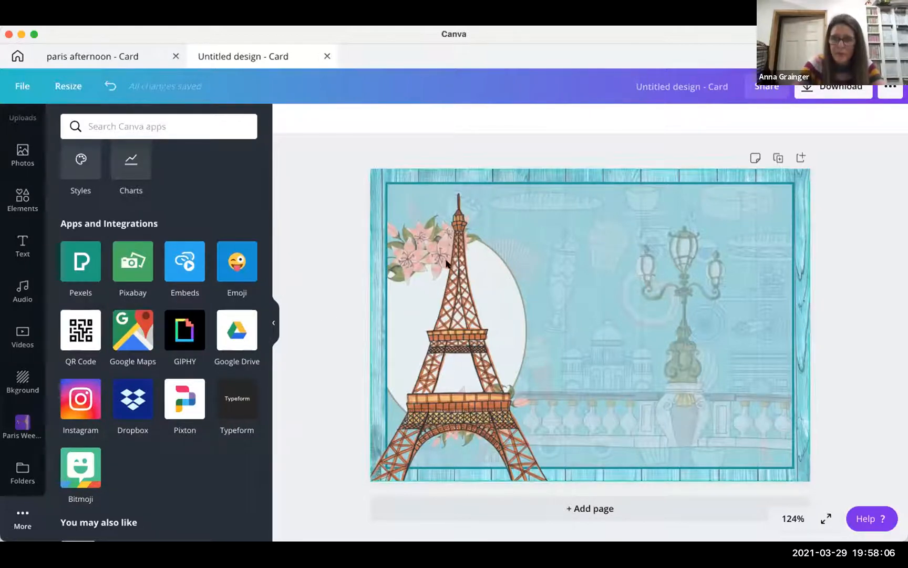
# - Open Effects for the Eiffel Tower and try, then undo, the Pop duotone
pyautogui.click(448, 284)
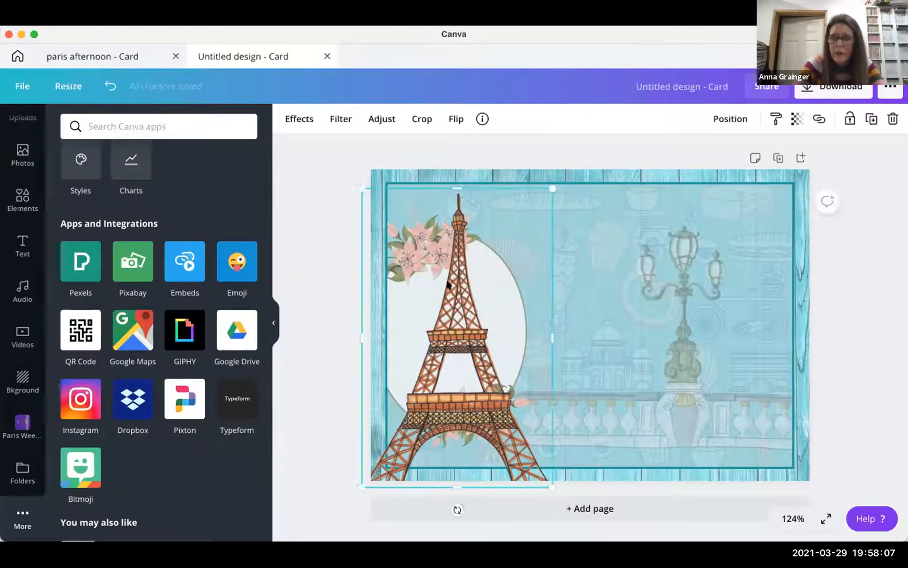
pyautogui.click(298, 118)
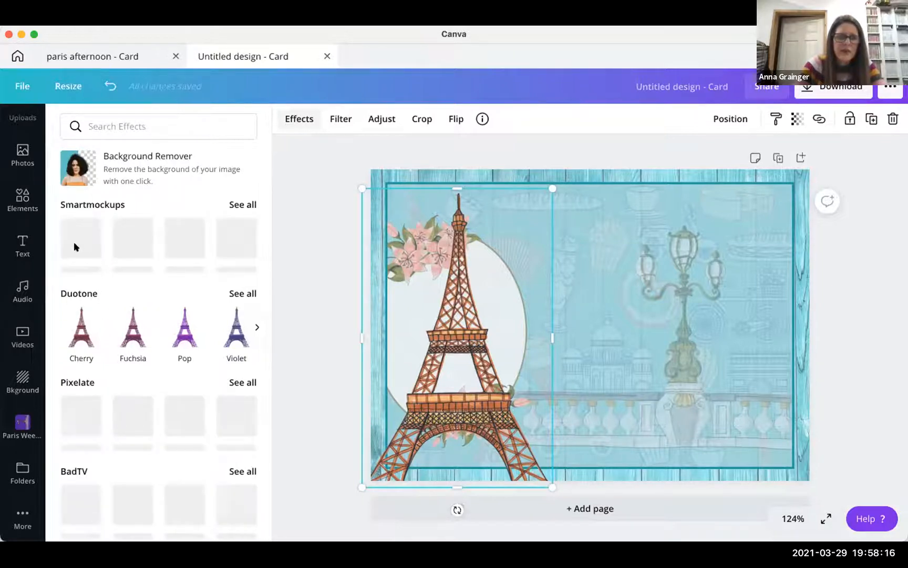
pyautogui.click(174, 335)
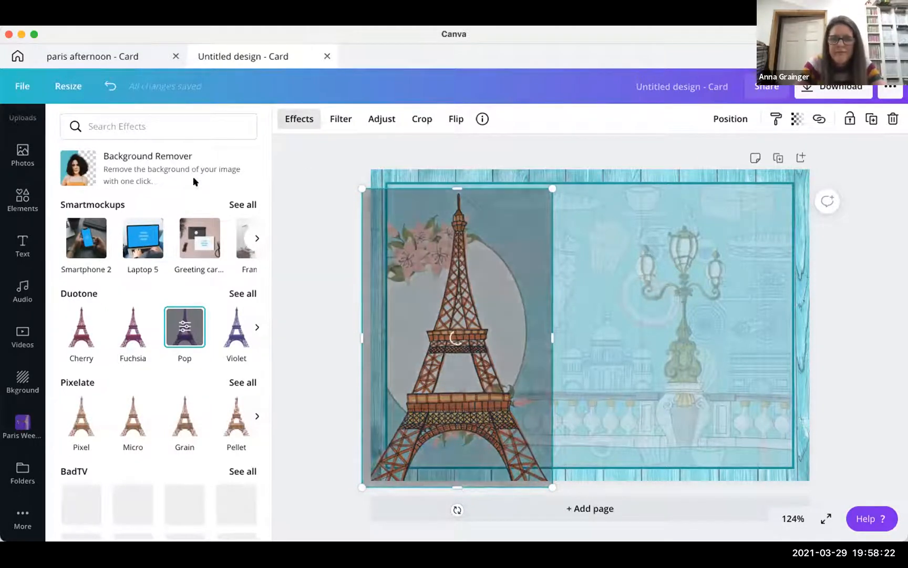
pyautogui.click(109, 84)
# - Try, then undo, the Micro pixelate effect and scroll down to the Shadows effects
pyautogui.scroll(-3, 105, 377)
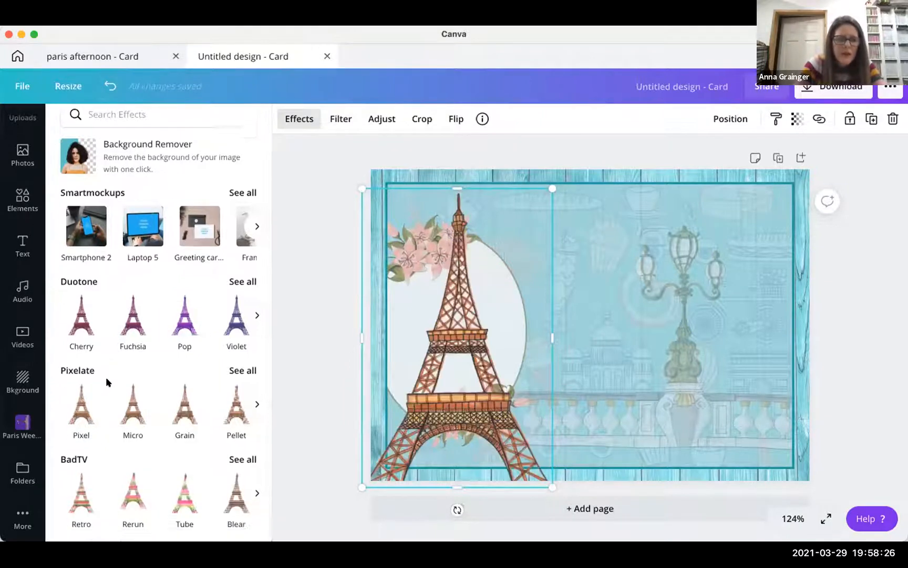
pyautogui.click(138, 356)
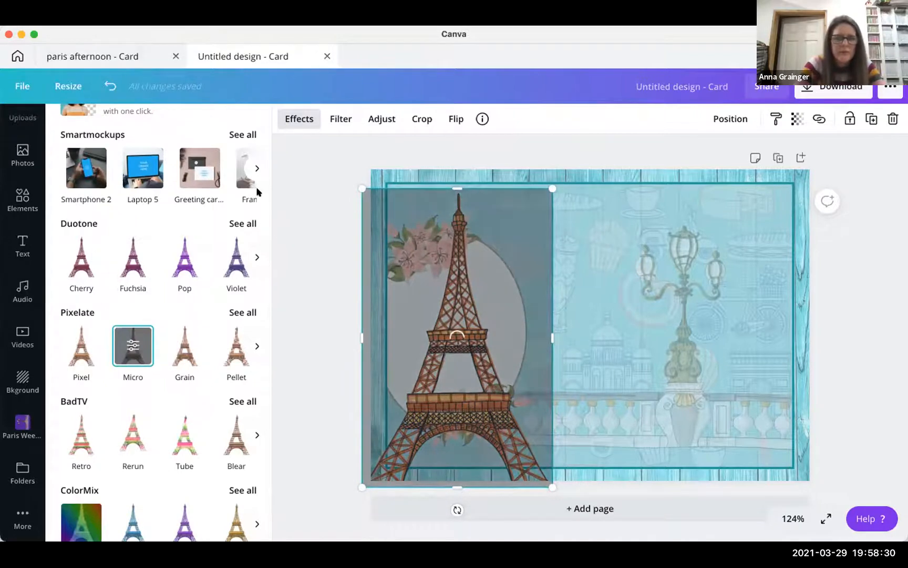
pyautogui.click(101, 85)
pyautogui.scroll(-2, 111, 260)
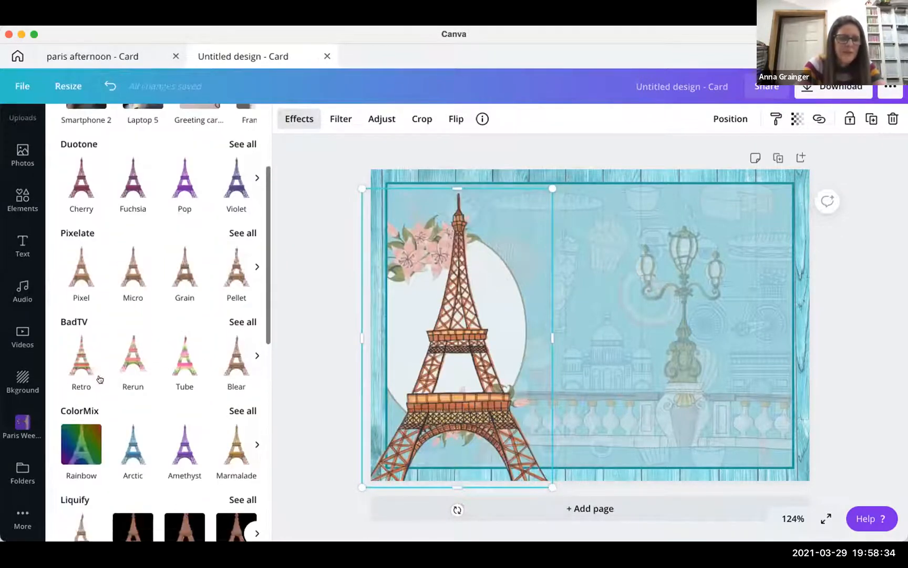
pyautogui.scroll(-2, 100, 378)
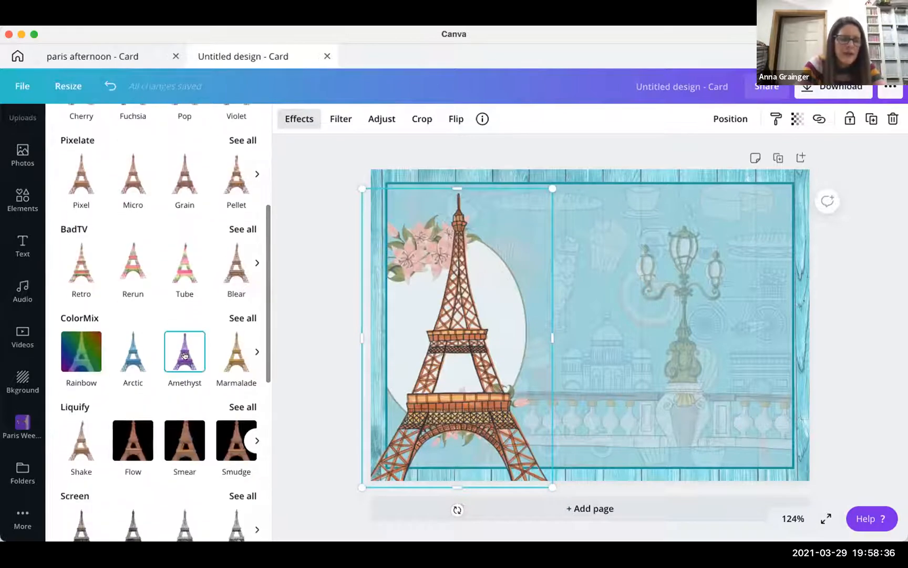
pyautogui.scroll(-2, 77, 445)
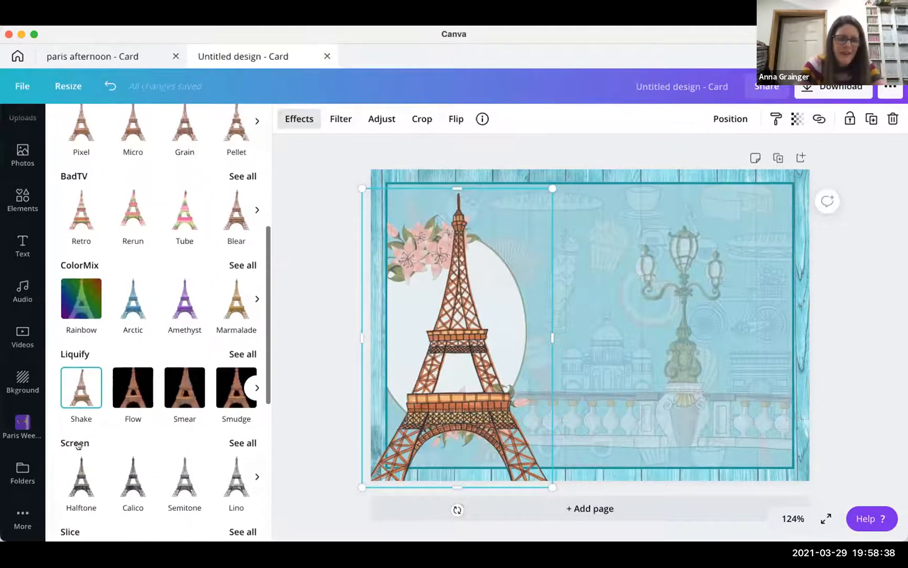
pyautogui.scroll(-3, 111, 462)
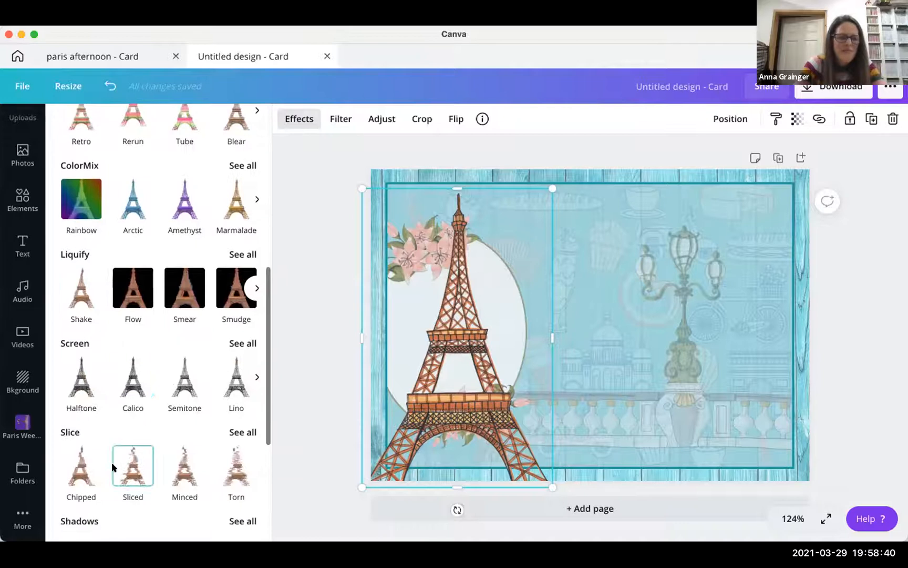
pyautogui.scroll(-3, 111, 462)
pyautogui.scroll(-1, 111, 462)
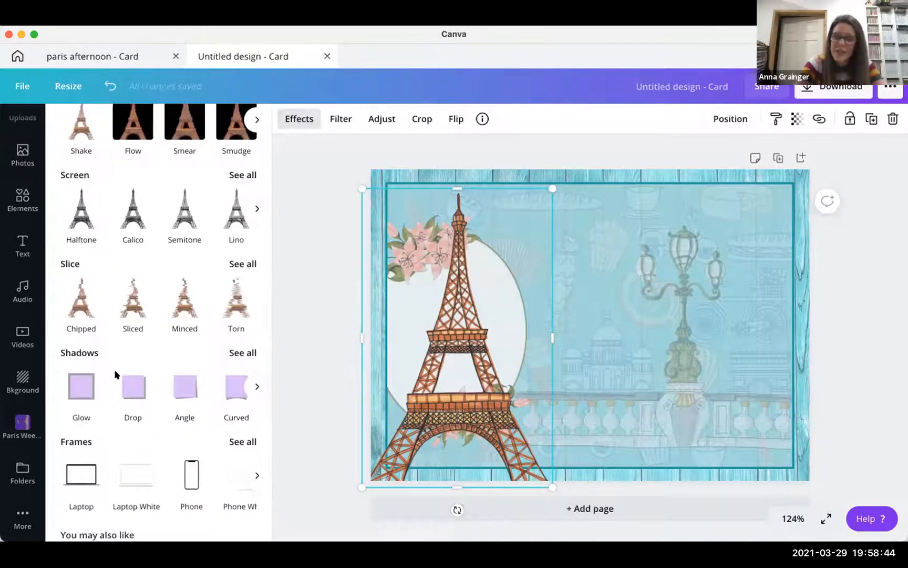
# - Apply a Drop shadow to the Eiffel Tower and enlarge it to about 9.1 by 14.3
pyautogui.click(239, 354)
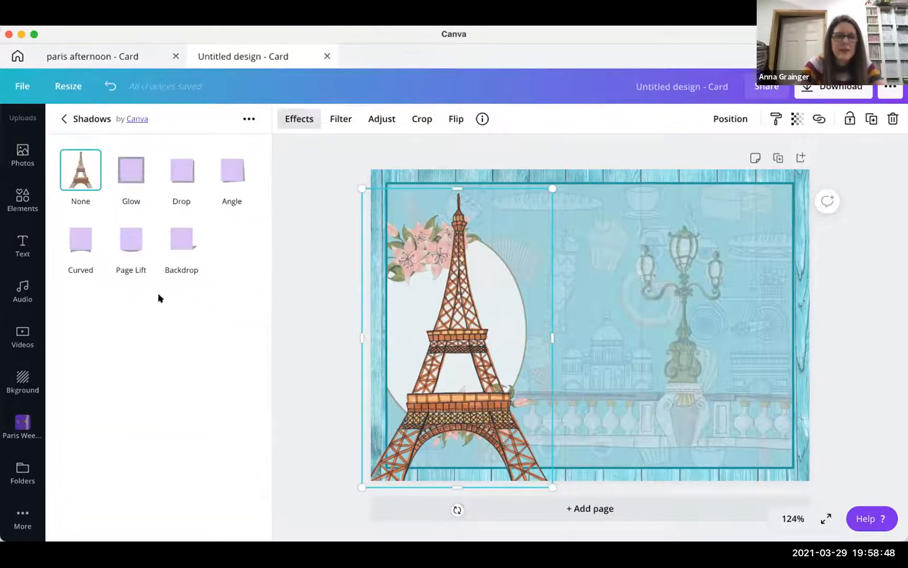
pyautogui.click(182, 175)
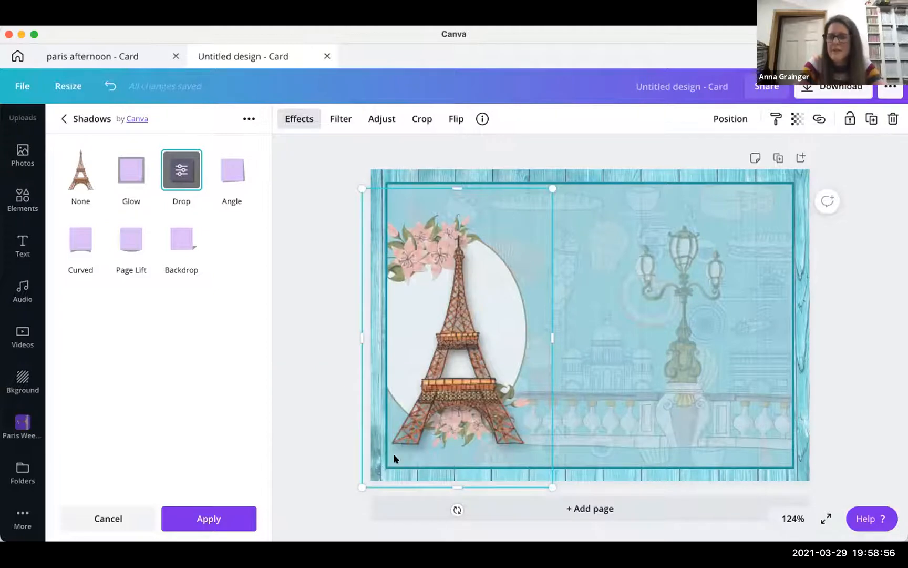
pyautogui.moveTo(363, 488); pyautogui.dragTo(322, 551)
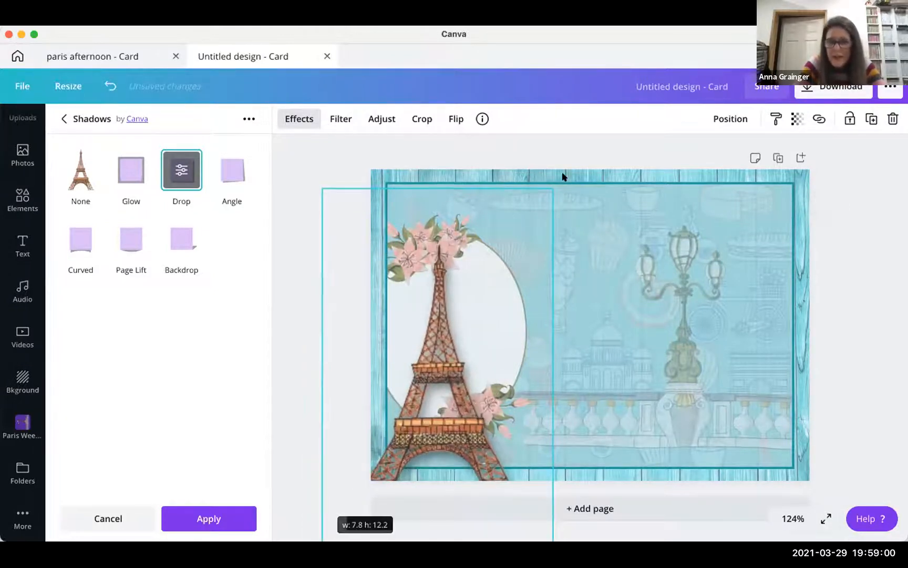
pyautogui.moveTo(562, 176); pyautogui.dragTo(563, 177)
pyautogui.moveTo(592, 138); pyautogui.dragTo(562, 187)
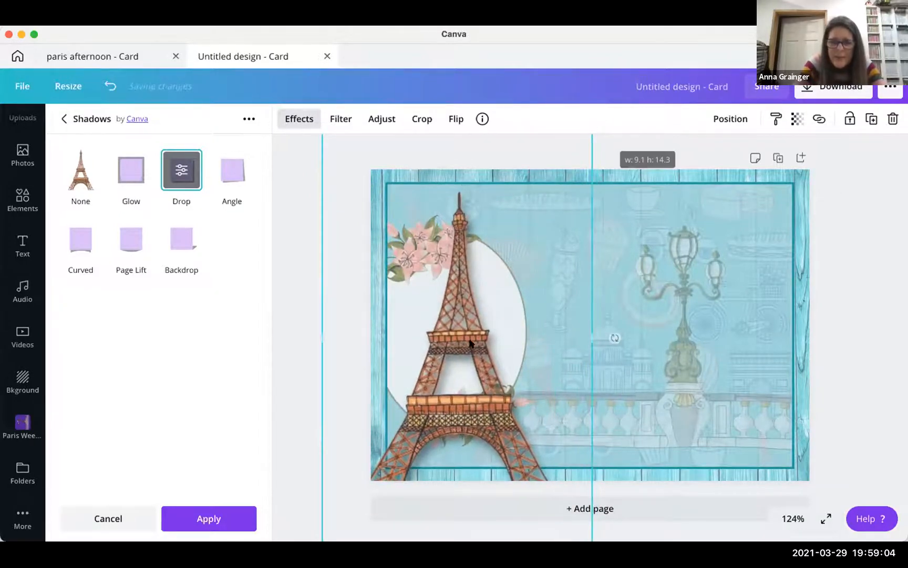
pyautogui.moveTo(478, 308); pyautogui.dragTo(465, 332)
pyautogui.click(287, 375)
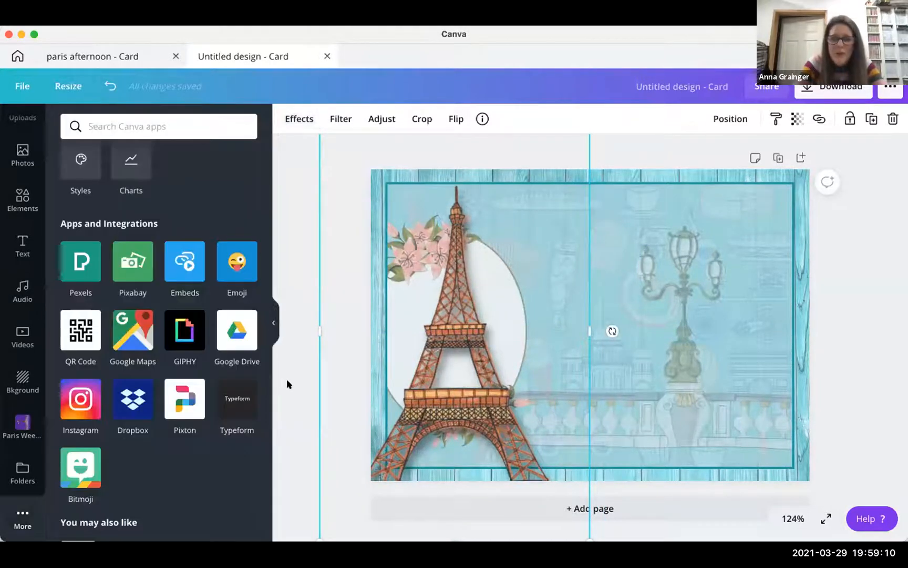
pyautogui.click(298, 382)
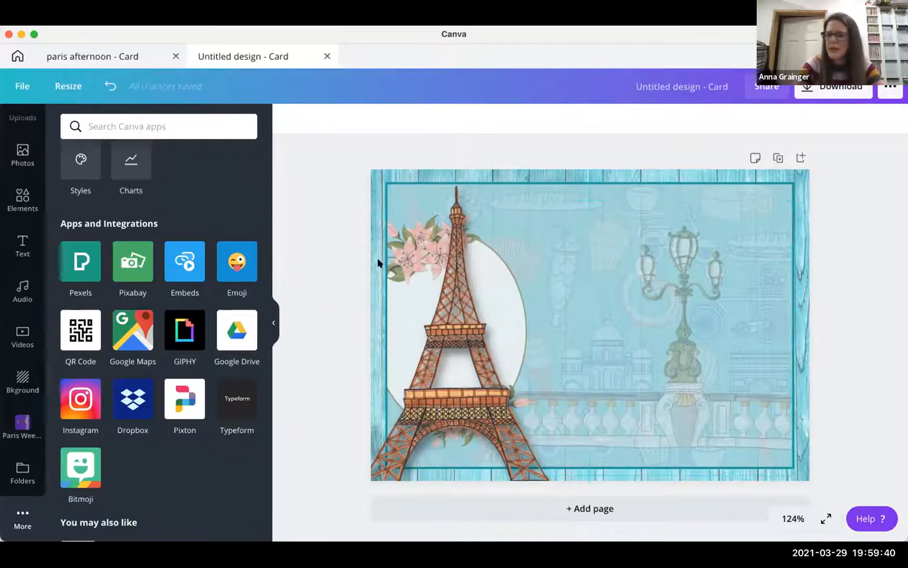
# - Search Elements for 'french bunting' and add the red, white and blue flag garland
pyautogui.click(16, 205)
pyautogui.click(108, 130)
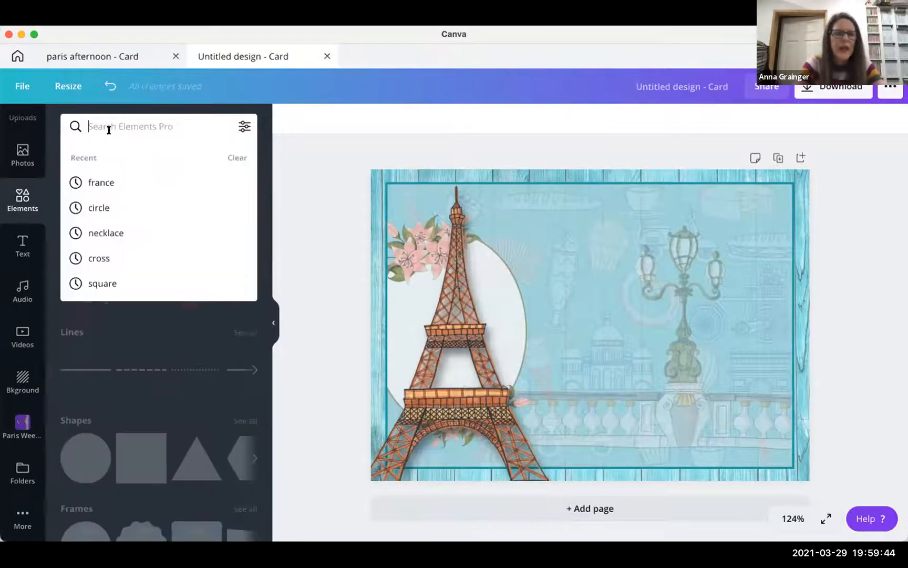
pyautogui.write('bu')
pyautogui.press('BackSpace')
pyautogui.press('BackSpace')
pyautogui.write('f')
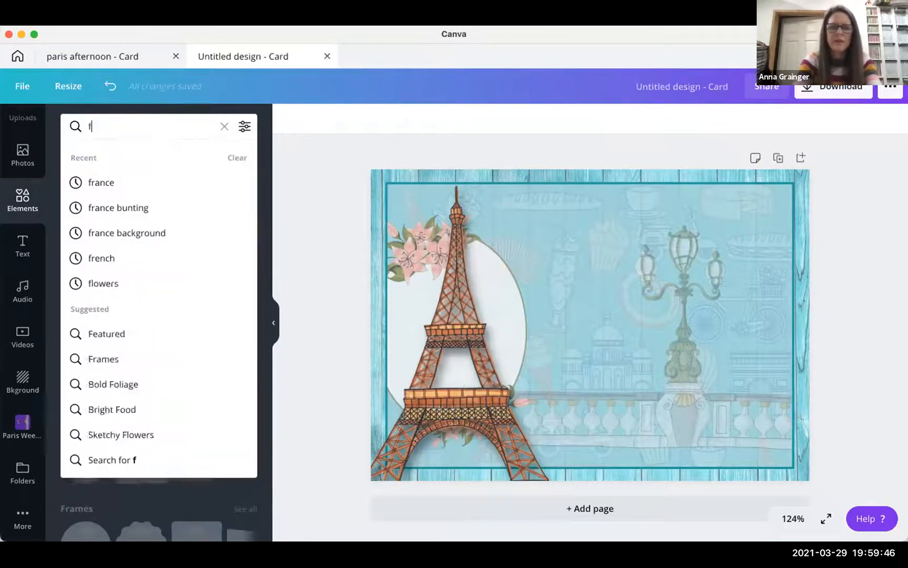
pyautogui.write('rench bunting')
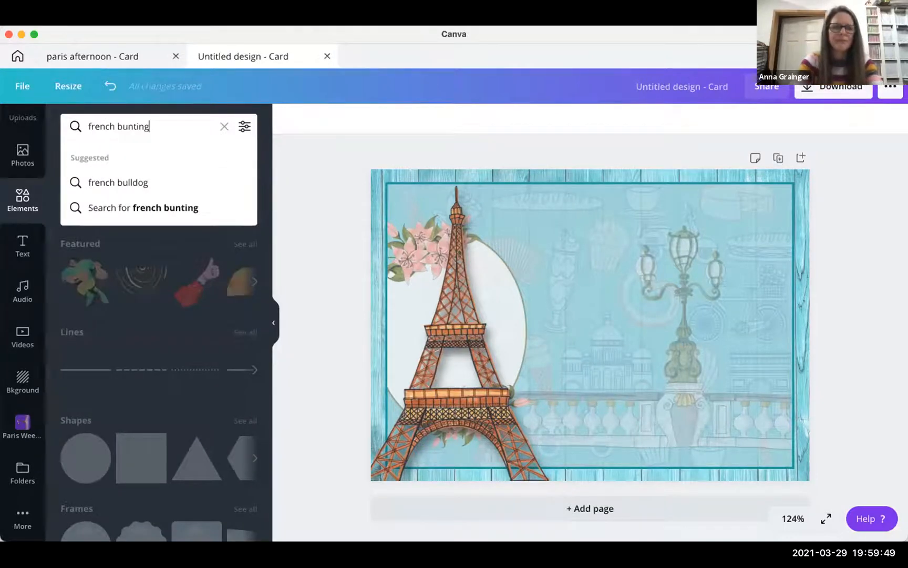
pyautogui.press('Return')
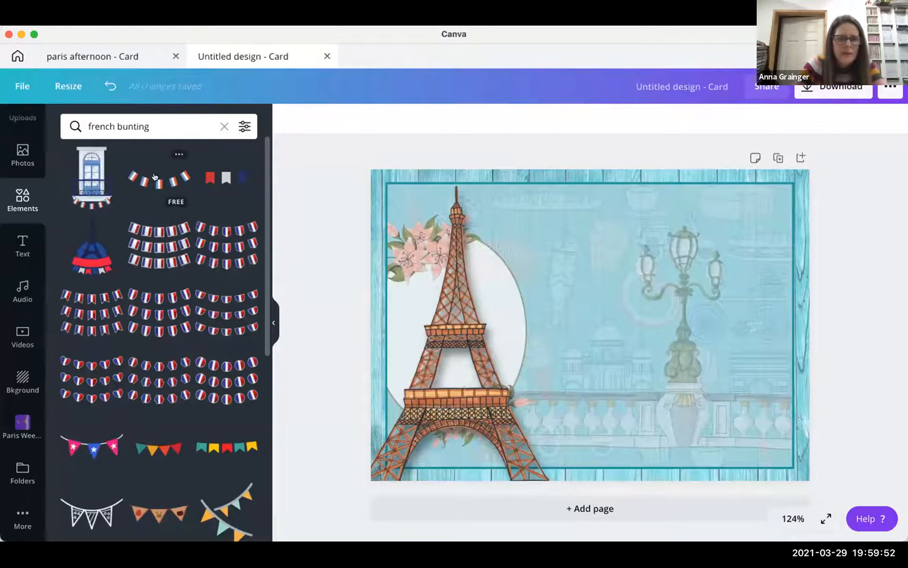
pyautogui.click(147, 190)
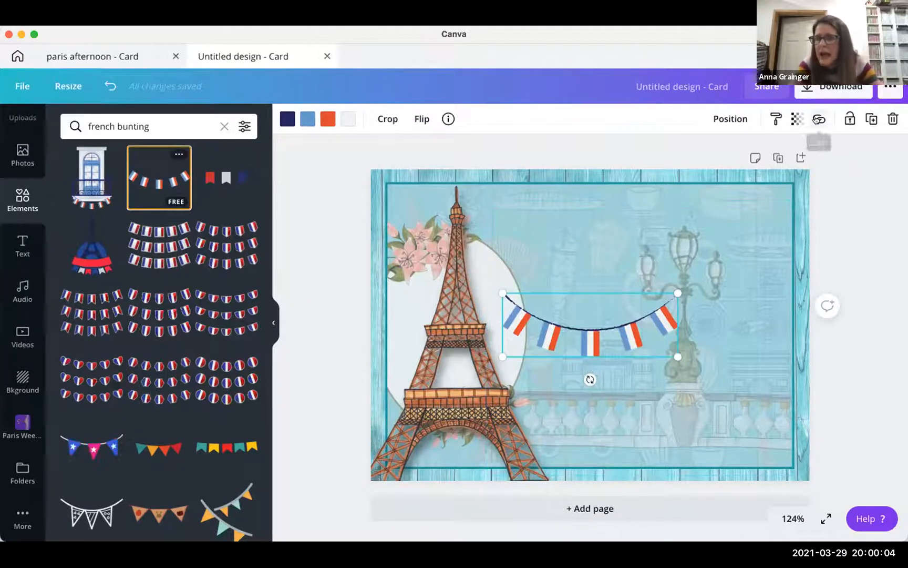
# - Make two more copies of the bunting and drag the bottom string over the tower's base
pyautogui.click(871, 119)
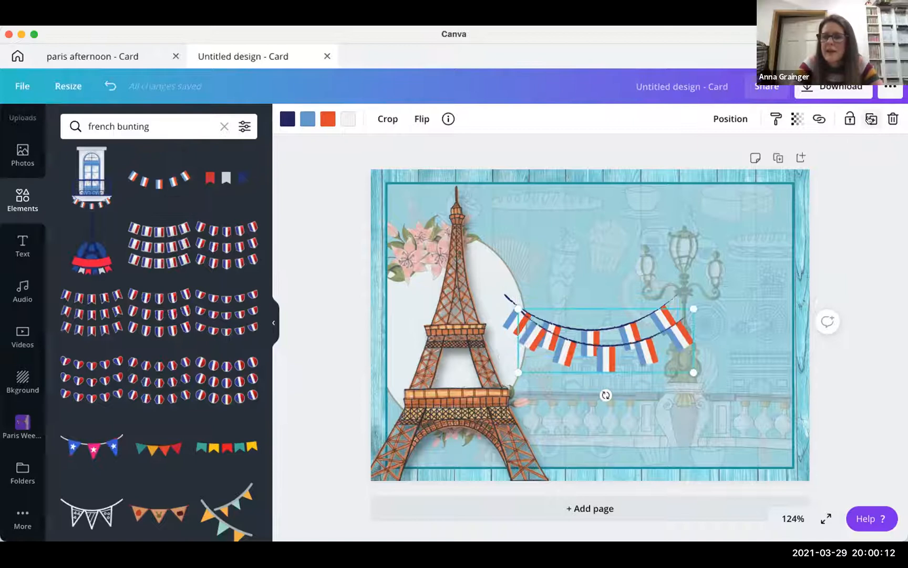
pyautogui.click(871, 119)
pyautogui.moveTo(571, 367); pyautogui.dragTo(577, 428)
pyautogui.moveTo(603, 361); pyautogui.dragTo(611, 382)
pyautogui.moveTo(663, 425); pyautogui.dragTo(478, 414)
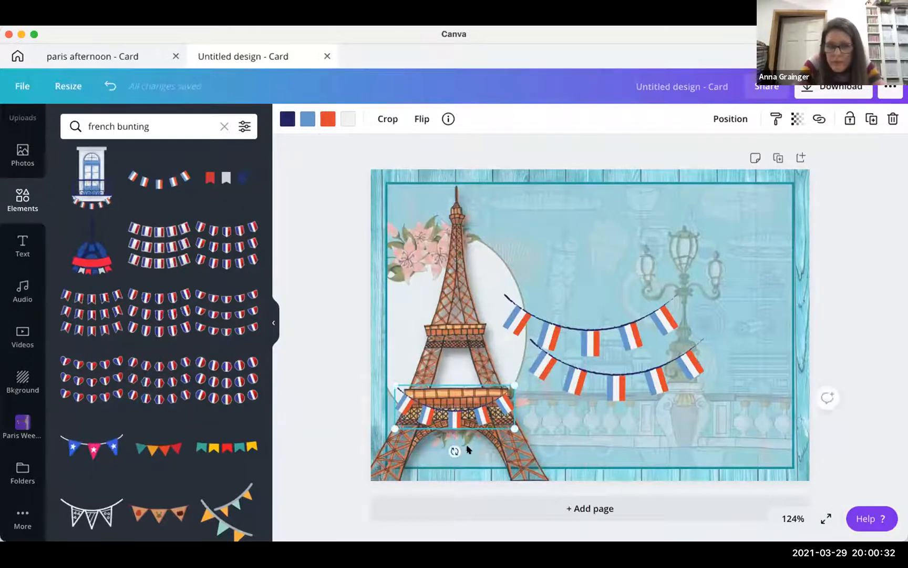
# - Tilt and shrink one bunting onto the lower platform, and shrink another to about 2.2 by 0.8
pyautogui.moveTo(455, 450); pyautogui.dragTo(453, 447)
pyautogui.moveTo(510, 419); pyautogui.dragTo(482, 415)
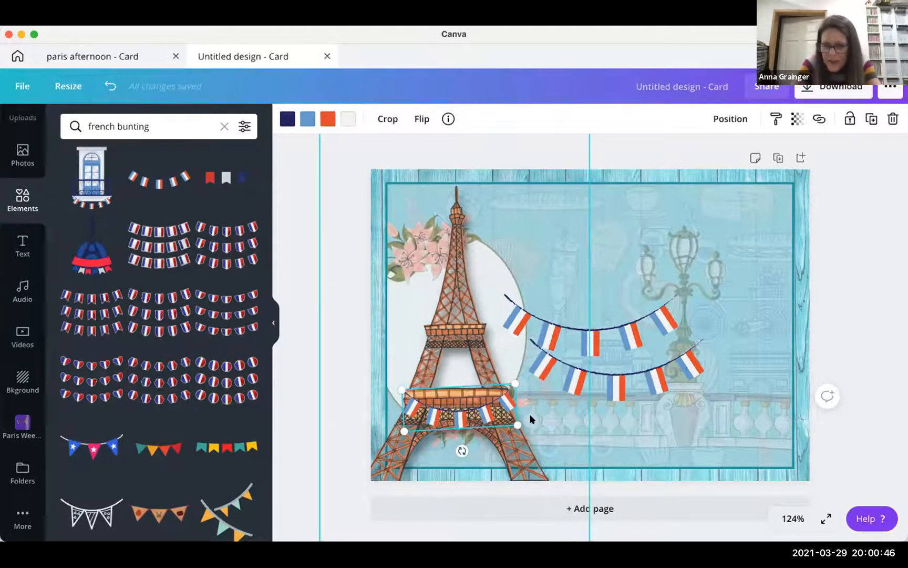
pyautogui.moveTo(487, 415); pyautogui.dragTo(487, 413)
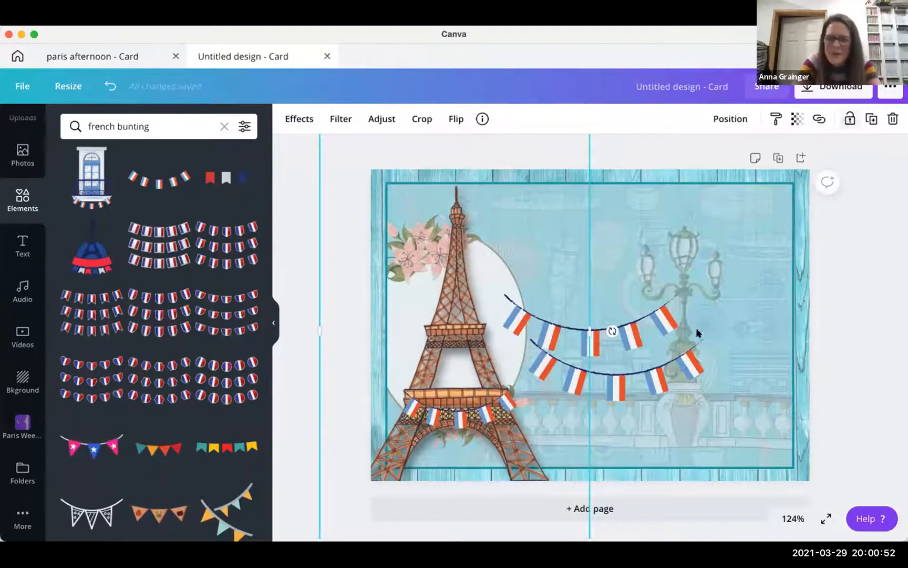
pyautogui.click(515, 416)
pyautogui.moveTo(488, 412)
pyautogui.mouseDown()
pyautogui.moveTo(475, 409)
pyautogui.moveTo(482, 406)
pyautogui.mouseUp()
pyautogui.click(485, 410)
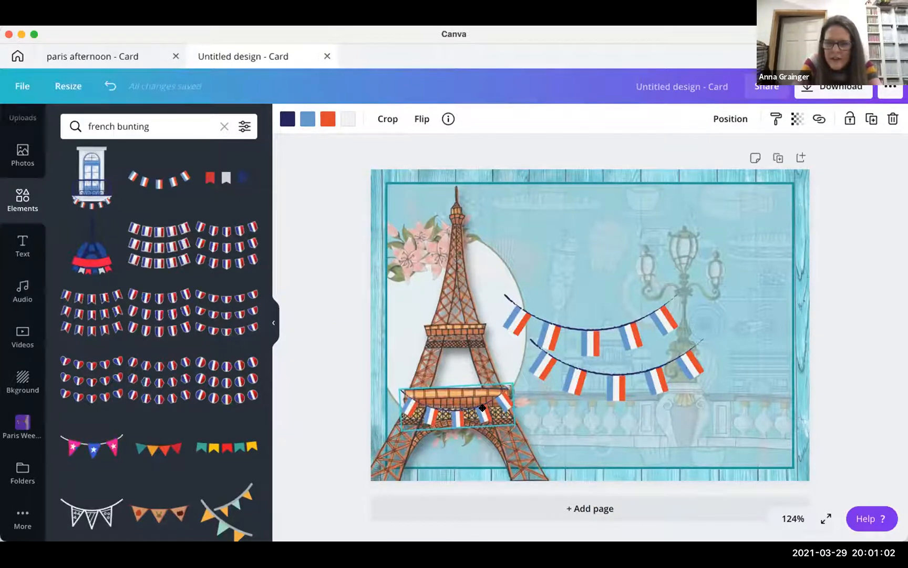
pyautogui.click(620, 438)
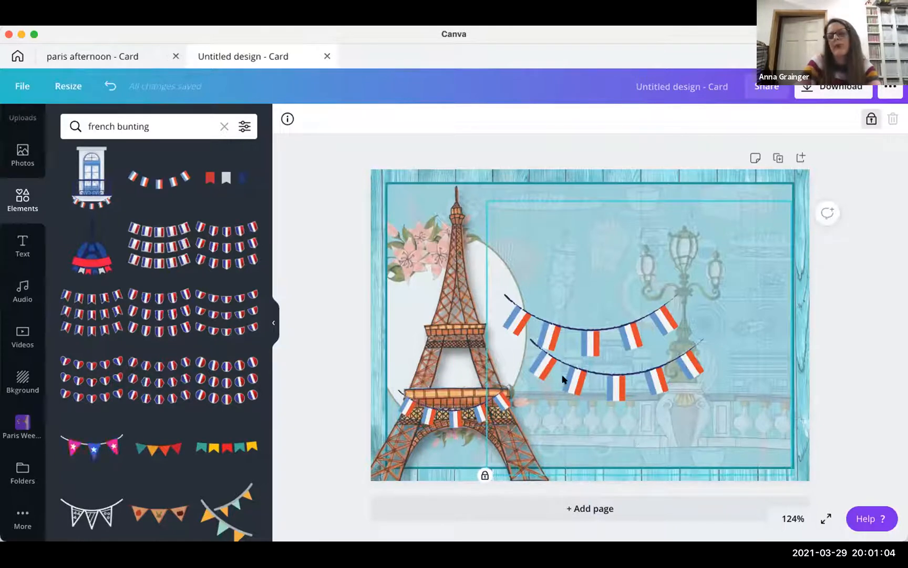
pyautogui.click(583, 379)
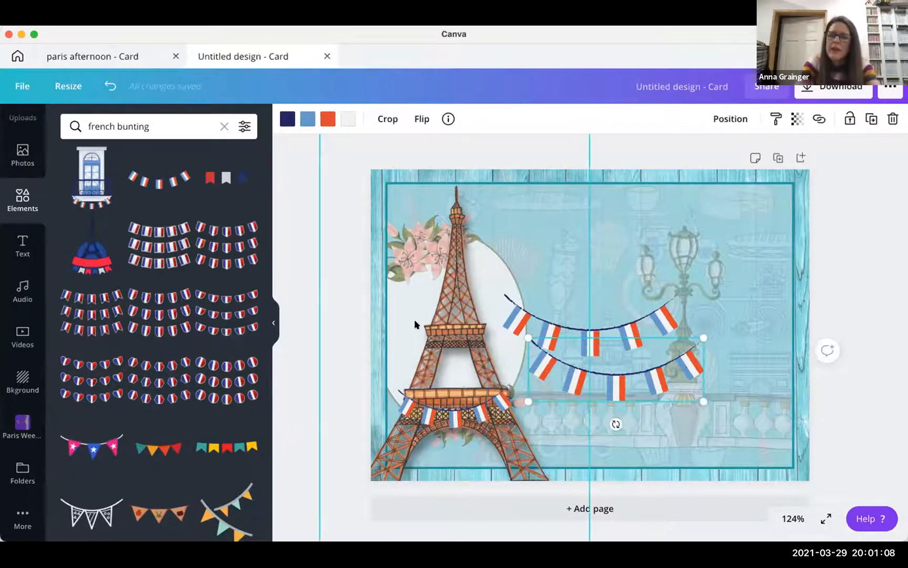
pyautogui.moveTo(604, 359); pyautogui.dragTo(486, 346)
# - Rotate the large garland counterclockwise, move it onto the tower top, and enlarge it diagonally
pyautogui.click(633, 335)
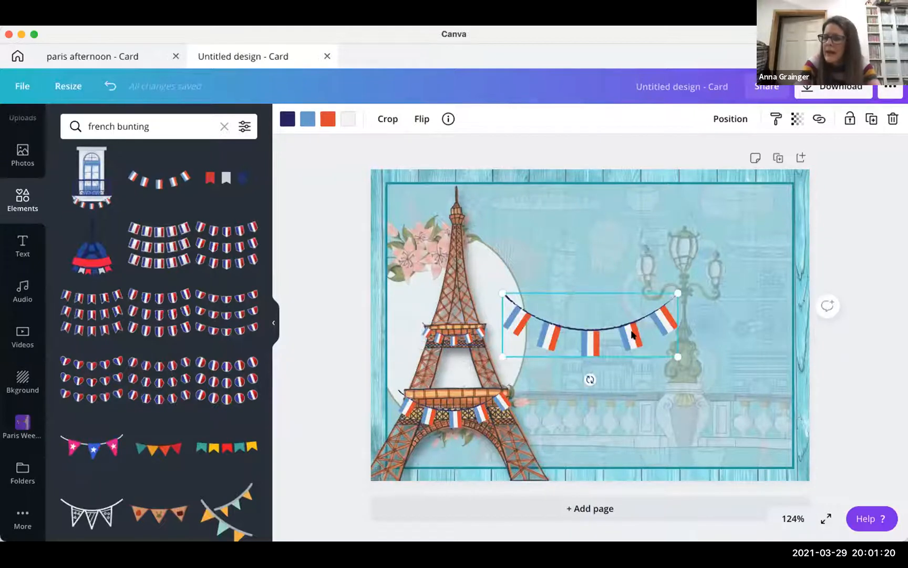
pyautogui.moveTo(587, 376); pyautogui.dragTo(604, 377)
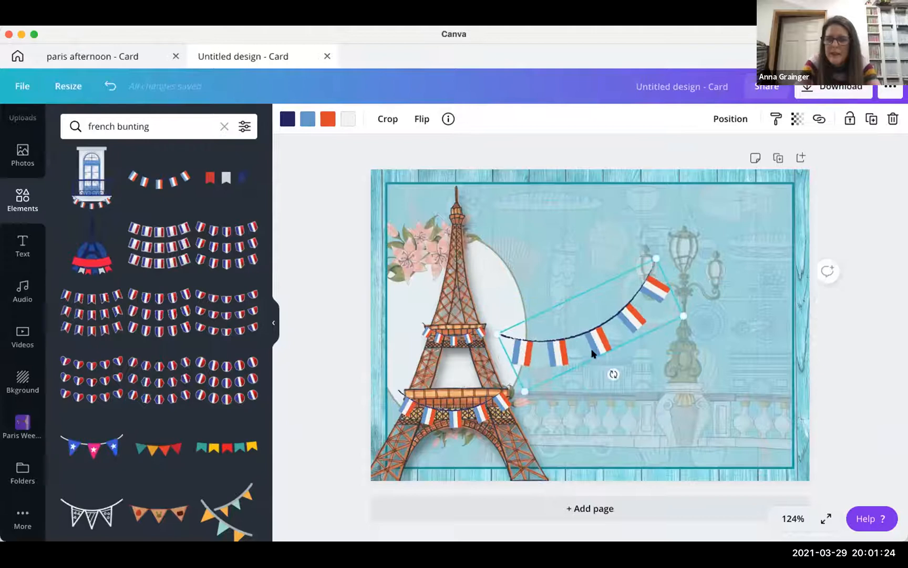
pyautogui.moveTo(578, 338); pyautogui.dragTo(459, 237)
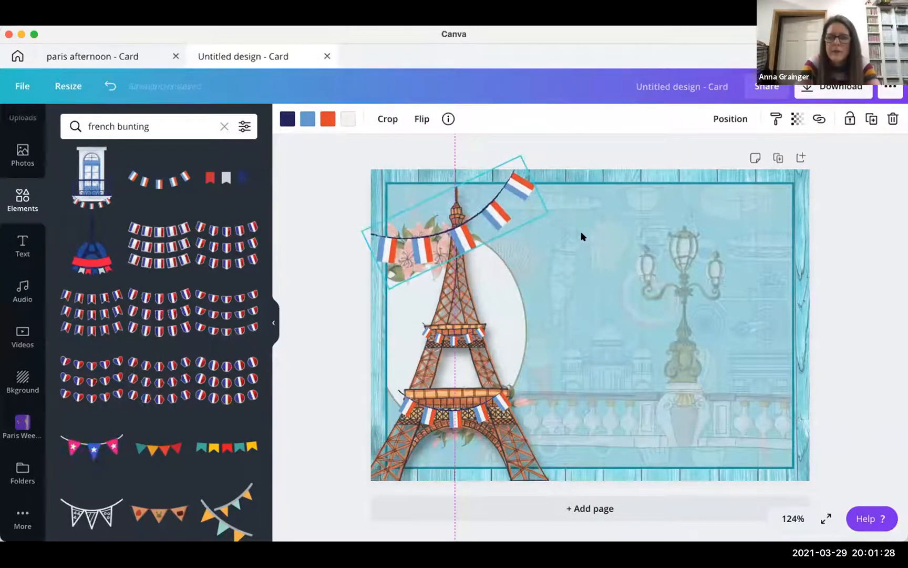
pyautogui.moveTo(587, 208); pyautogui.dragTo(589, 208)
pyautogui.moveTo(488, 236); pyautogui.dragTo(480, 238)
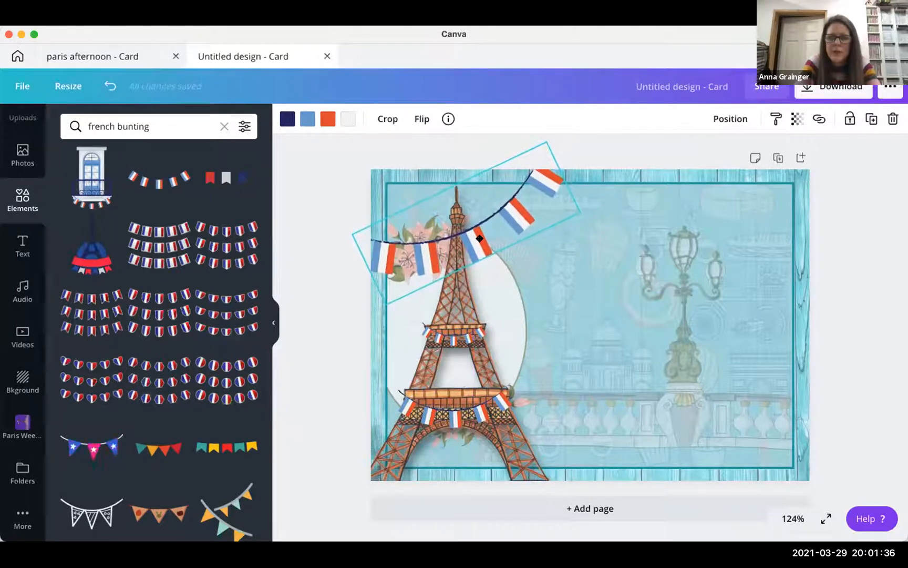
pyautogui.click(849, 341)
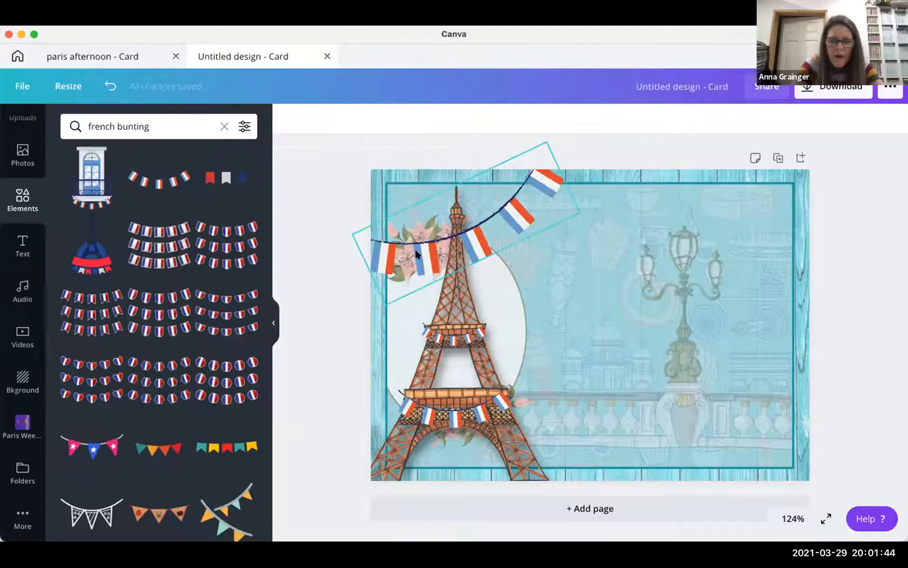
pyautogui.click(405, 407)
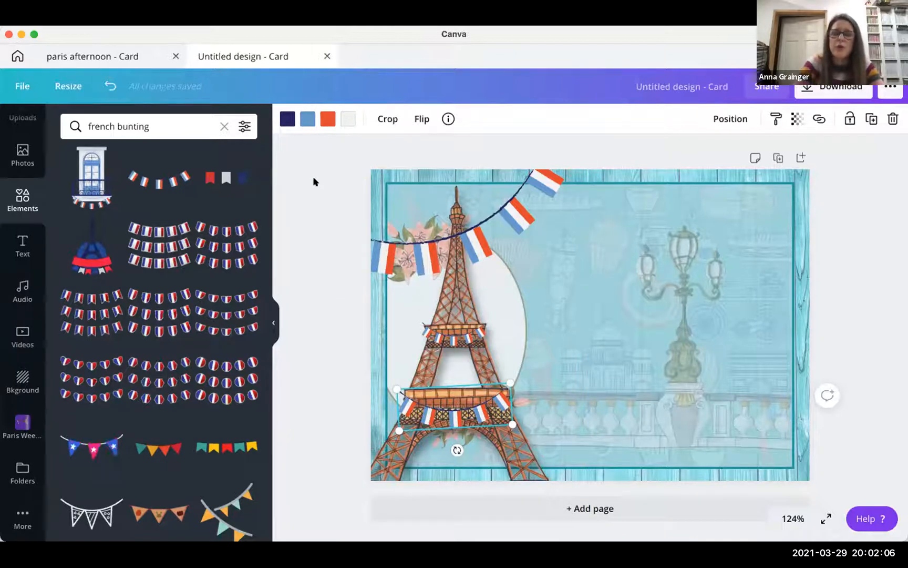
# - Recolour the light-blue flags to navy on the first bunting, the small tower bunting and the large top garland
pyautogui.click(303, 119)
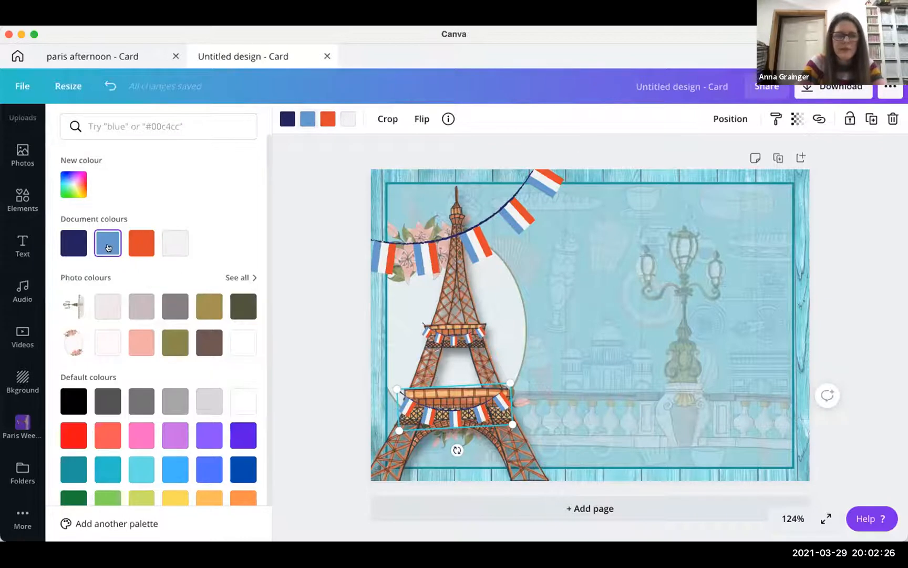
pyautogui.click(68, 246)
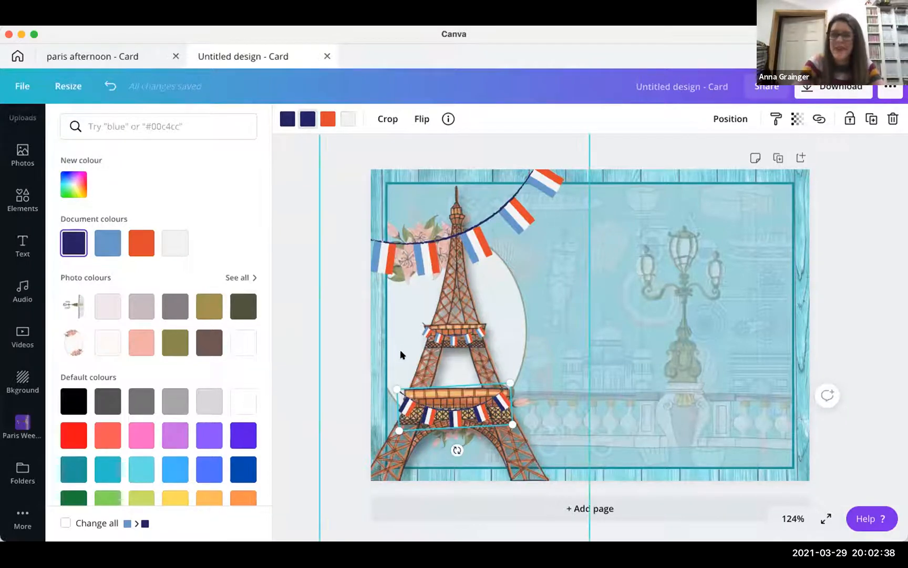
pyautogui.click(436, 338)
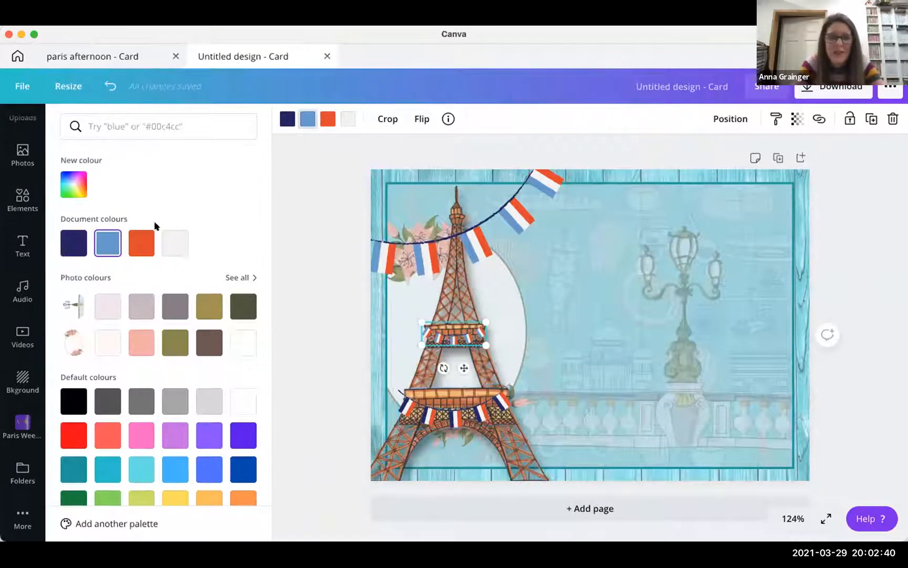
pyautogui.click(63, 237)
pyautogui.click(380, 248)
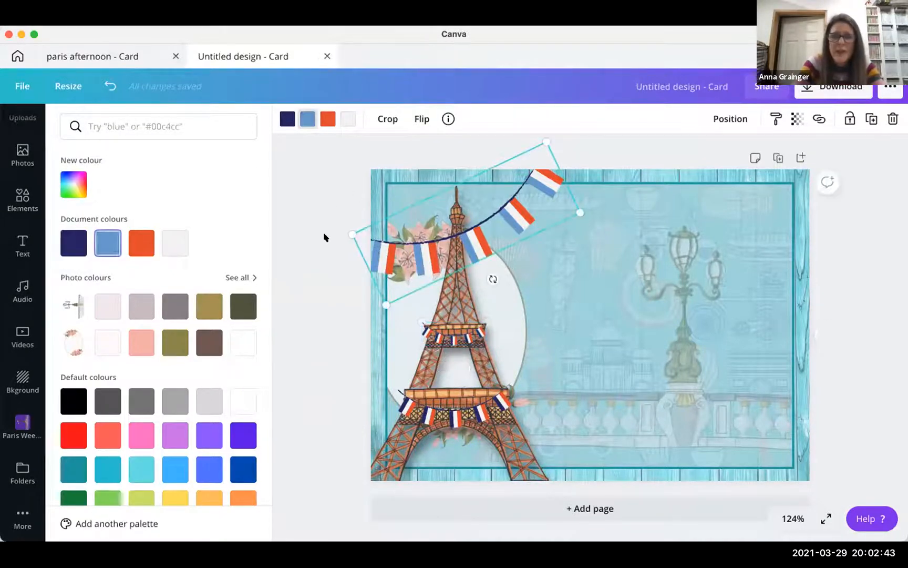
pyautogui.click(69, 242)
pyautogui.click(291, 306)
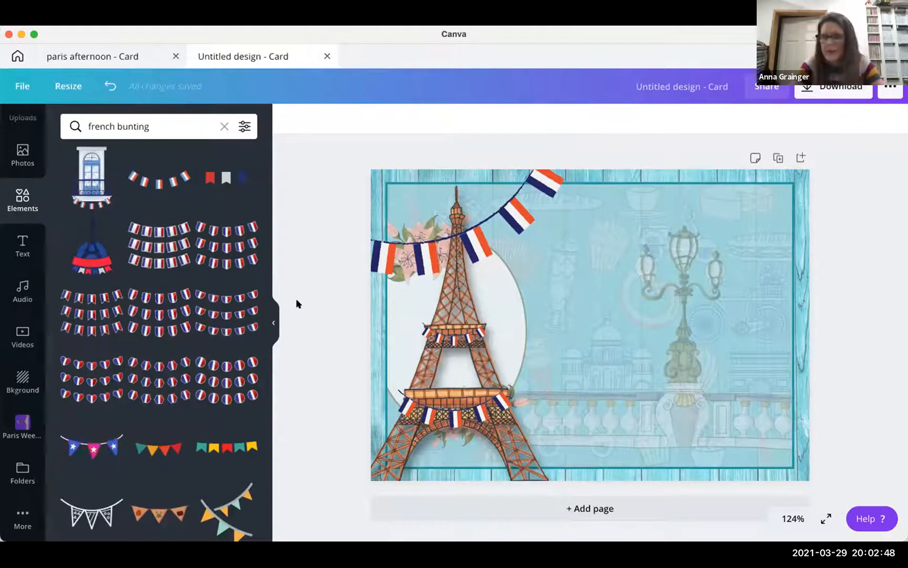
# - Lock the small upper-level bunting and the lower-platform bunting on the tower
pyautogui.click(453, 337)
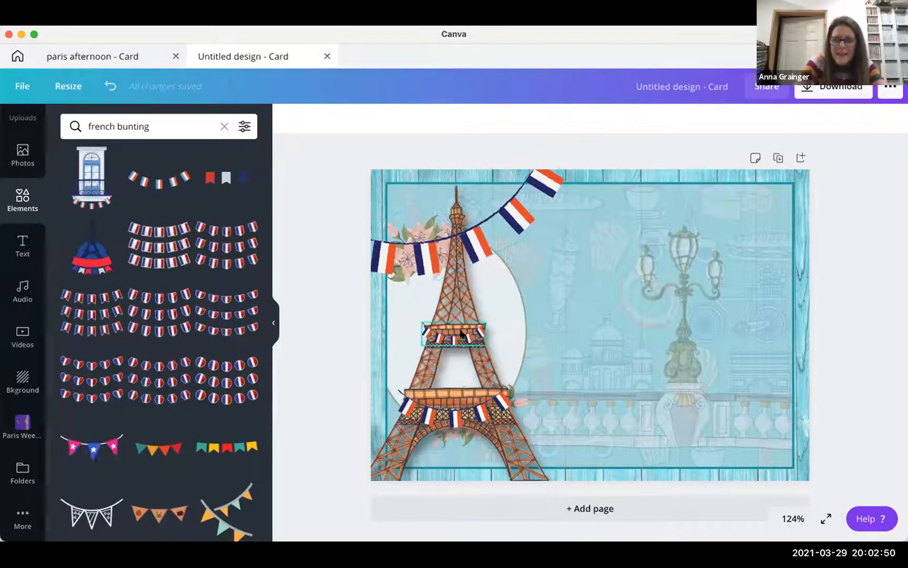
pyautogui.click(850, 119)
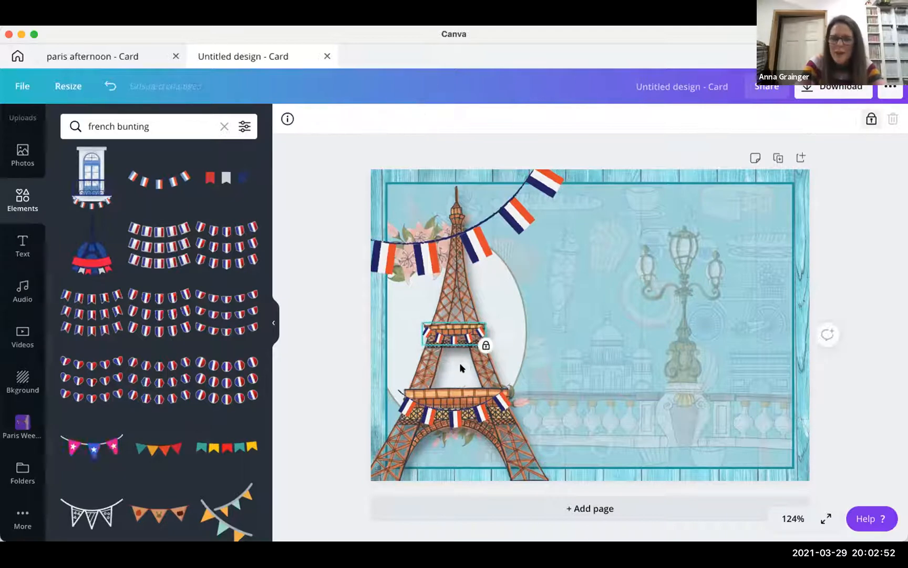
pyautogui.click(421, 413)
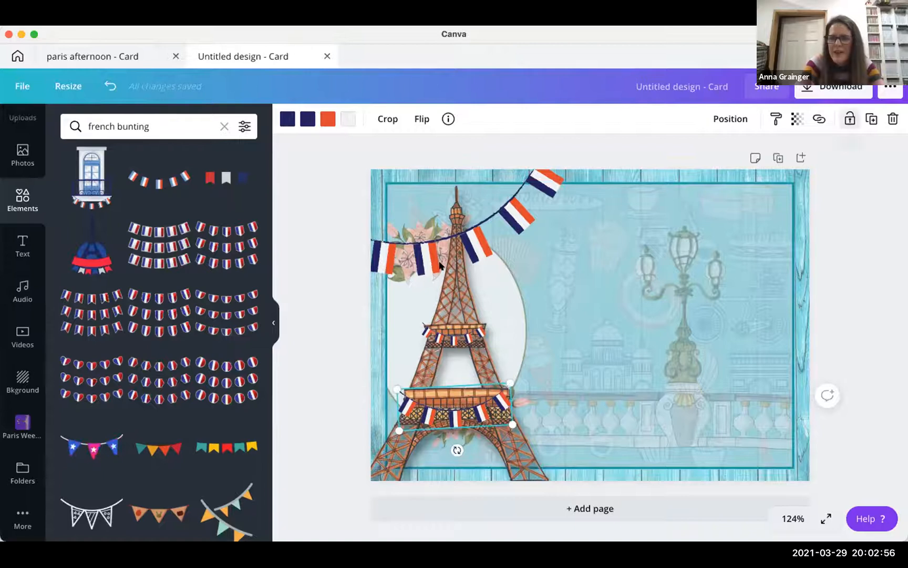
pyautogui.click(850, 118)
# - Send the large top garland one layer backwards, then lock it
pyautogui.click(380, 243)
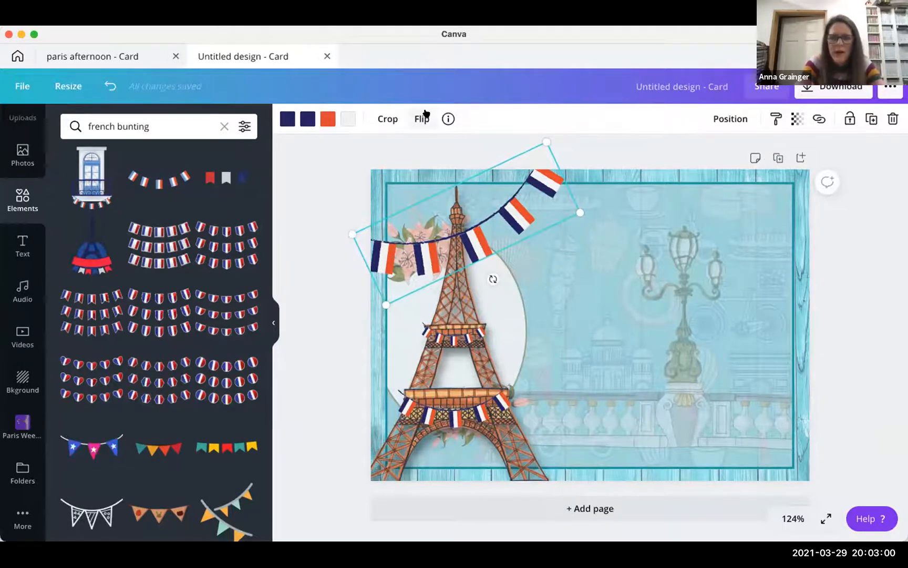
pyautogui.click(726, 121)
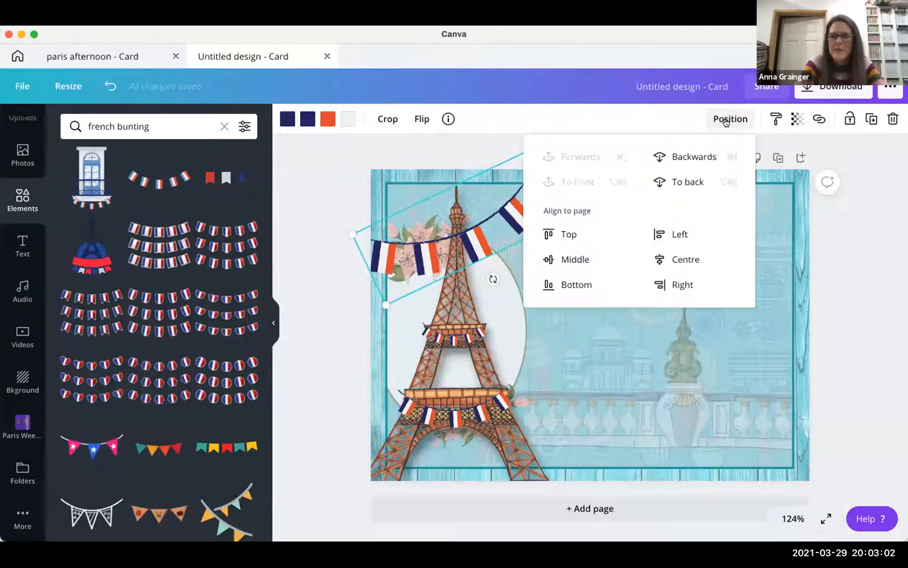
pyautogui.click(690, 157)
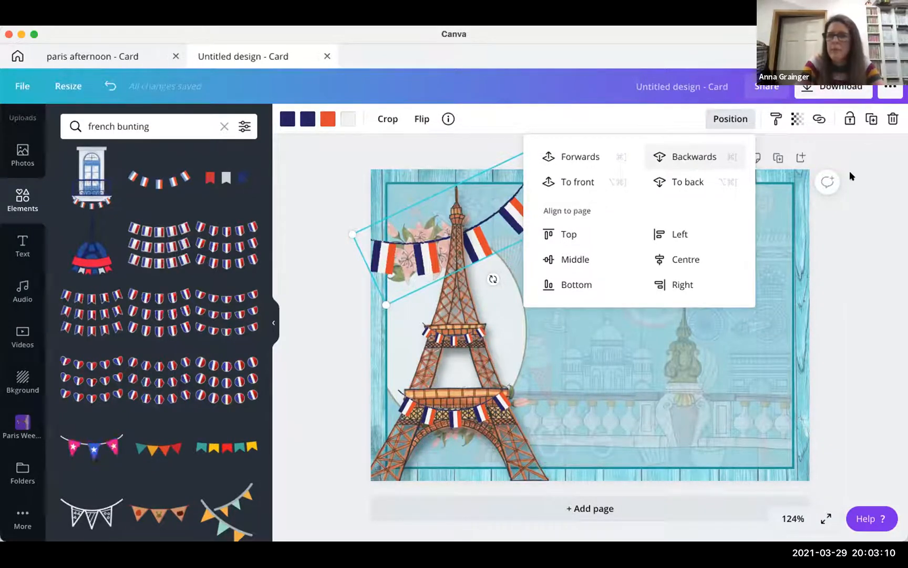
pyautogui.click(863, 169)
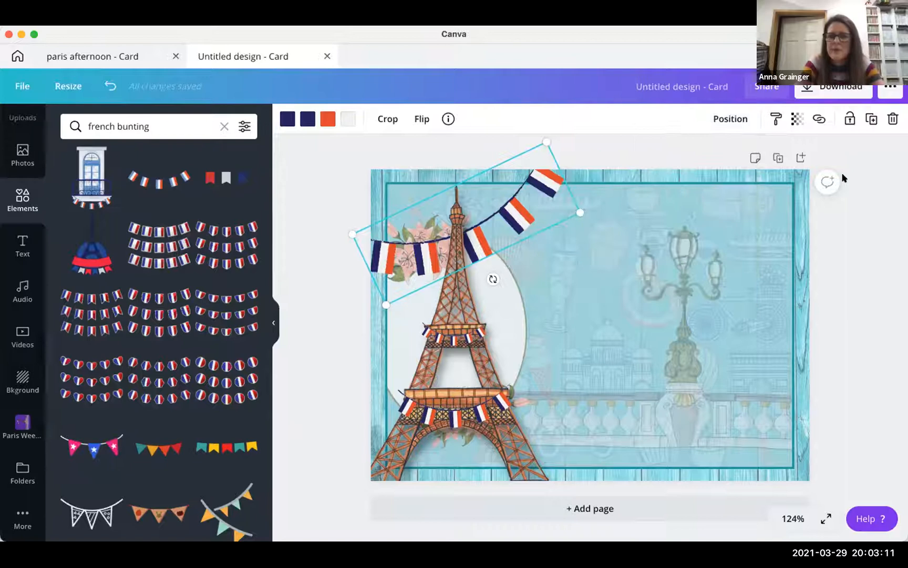
pyautogui.click(848, 118)
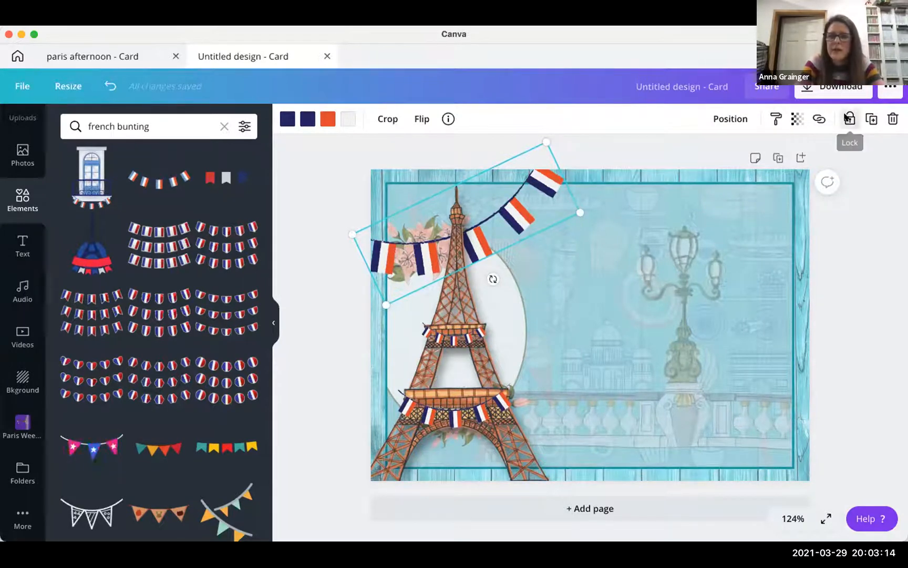
pyautogui.click(872, 241)
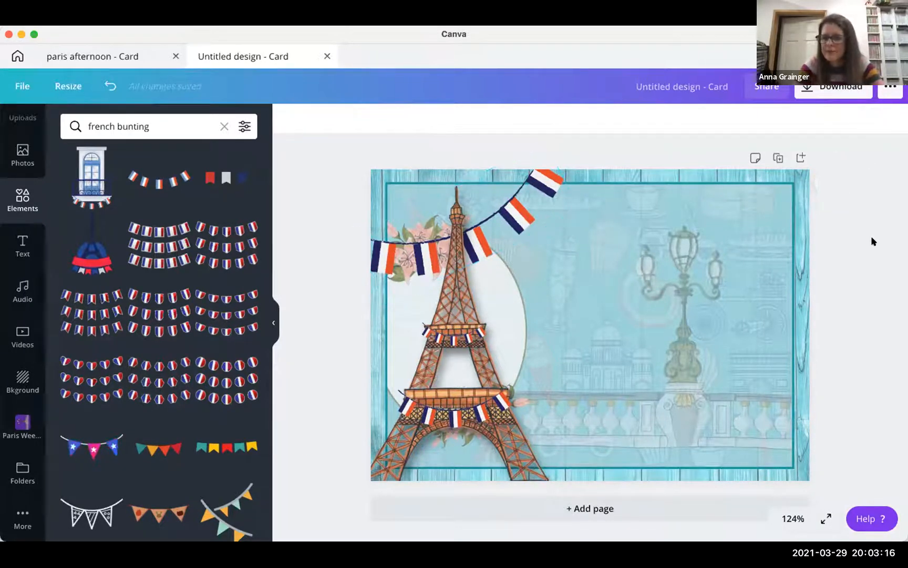
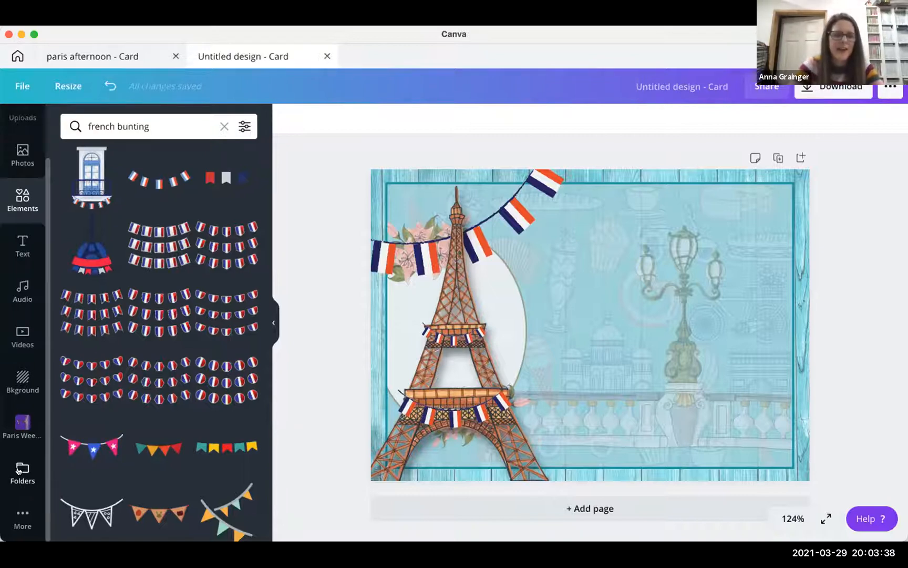
# - Open the Bitmoji app from the sidebar's More apps list and start a sticker search
pyautogui.click(19, 470)
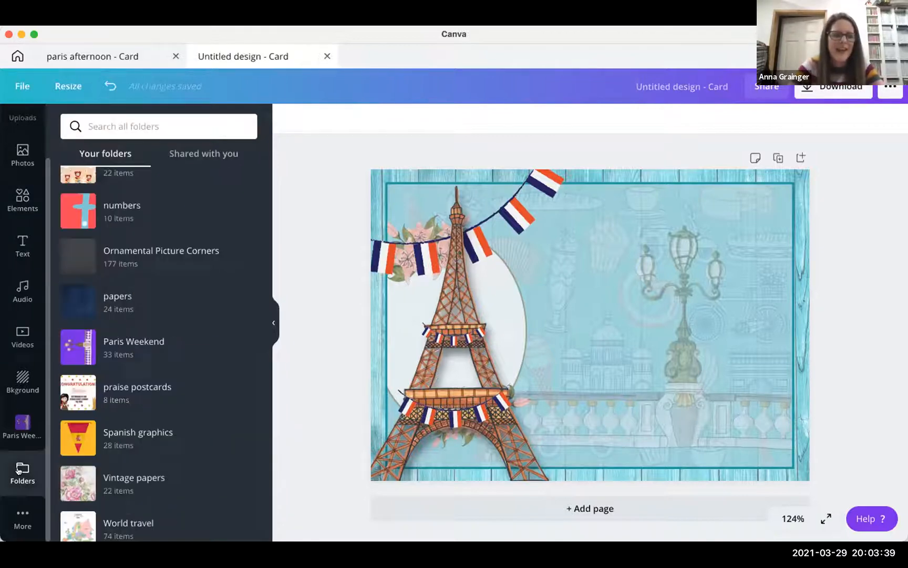
pyautogui.click(18, 509)
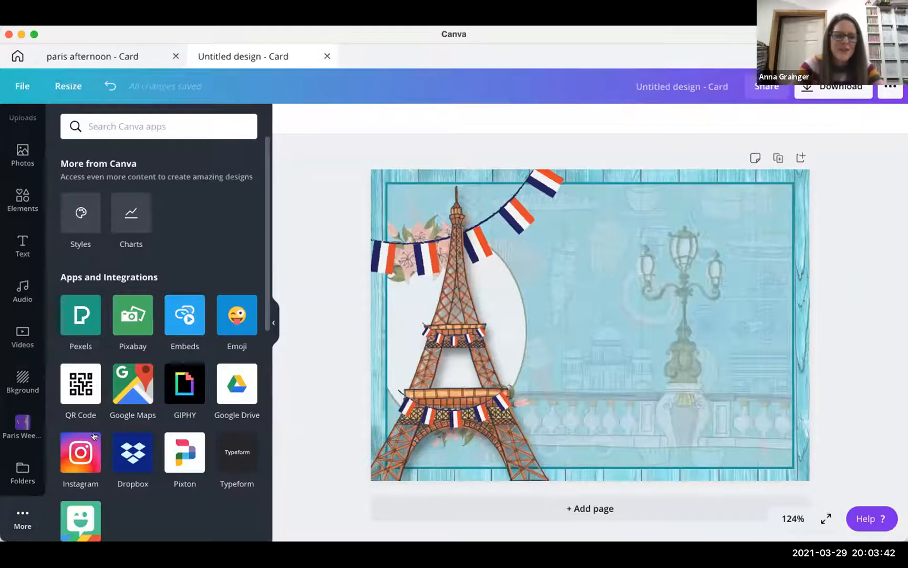
pyautogui.scroll(-3, 93, 435)
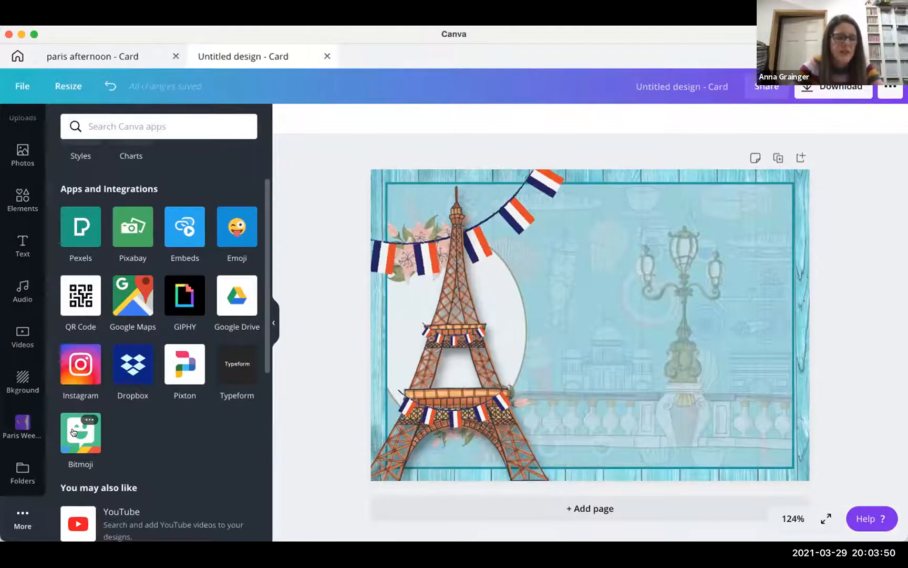
pyautogui.click(74, 430)
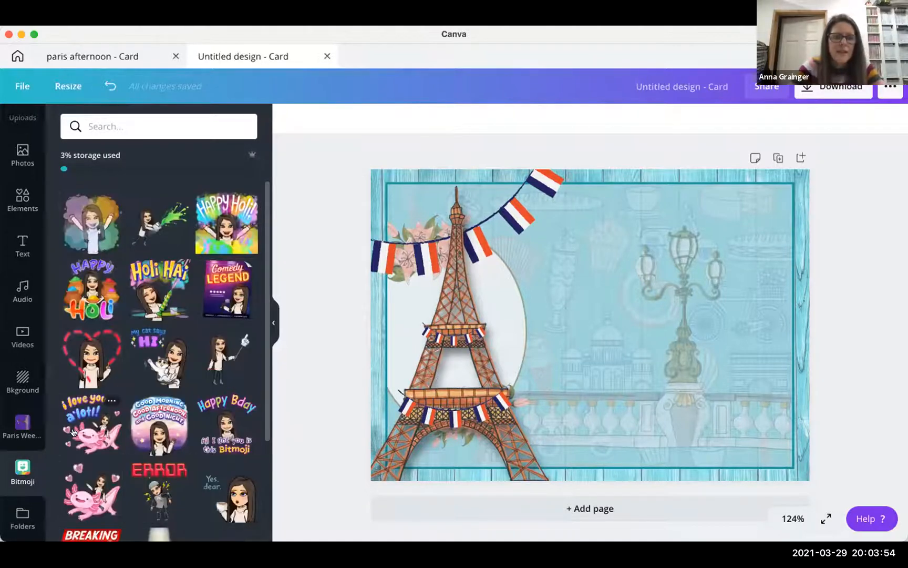
pyautogui.click(123, 121)
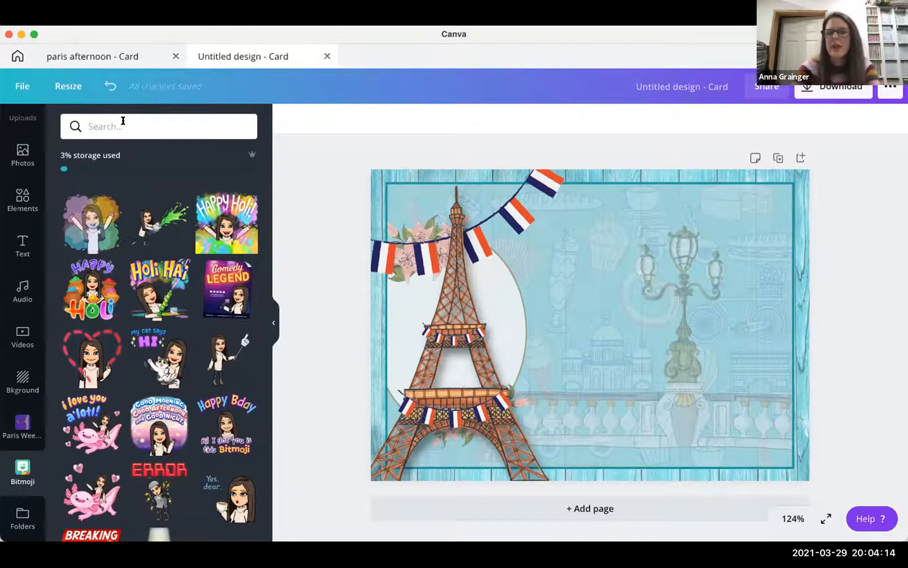
# - Search Bitmoji for 'clap' and add the clapping bitmoji to the card
pyautogui.write('cal')
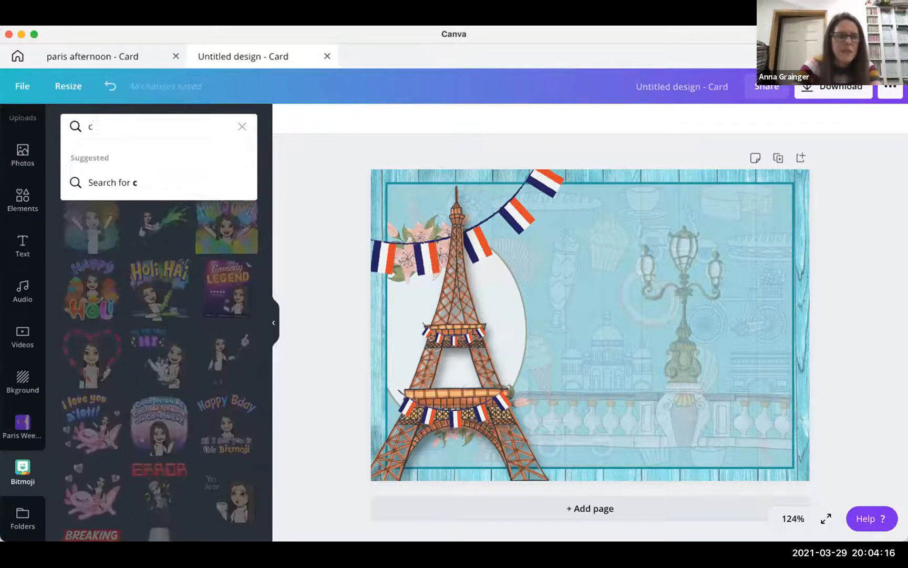
pyautogui.press('BackSpace')
pyautogui.press('BackSpace')
pyautogui.write('lap')
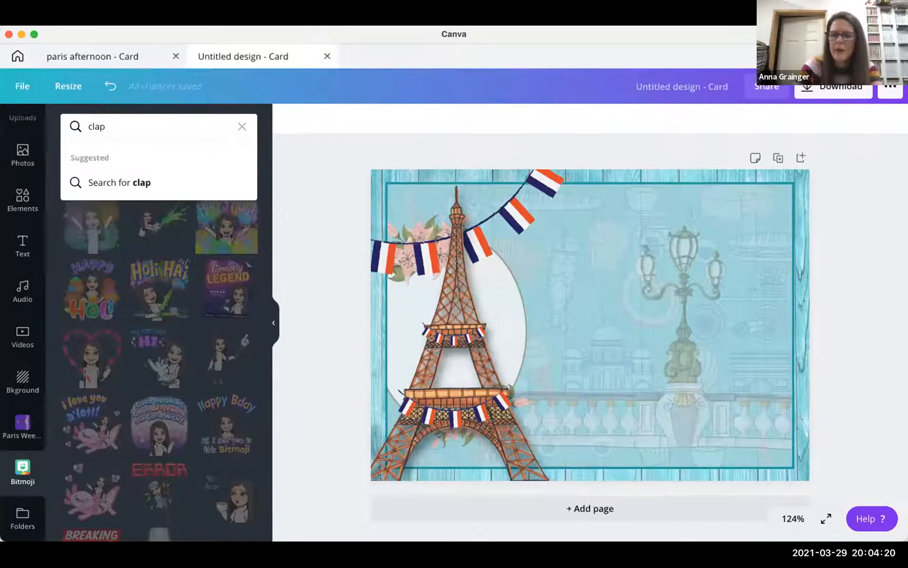
pyautogui.press('Return')
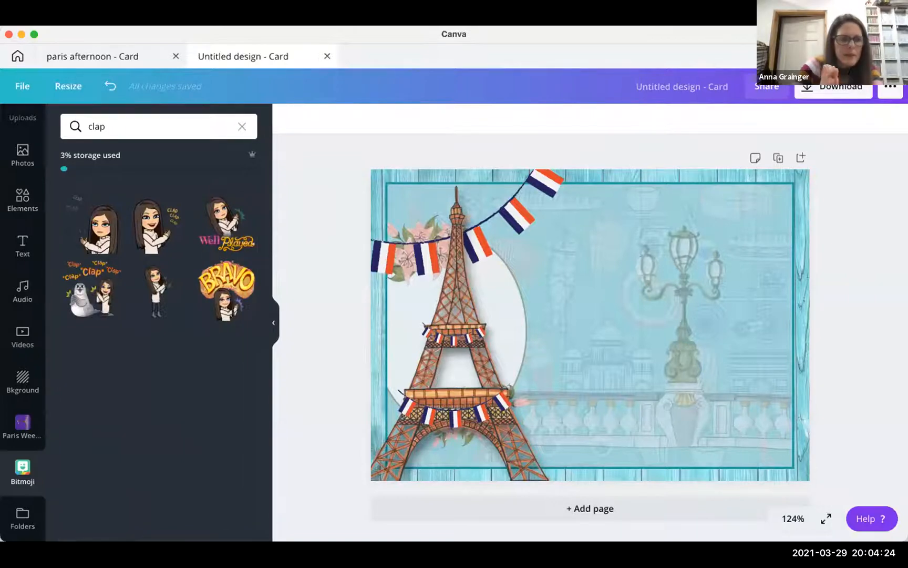
pyautogui.click(153, 298)
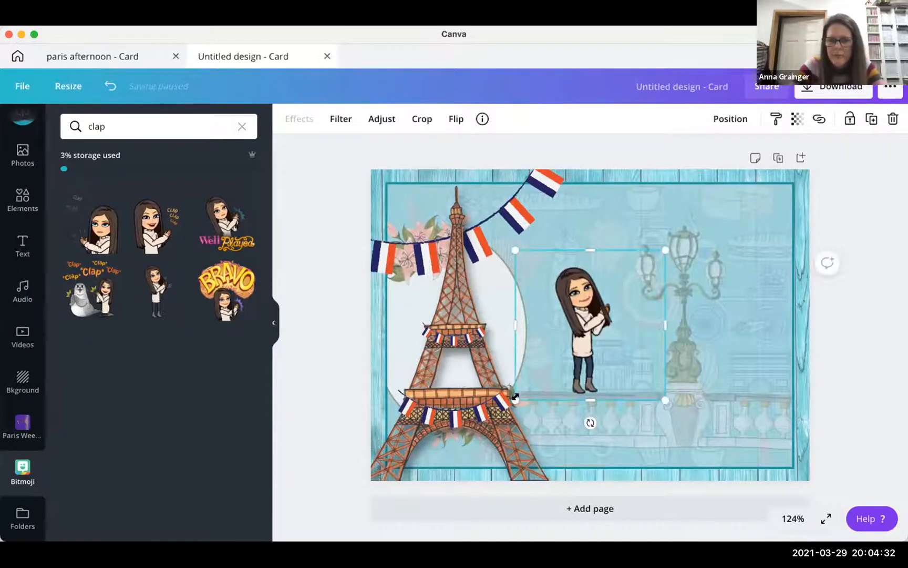
# - Enlarge the clapping bitmoji and position it over the Eiffel Tower at lower left
pyautogui.moveTo(444, 475); pyautogui.dragTo(435, 480)
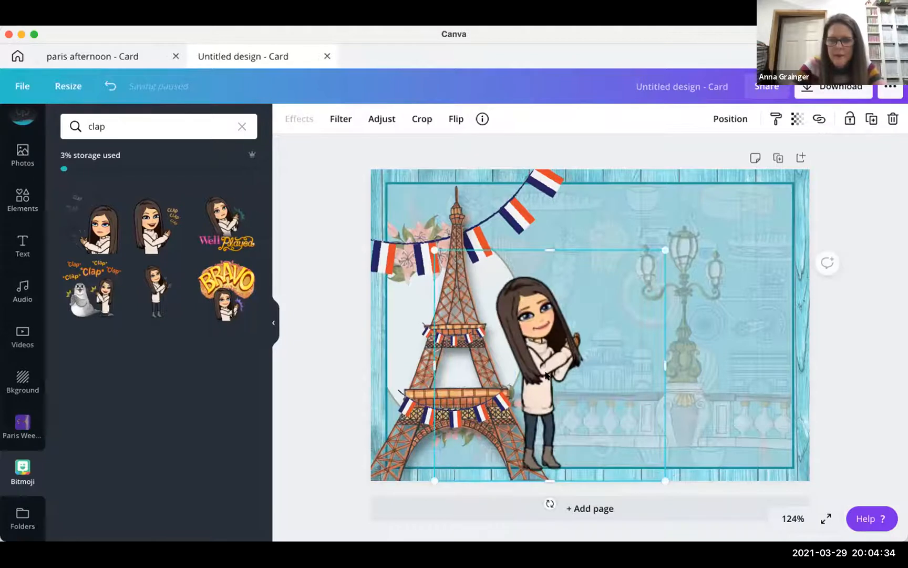
pyautogui.moveTo(456, 383); pyautogui.dragTo(350, 392)
pyautogui.moveTo(560, 259); pyautogui.dragTo(526, 295)
pyautogui.moveTo(419, 376); pyautogui.dragTo(428, 379)
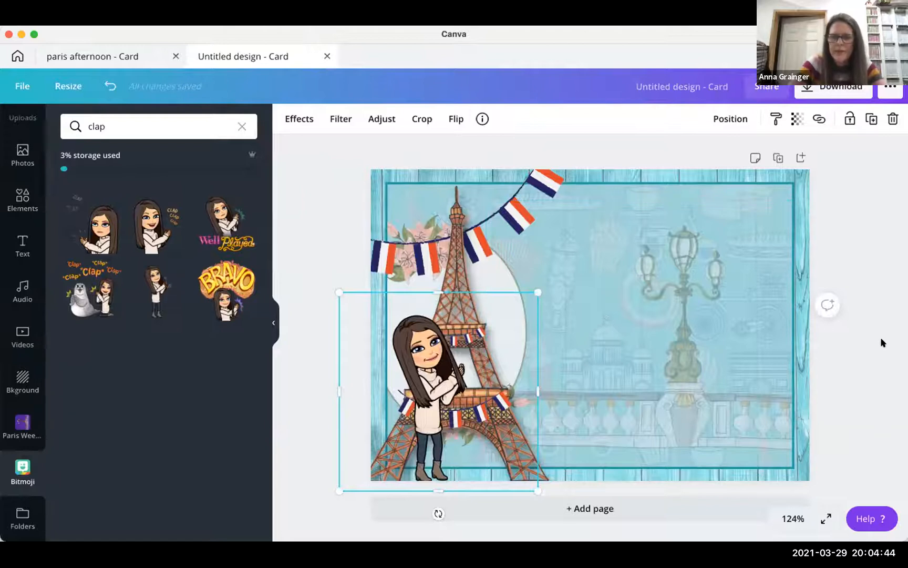
pyautogui.moveTo(500, 371); pyautogui.dragTo(499, 372)
pyautogui.click(428, 365)
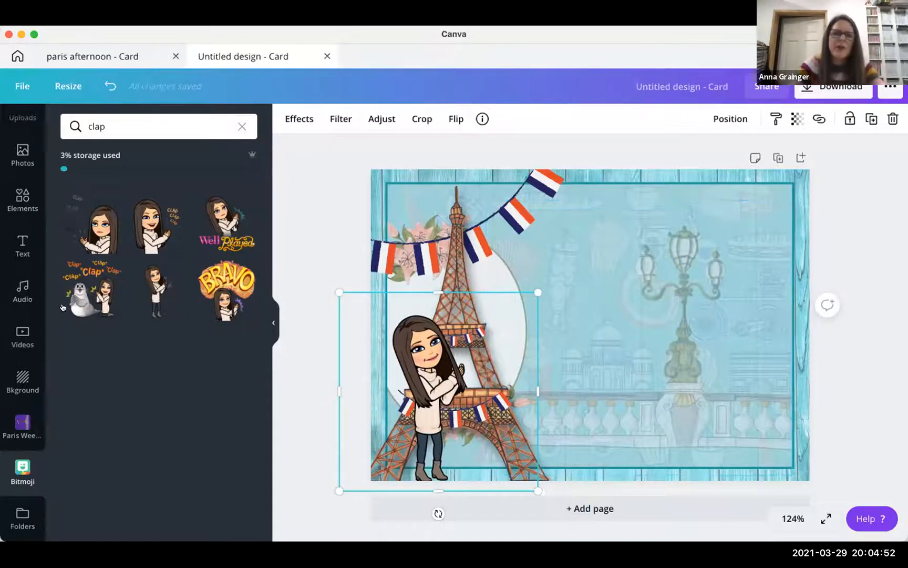
pyautogui.click(97, 226)
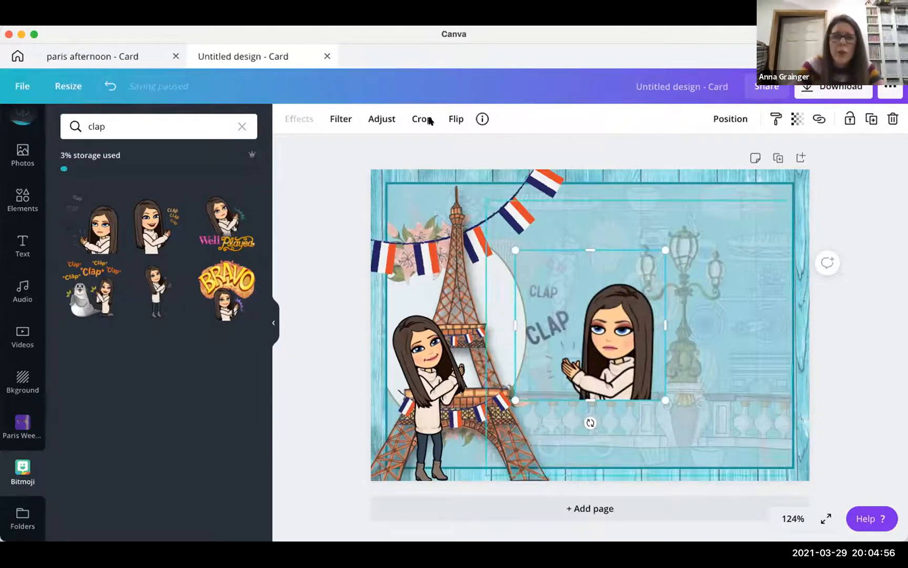
pyautogui.click(455, 120)
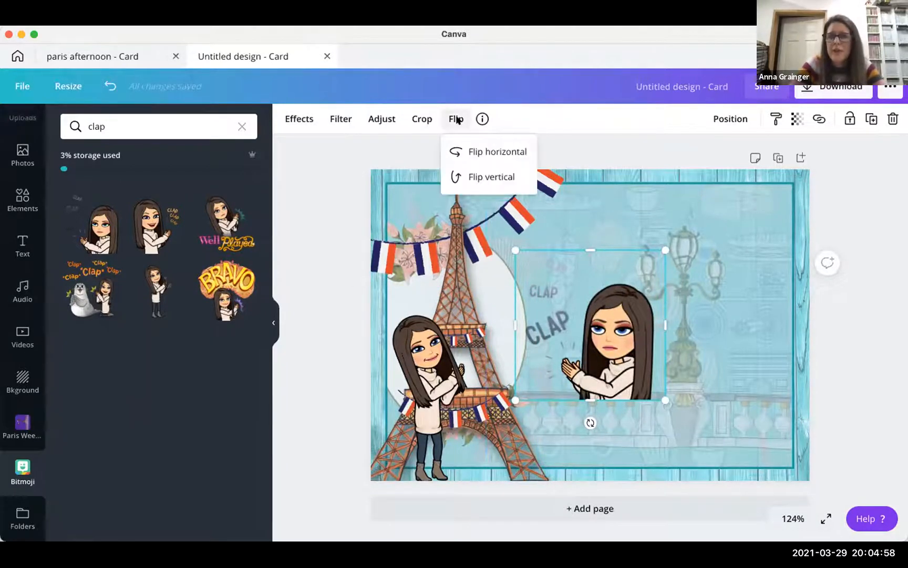
pyautogui.click(464, 153)
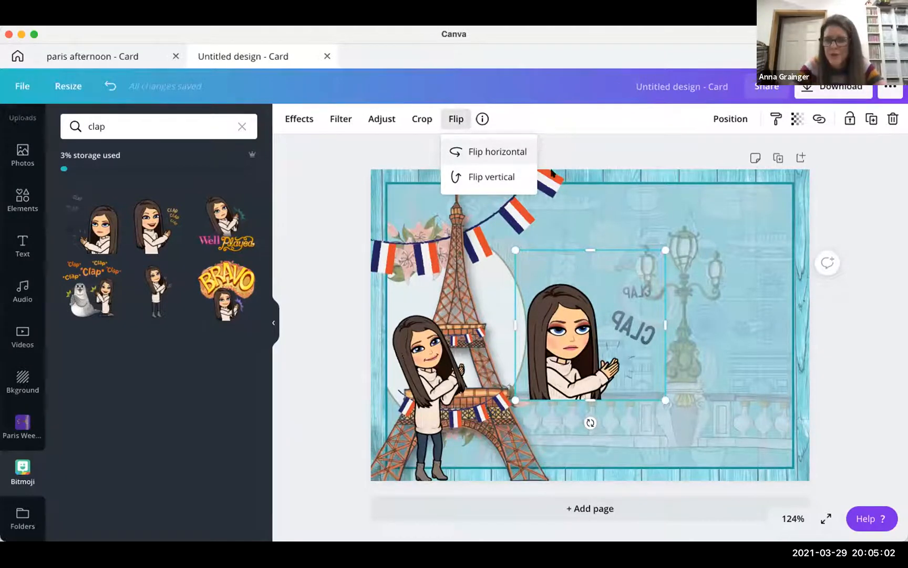
pyautogui.moveTo(584, 347); pyautogui.dragTo(632, 345)
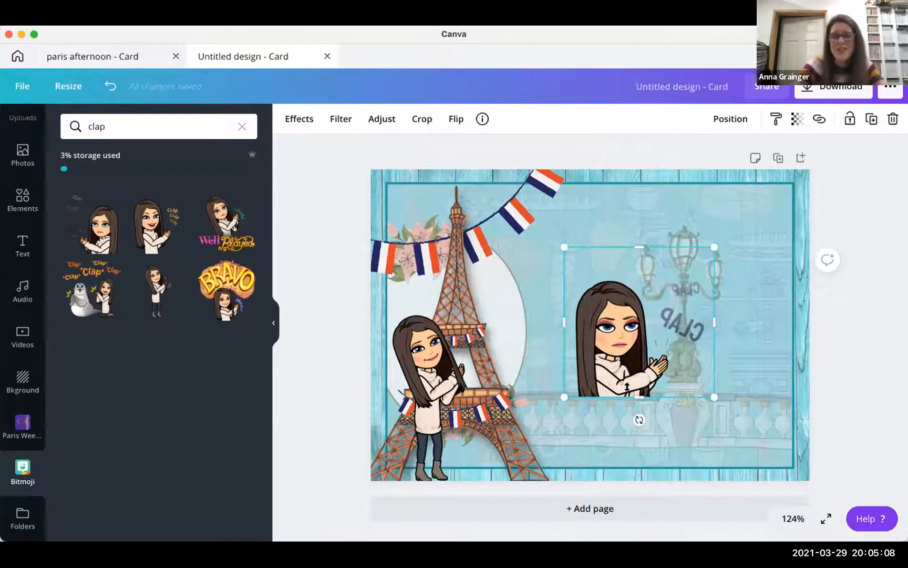
pyautogui.press('Delete')
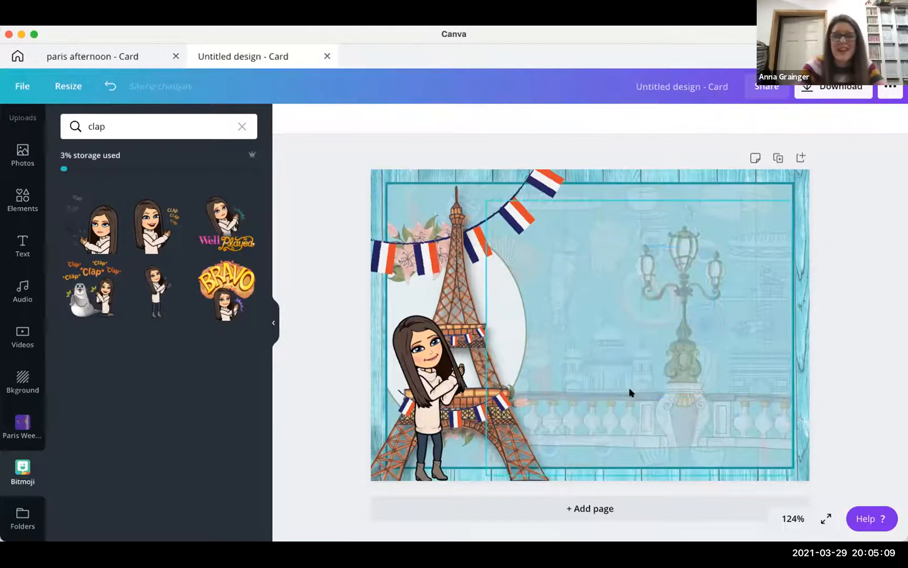
pyautogui.click(445, 386)
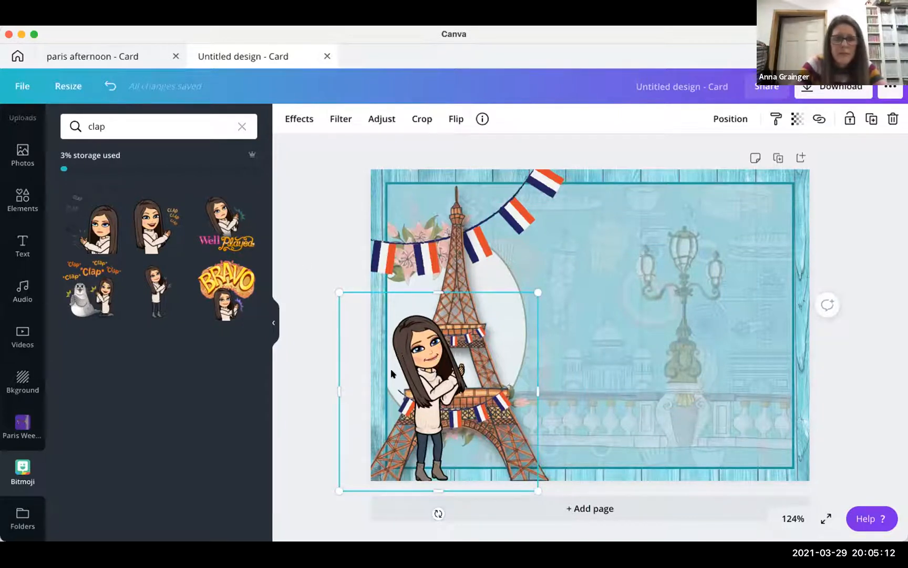
# - Preview a Drop shadow effect on the clapping bitmoji, then discard it
pyautogui.click(296, 123)
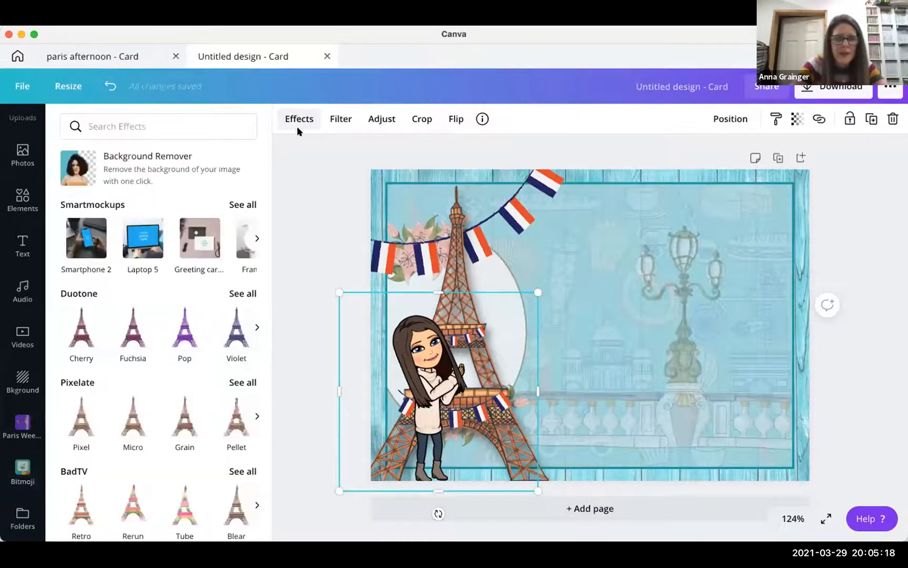
pyautogui.scroll(-7, 113, 465)
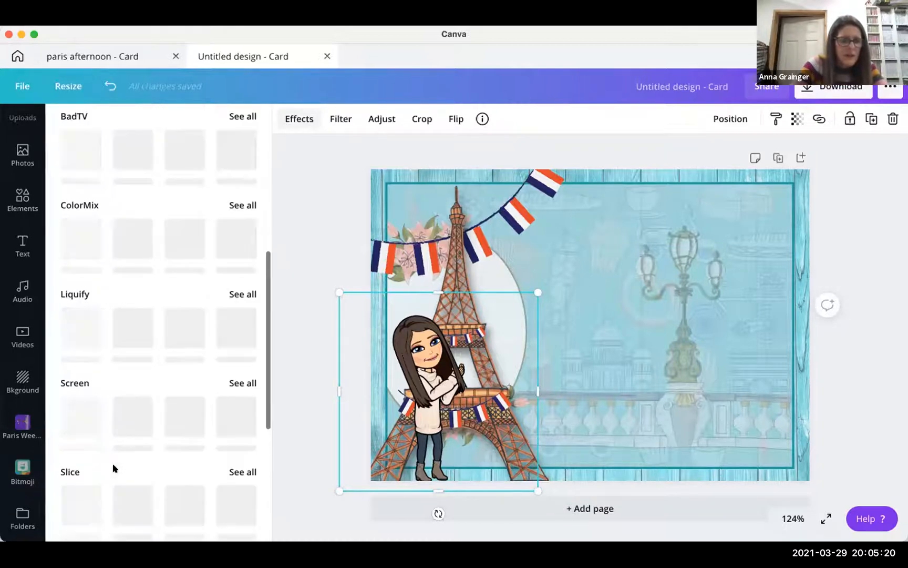
pyautogui.scroll(-5, 113, 464)
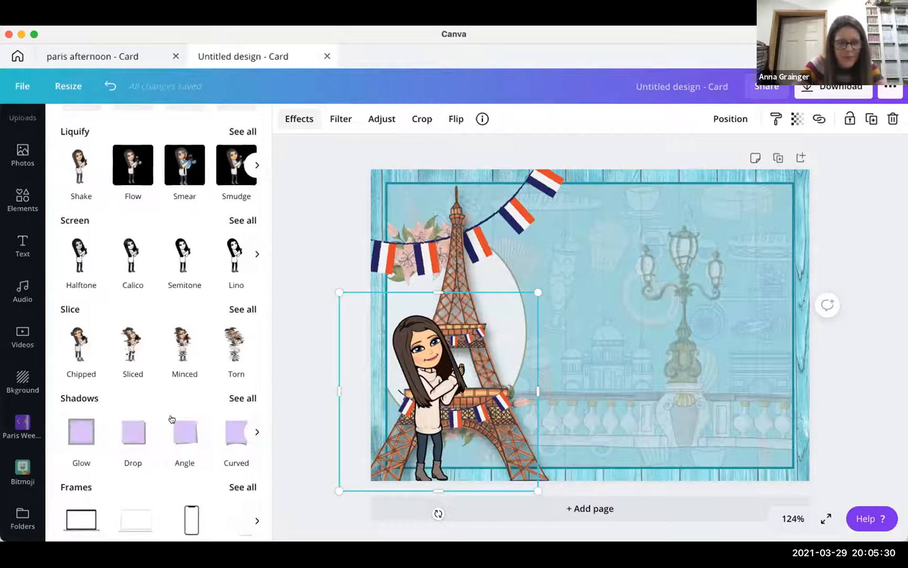
pyautogui.click(133, 436)
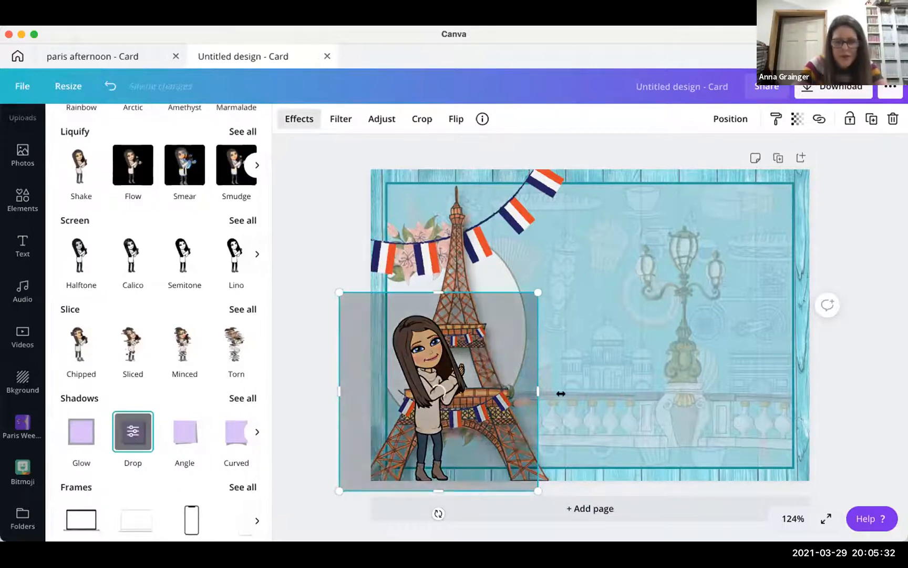
pyautogui.click(328, 210)
# - Resize the clapping bitmoji, delete it, and add a fresh bitmoji to the card
pyautogui.moveTo(370, 287)
pyautogui.mouseDown()
pyautogui.moveTo(352, 266)
pyautogui.moveTo(359, 274)
pyautogui.mouseUp()
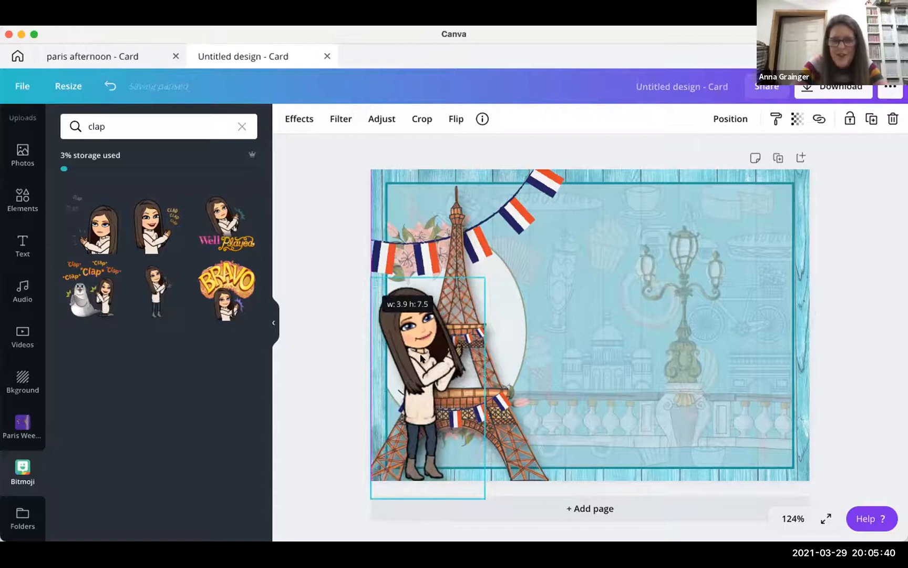
pyautogui.moveTo(425, 358); pyautogui.dragTo(421, 360)
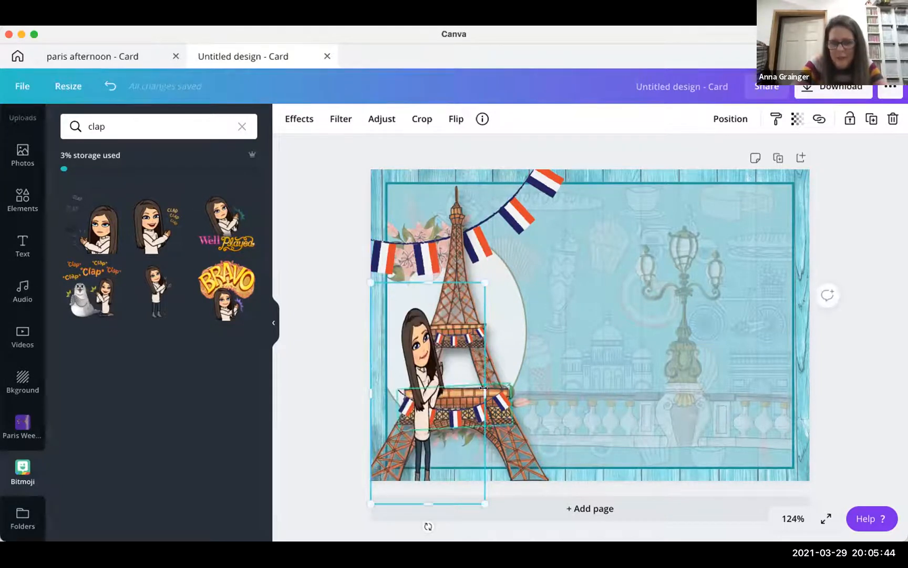
pyautogui.moveTo(485, 393)
pyautogui.mouseDown()
pyautogui.moveTo(533, 399)
pyautogui.moveTo(486, 395)
pyautogui.mouseUp()
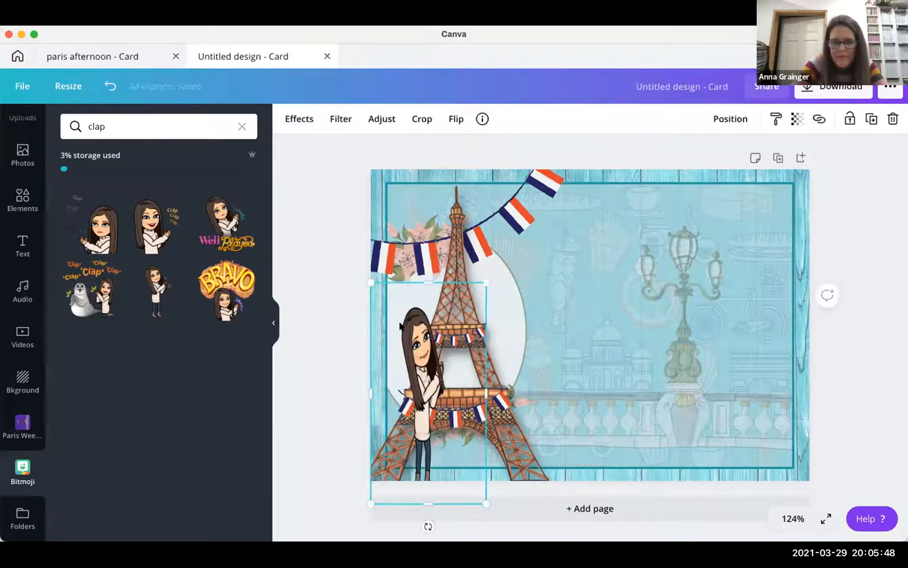
pyautogui.moveTo(341, 258); pyautogui.dragTo(384, 306)
pyautogui.press('Delete')
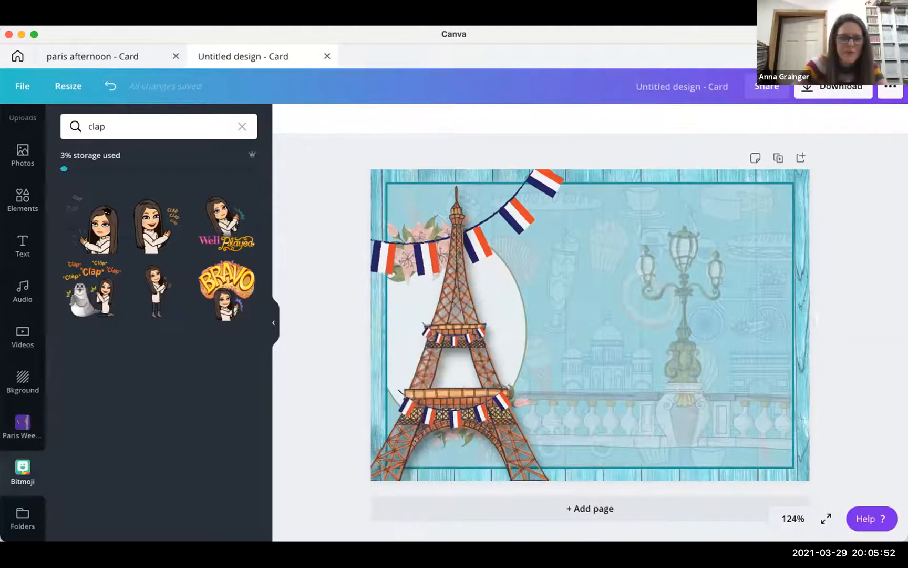
pyautogui.click(156, 292)
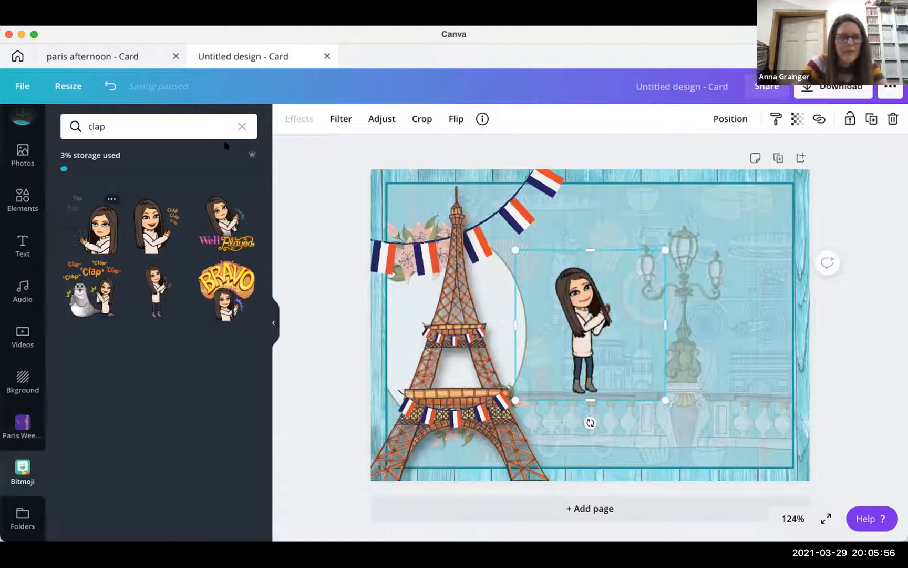
# - Give the new bitmoji a Drop shadow, enlarge it and drag it onto the Eiffel Tower
pyautogui.click(299, 118)
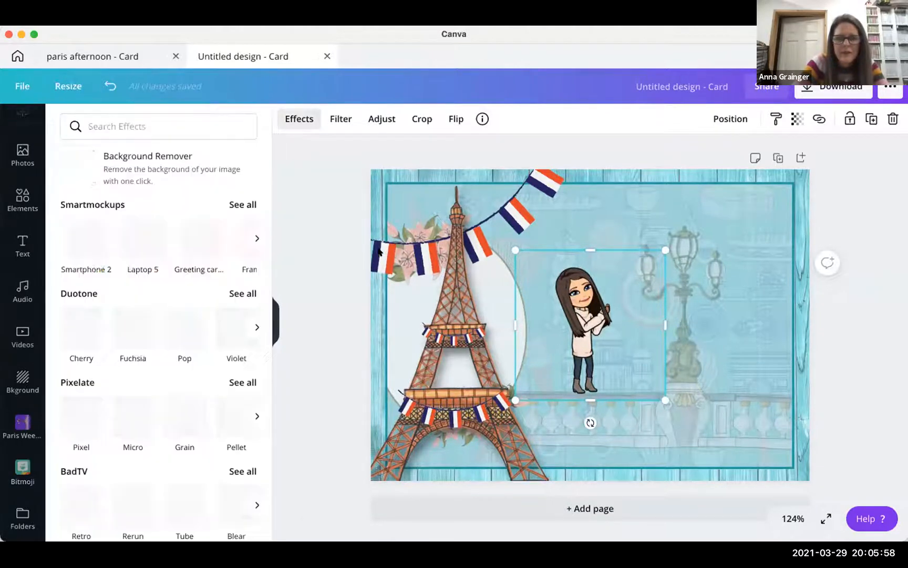
pyautogui.scroll(-3, 200, 237)
pyautogui.scroll(-7, 200, 237)
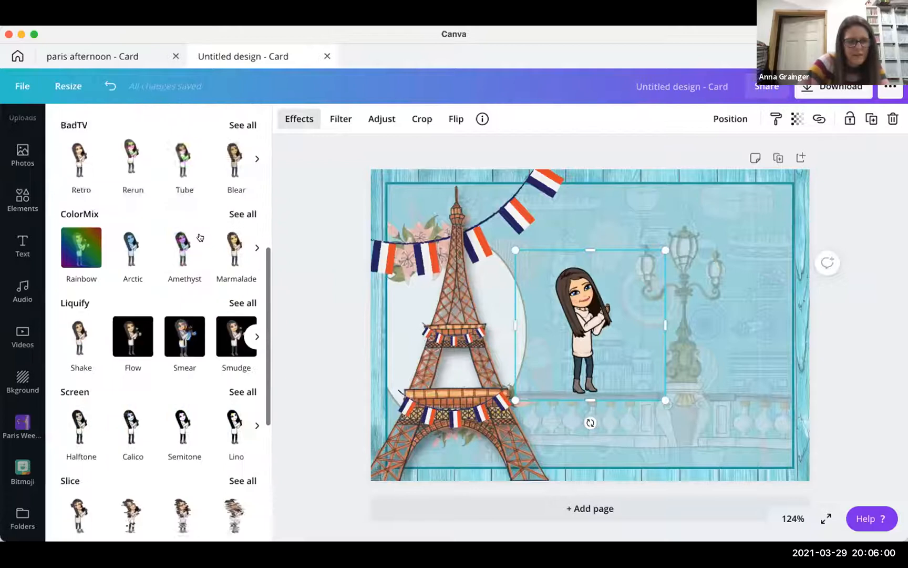
pyautogui.click(133, 387)
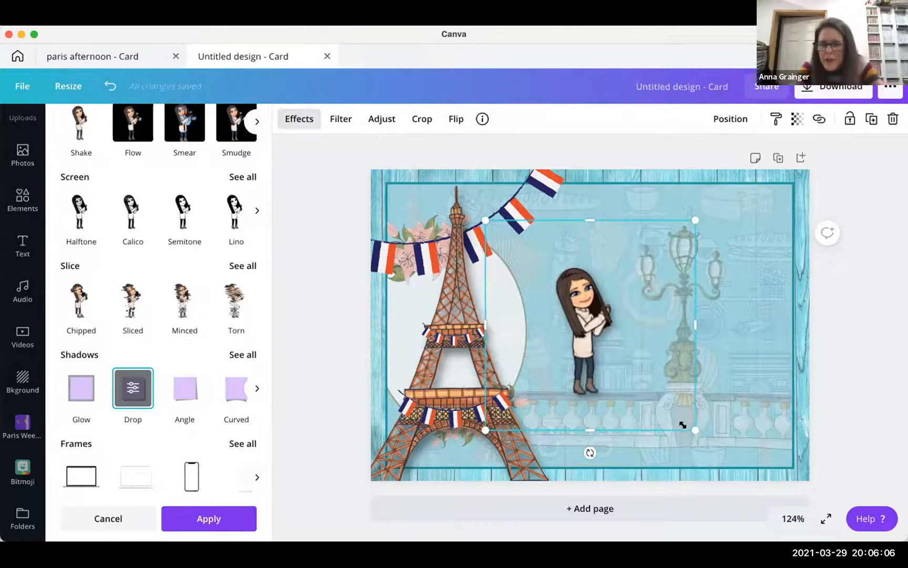
pyautogui.moveTo(723, 466); pyautogui.dragTo(767, 501)
pyautogui.moveTo(612, 386); pyautogui.dragTo(423, 396)
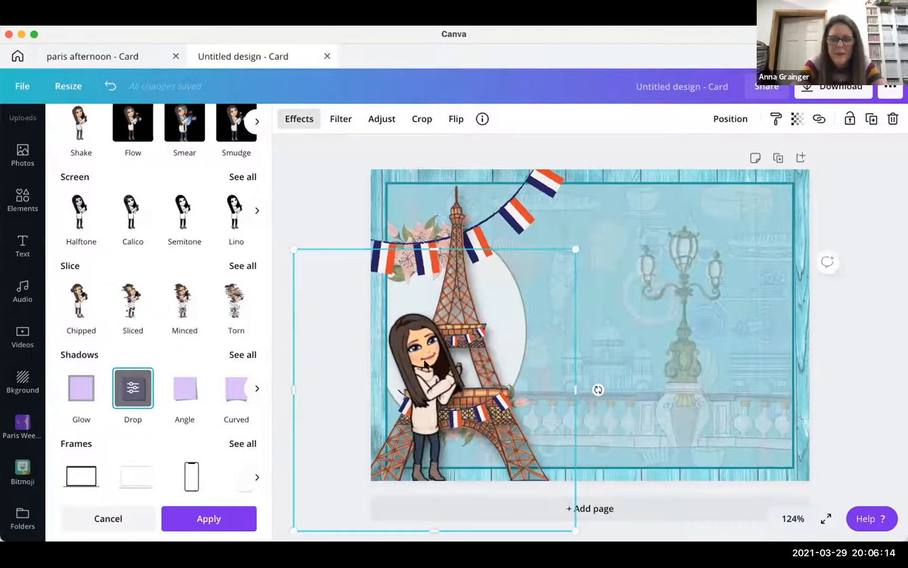
# - Unlock and shrink the bitmoji, delete the grey-backed copy, and move it onto the Eiffel Tower
pyautogui.click(847, 121)
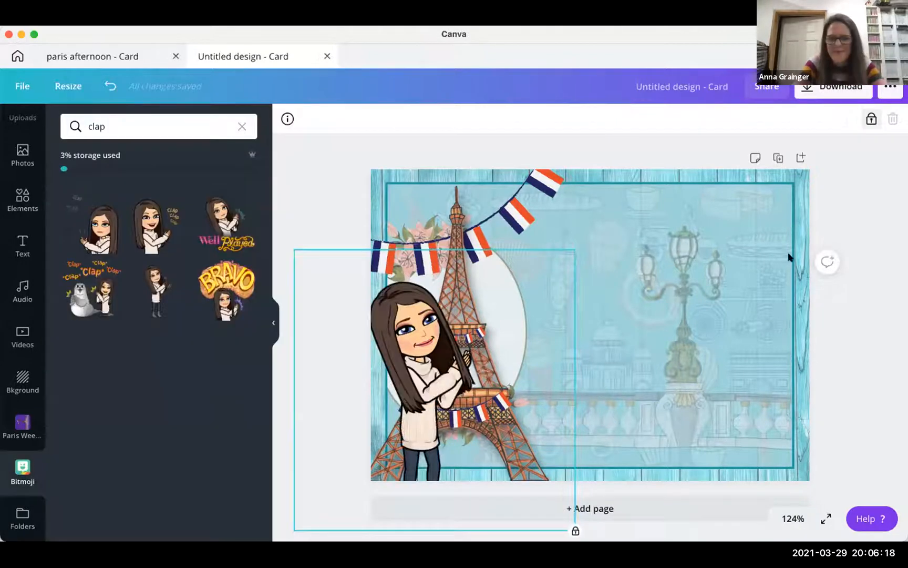
pyautogui.click(871, 120)
pyautogui.moveTo(308, 263); pyautogui.dragTo(371, 325)
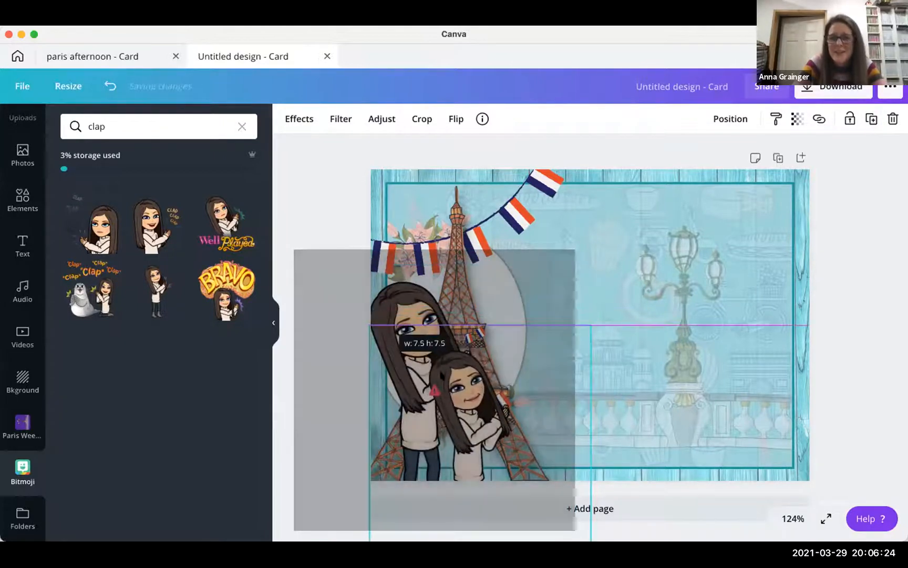
pyautogui.moveTo(460, 388); pyautogui.dragTo(479, 334)
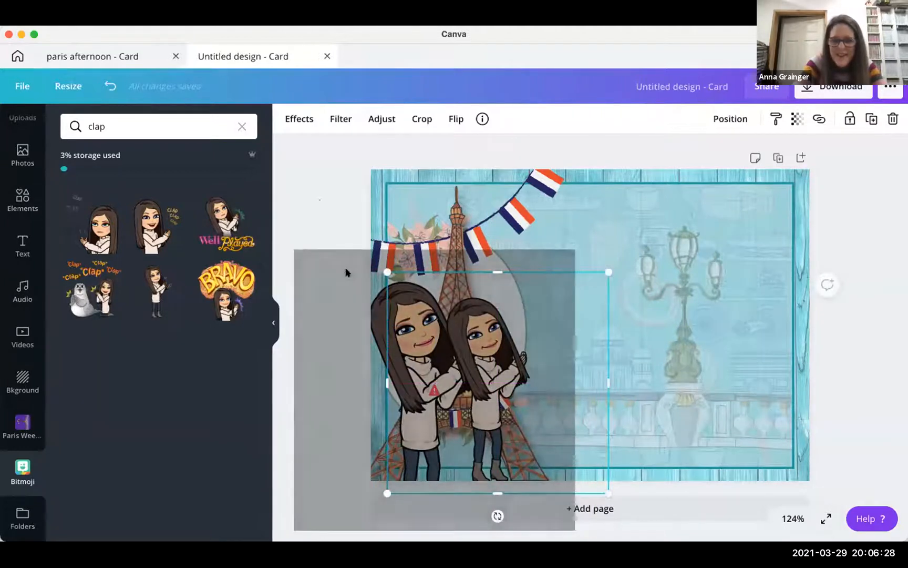
pyautogui.click(357, 321)
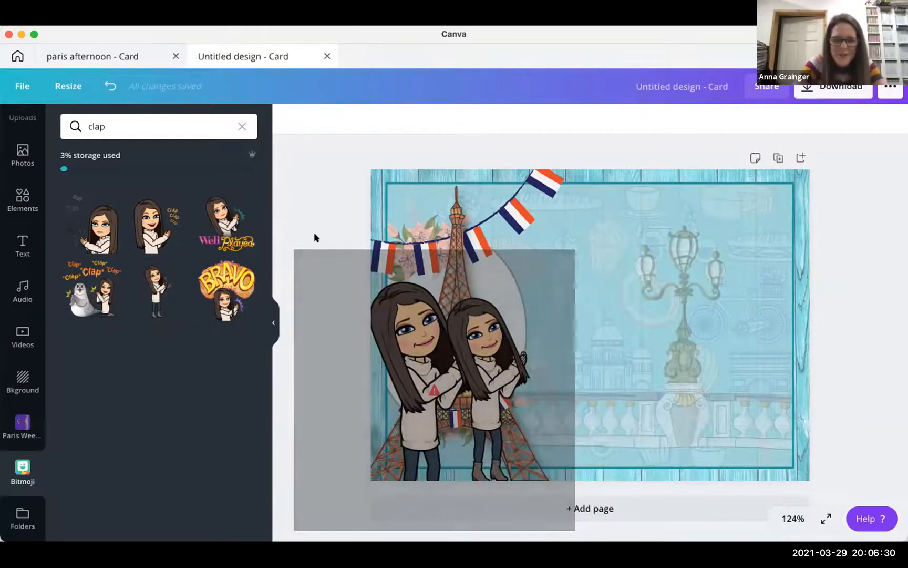
pyautogui.moveTo(459, 388); pyautogui.dragTo(610, 396)
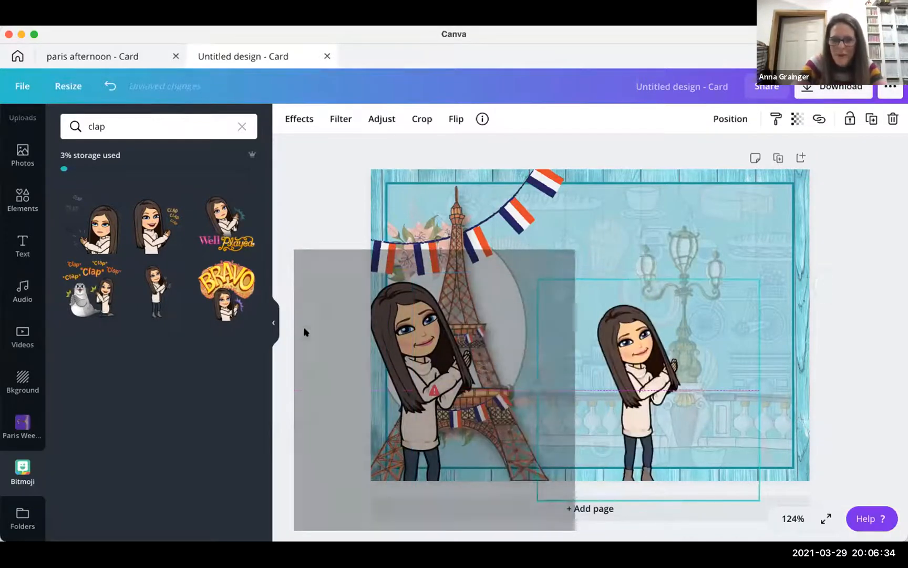
pyautogui.click(328, 406)
pyautogui.click(379, 271)
pyautogui.press('BackSpace')
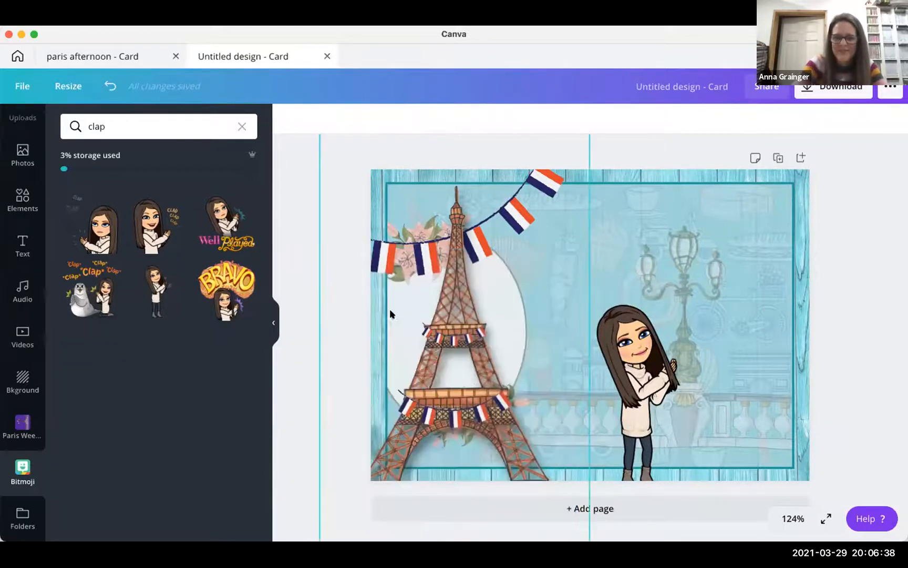
pyautogui.moveTo(626, 363); pyautogui.dragTo(408, 354)
pyautogui.click(316, 192)
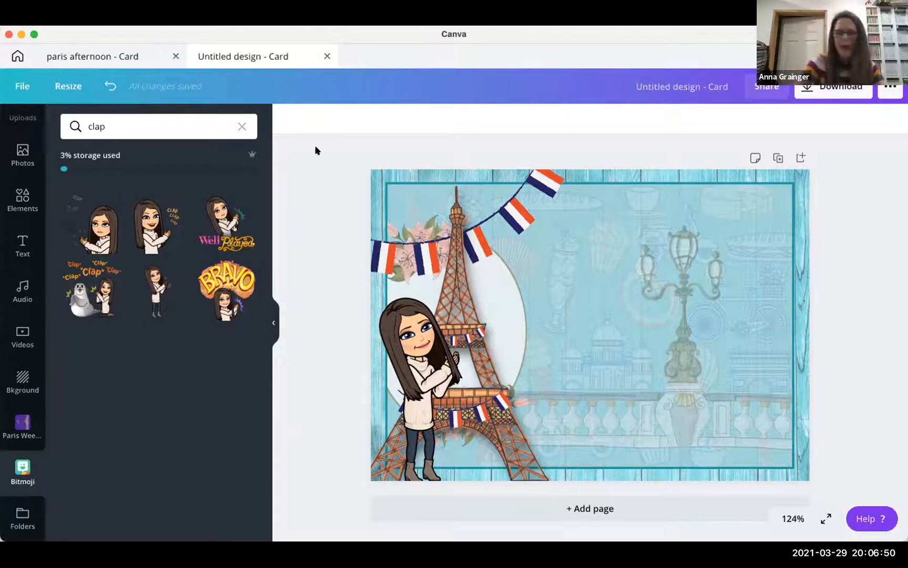
# - Open the Paris Weekend folder from Folders to browse its stickers
pyautogui.click(19, 510)
pyautogui.scroll(-5, 106, 433)
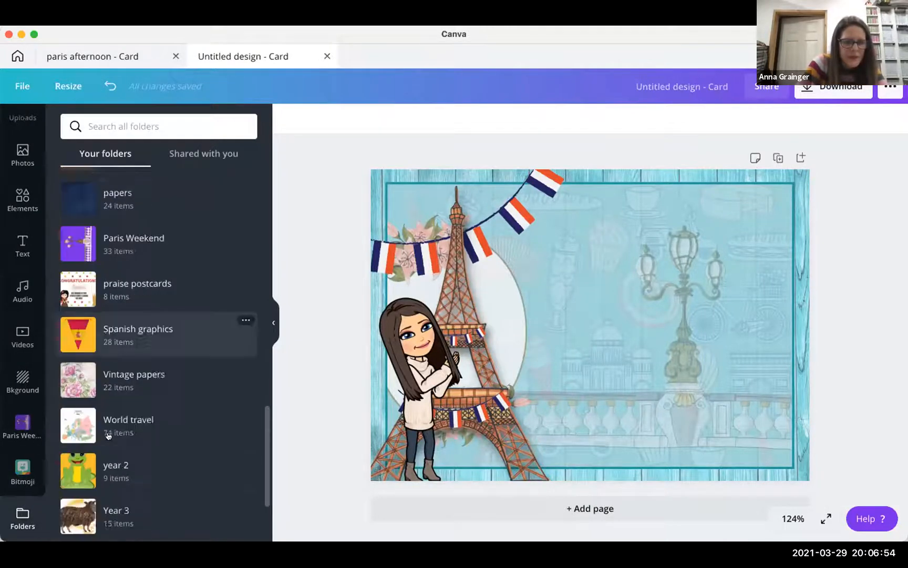
pyautogui.scroll(5, 107, 435)
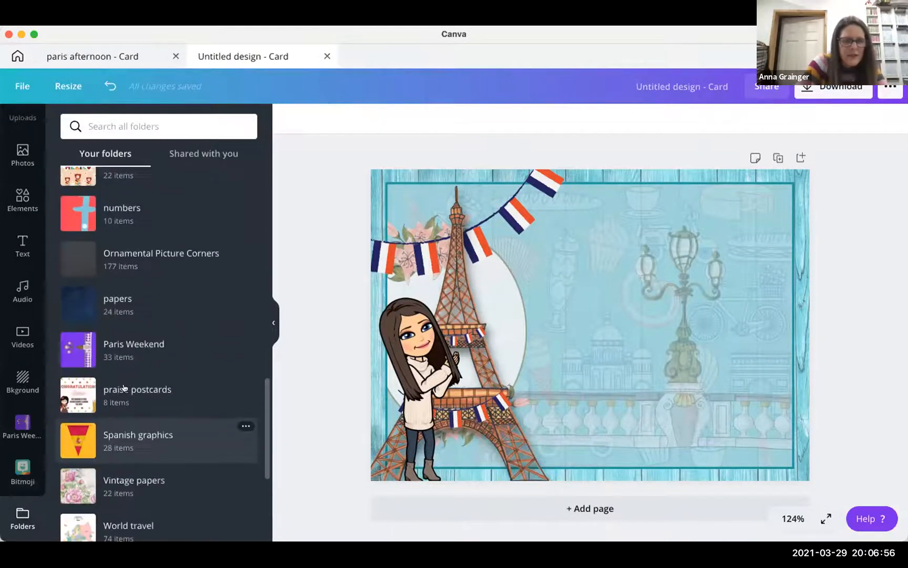
pyautogui.click(182, 358)
pyautogui.scroll(-5, 130, 399)
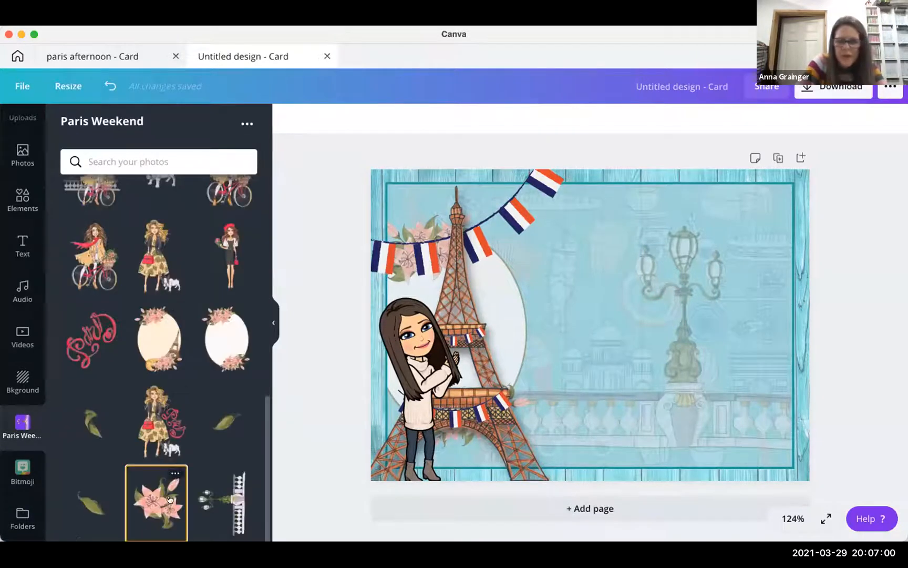
# - Add two pink lily stickers, resized and stacked in the card's bottom-right corner
pyautogui.click(170, 498)
pyautogui.moveTo(681, 205); pyautogui.dragTo(603, 310)
pyautogui.moveTo(556, 376); pyautogui.dragTo(774, 459)
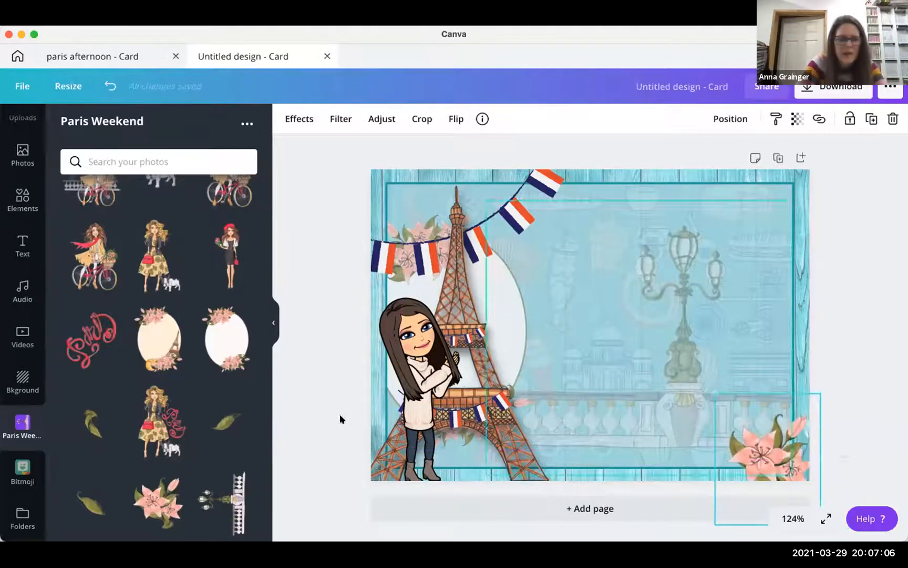
pyautogui.scroll(1, 231, 357)
pyautogui.scroll(-1, 231, 356)
pyautogui.click(158, 503)
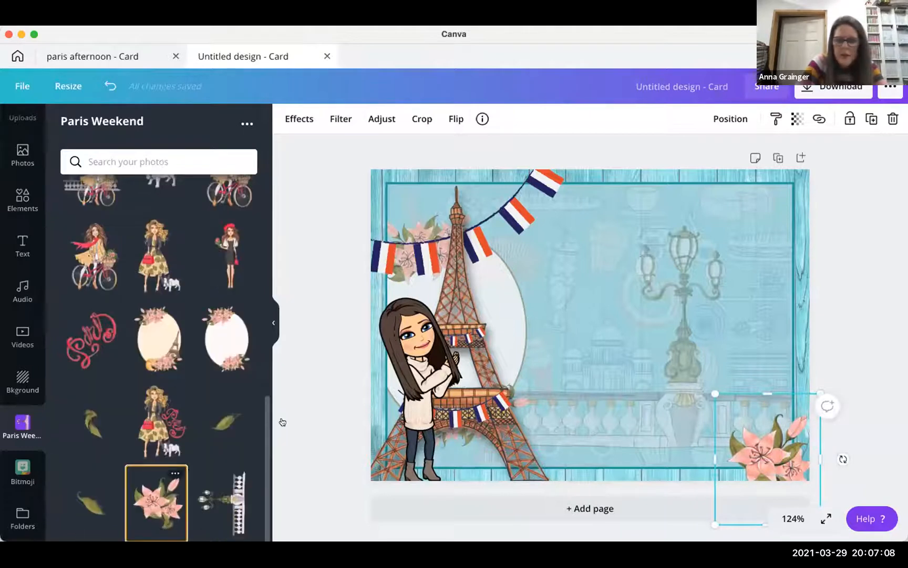
pyautogui.moveTo(602, 310); pyautogui.dragTo(743, 375)
# - Add a large pink flower and a pink tulip to the card
pyautogui.scroll(-5, 144, 277)
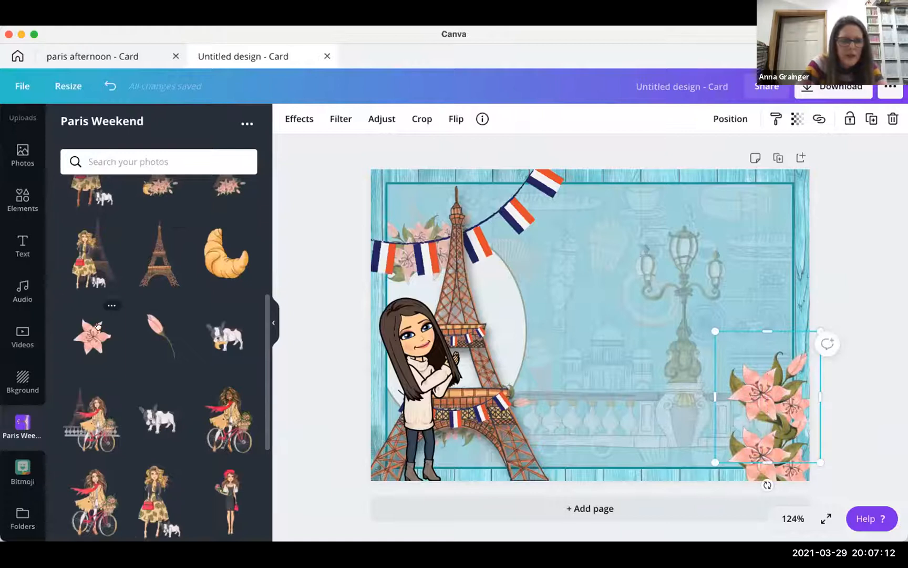
pyautogui.click(98, 326)
pyautogui.click(160, 328)
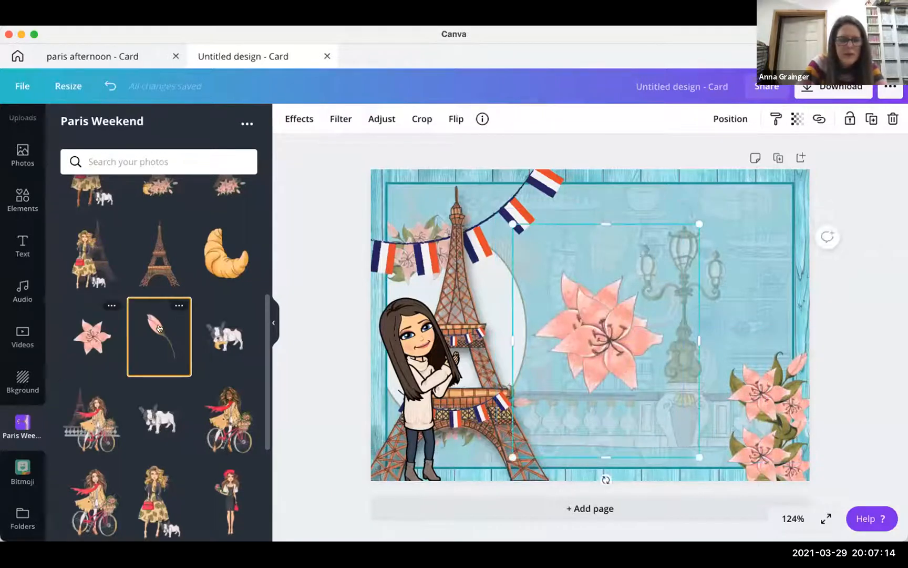
pyautogui.scroll(4, 210, 319)
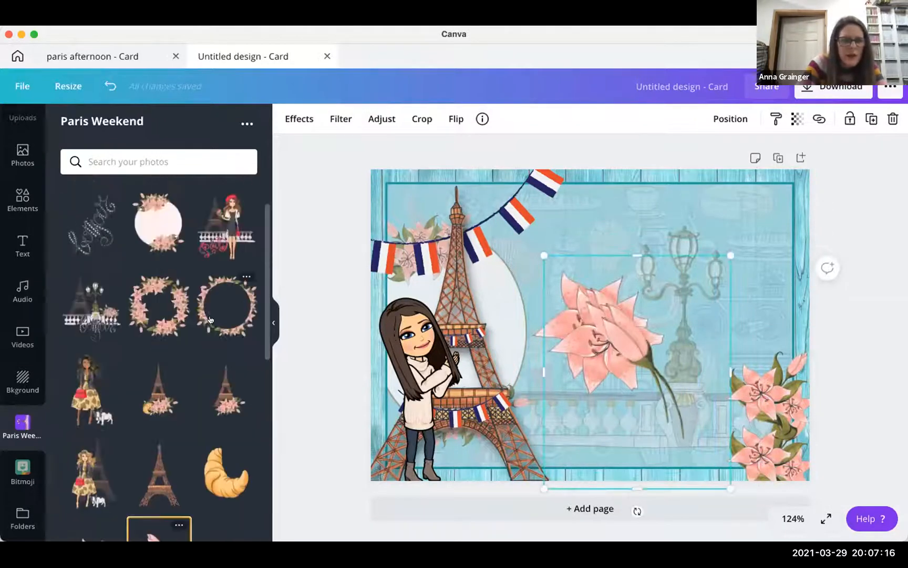
pyautogui.scroll(-2, 210, 319)
pyautogui.scroll(-7, 210, 319)
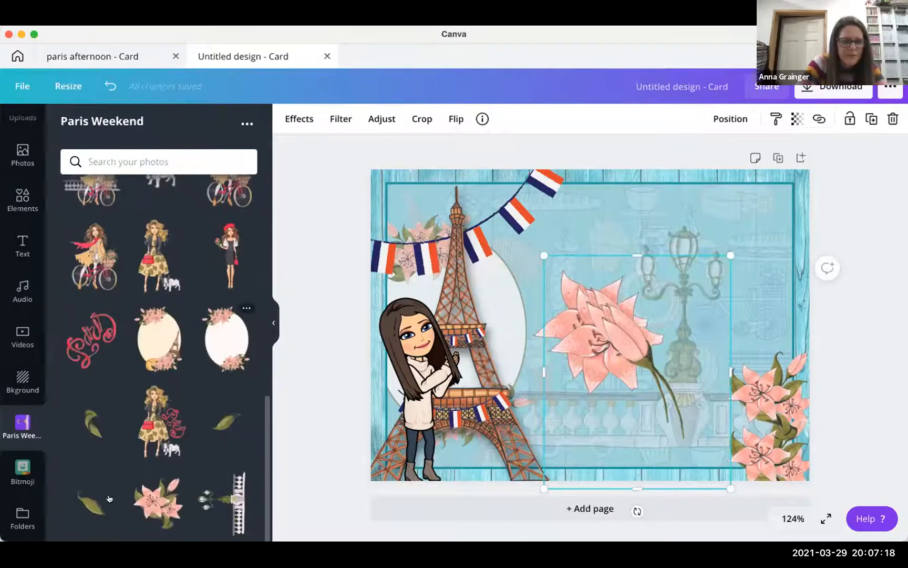
# - Add a leaf sticker and move both leaves up toward the top right near the lamp post
pyautogui.moveTo(88, 505); pyautogui.dragTo(658, 407)
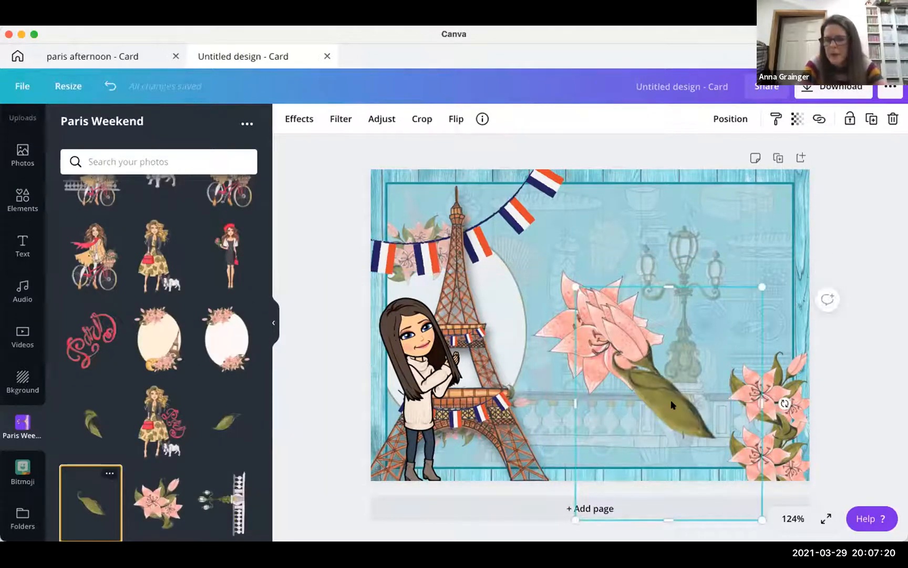
pyautogui.moveTo(651, 328); pyautogui.dragTo(673, 147)
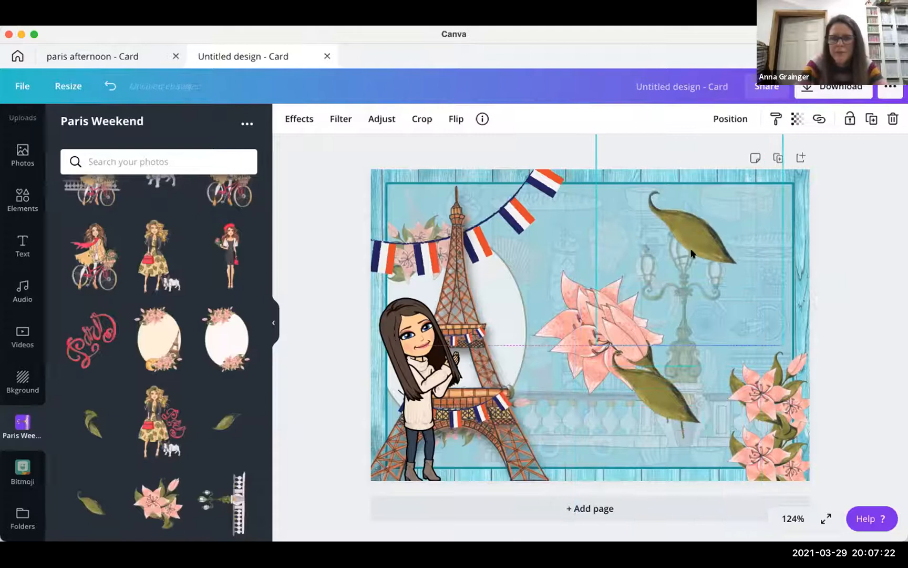
pyautogui.moveTo(656, 387); pyautogui.dragTo(638, 224)
# - Enlarge and regroup the two lily clusters in the bottom-right corner
pyautogui.click(716, 435)
pyautogui.moveTo(713, 435); pyautogui.dragTo(715, 444)
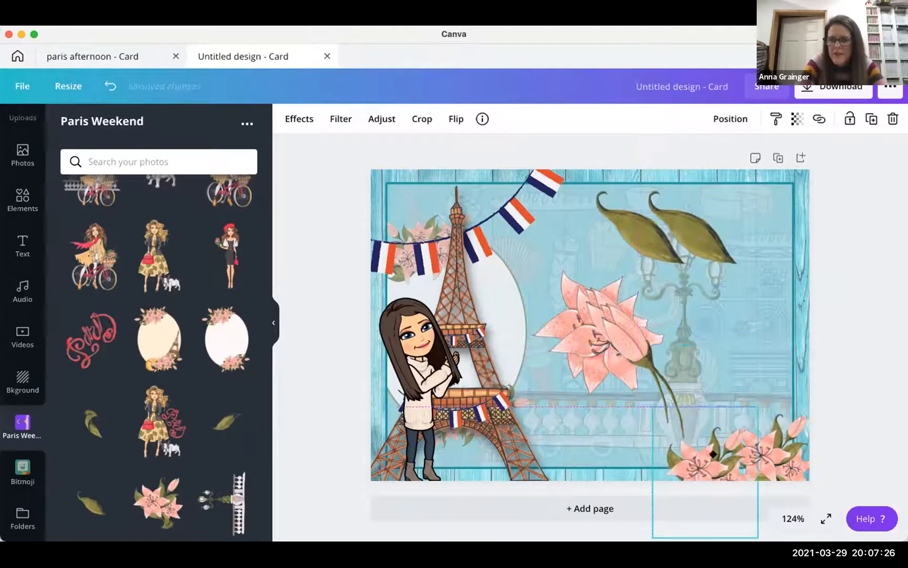
pyautogui.click(785, 448)
pyautogui.moveTo(698, 376); pyautogui.dragTo(671, 356)
pyautogui.moveTo(731, 401); pyautogui.dragTo(742, 417)
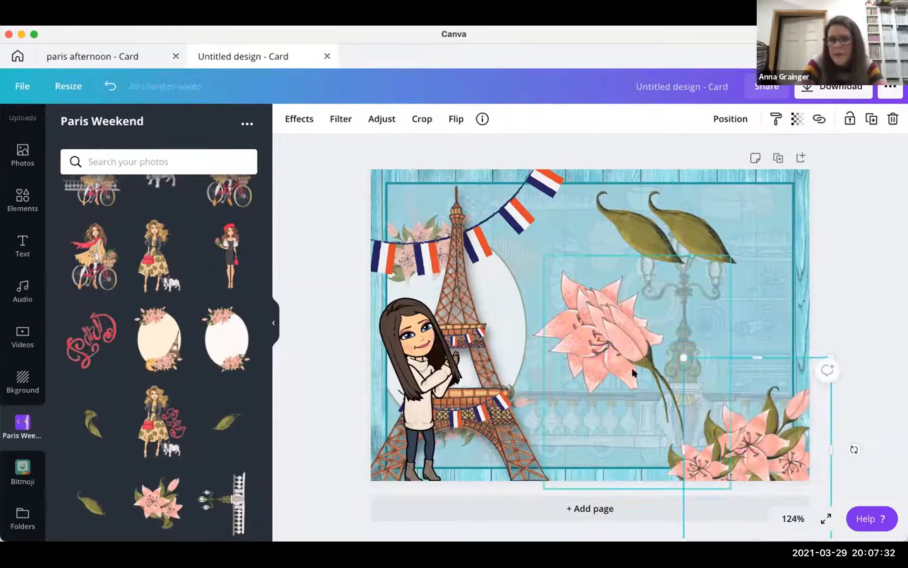
# - Arrange the leaves and pink buds into the card's top-right corner, shrinking the front flower
pyautogui.moveTo(627, 334); pyautogui.dragTo(693, 285)
pyautogui.click(622, 326)
pyautogui.moveTo(607, 355); pyautogui.dragTo(649, 277)
pyautogui.click(590, 353)
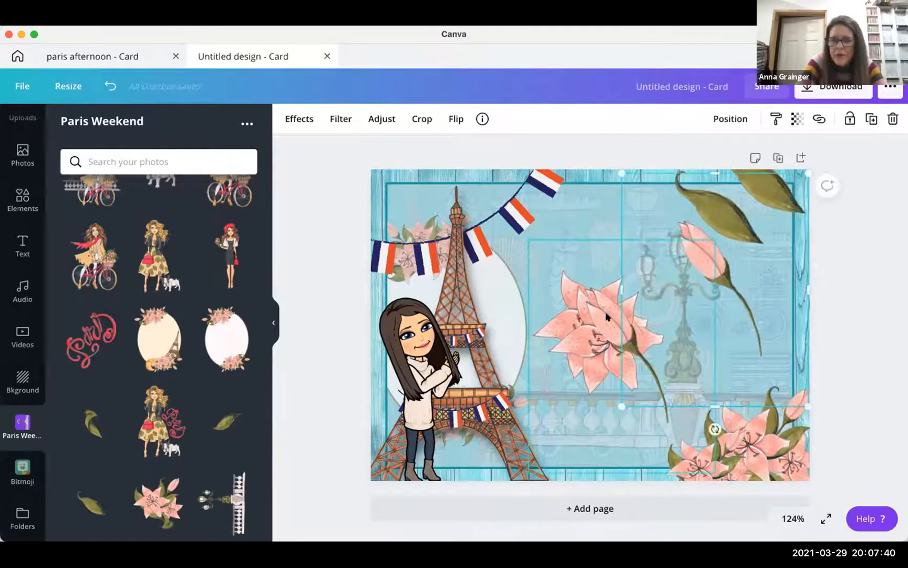
pyautogui.moveTo(694, 242); pyautogui.dragTo(684, 242)
pyautogui.click(572, 335)
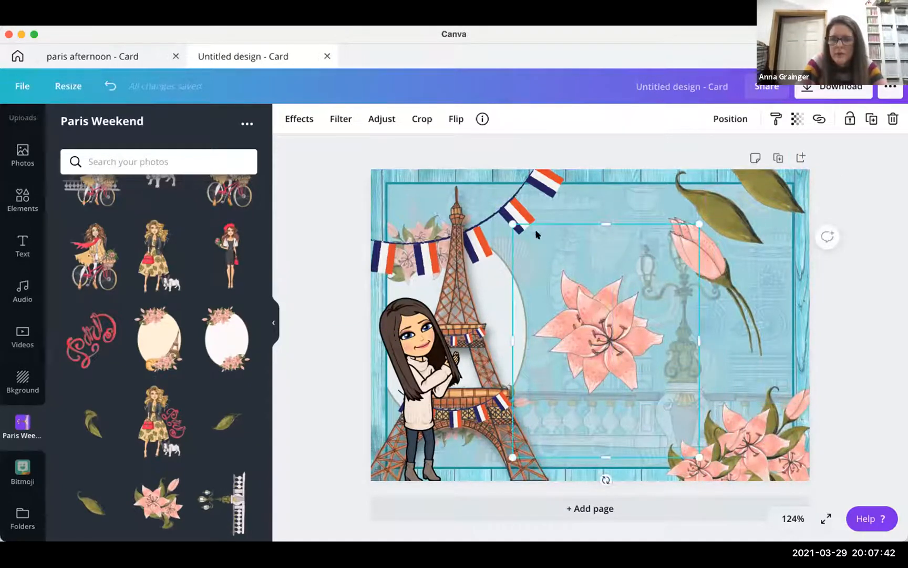
pyautogui.moveTo(566, 287); pyautogui.dragTo(582, 307)
pyautogui.moveTo(629, 373); pyautogui.dragTo(697, 359)
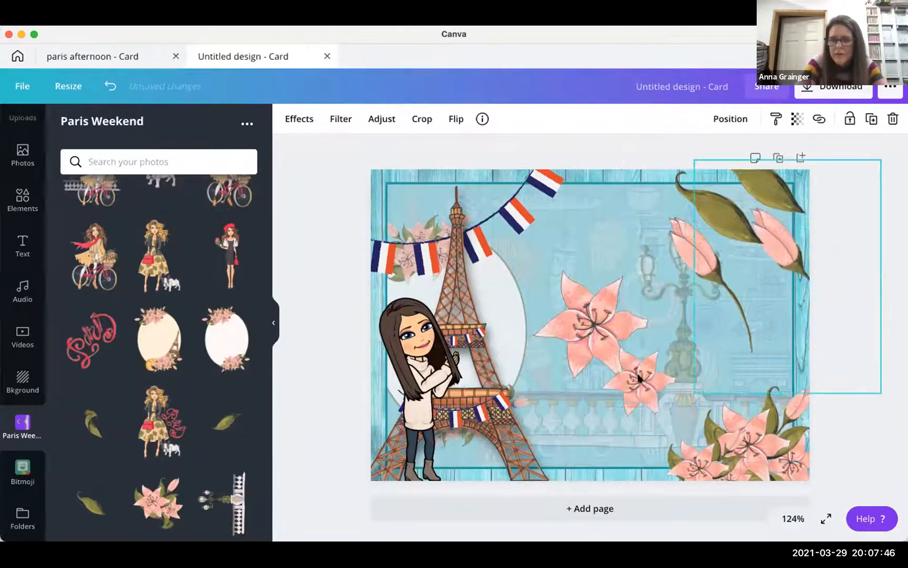
pyautogui.click(629, 392)
pyautogui.moveTo(706, 287); pyautogui.dragTo(712, 286)
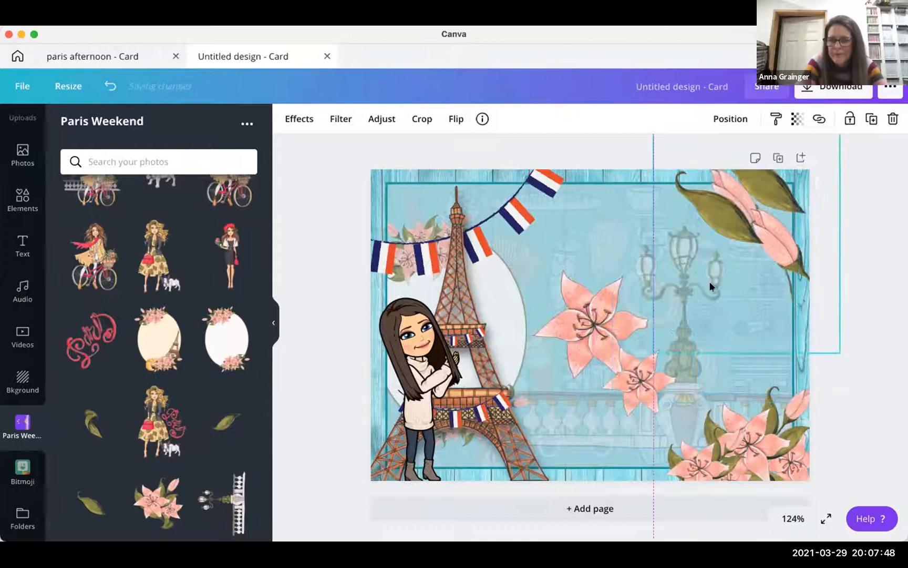
# - Resize the large pink flower and move it to the card's lower right
pyautogui.moveTo(632, 388); pyautogui.dragTo(651, 478)
pyautogui.click(597, 314)
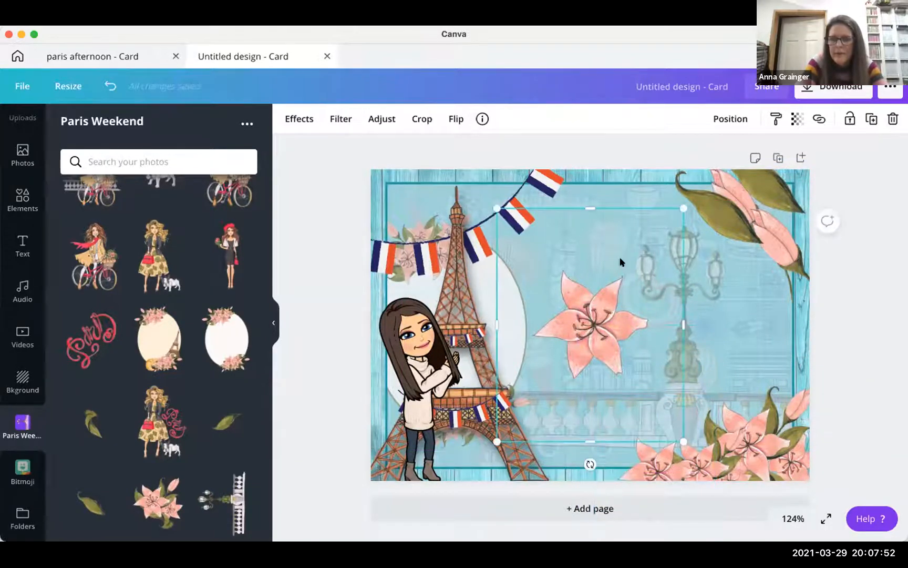
pyautogui.moveTo(645, 238); pyautogui.dragTo(563, 342)
pyautogui.moveTo(710, 378); pyautogui.dragTo(781, 386)
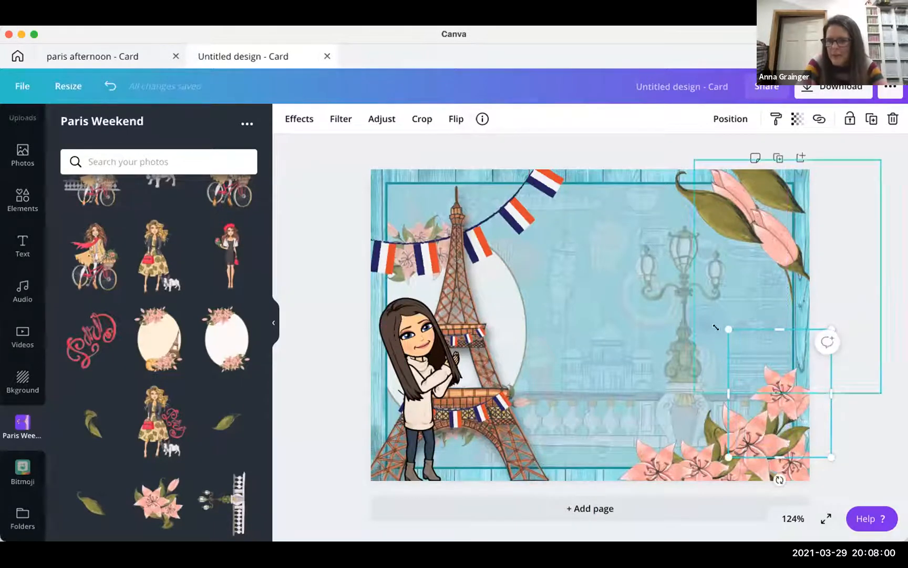
pyautogui.moveTo(714, 318); pyautogui.dragTo(706, 304)
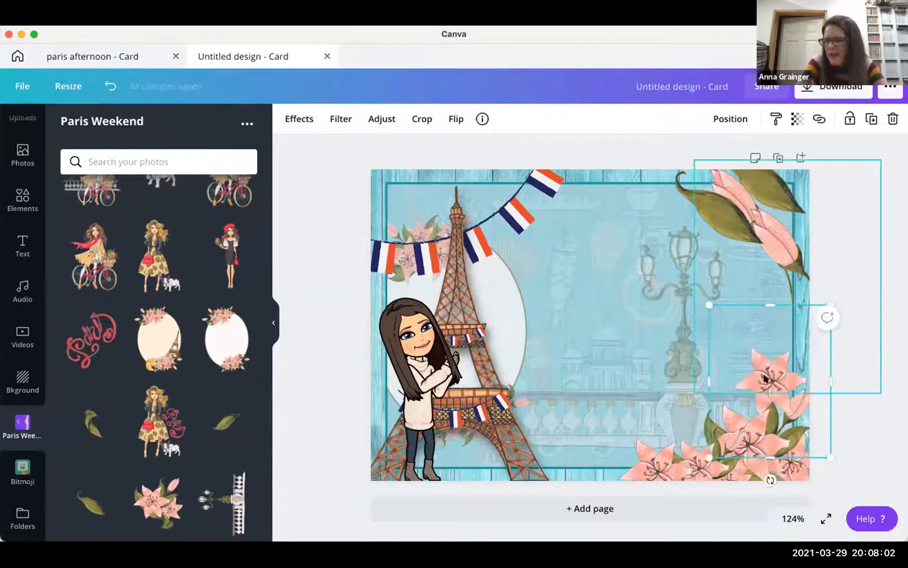
pyautogui.moveTo(764, 408); pyautogui.dragTo(774, 414)
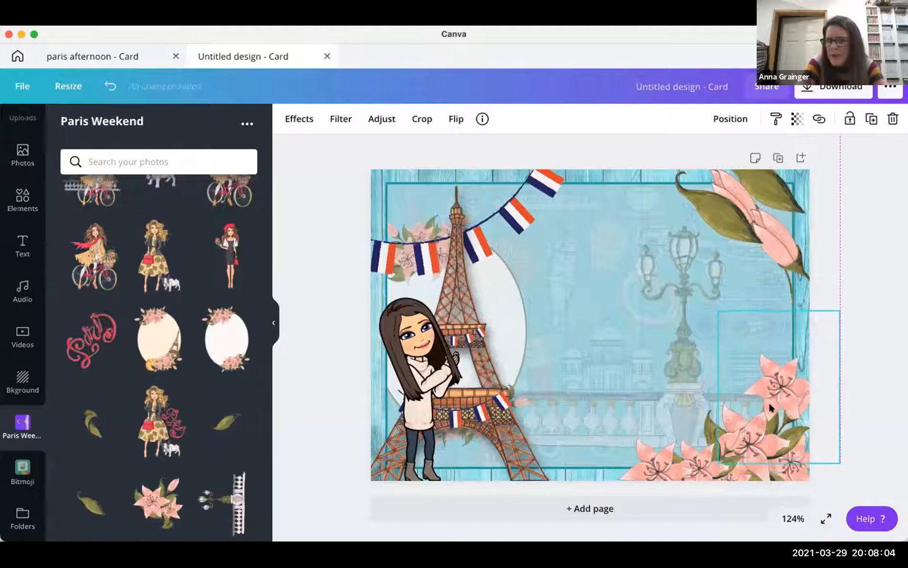
pyautogui.click(744, 119)
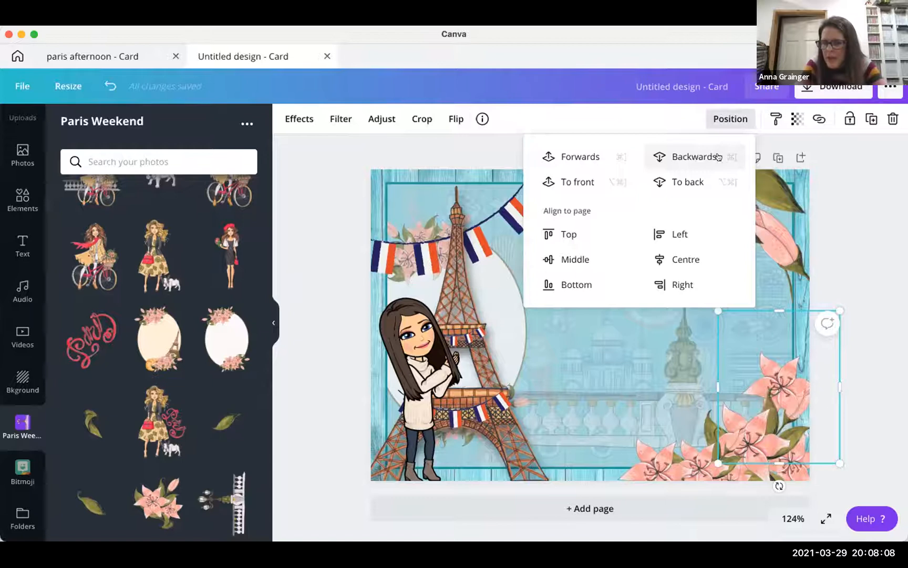
# - Move the top-right leaves down, shrink the bud, and tilt the small flower onto the right edge
pyautogui.click(780, 243)
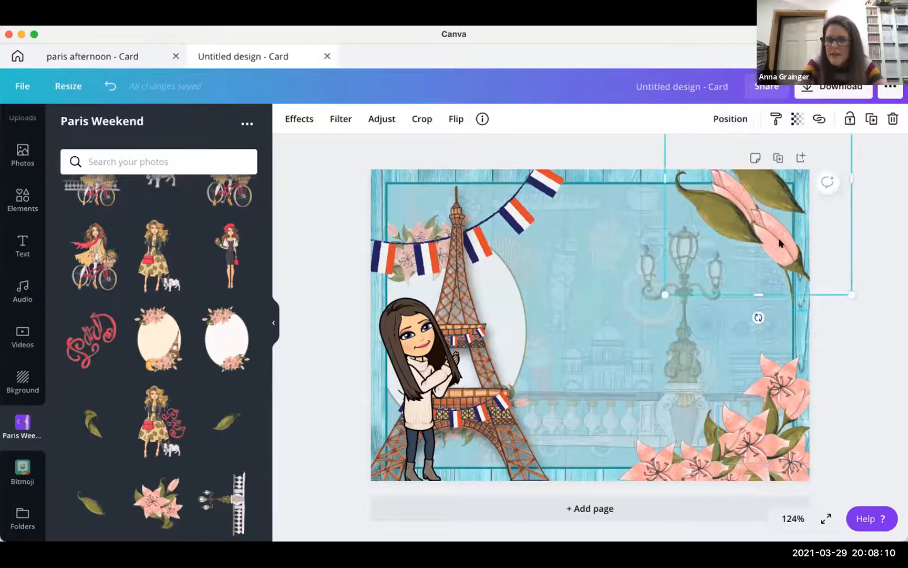
pyautogui.moveTo(780, 243); pyautogui.dragTo(668, 293)
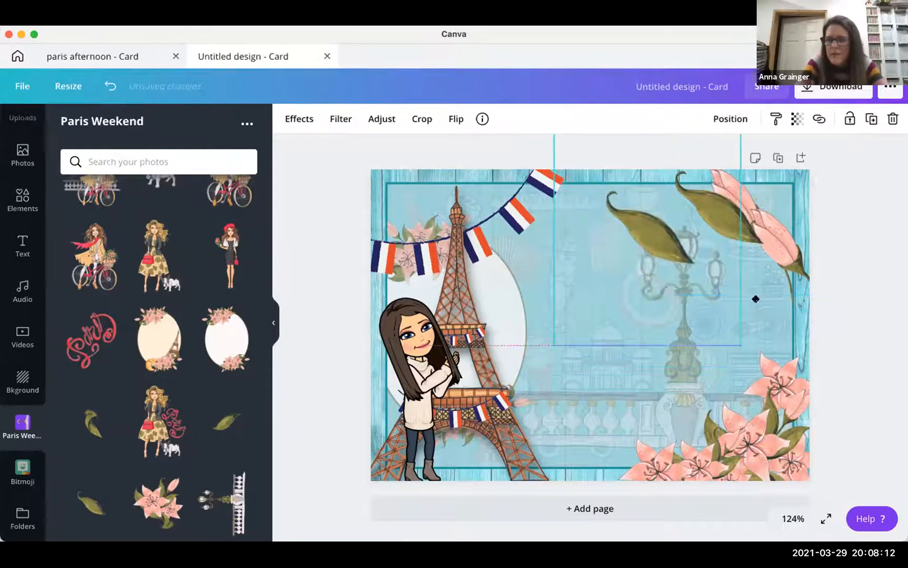
pyautogui.moveTo(794, 263); pyautogui.dragTo(650, 277)
pyautogui.moveTo(786, 245); pyautogui.dragTo(593, 365)
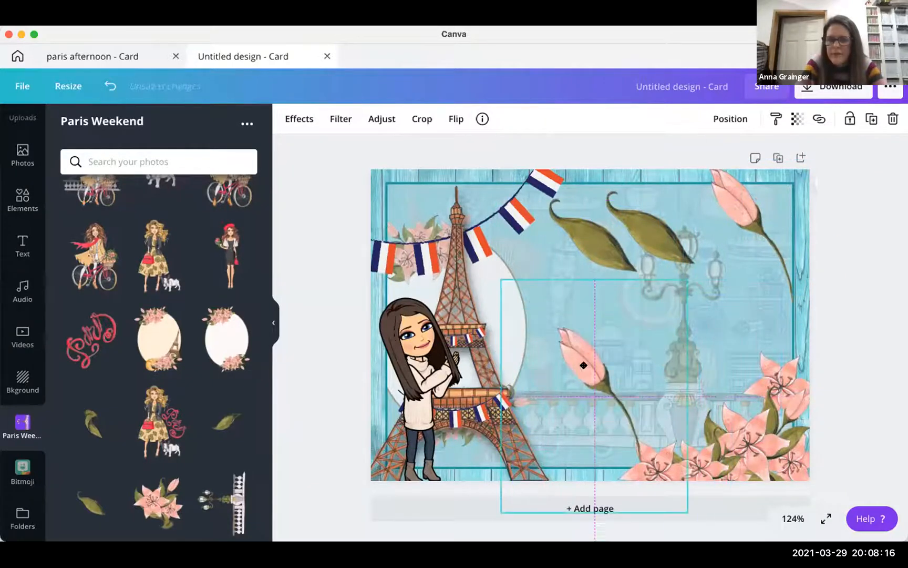
pyautogui.moveTo(563, 333); pyautogui.dragTo(644, 400)
pyautogui.moveTo(634, 532); pyautogui.dragTo(571, 501)
pyautogui.moveTo(766, 334); pyautogui.dragTo(788, 349)
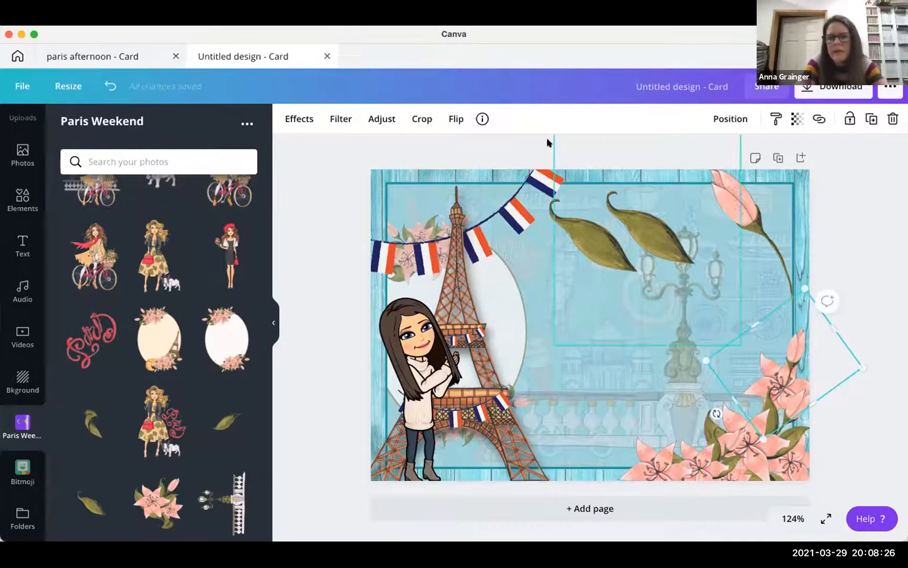
pyautogui.click(731, 119)
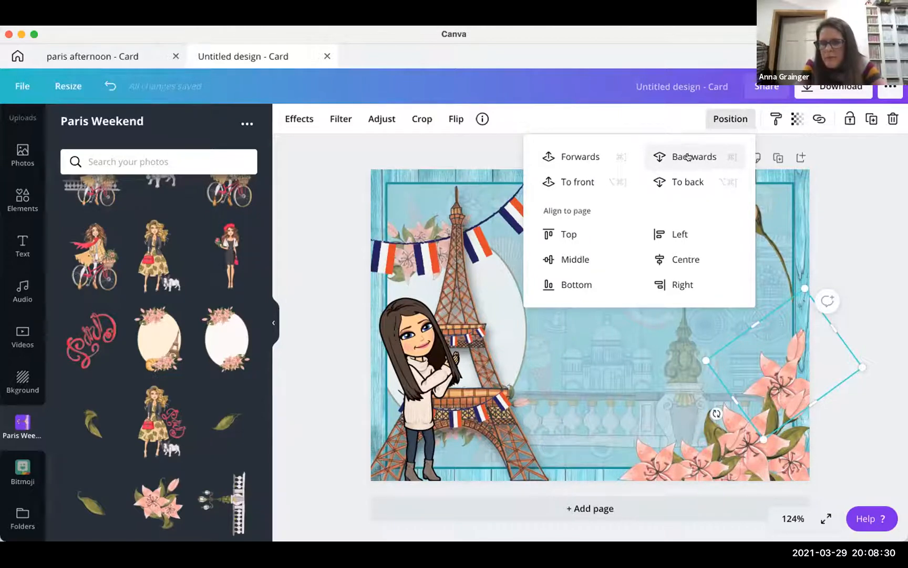
# - Drag the pink tulip bud from the top-right corner to the middle of the card
pyautogui.click(831, 201)
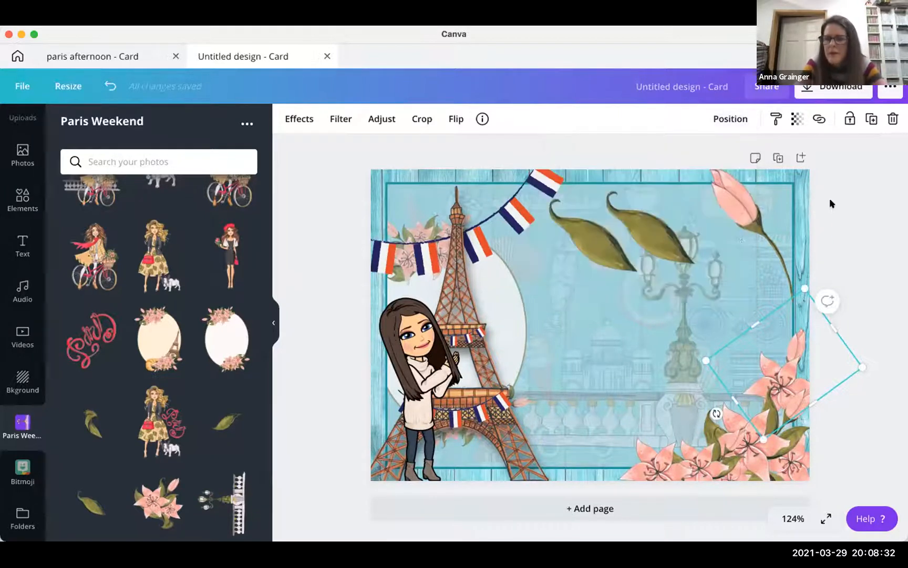
pyautogui.moveTo(728, 224); pyautogui.dragTo(574, 355)
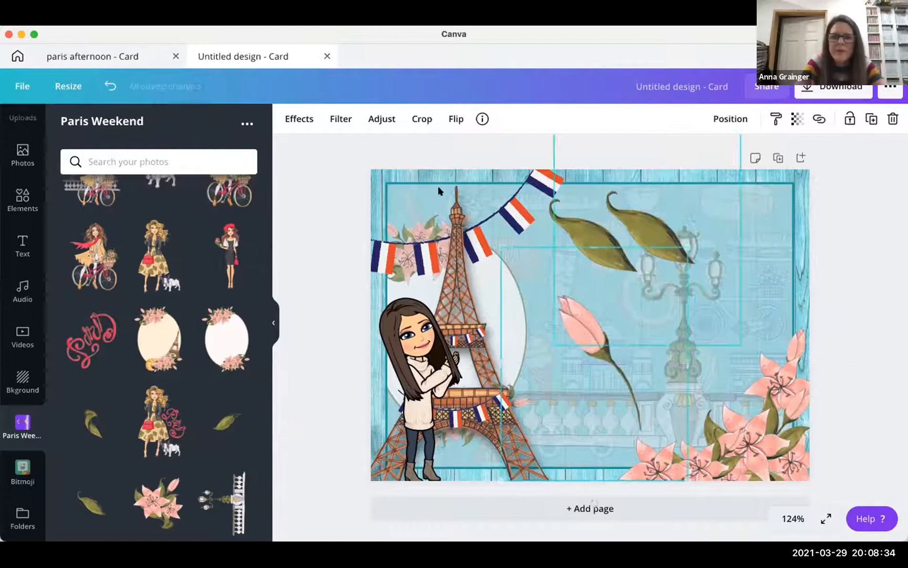
pyautogui.click(455, 120)
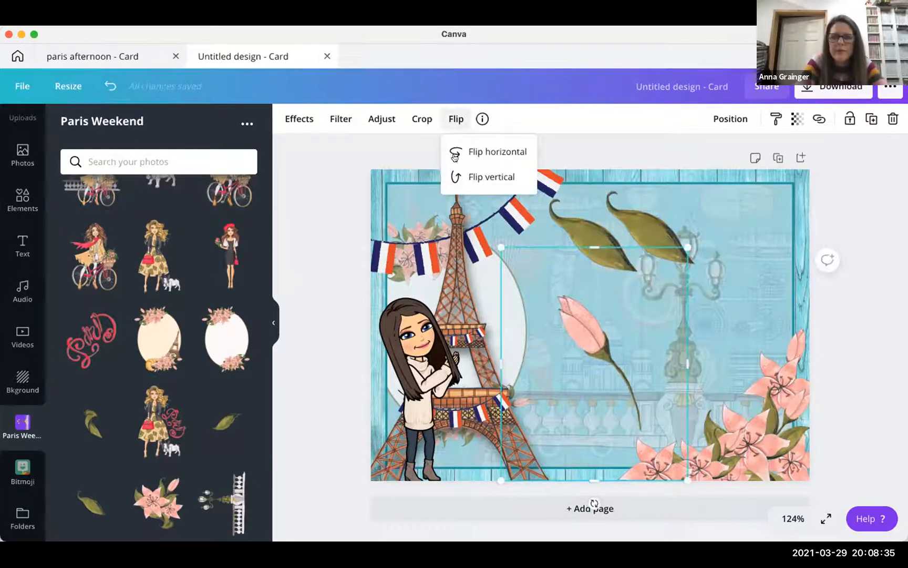
# - Flip, rotate and shrink the pink bud, place it at the bottom edge, and send it backward
pyautogui.click(482, 176)
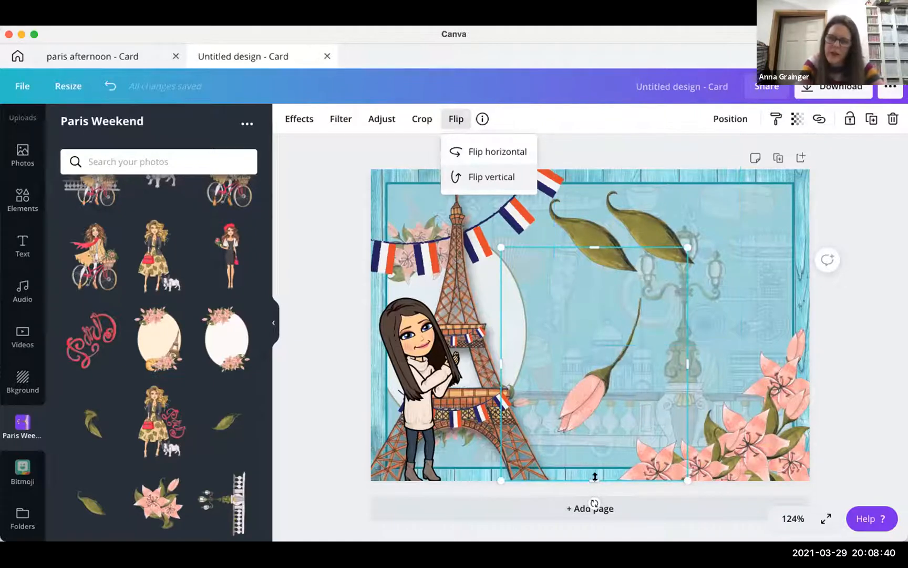
pyautogui.moveTo(593, 501); pyautogui.dragTo(525, 455)
pyautogui.moveTo(483, 362); pyautogui.dragTo(460, 351)
pyautogui.moveTo(570, 335); pyautogui.dragTo(590, 360)
pyautogui.moveTo(592, 437); pyautogui.dragTo(614, 447)
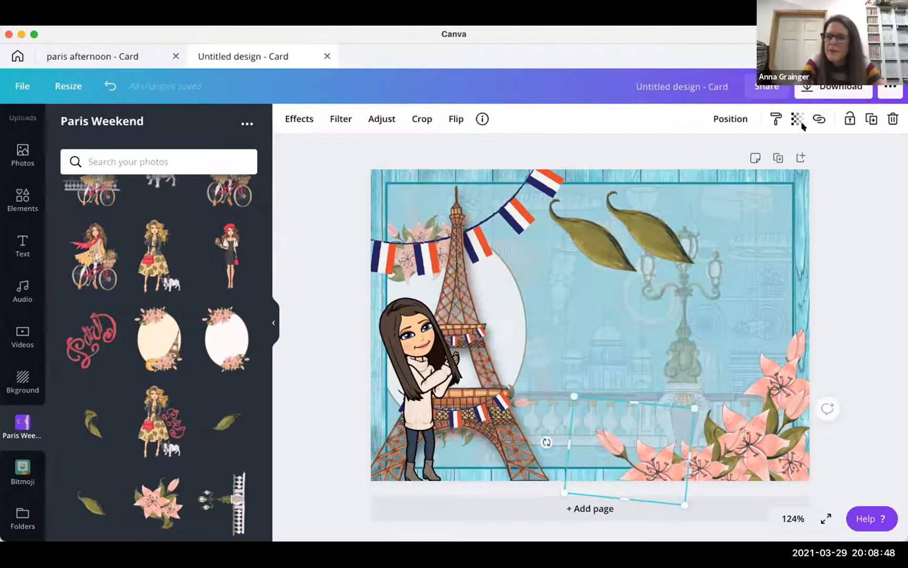
pyautogui.click(734, 118)
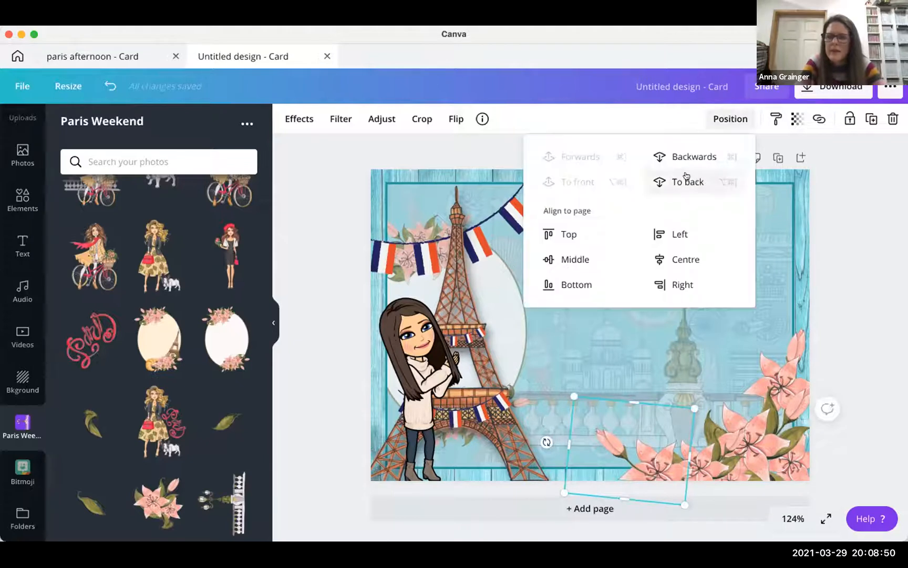
pyautogui.click(694, 156)
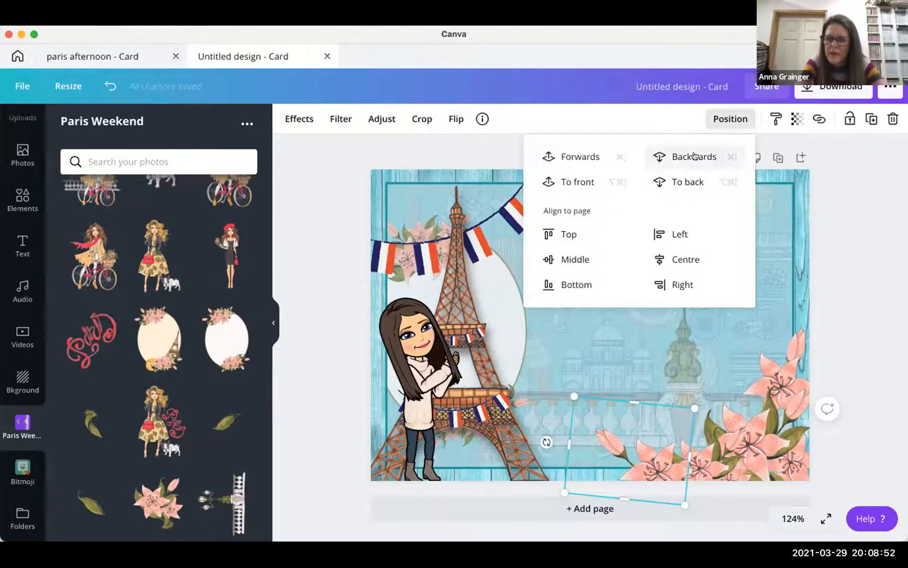
pyautogui.click(731, 118)
# - Shrink the right-hand green leaf and move it down, undoing an accidental send-to-back
pyautogui.click(644, 225)
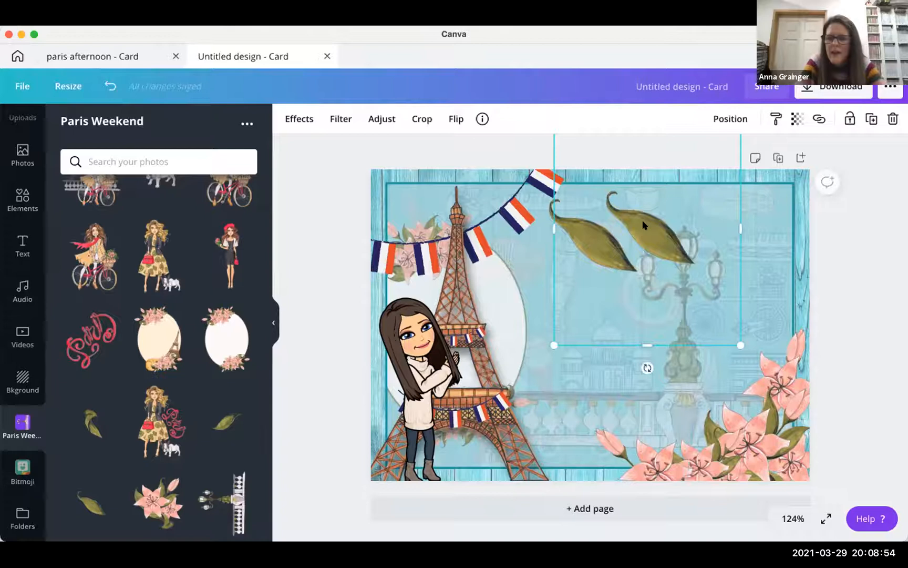
pyautogui.moveTo(690, 267); pyautogui.dragTo(621, 393)
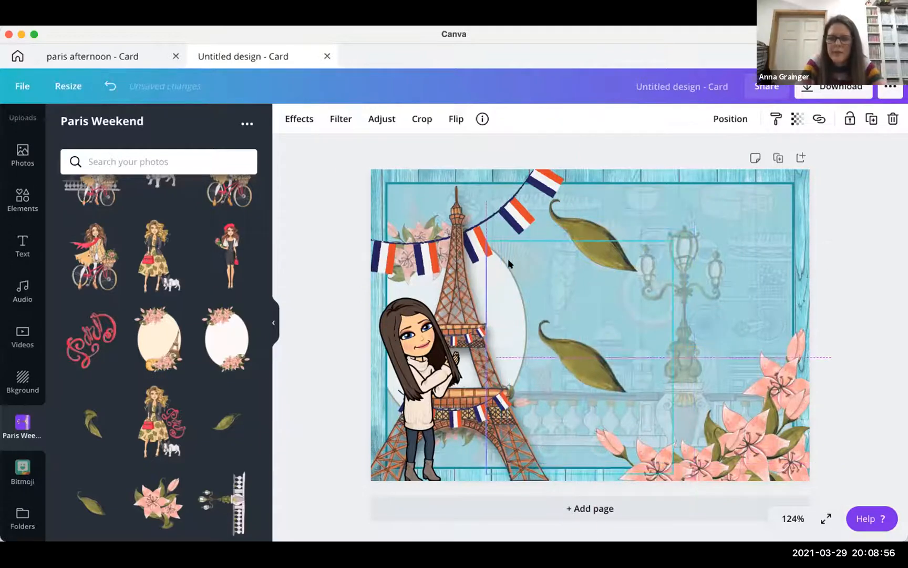
pyautogui.moveTo(483, 240); pyautogui.dragTo(567, 342)
pyautogui.click(731, 119)
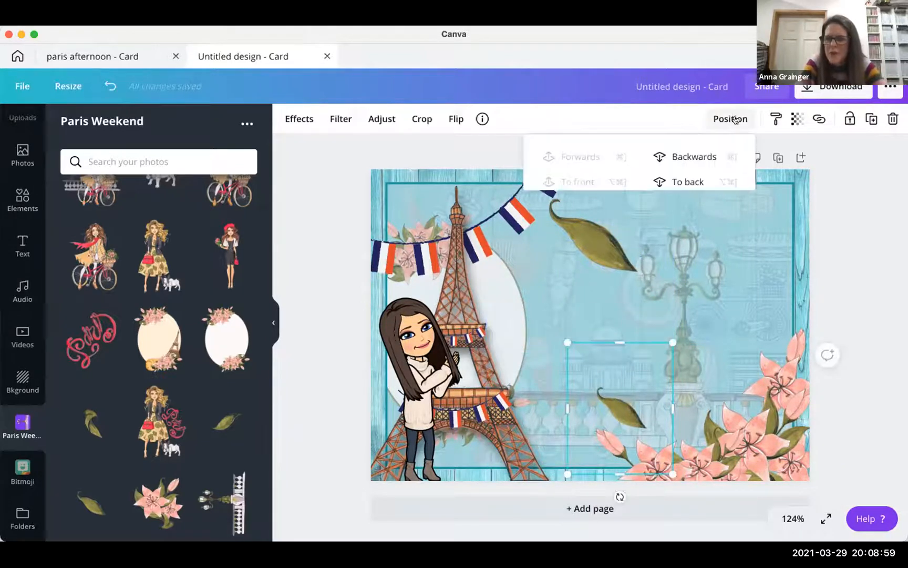
pyautogui.click(688, 182)
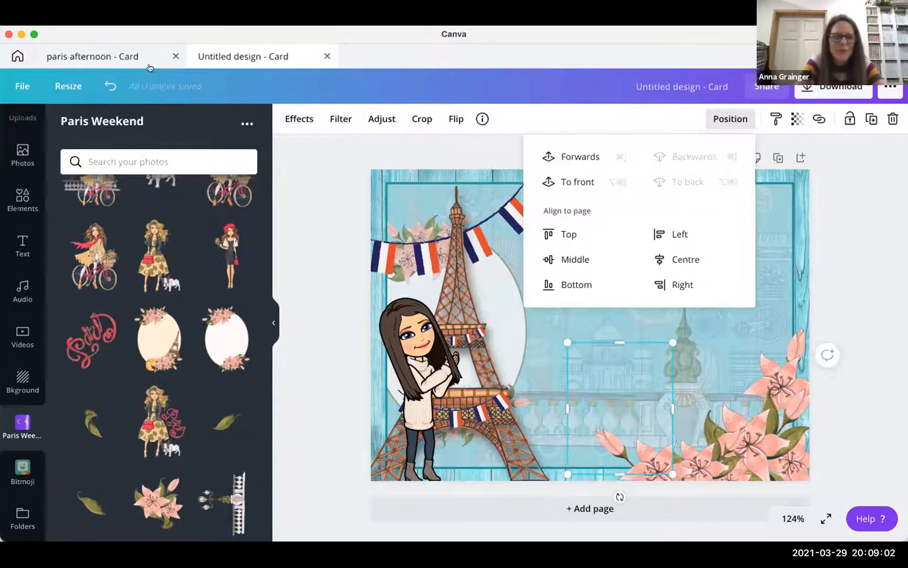
pyautogui.click(103, 85)
pyautogui.click(108, 85)
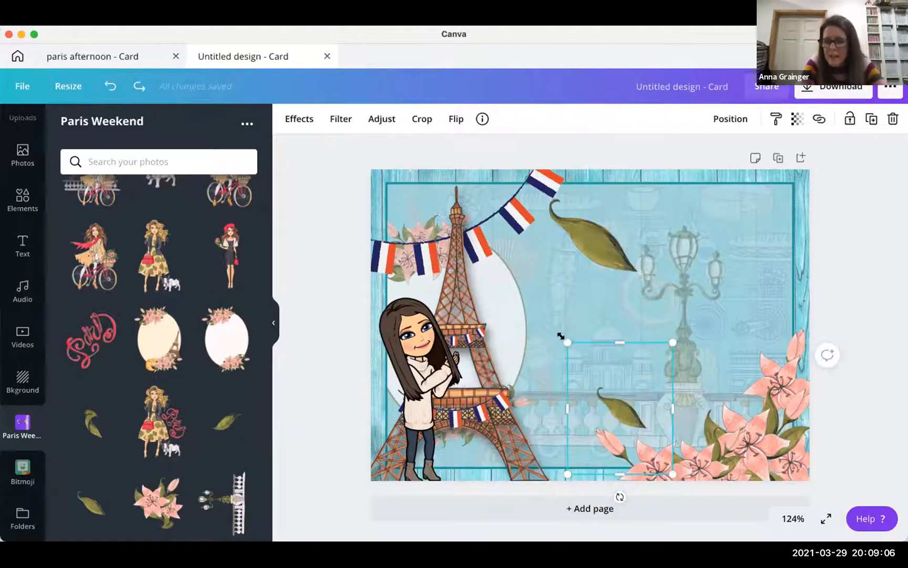
# - Shrink the small leaf further, tuck it among the flowers and send it back one layer
pyautogui.moveTo(596, 370)
pyautogui.mouseDown()
pyautogui.moveTo(605, 383)
pyautogui.moveTo(574, 361)
pyautogui.moveTo(580, 363)
pyautogui.mouseUp()
pyautogui.moveTo(624, 453); pyautogui.dragTo(617, 490)
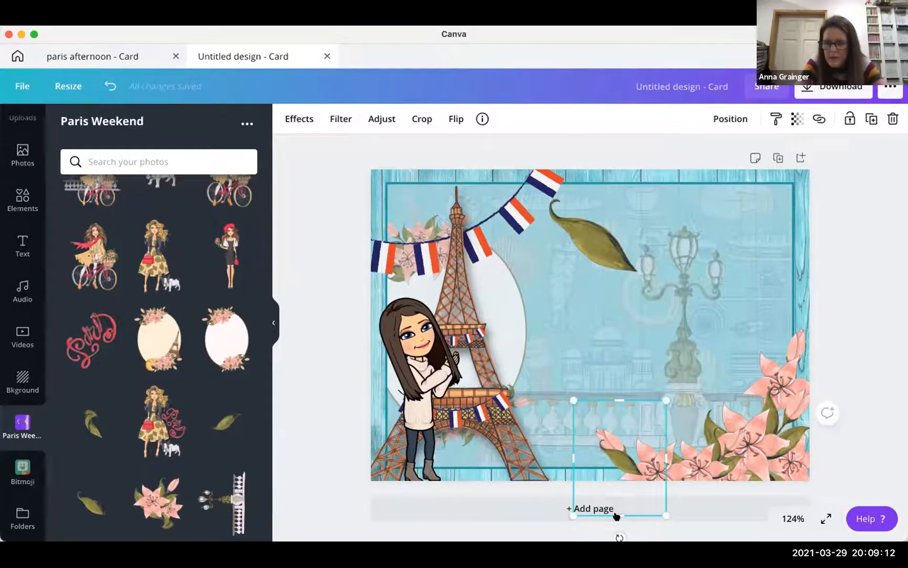
pyautogui.scroll(-1, 616, 515)
pyautogui.moveTo(622, 517); pyautogui.dragTo(642, 504)
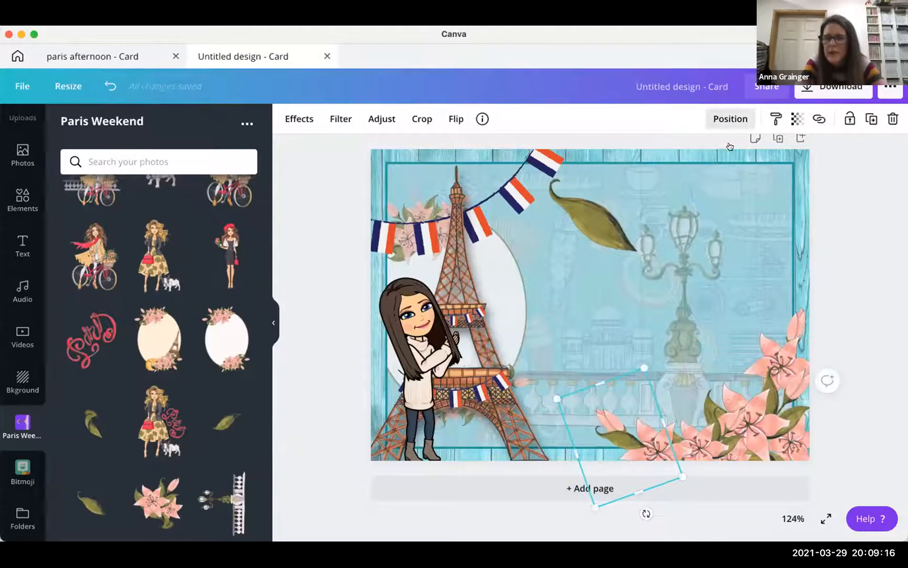
pyautogui.click(730, 119)
pyautogui.click(693, 159)
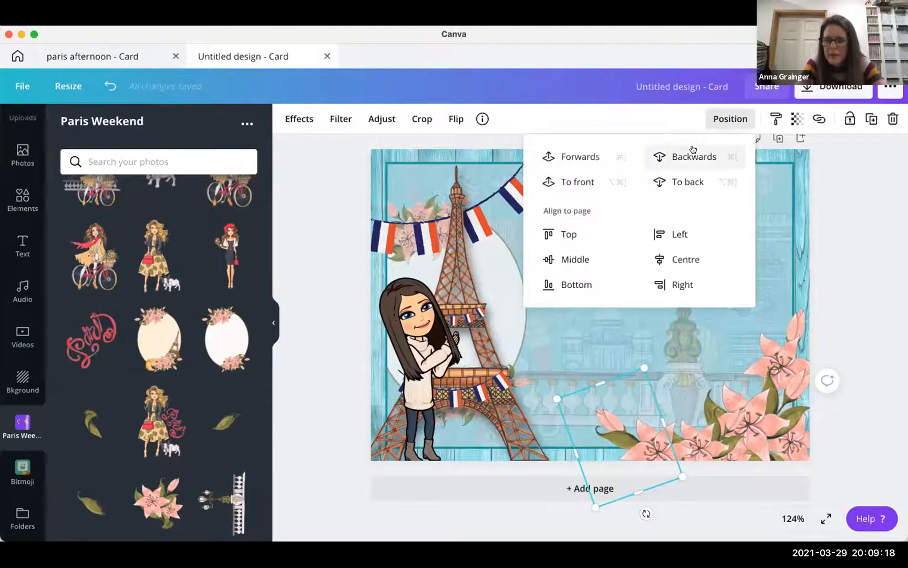
pyautogui.click(850, 204)
# - Rotate the large leaf to about 83°, shrink it onto the right edge and tuck it behind the pink flower
pyautogui.click(607, 231)
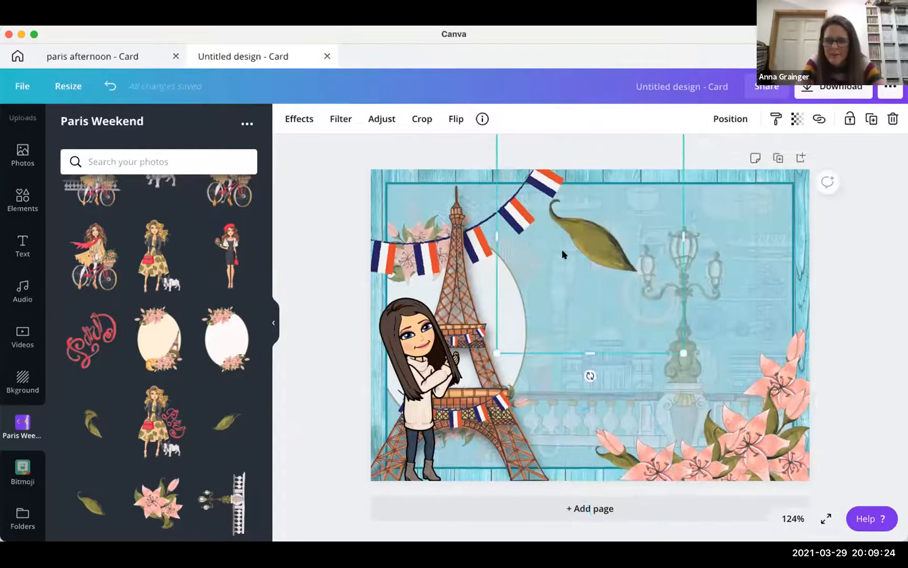
pyautogui.moveTo(583, 239); pyautogui.dragTo(639, 230)
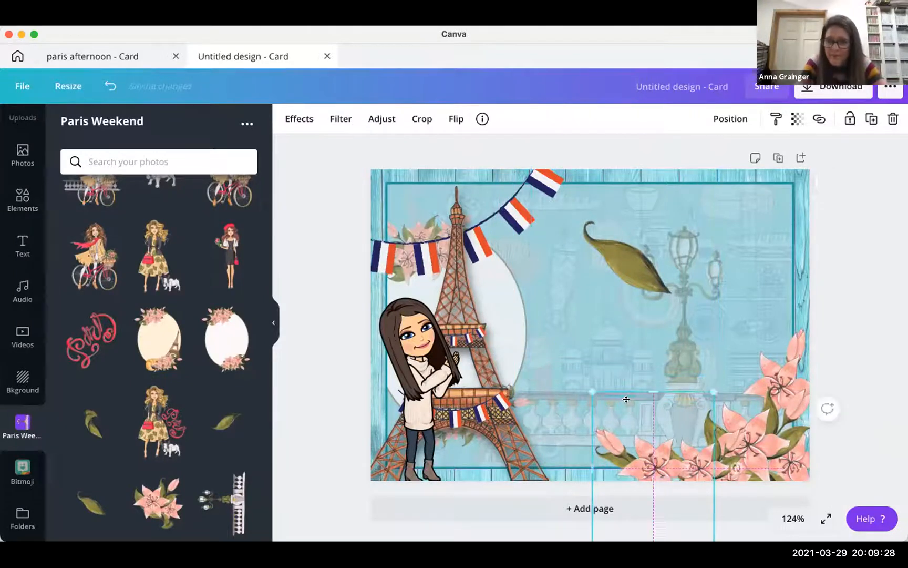
pyautogui.moveTo(647, 314); pyautogui.dragTo(646, 314)
pyautogui.moveTo(624, 390); pyautogui.dragTo(544, 264)
pyautogui.moveTo(683, 203); pyautogui.dragTo(689, 231)
pyautogui.moveTo(603, 284); pyautogui.dragTo(794, 354)
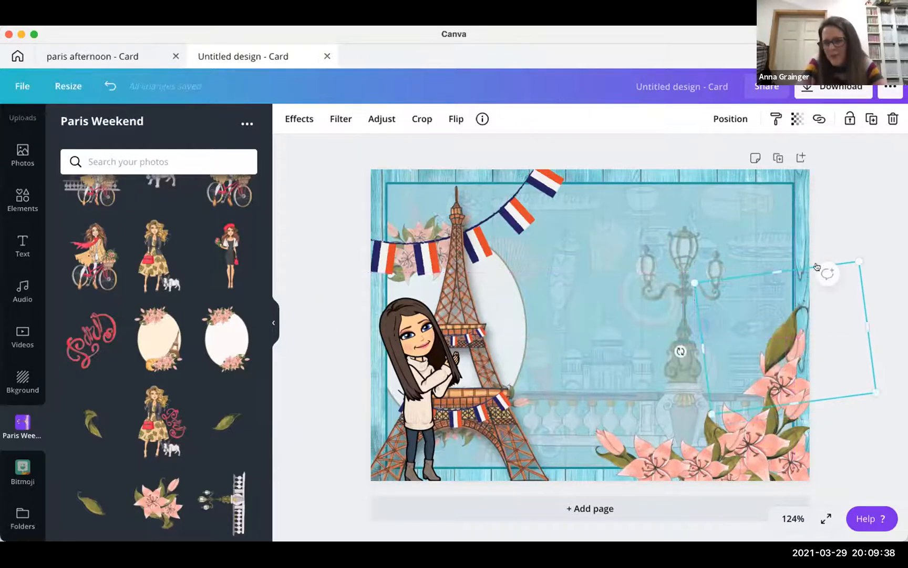
pyautogui.moveTo(678, 347); pyautogui.dragTo(697, 381)
pyautogui.moveTo(826, 246); pyautogui.dragTo(803, 285)
pyautogui.moveTo(773, 358); pyautogui.dragTo(781, 347)
pyautogui.click(730, 118)
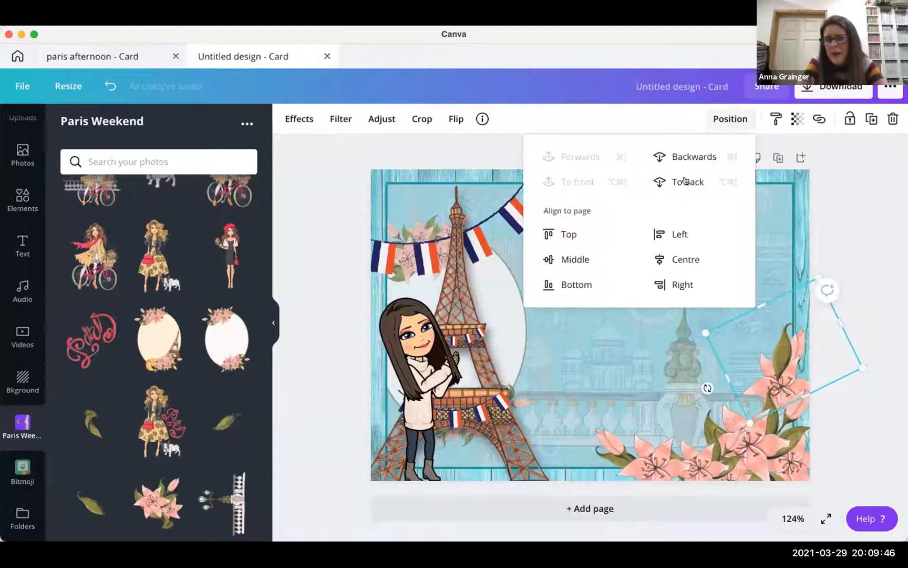
pyautogui.click(684, 157)
pyautogui.click(881, 249)
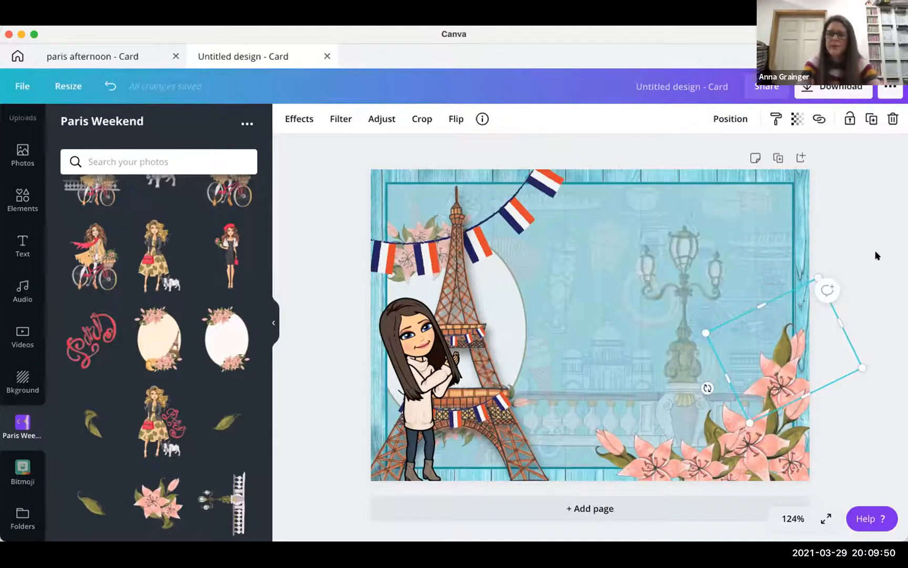
pyautogui.click(861, 273)
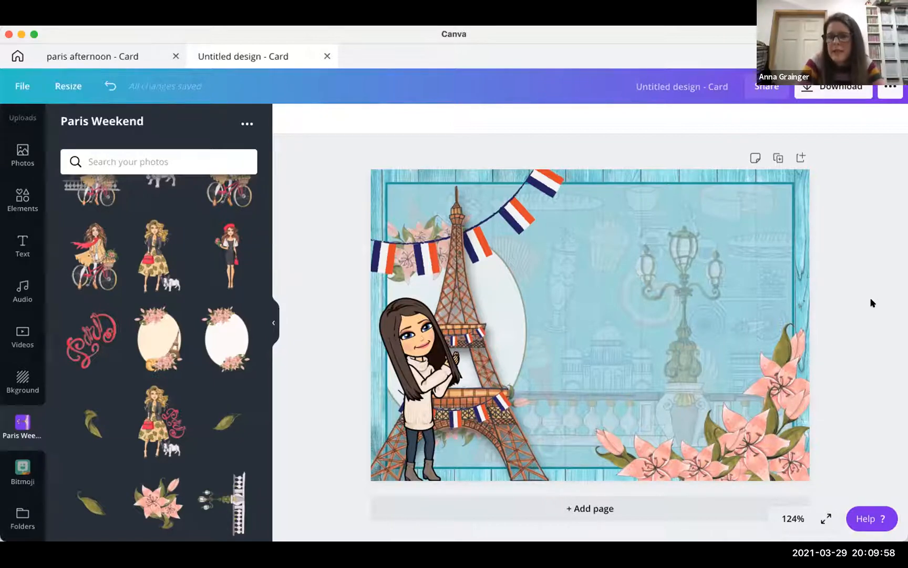
# - Marquee-select the bottom-right lilies, bud and leaves and lock them together
pyautogui.moveTo(841, 263); pyautogui.dragTo(579, 488)
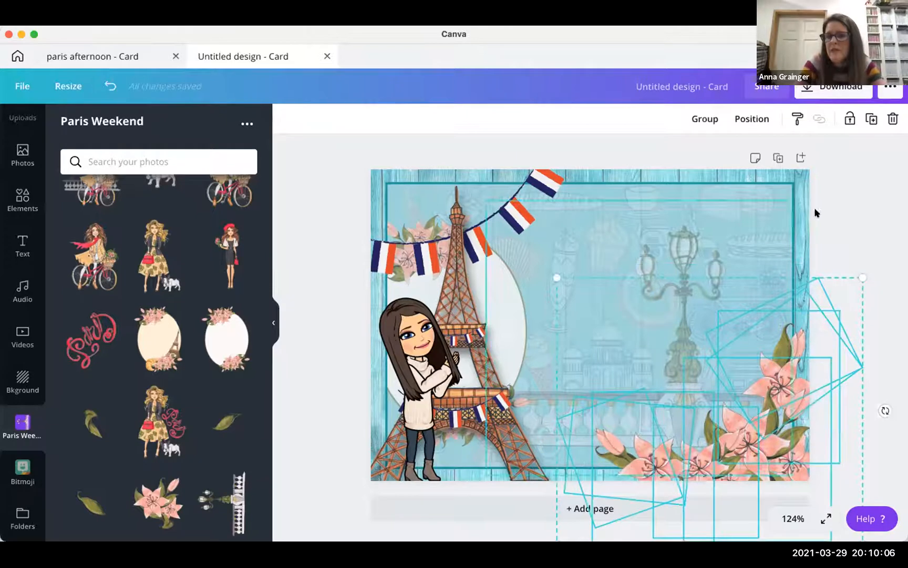
pyautogui.click(847, 120)
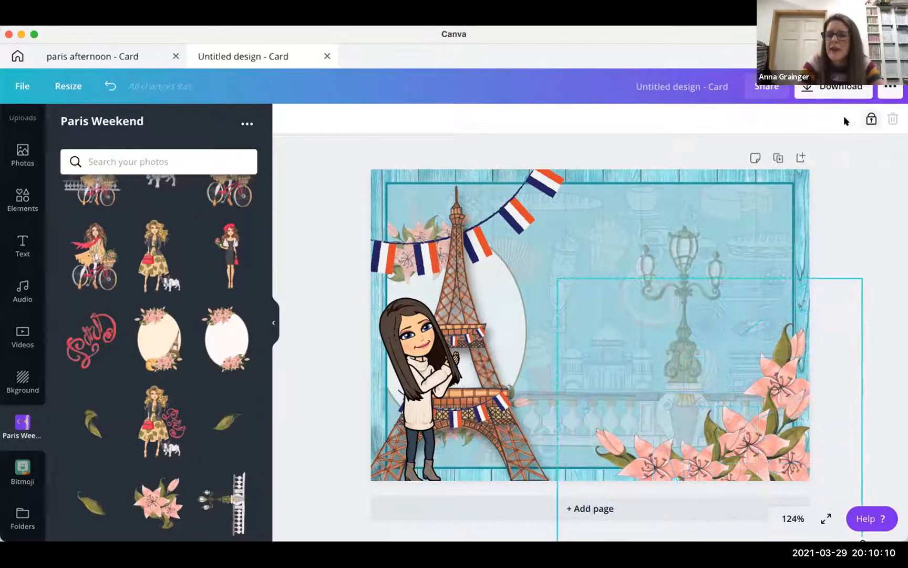
pyautogui.click(854, 196)
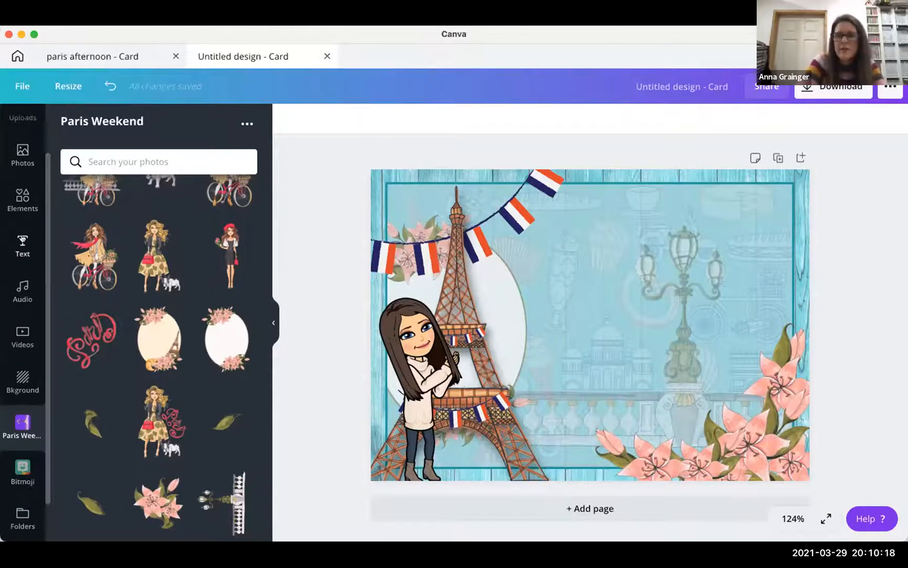
# - Bring up the Text panel's heading styles, Recently Used designs and font combinations
pyautogui.click(23, 241)
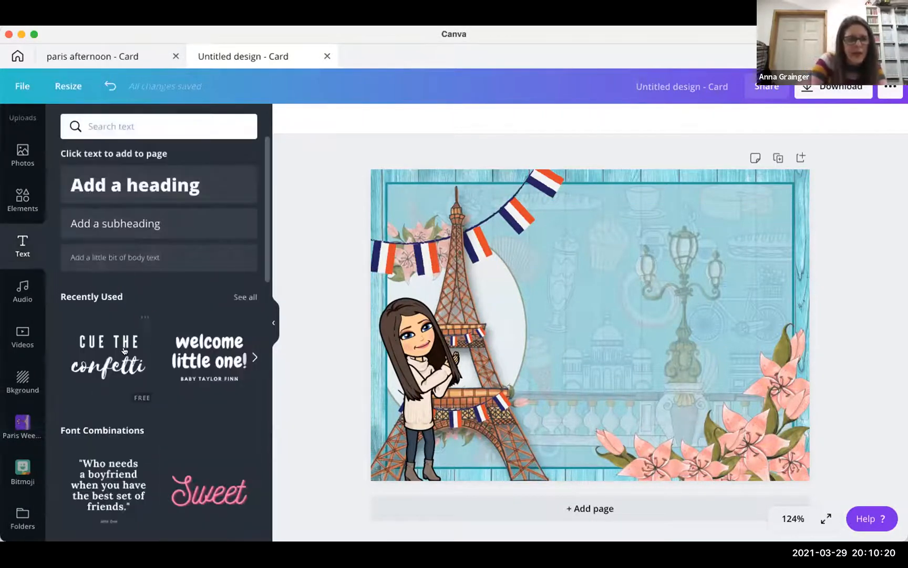
pyautogui.scroll(-1, 82, 348)
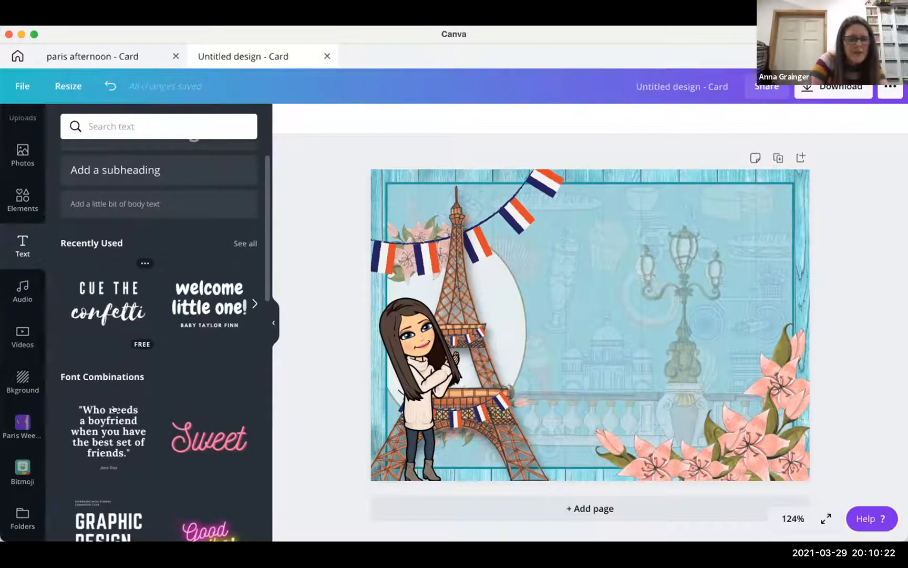
pyautogui.scroll(1, 117, 297)
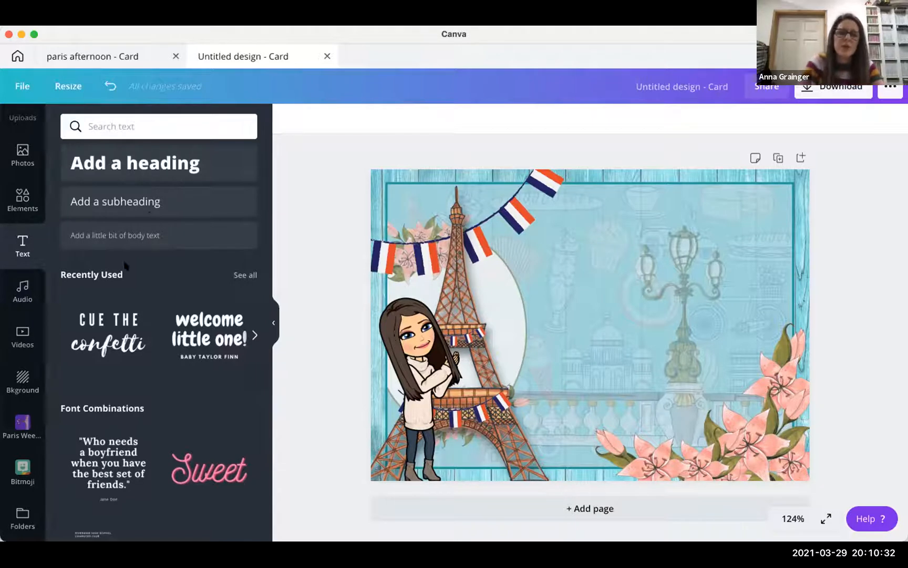
pyautogui.scroll(-3, 124, 323)
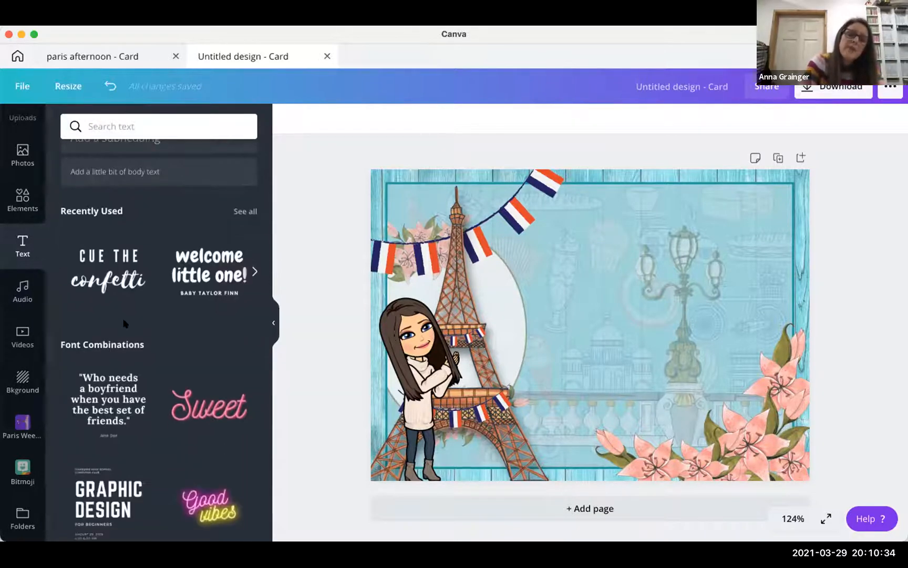
pyautogui.scroll(1, 124, 293)
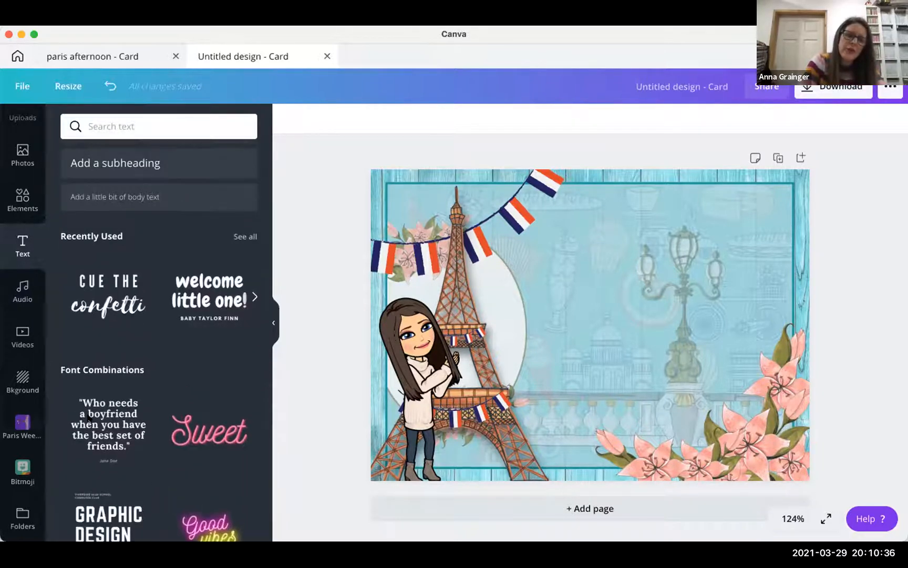
pyautogui.scroll(-10, 88, 421)
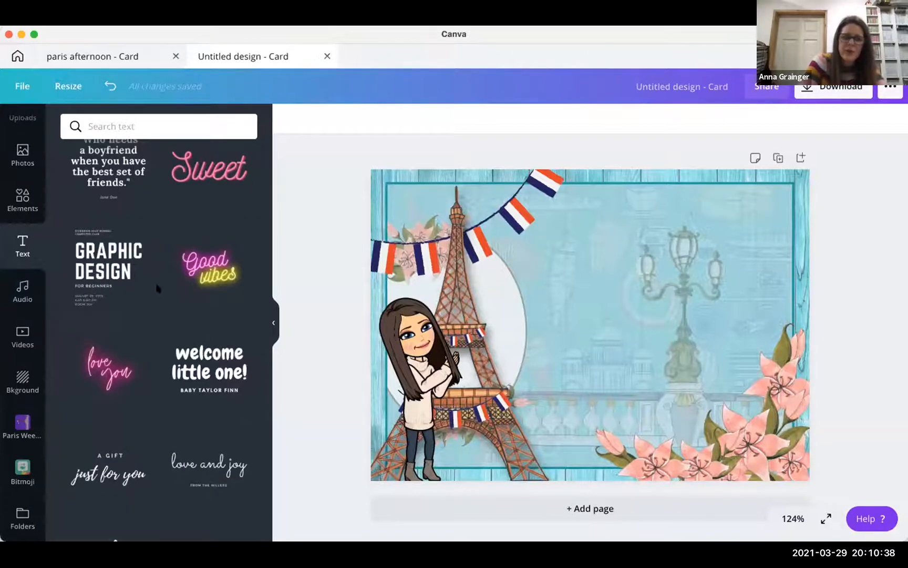
pyautogui.scroll(-5, 146, 438)
pyautogui.scroll(11, 147, 442)
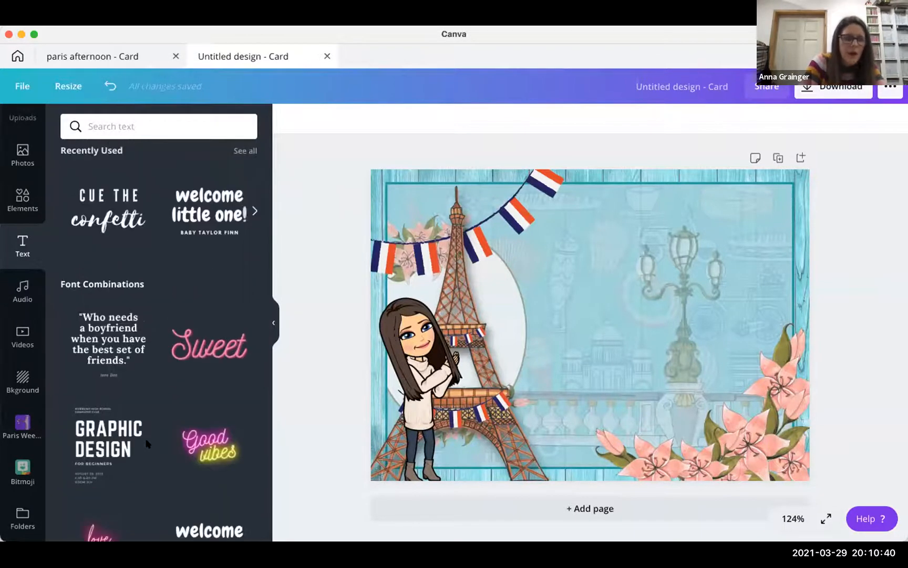
pyautogui.scroll(2, 126, 294)
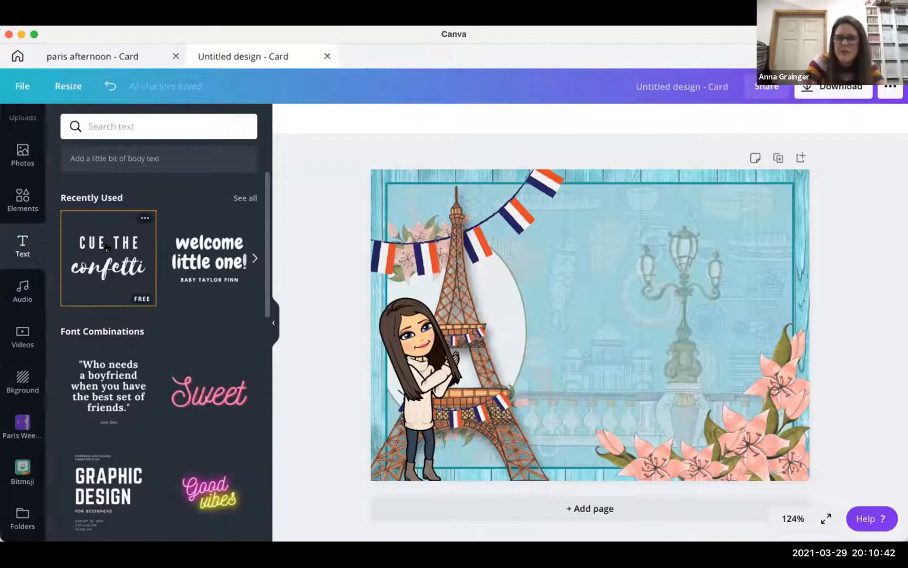
# - Add the 'Cue the confetti' text combination and shrink it to the right of the Eiffel Tower
pyautogui.click(106, 247)
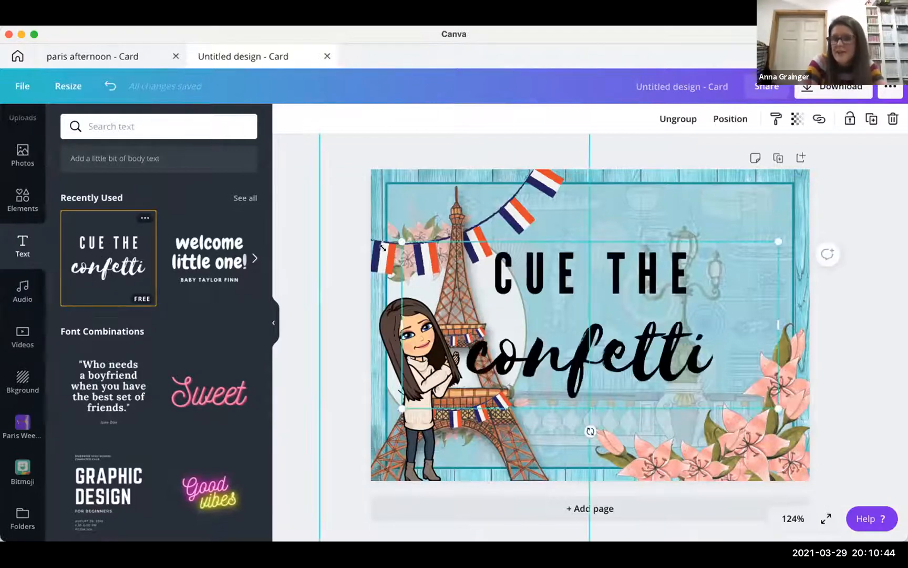
pyautogui.moveTo(401, 239); pyautogui.dragTo(502, 286)
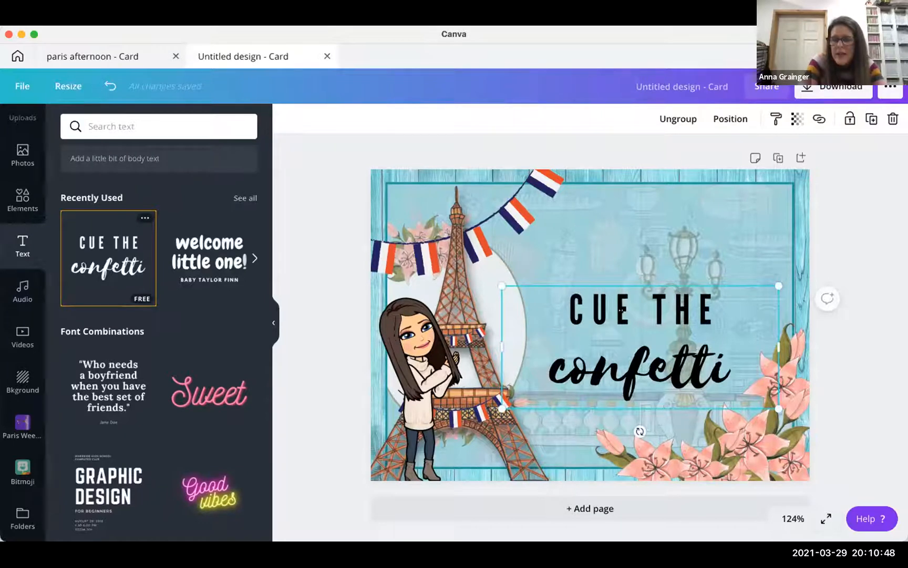
pyautogui.click(603, 310)
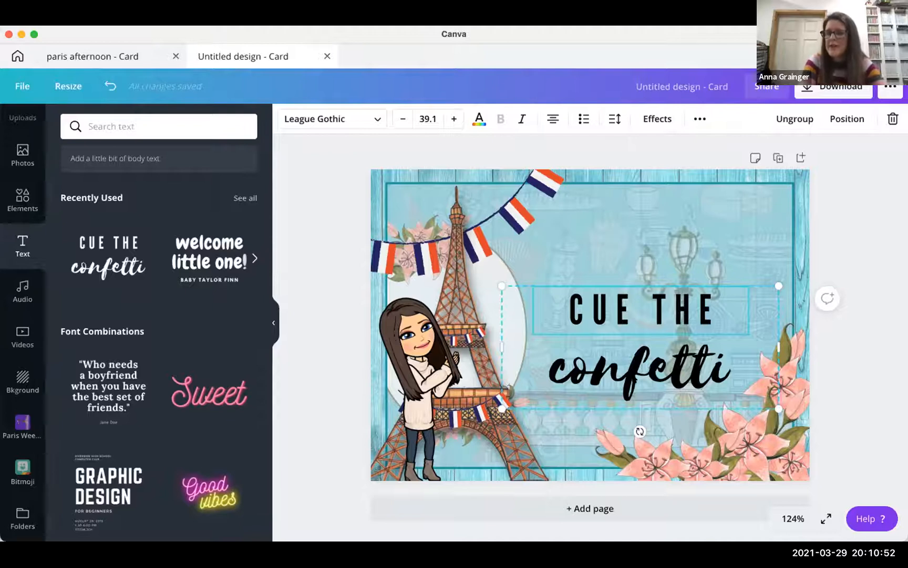
pyautogui.click(627, 346)
pyautogui.click(623, 313)
pyautogui.moveTo(623, 314)
pyautogui.mouseDown()
pyautogui.moveTo(623, 268)
pyautogui.moveTo(613, 288)
pyautogui.moveTo(622, 303)
pyautogui.moveTo(631, 298)
pyautogui.mouseUp()
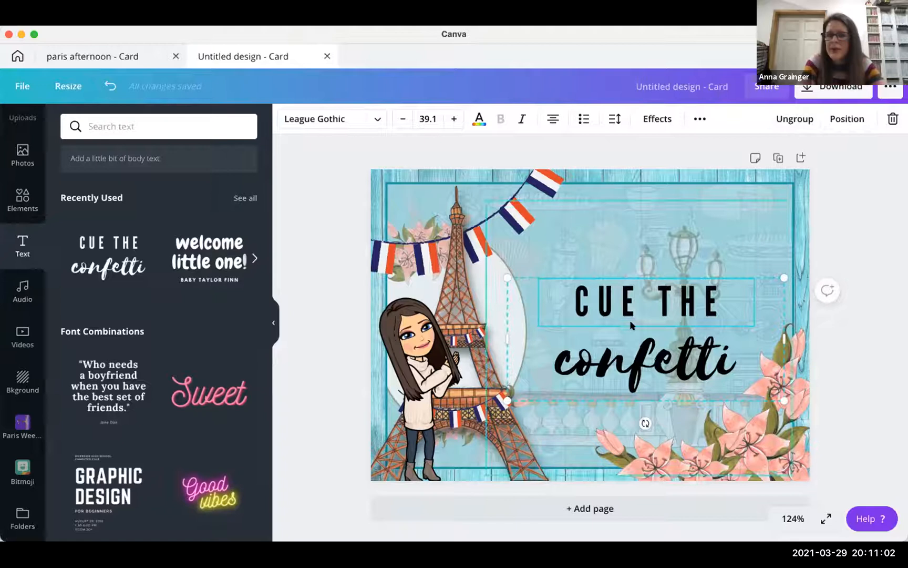
# - Ungroup the combination and move 'CUE THE' left, above the script 'confetti'
pyautogui.doubleClick(541, 287)
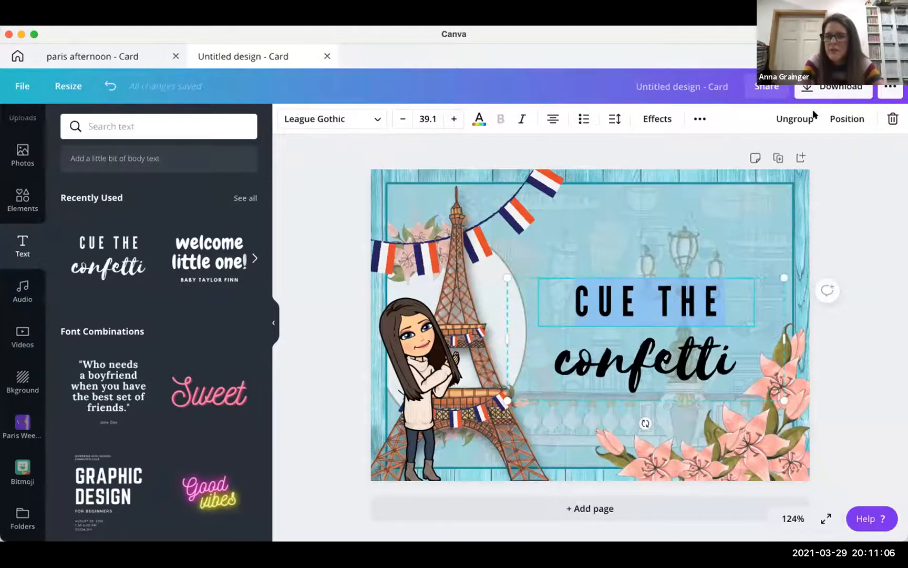
pyautogui.click(791, 120)
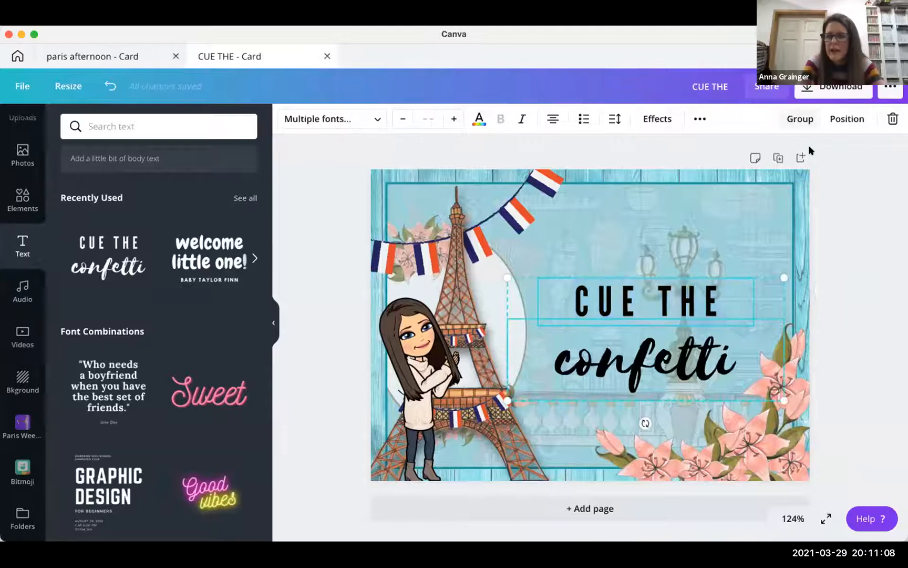
pyautogui.click(830, 208)
pyautogui.moveTo(688, 299); pyautogui.dragTo(613, 330)
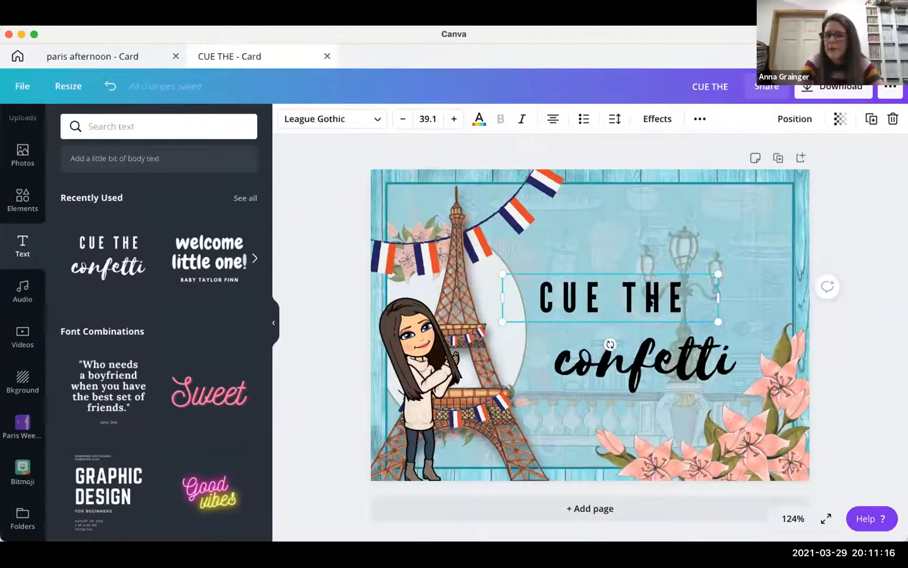
pyautogui.moveTo(637, 297); pyautogui.dragTo(629, 309)
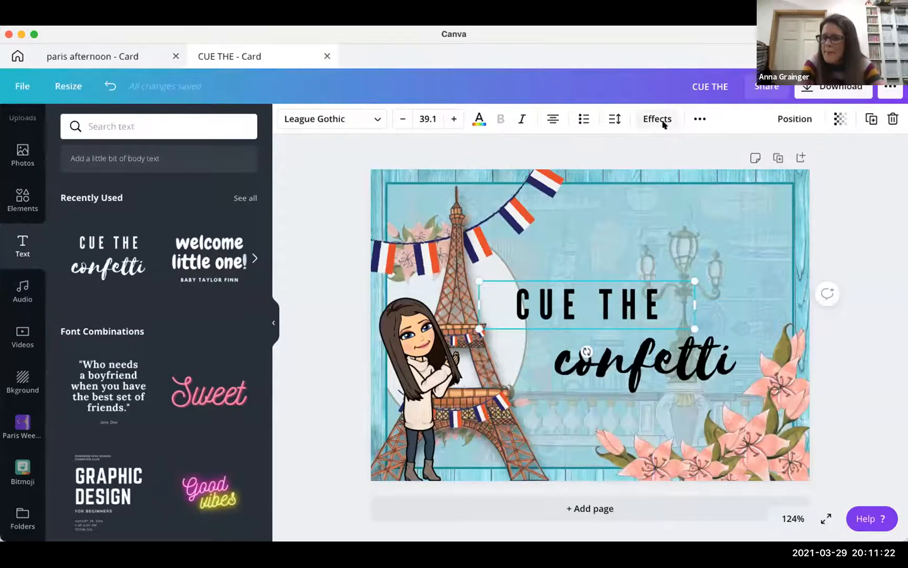
# - Replace 'CUE THE' with 'TRÈS BIEN' and select the whole heading
pyautogui.doubleClick(653, 301)
pyautogui.write('T')
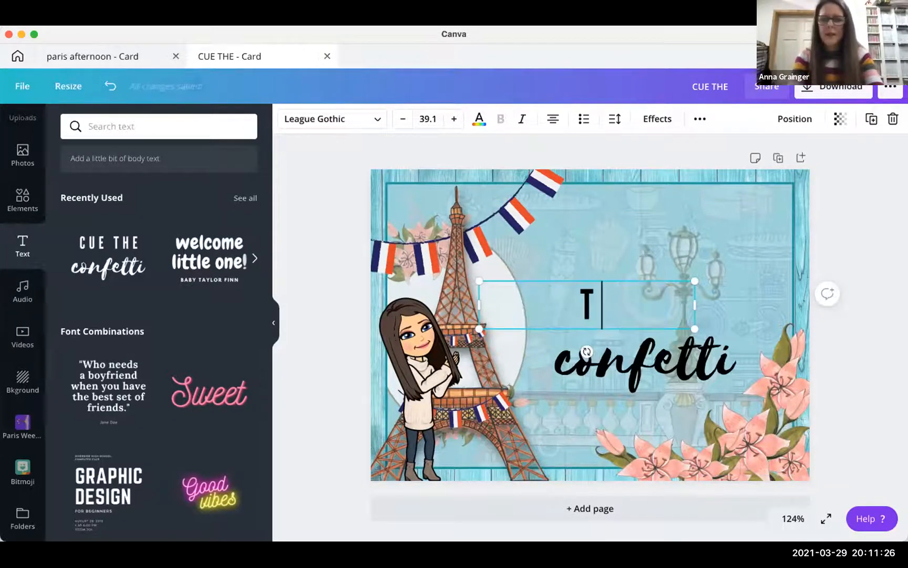
pyautogui.write('Re')
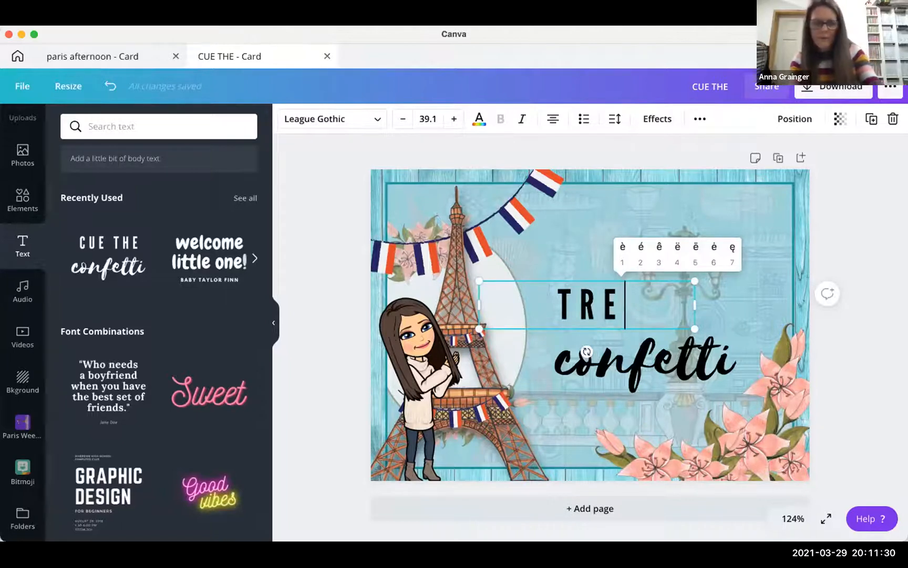
pyautogui.write('1s bien')
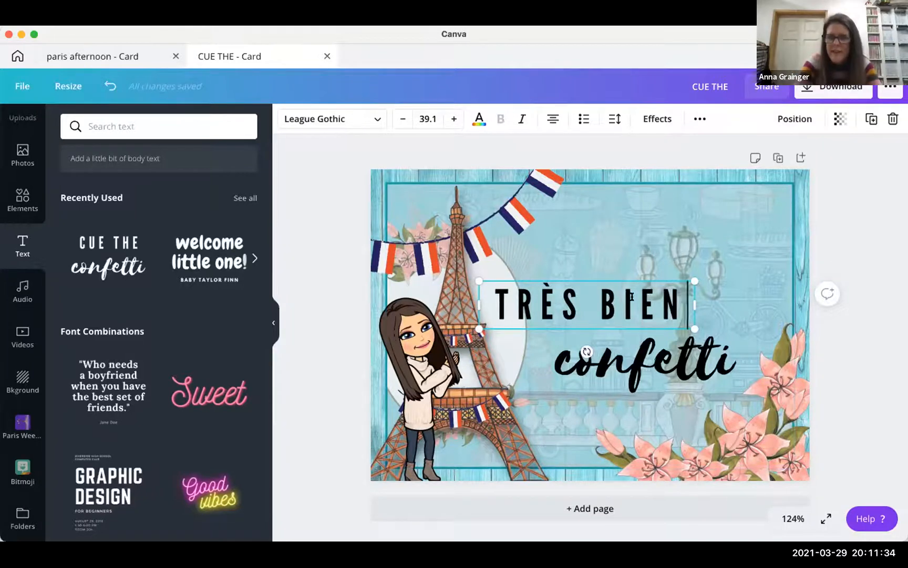
pyautogui.moveTo(684, 297); pyautogui.dragTo(473, 278)
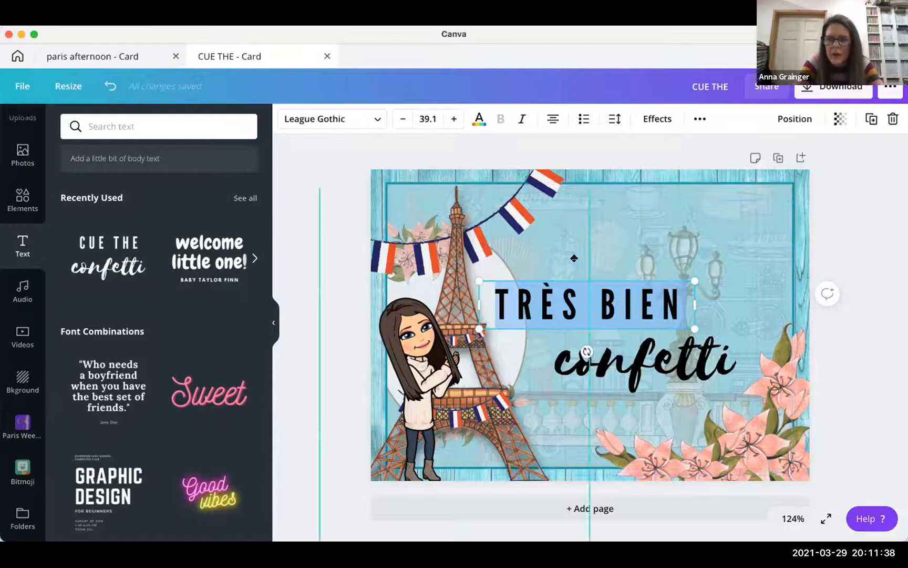
pyautogui.click(572, 277)
pyautogui.click(567, 282)
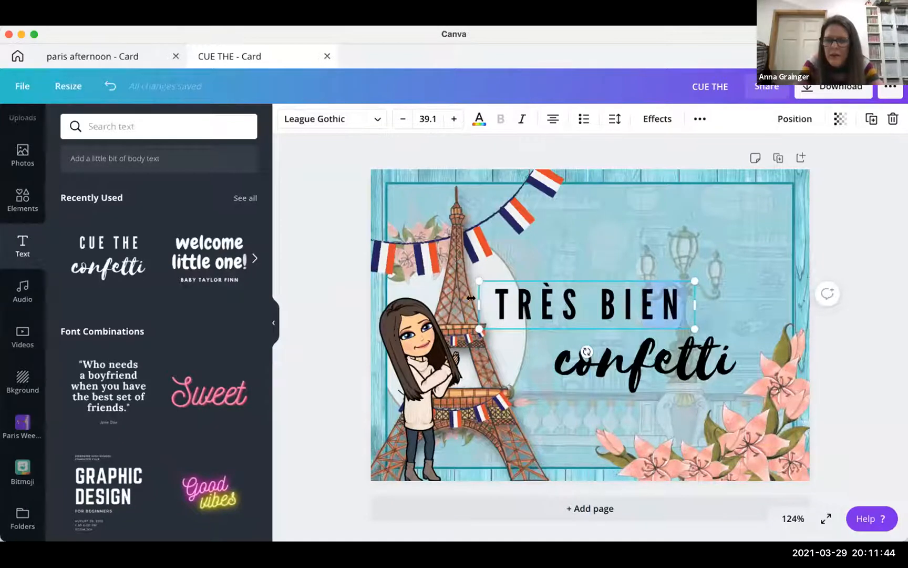
pyautogui.moveTo(687, 298); pyautogui.dragTo(602, 178)
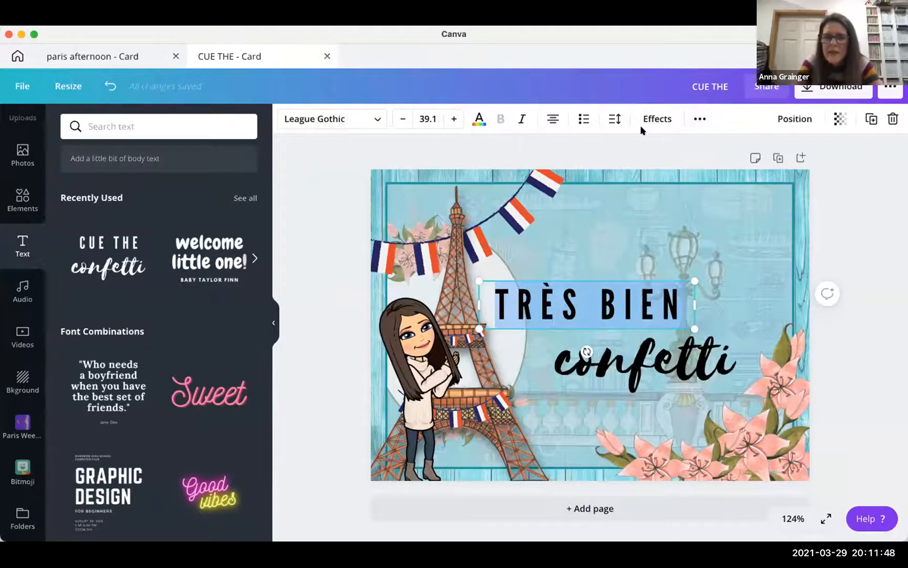
# - Reduce the TRÈS BIEN letter spacing to about 101 and nudge it up and left
pyautogui.click(612, 117)
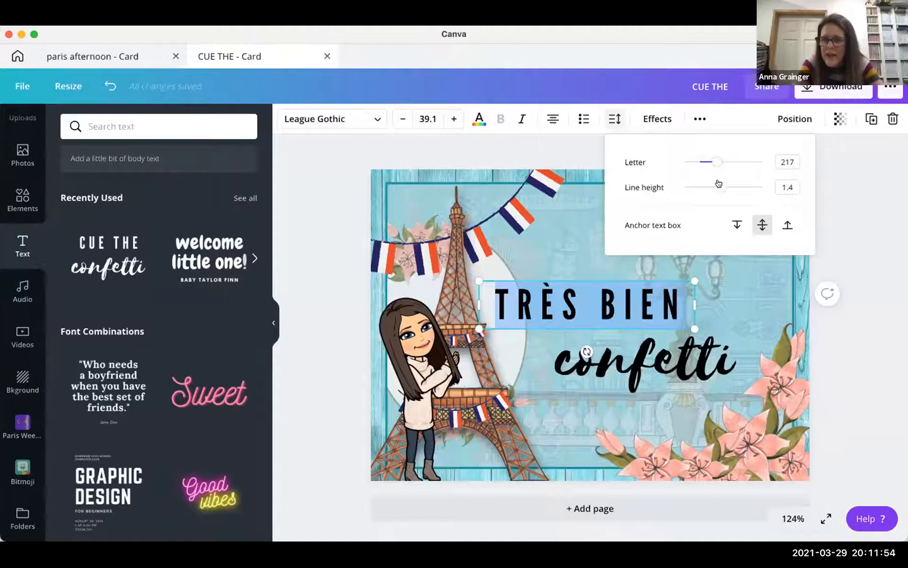
pyautogui.moveTo(713, 157)
pyautogui.mouseDown()
pyautogui.moveTo(681, 161)
pyautogui.moveTo(730, 160)
pyautogui.moveTo(706, 163)
pyautogui.mouseUp()
pyautogui.moveTo(703, 164); pyautogui.dragTo(713, 187)
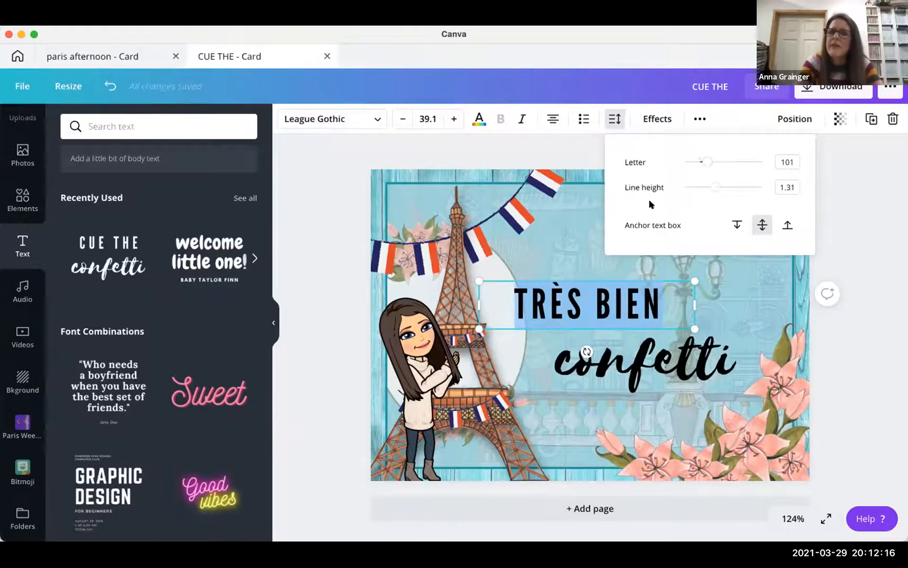
pyautogui.click(839, 224)
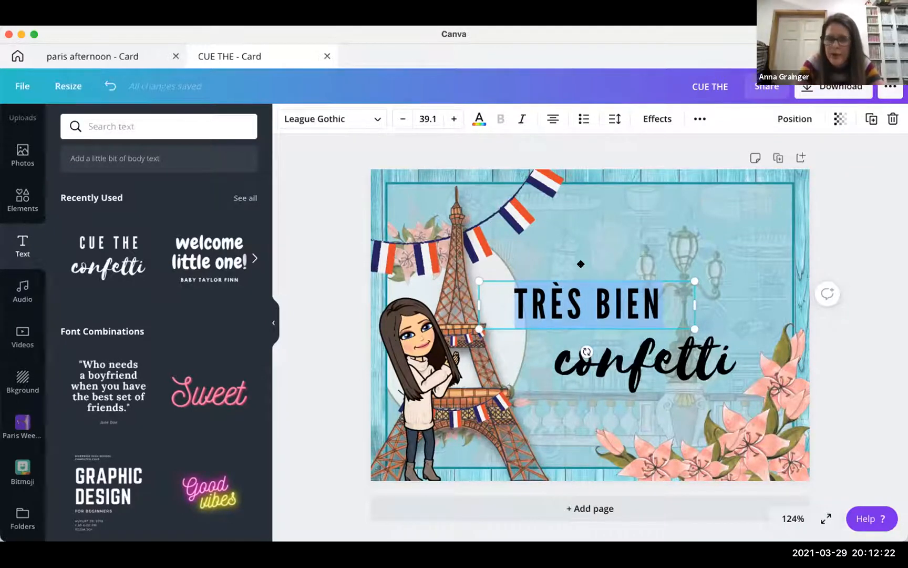
pyautogui.moveTo(592, 275); pyautogui.dragTo(580, 264)
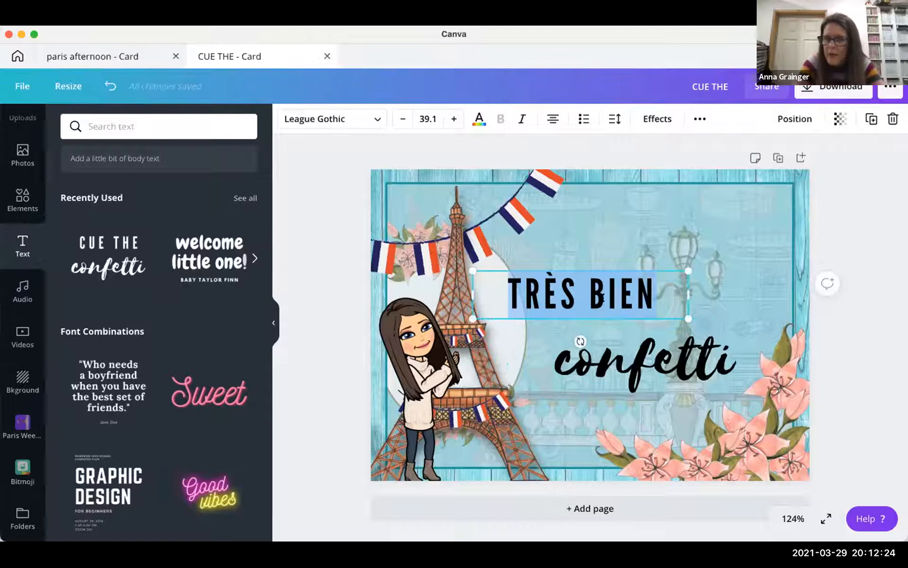
pyautogui.click(629, 325)
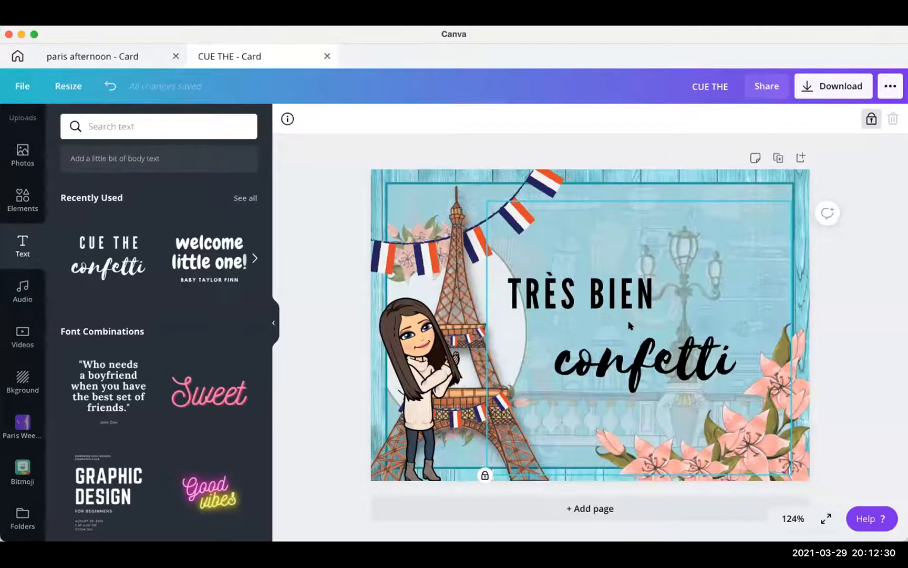
# - Group TRÈS BIEN with confetti, move both slightly up, then ungroup them
pyautogui.click(617, 301)
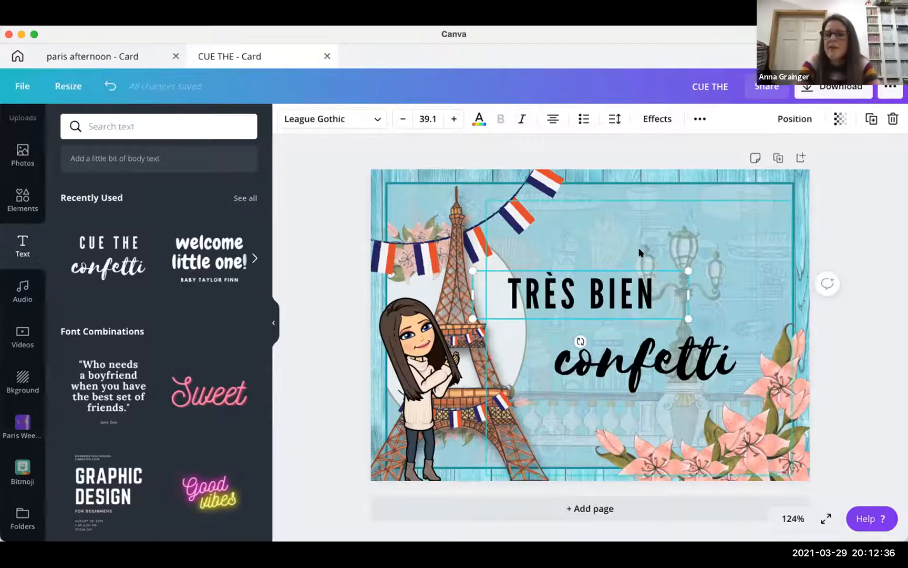
pyautogui.click(658, 246)
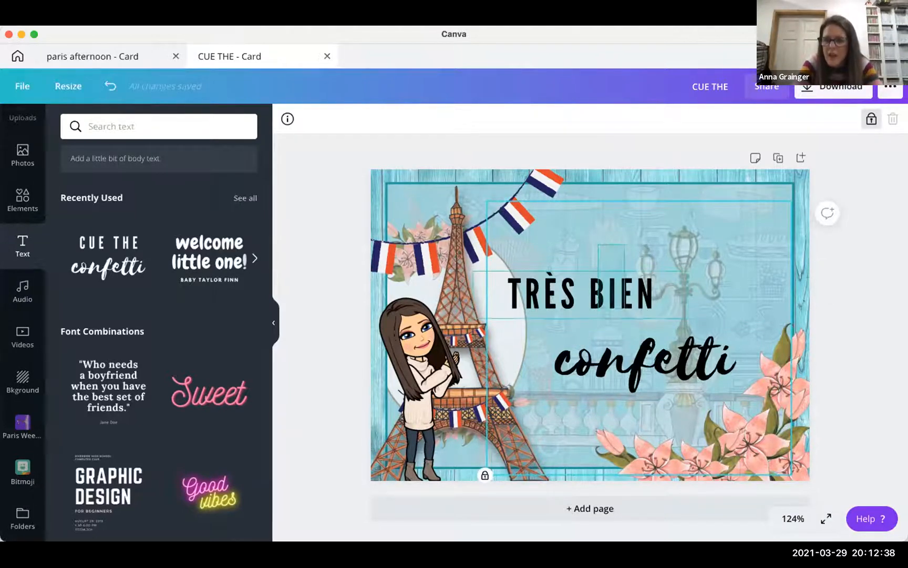
pyautogui.moveTo(598, 244); pyautogui.dragTo(657, 383)
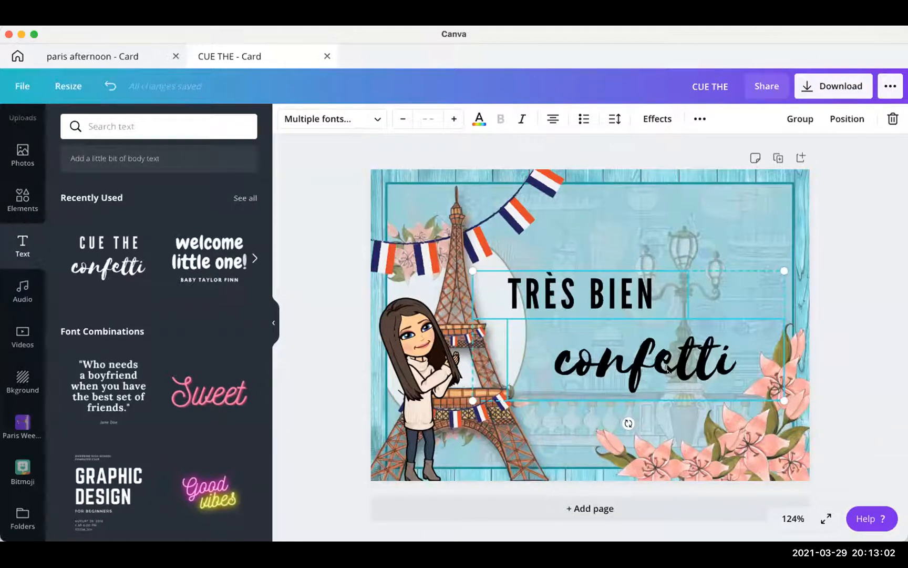
pyautogui.click(797, 119)
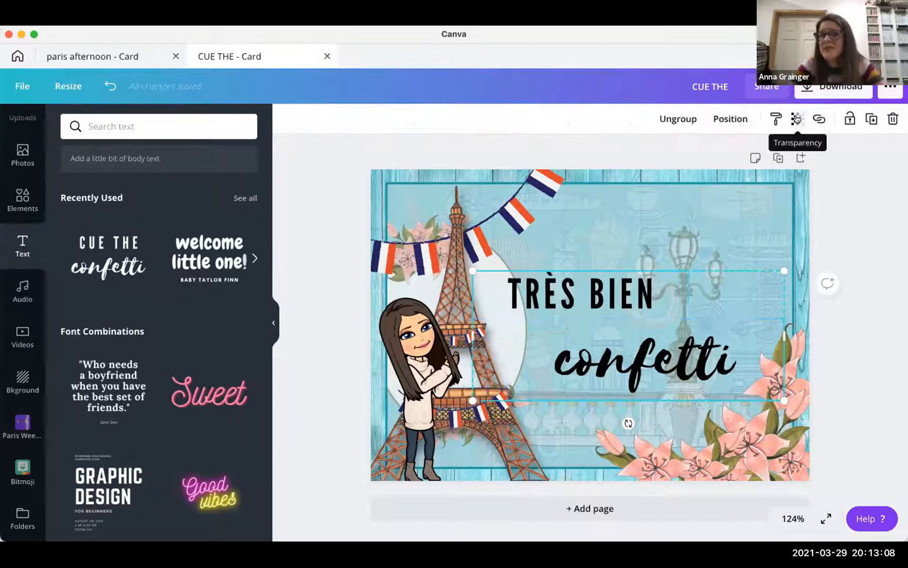
pyautogui.moveTo(610, 306); pyautogui.dragTo(625, 294)
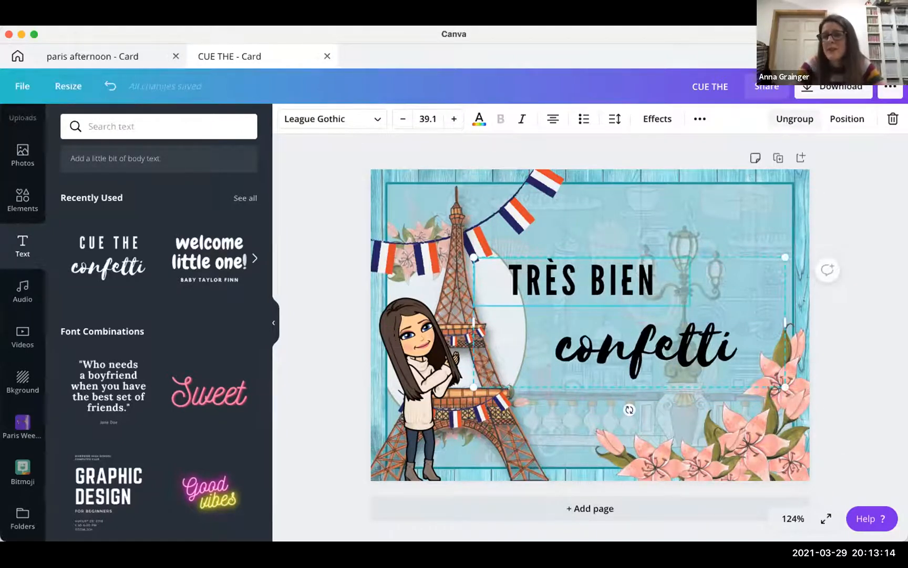
pyautogui.click(796, 119)
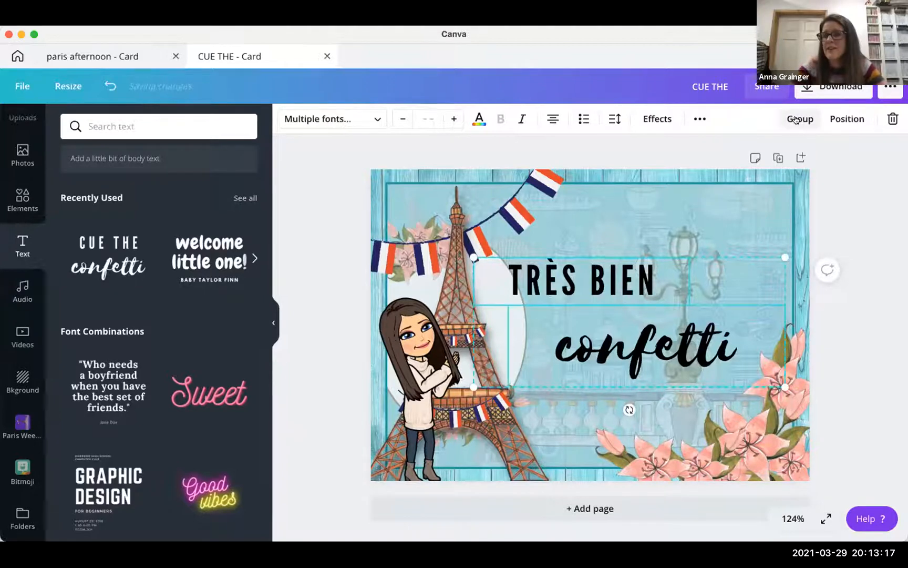
pyautogui.click(830, 204)
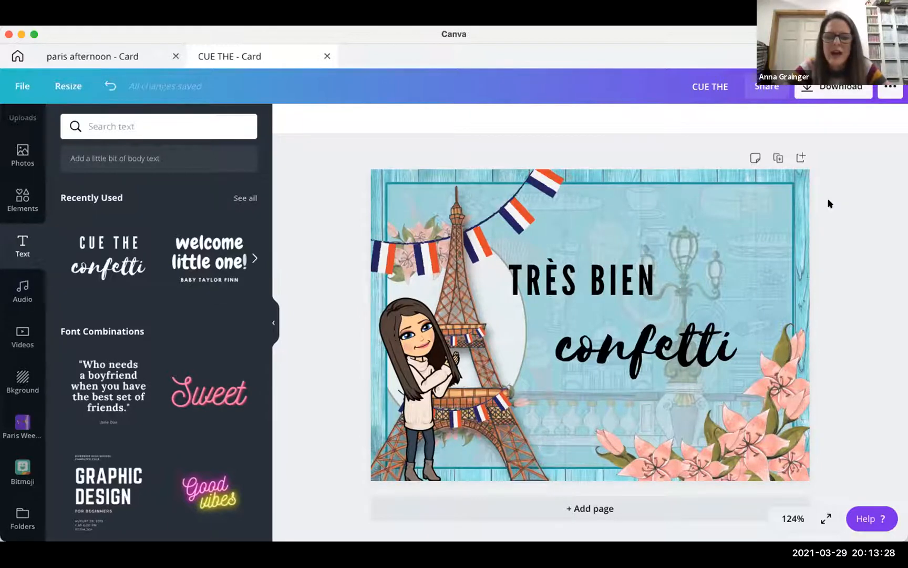
# - Delete the stray extra È so the heading reads 'TRÈS BIEN' again
pyautogui.click(648, 272)
pyautogui.doubleClick(647, 272)
pyautogui.click(663, 272)
pyautogui.write('e')
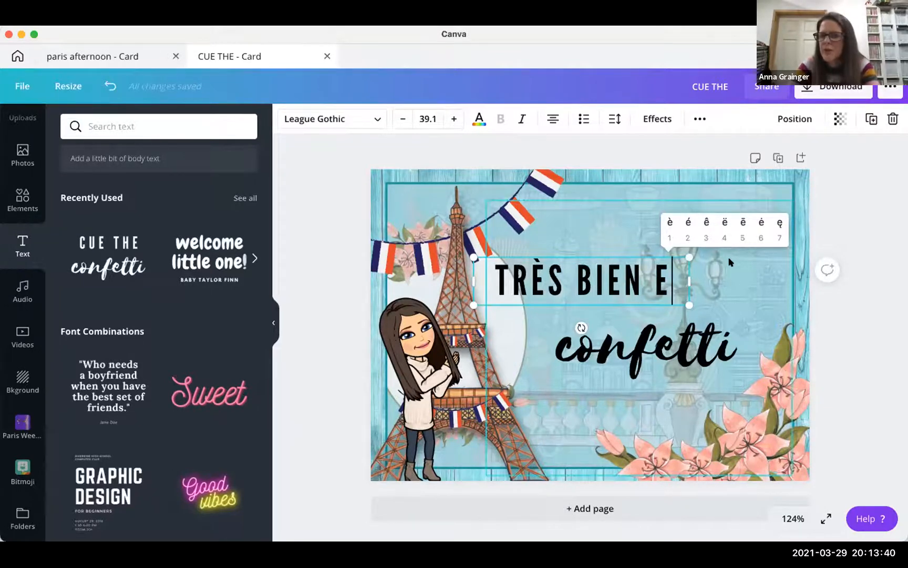
pyautogui.press('1')
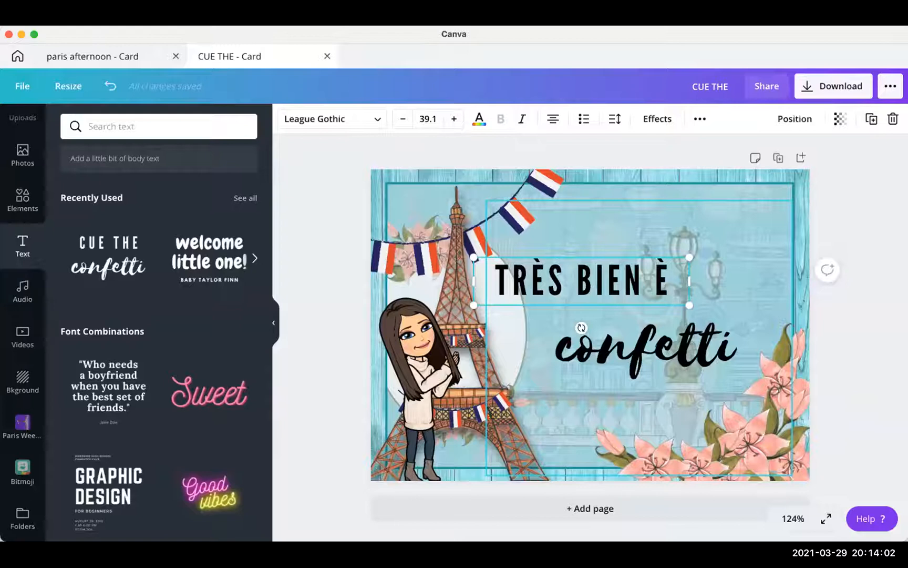
pyautogui.press('BackSpace')
pyautogui.press('BackSpace')
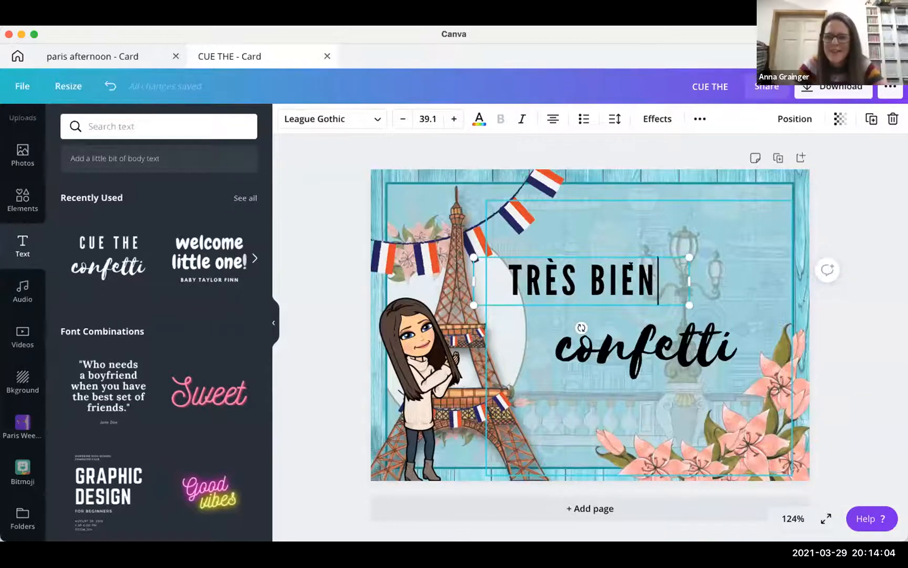
pyautogui.click(595, 217)
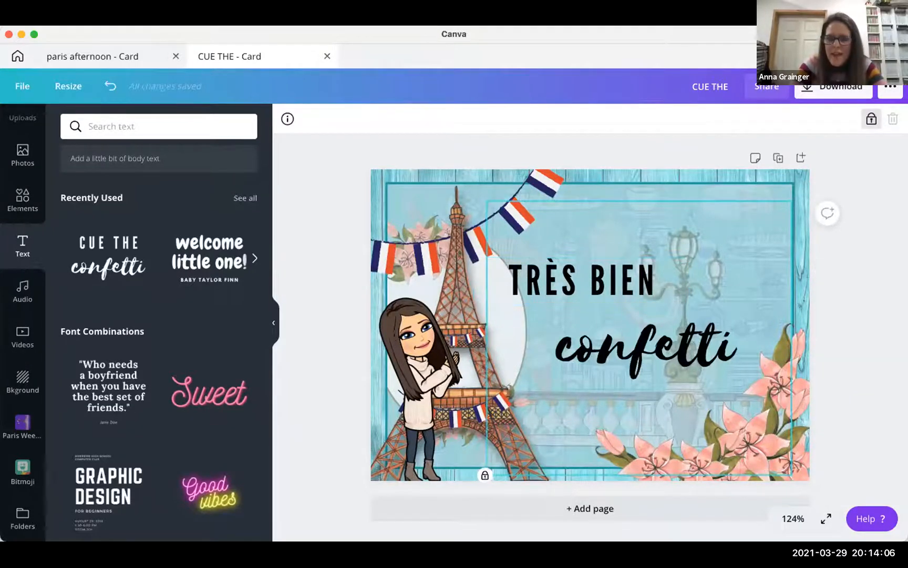
pyautogui.click(570, 274)
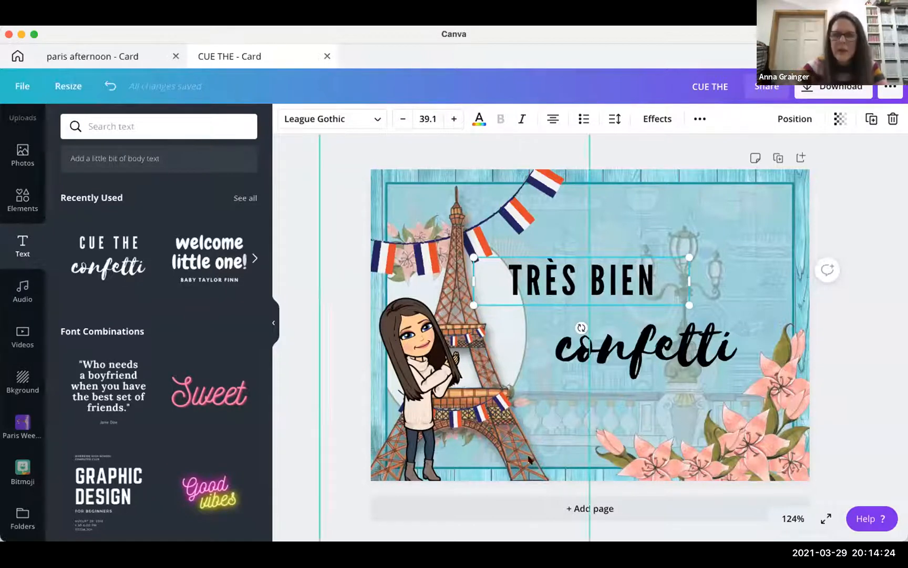
# - Give TRÈS BIEN a Shadow effect, adjusting its offset, blur and transparency
pyautogui.click(657, 119)
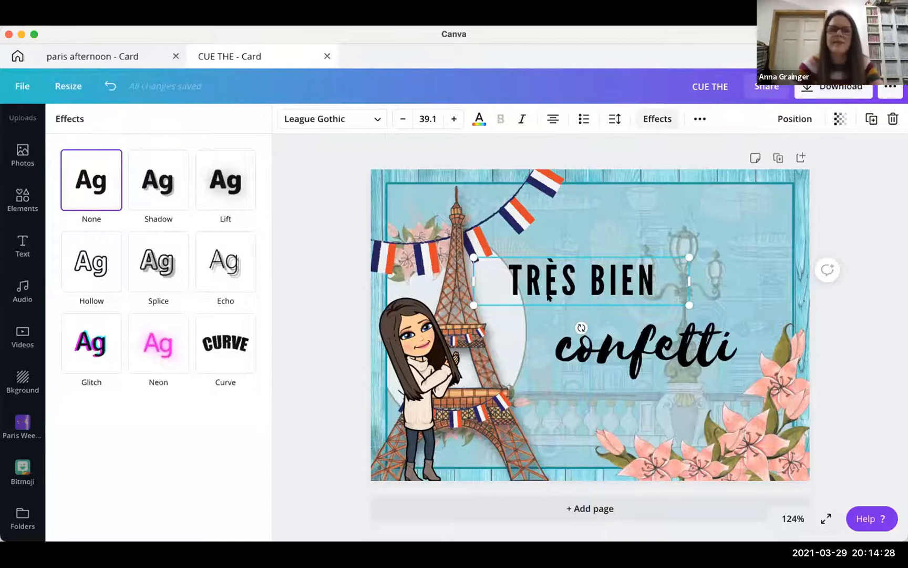
pyautogui.click(163, 195)
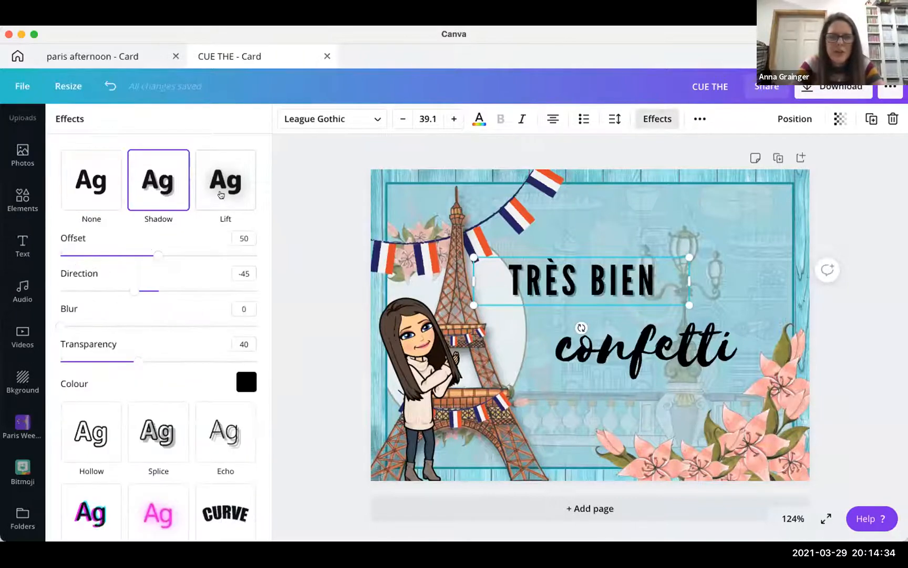
pyautogui.moveTo(158, 256); pyautogui.dragTo(130, 290)
pyautogui.moveTo(61, 325); pyautogui.dragTo(176, 326)
pyautogui.click(61, 326)
pyautogui.moveTo(139, 361); pyautogui.dragTo(126, 347)
# - Preview Lift, Hollow, Splice, Echo, Glitch, Neon and Curve, settle on Shadow, and move the heading up-left
pyautogui.click(226, 180)
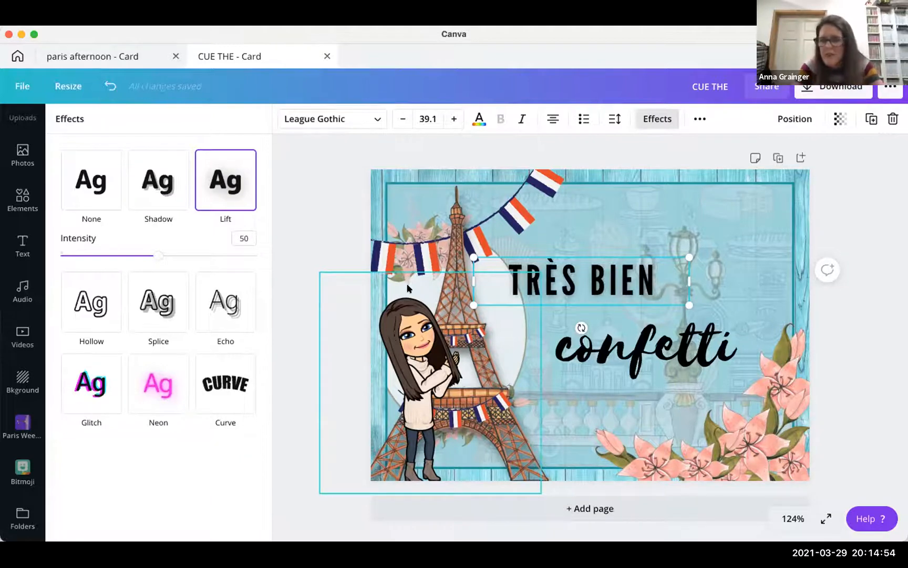
pyautogui.click(100, 308)
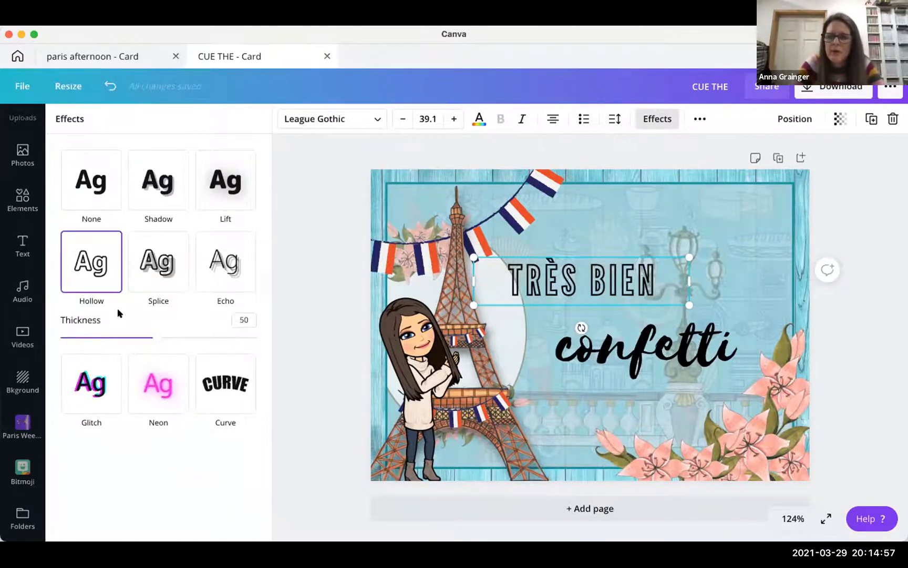
pyautogui.click(161, 273)
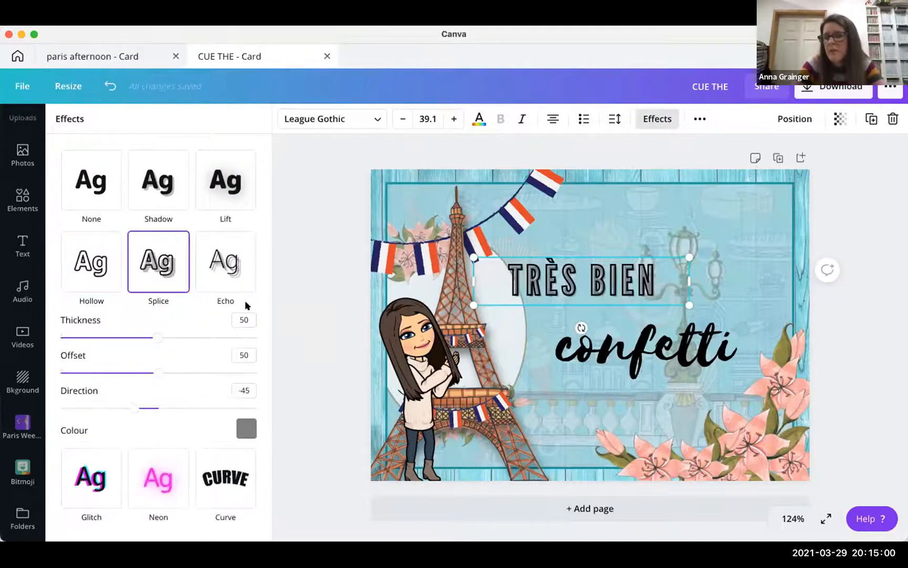
pyautogui.click(231, 277)
pyautogui.click(92, 446)
pyautogui.click(154, 346)
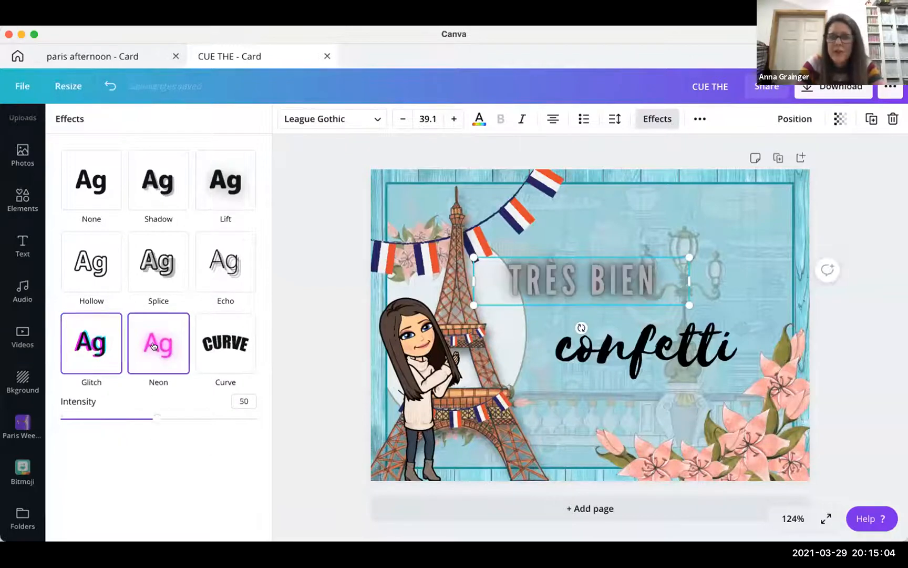
pyautogui.click(230, 339)
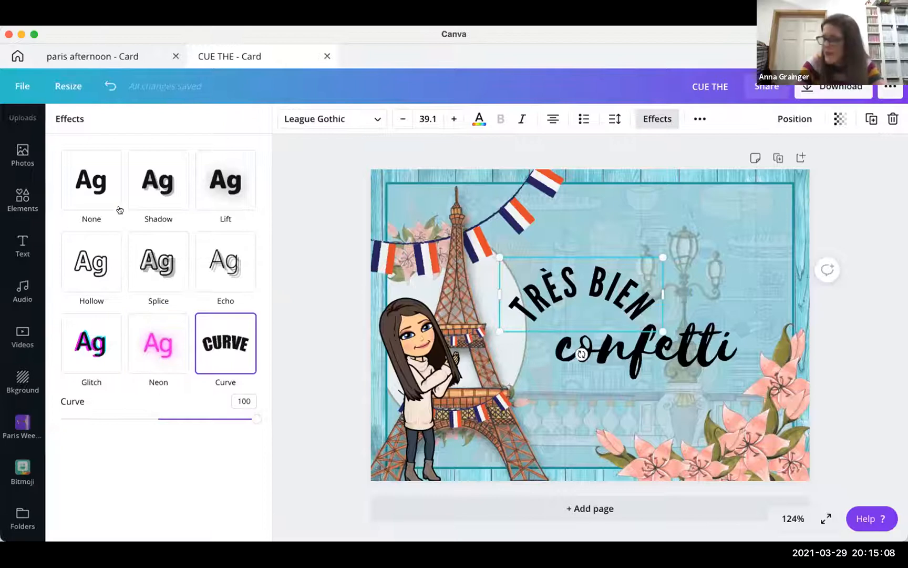
pyautogui.click(161, 194)
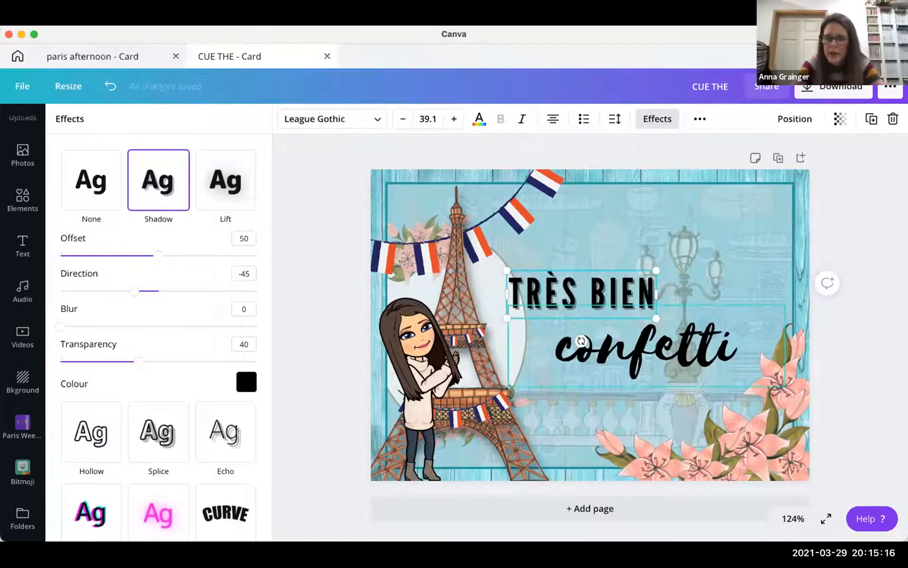
pyautogui.moveTo(540, 287); pyautogui.dragTo(520, 270)
# - Replace 'confetti' with the first name and select the new text
pyautogui.click(661, 363)
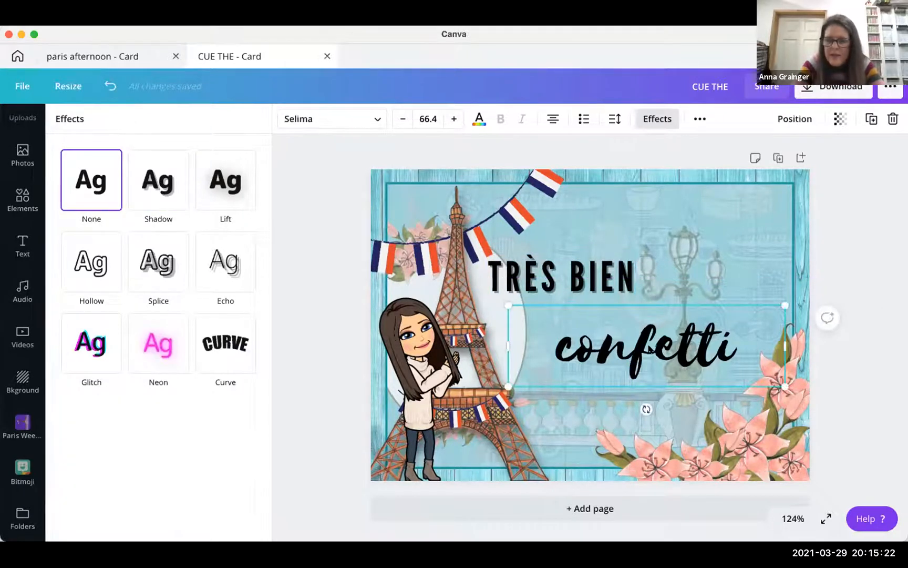
pyautogui.doubleClick(650, 348)
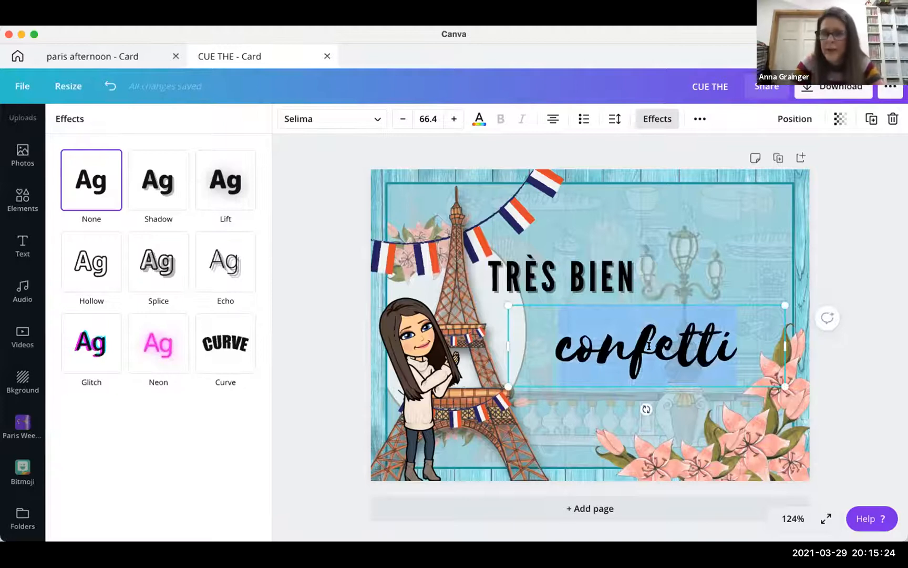
pyautogui.write('Jemima')
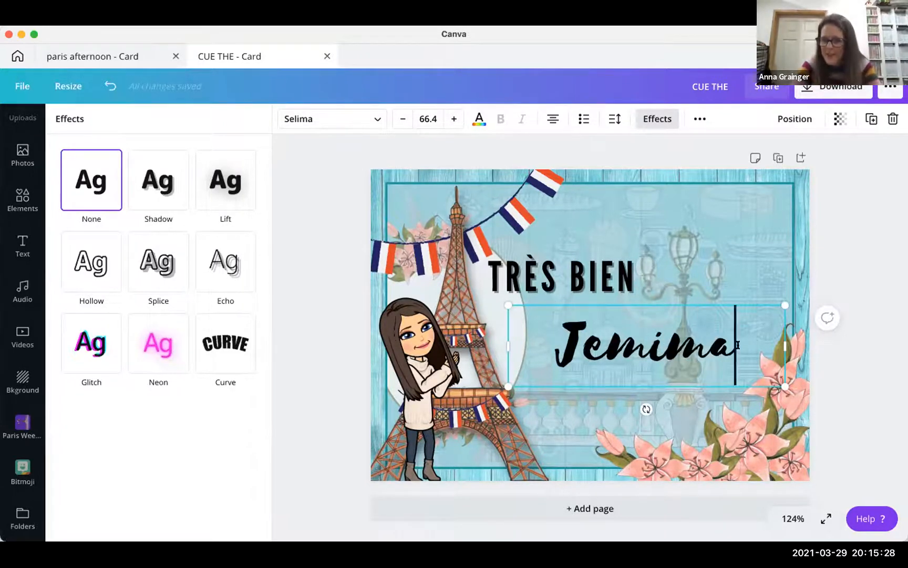
pyautogui.moveTo(736, 347); pyautogui.dragTo(543, 327)
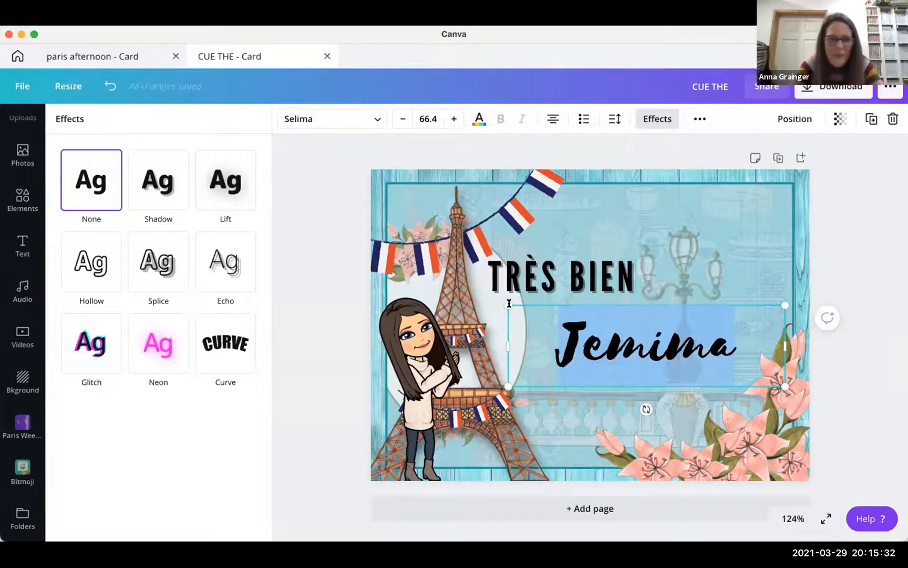
# - Set the name in La Fiesta Regular and enlarge it to size 77.8
pyautogui.click(375, 119)
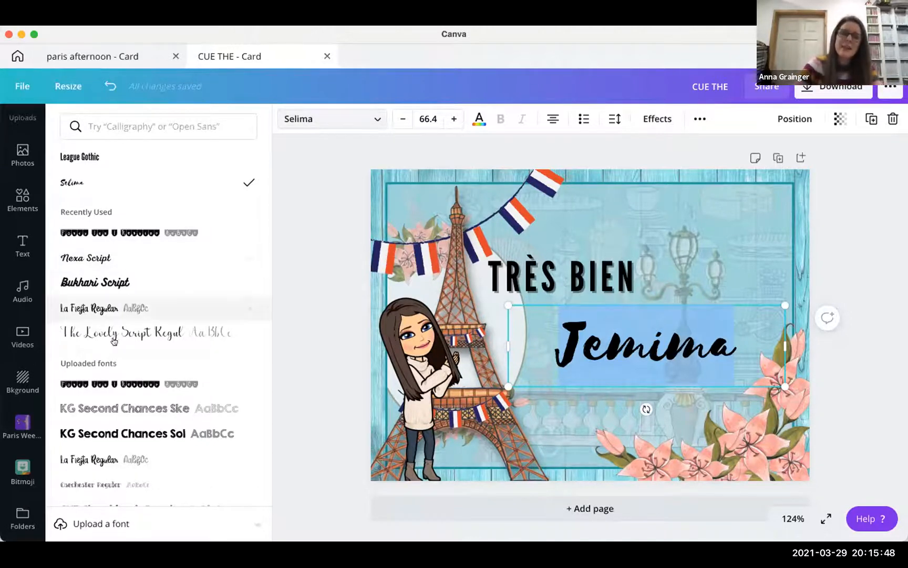
pyautogui.scroll(-2, 126, 323)
pyautogui.scroll(-1, 128, 328)
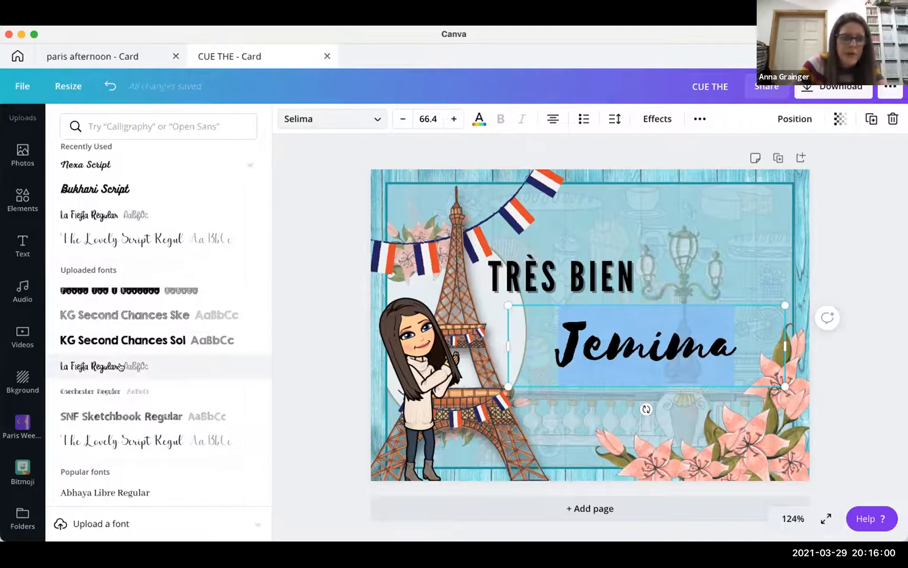
pyautogui.scroll(-6, 121, 367)
pyautogui.scroll(-10, 121, 367)
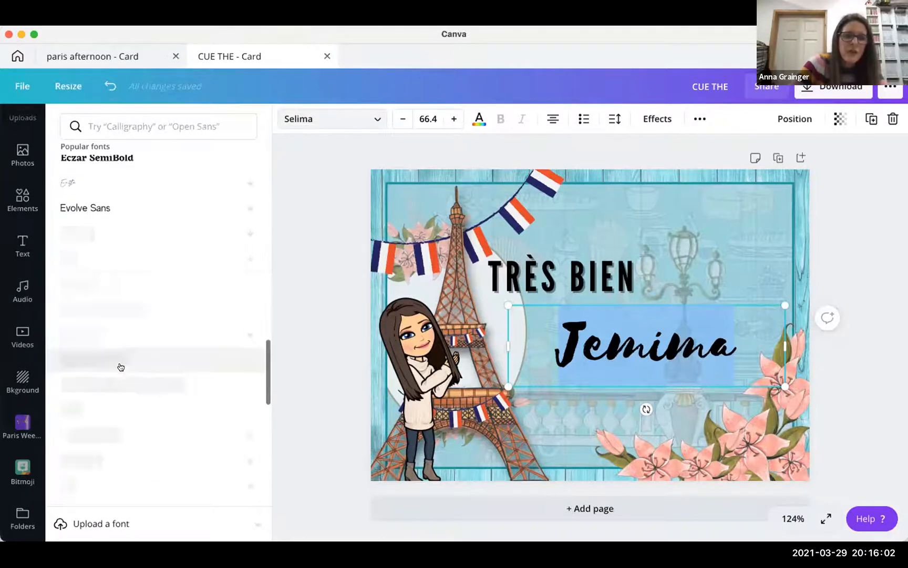
pyautogui.scroll(-10, 121, 367)
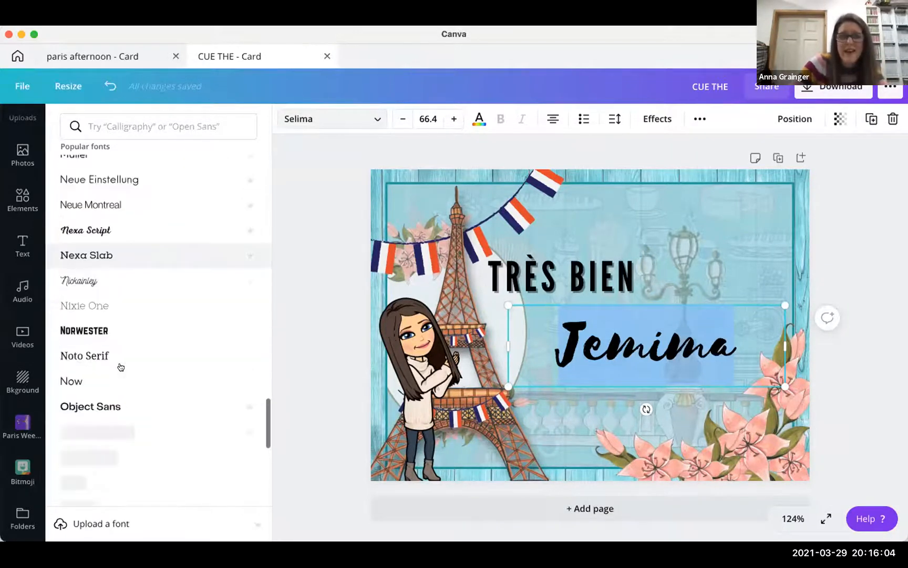
pyautogui.scroll(20, 121, 367)
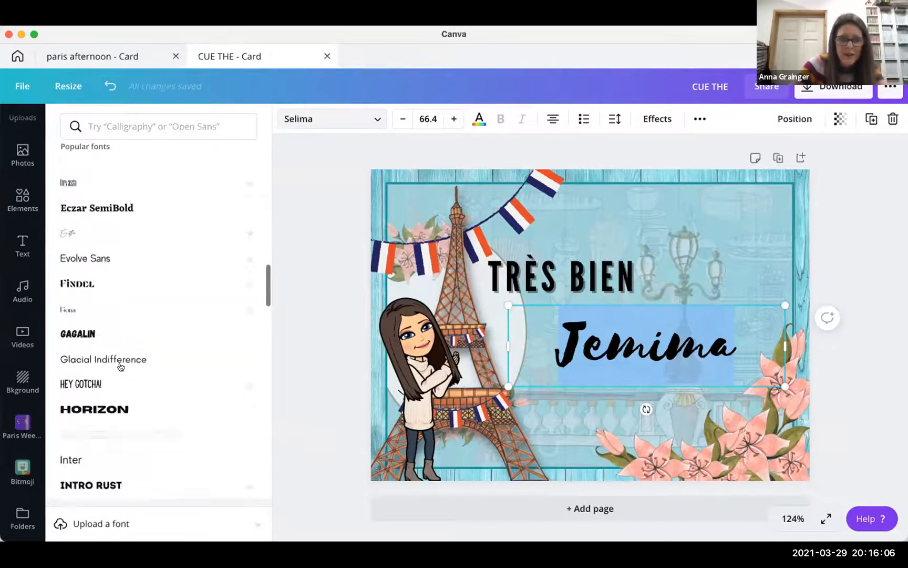
pyautogui.scroll(15, 120, 366)
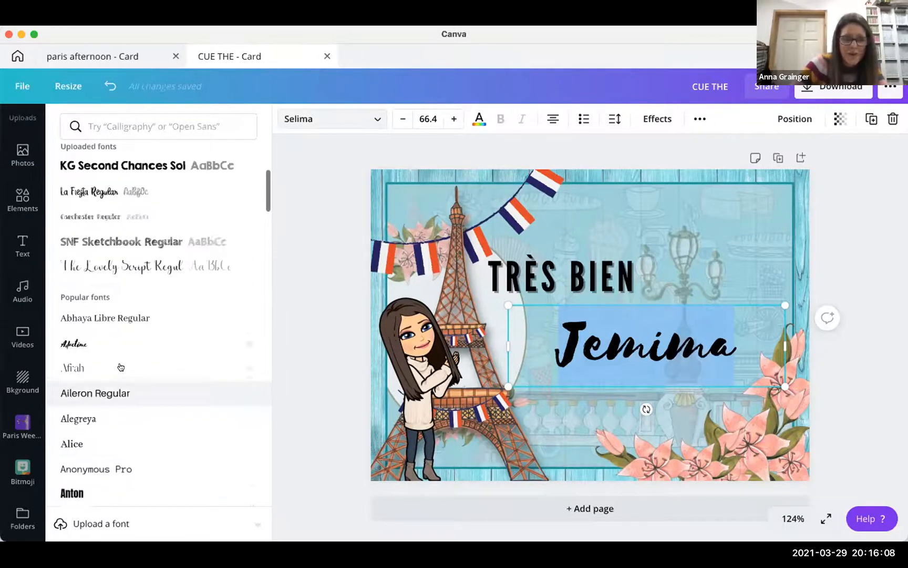
pyautogui.scroll(1, 121, 367)
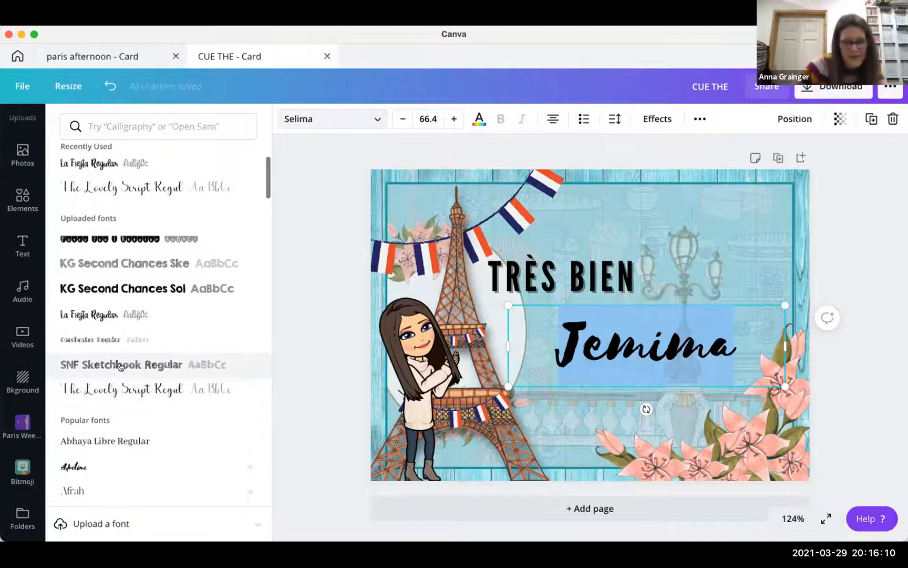
pyautogui.click(101, 315)
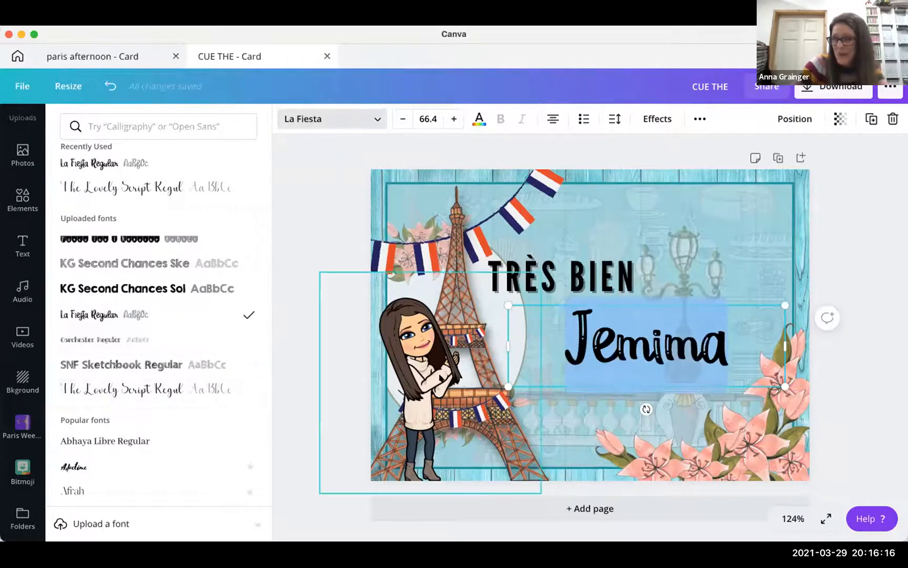
pyautogui.moveTo(489, 295)
pyautogui.mouseDown()
pyautogui.moveTo(459, 276)
pyautogui.moveTo(477, 296)
pyautogui.mouseUp()
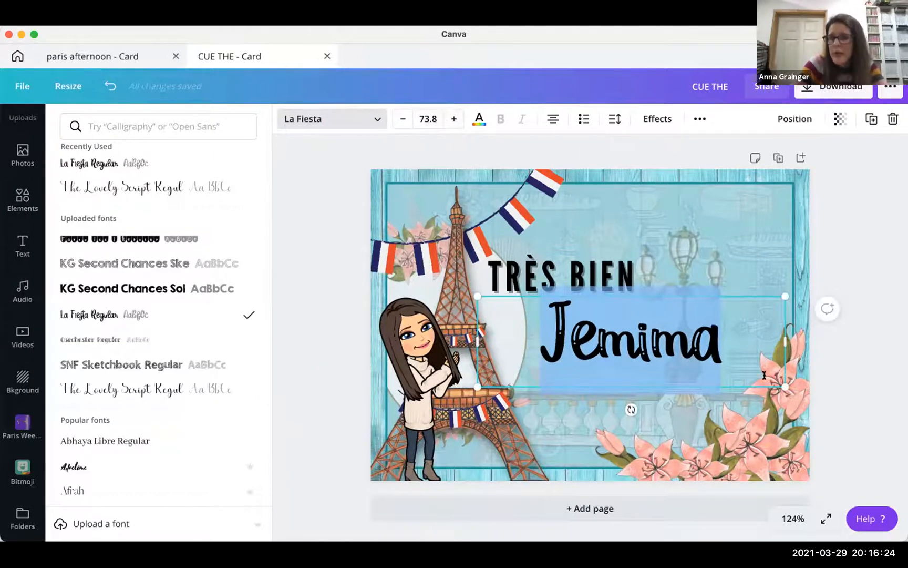
pyautogui.moveTo(804, 396)
pyautogui.mouseDown()
pyautogui.moveTo(812, 402)
pyautogui.moveTo(795, 396)
pyautogui.mouseUp()
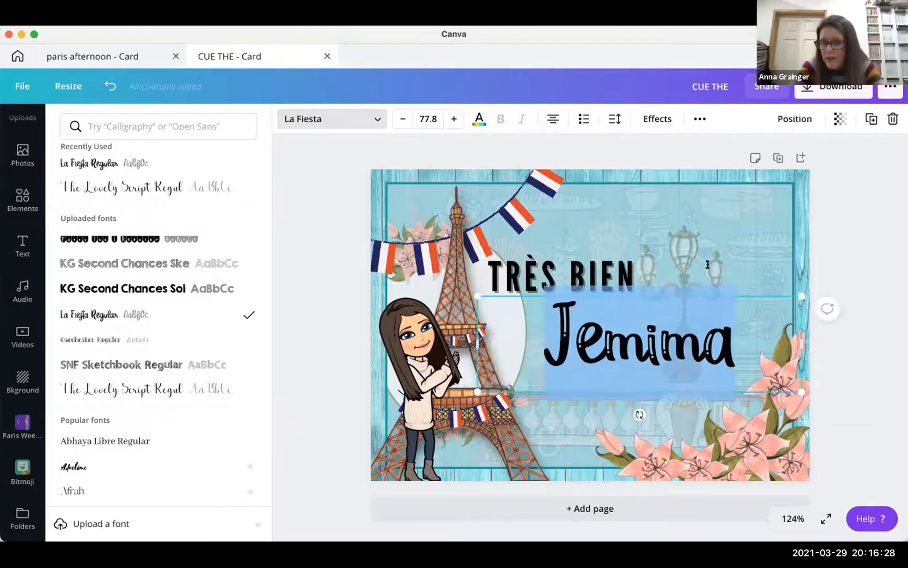
# - Shift the name slightly left, colour it pink from the photo colours, and enlarge it to 88.1
pyautogui.click(636, 331)
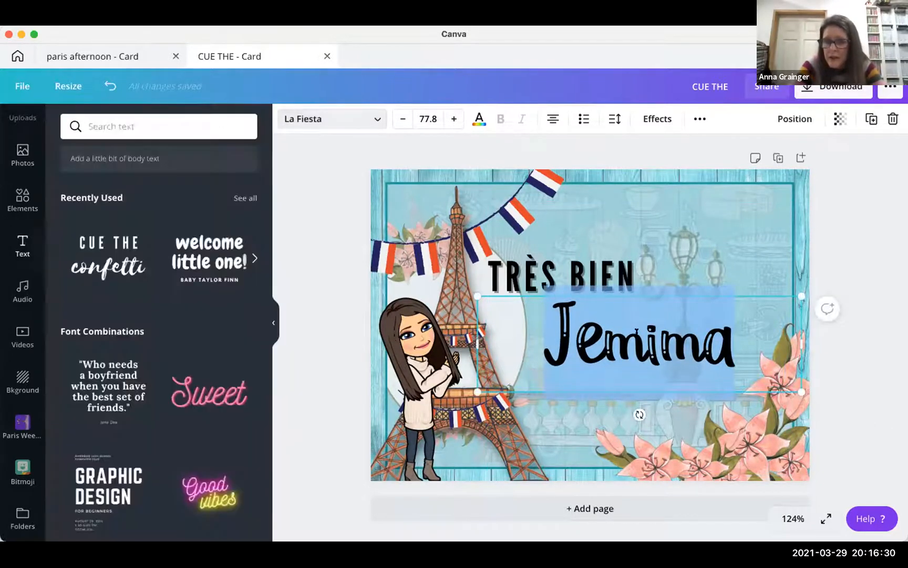
pyautogui.click(759, 237)
pyautogui.moveTo(640, 341)
pyautogui.mouseDown()
pyautogui.moveTo(616, 341)
pyautogui.moveTo(625, 343)
pyautogui.mouseUp()
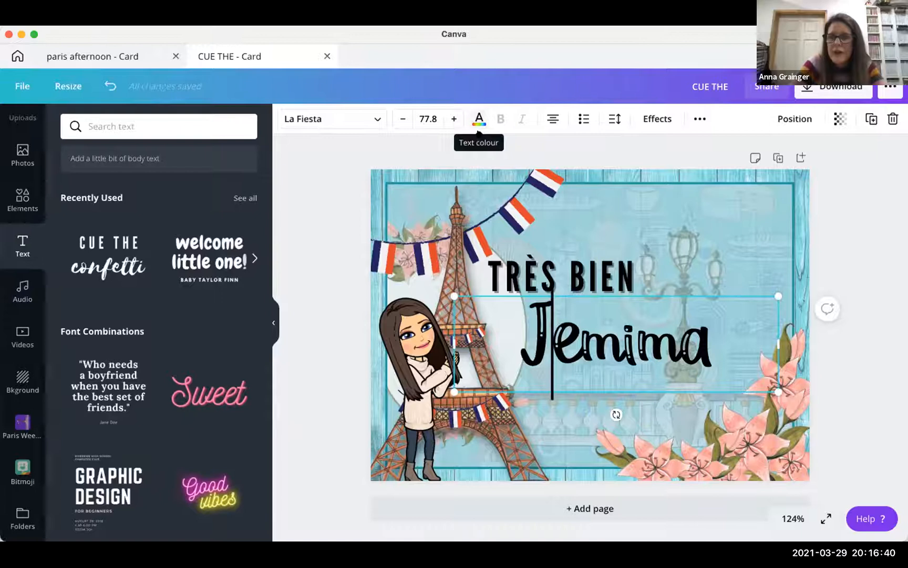
pyautogui.click(478, 120)
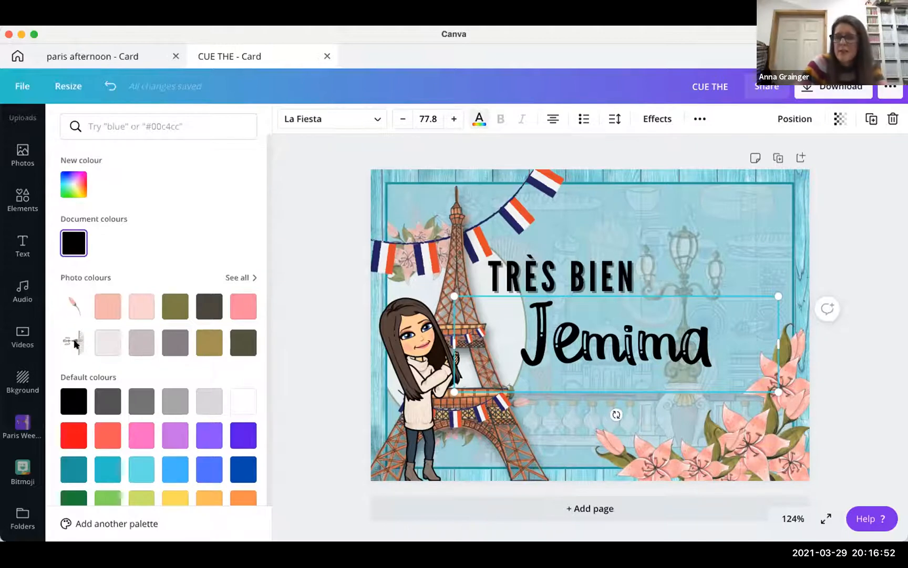
pyautogui.click(239, 277)
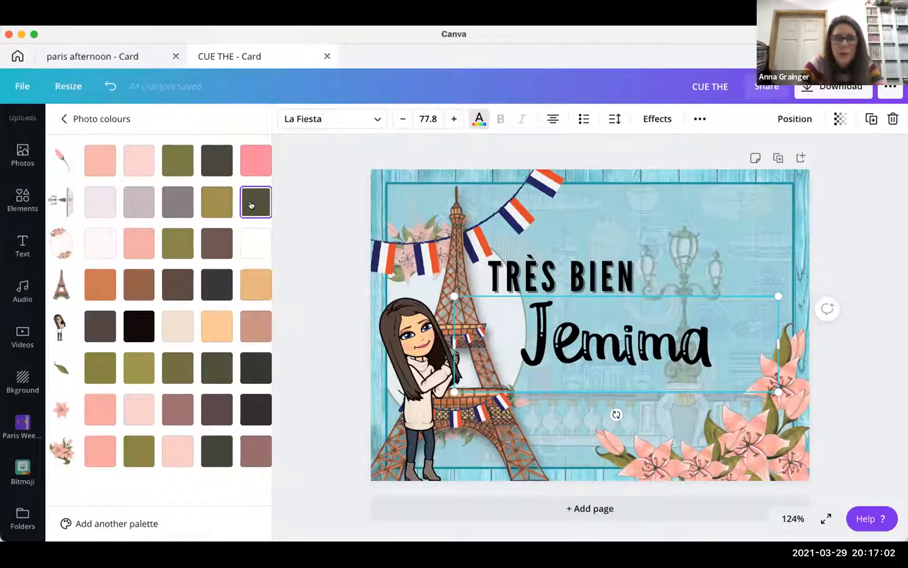
pyautogui.click(251, 160)
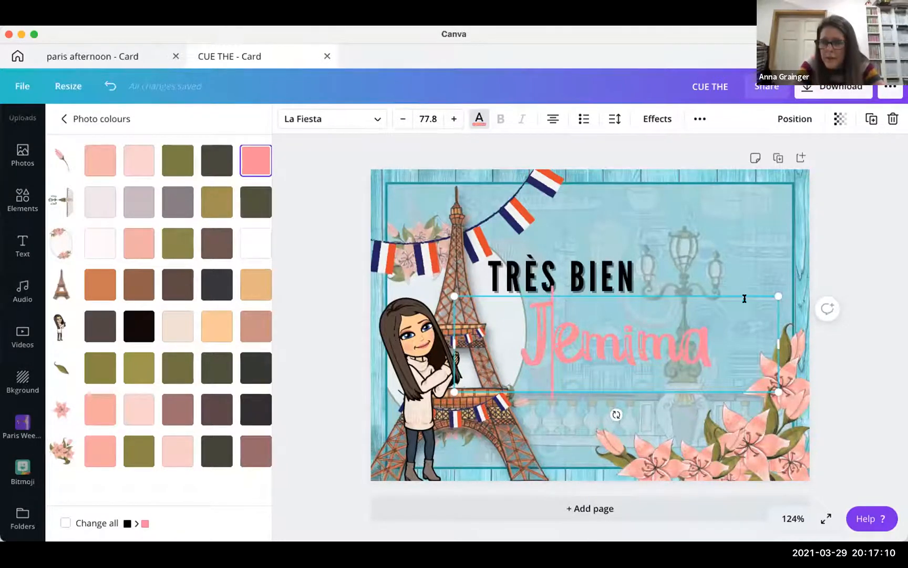
pyautogui.moveTo(777, 294); pyautogui.dragTo(821, 284)
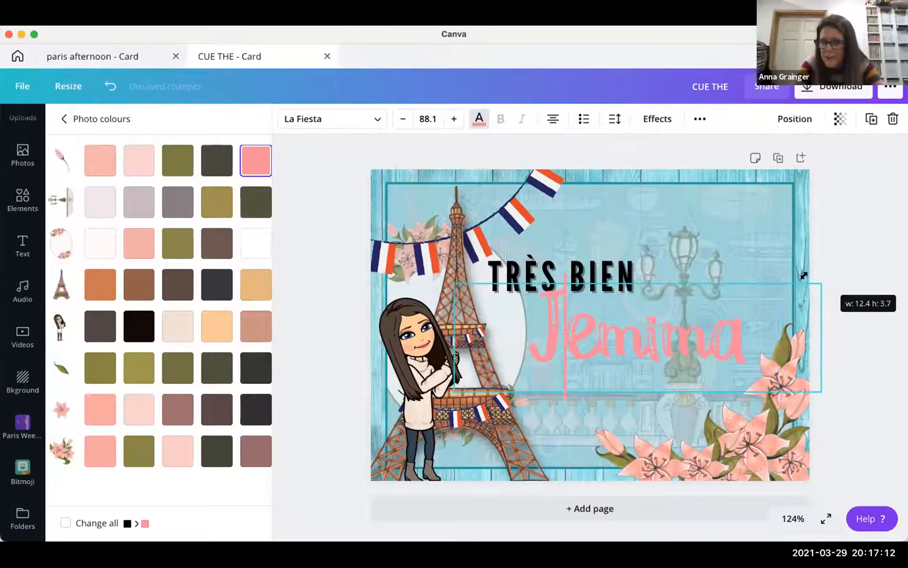
pyautogui.click(634, 338)
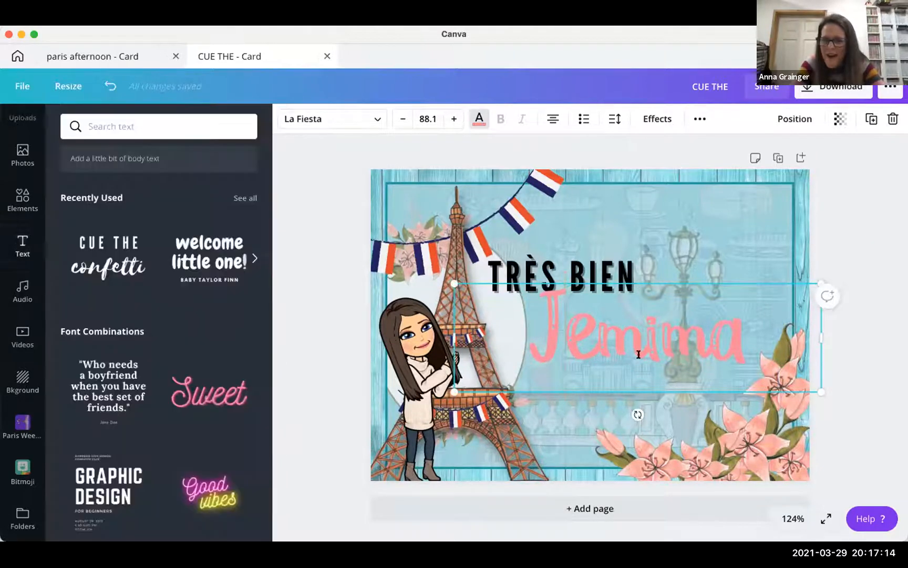
pyautogui.click(638, 336)
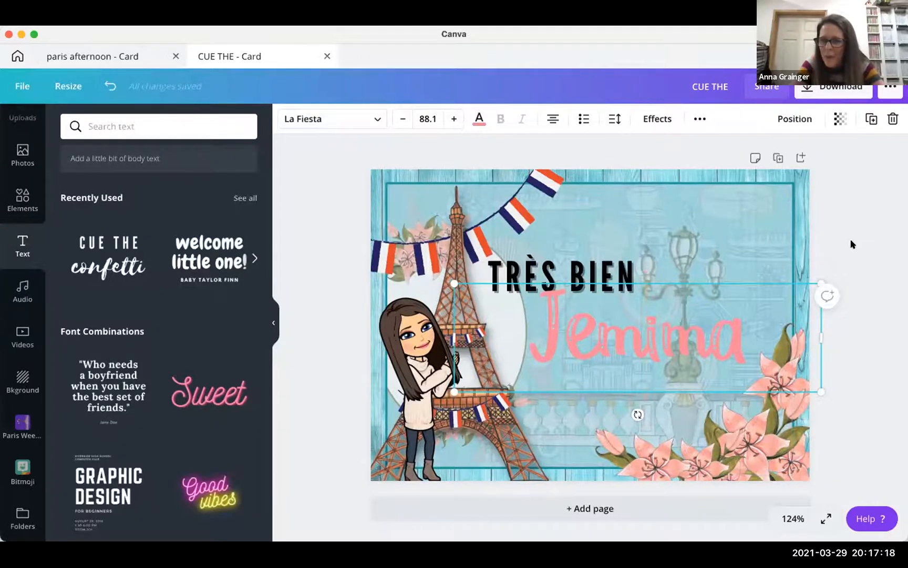
# - Apply the Neon effect (intensity 50) to the pink name and nudge it slightly left
pyautogui.click(657, 118)
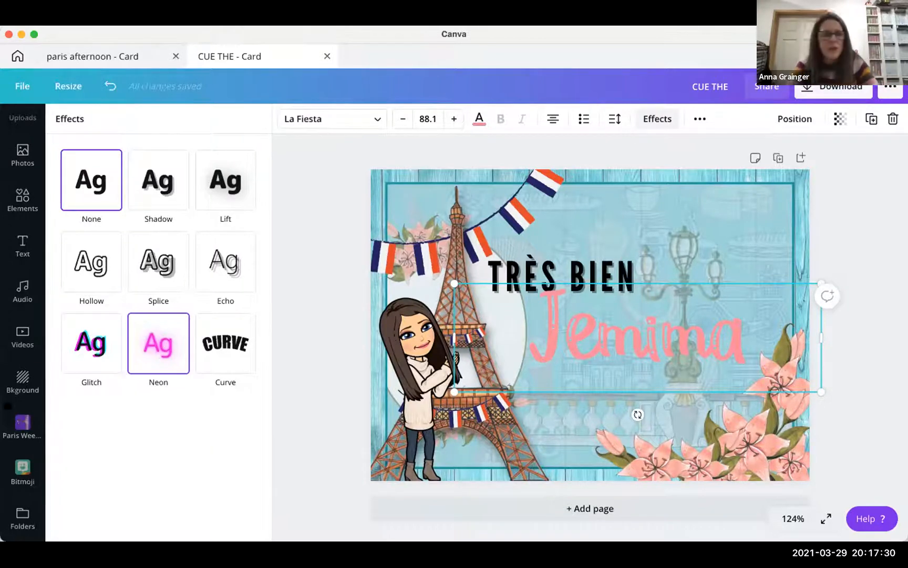
pyautogui.click(153, 346)
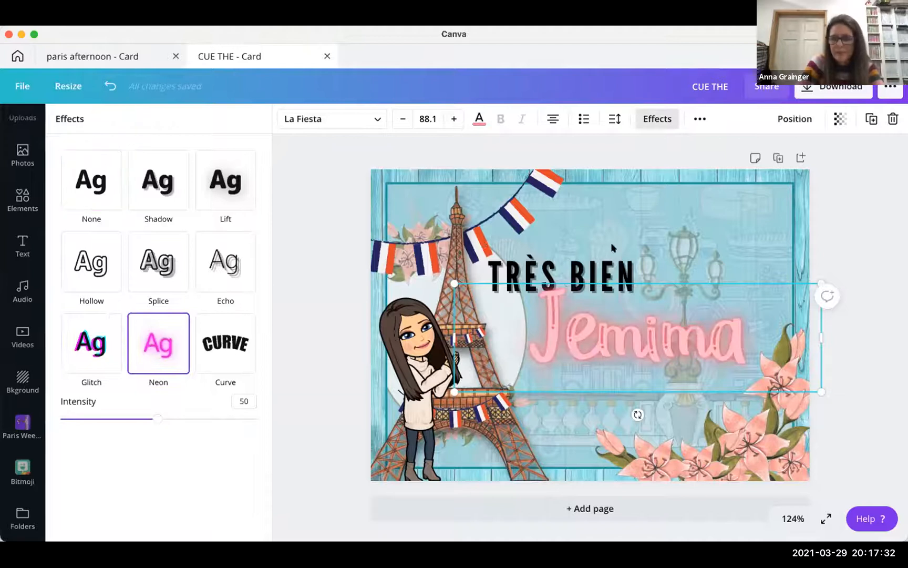
pyautogui.click(730, 324)
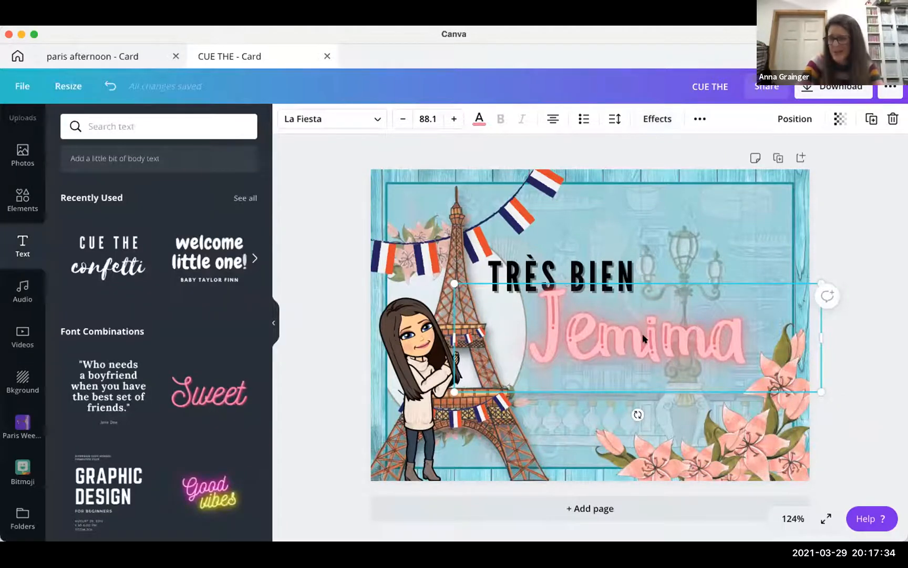
pyautogui.moveTo(639, 337)
pyautogui.mouseDown()
pyautogui.moveTo(622, 342)
pyautogui.moveTo(632, 347)
pyautogui.mouseUp()
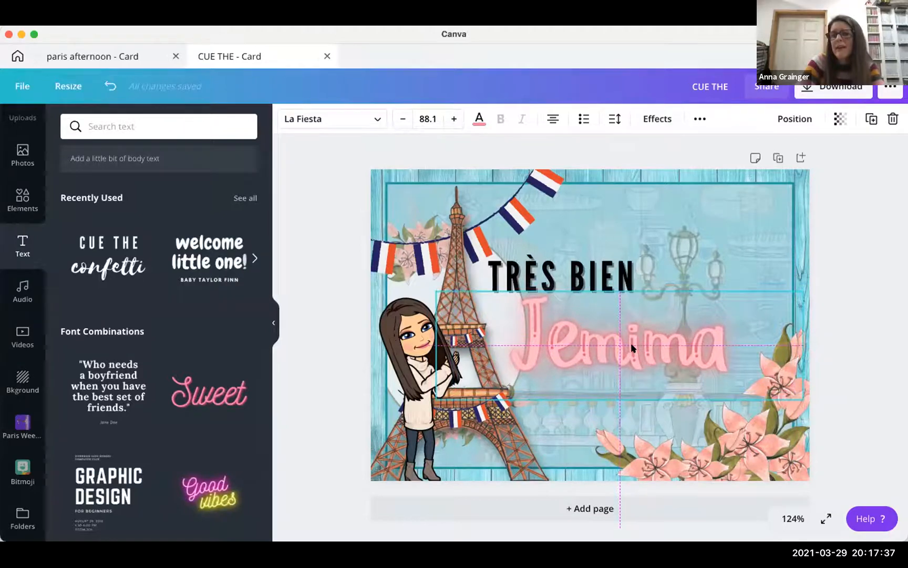
pyautogui.click(844, 272)
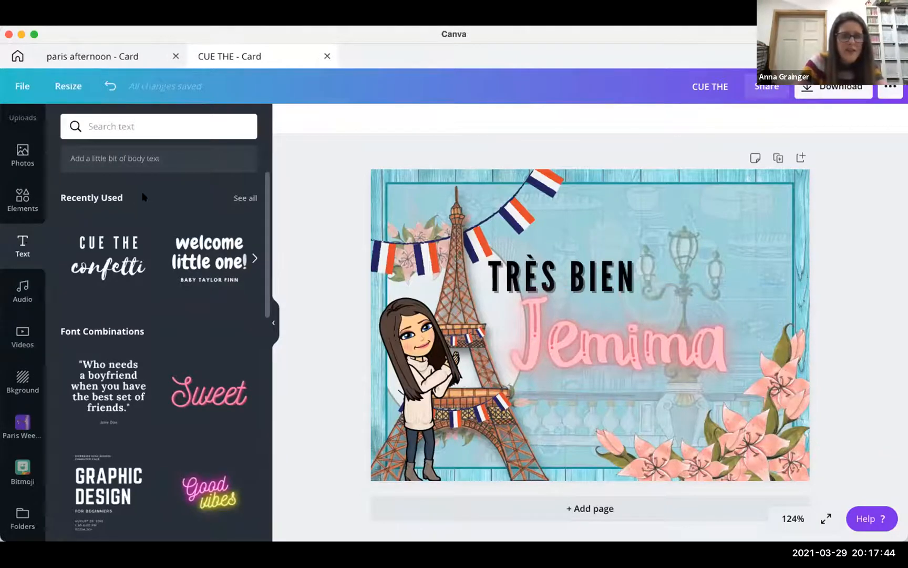
pyautogui.scroll(3, 141, 192)
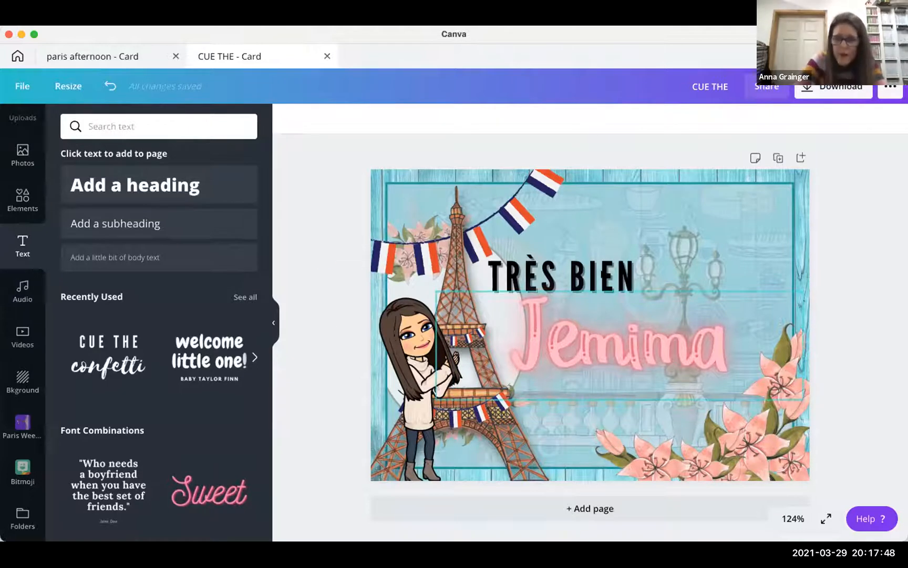
# - Lock the pink name text, then the TRÈS BIEN heading, from the ••• menu
pyautogui.click(531, 276)
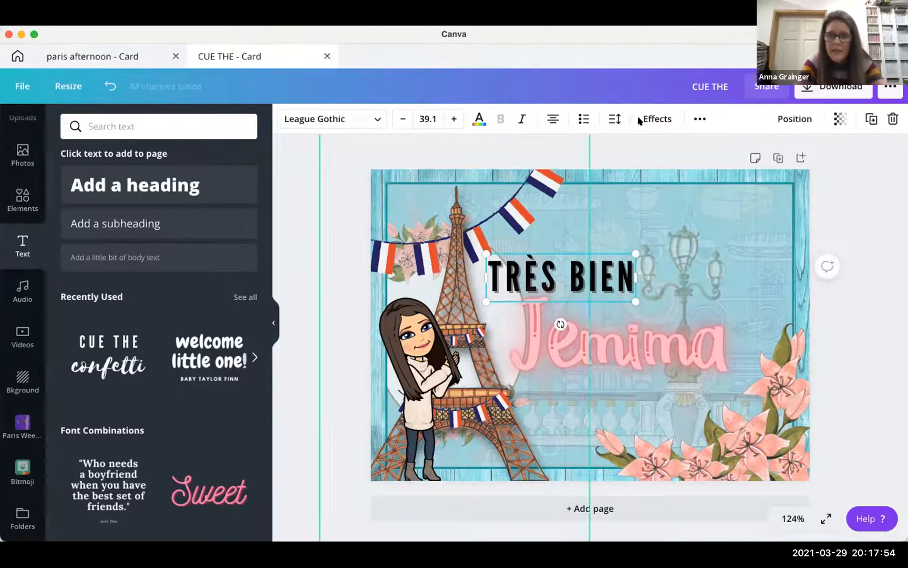
pyautogui.click(593, 330)
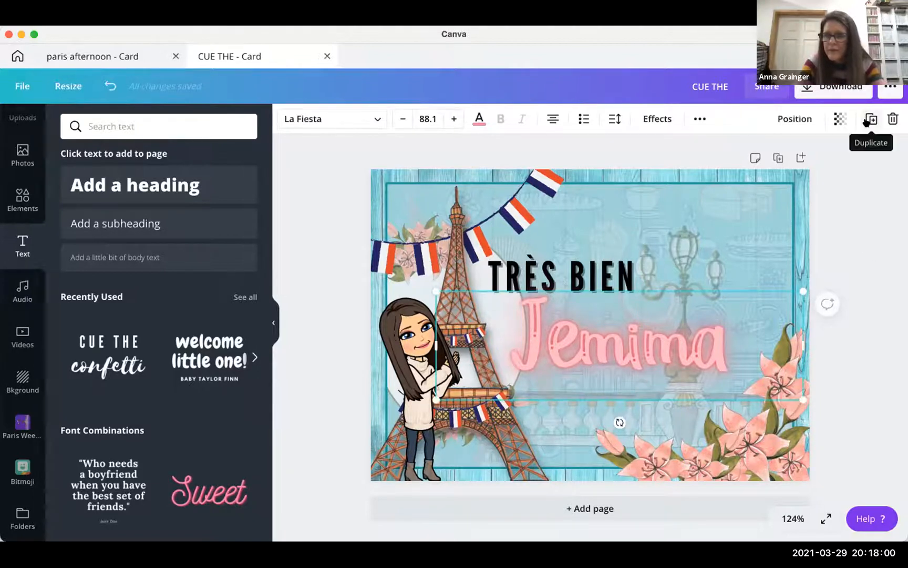
pyautogui.click(700, 119)
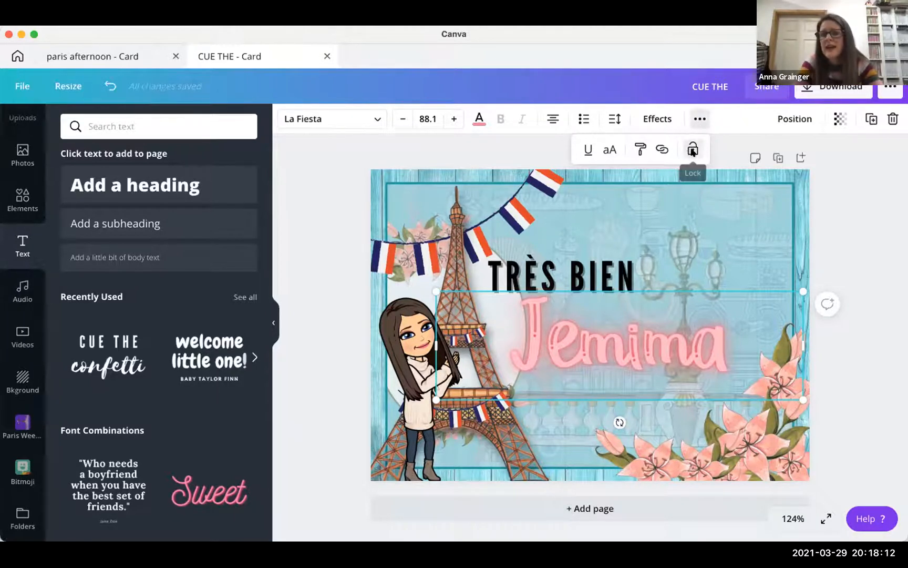
pyautogui.click(691, 150)
pyautogui.click(610, 268)
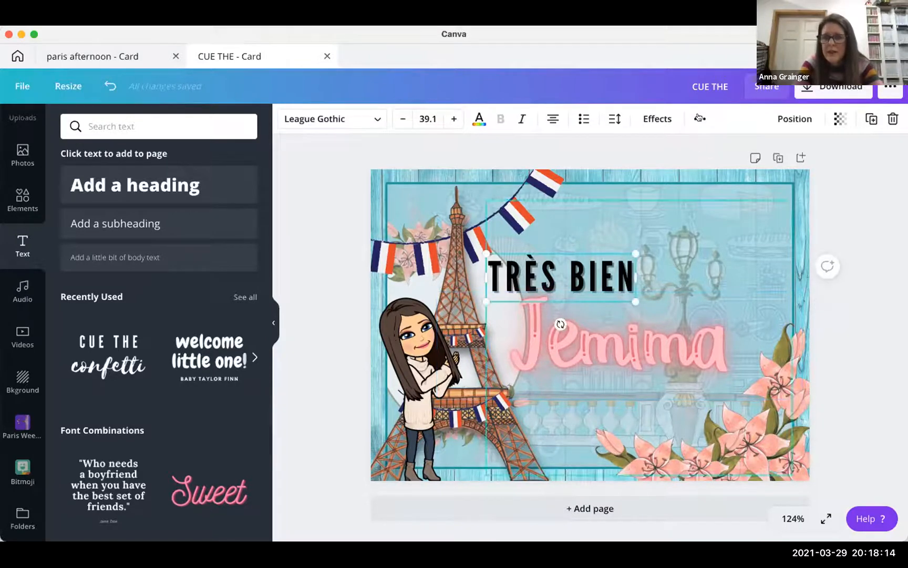
pyautogui.click(700, 118)
pyautogui.click(689, 149)
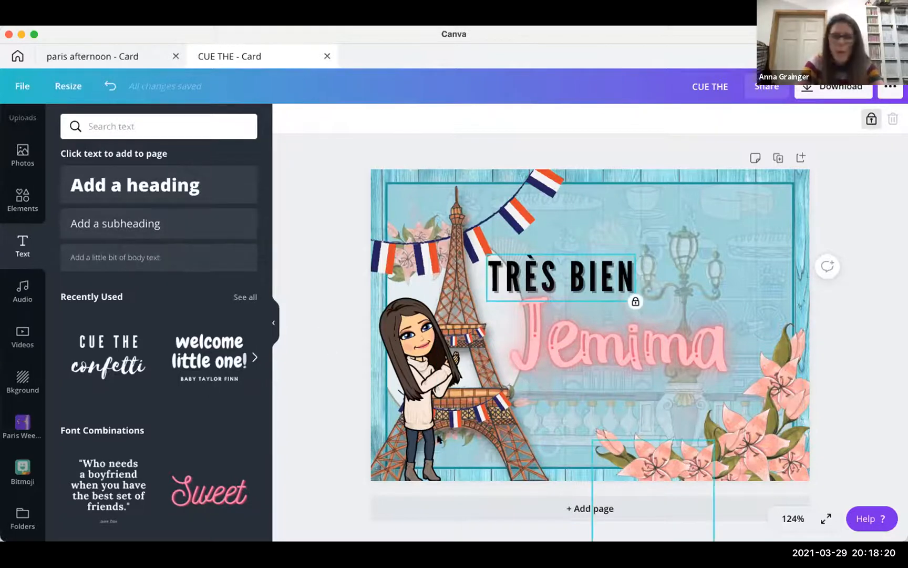
# - Place a subheading below the pink name reading 'Amazing work'
pyautogui.click(156, 184)
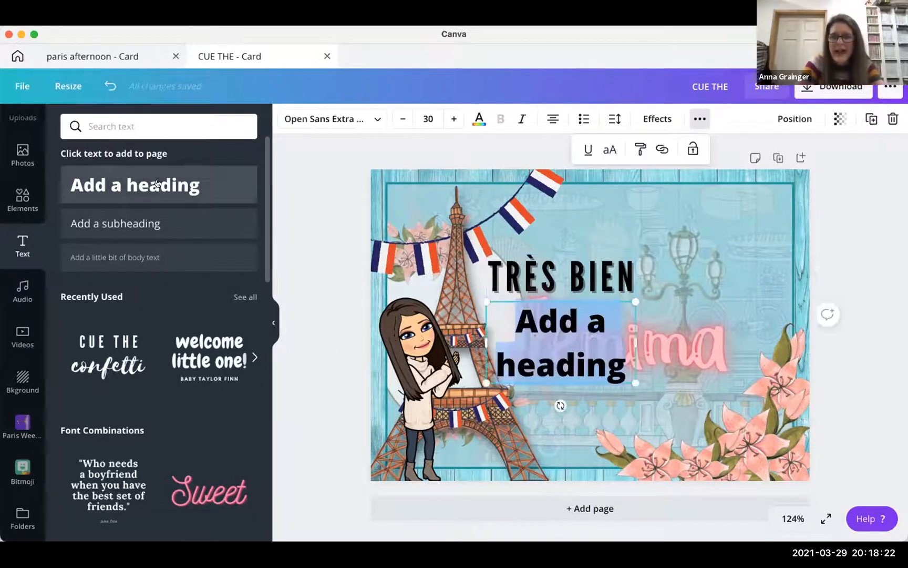
pyautogui.moveTo(681, 344); pyautogui.dragTo(744, 344)
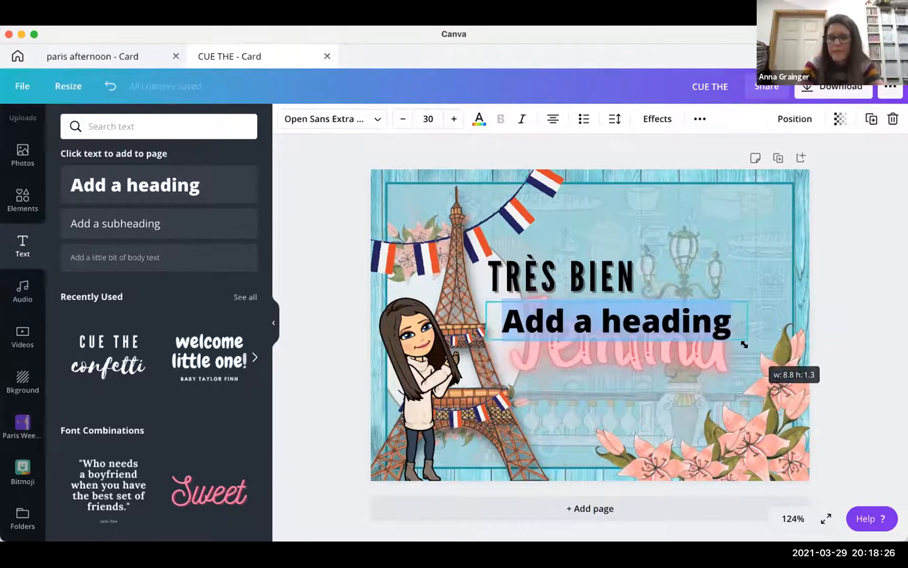
pyautogui.press('BackSpace')
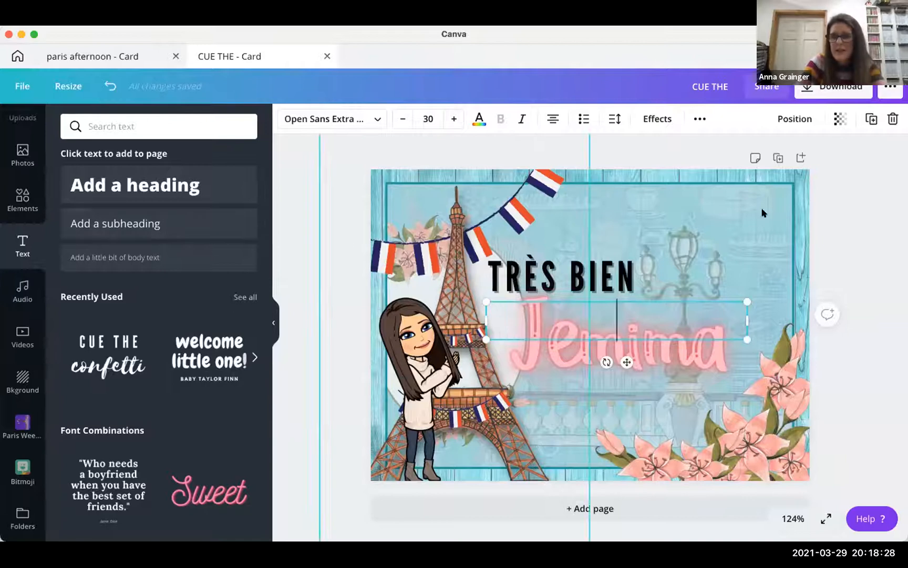
pyautogui.click(820, 192)
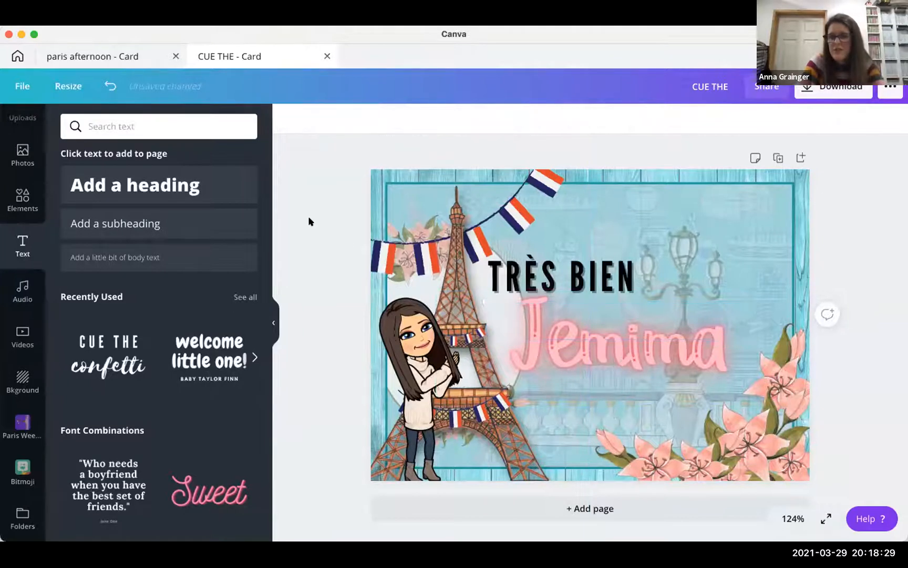
pyautogui.click(138, 226)
pyautogui.click(139, 260)
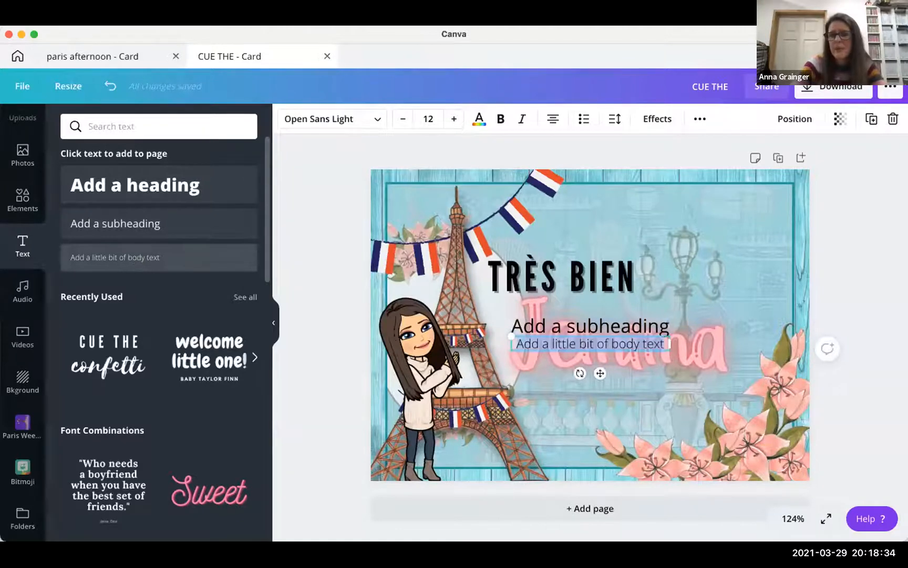
pyautogui.press('BackSpace')
pyautogui.click(835, 247)
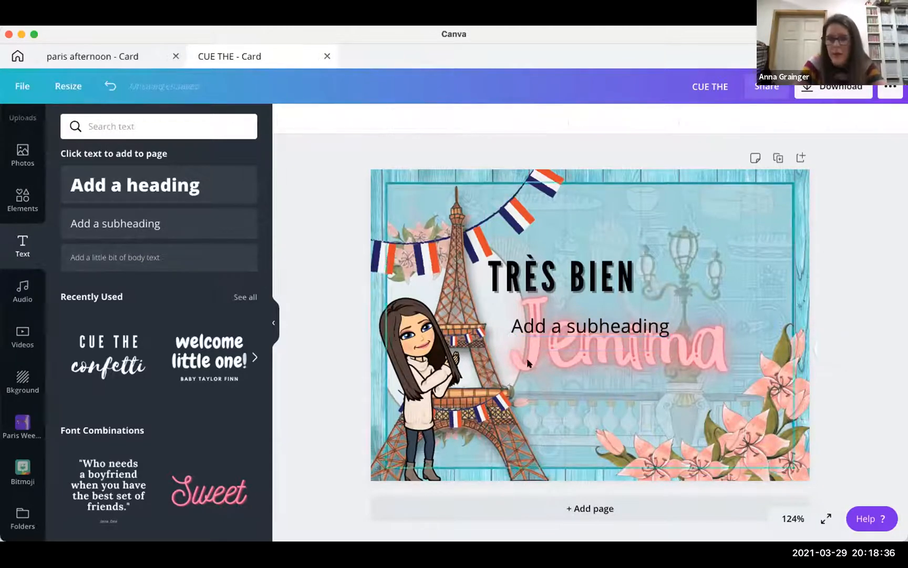
pyautogui.click(581, 318)
pyautogui.moveTo(601, 359); pyautogui.dragTo(639, 381)
pyautogui.click(639, 383)
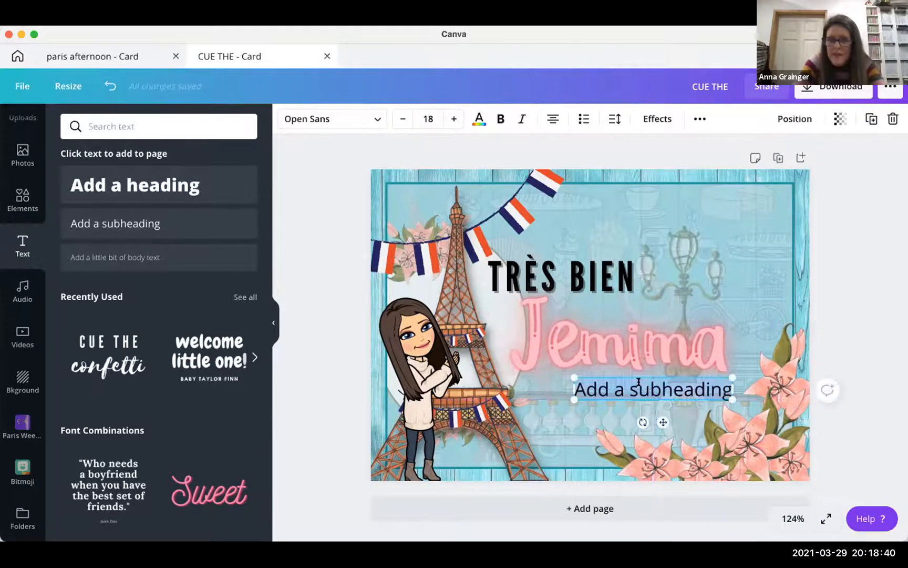
pyautogui.write('Ama')
pyautogui.write('zing work')
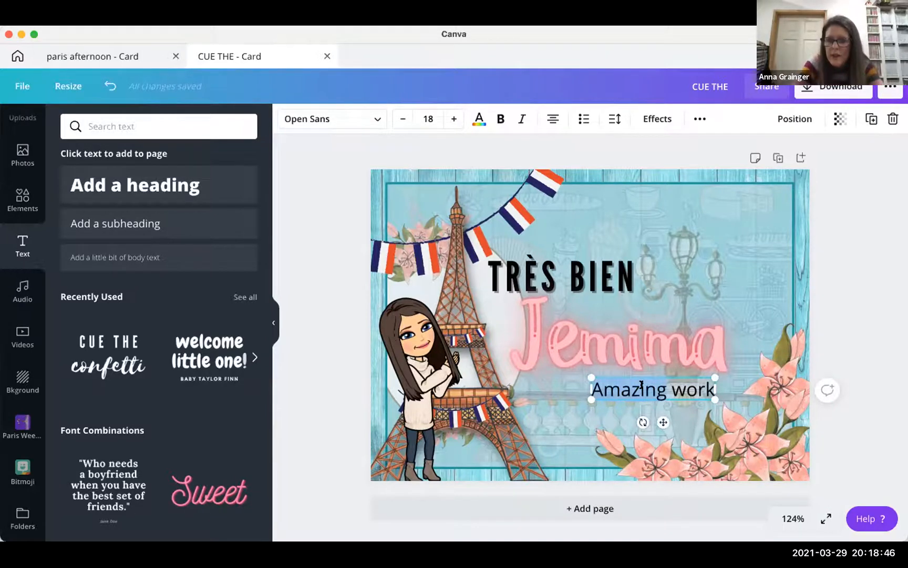
# - Set the caption's font to Bukhari Script and enlarge it
pyautogui.moveTo(593, 388); pyautogui.dragTo(715, 391)
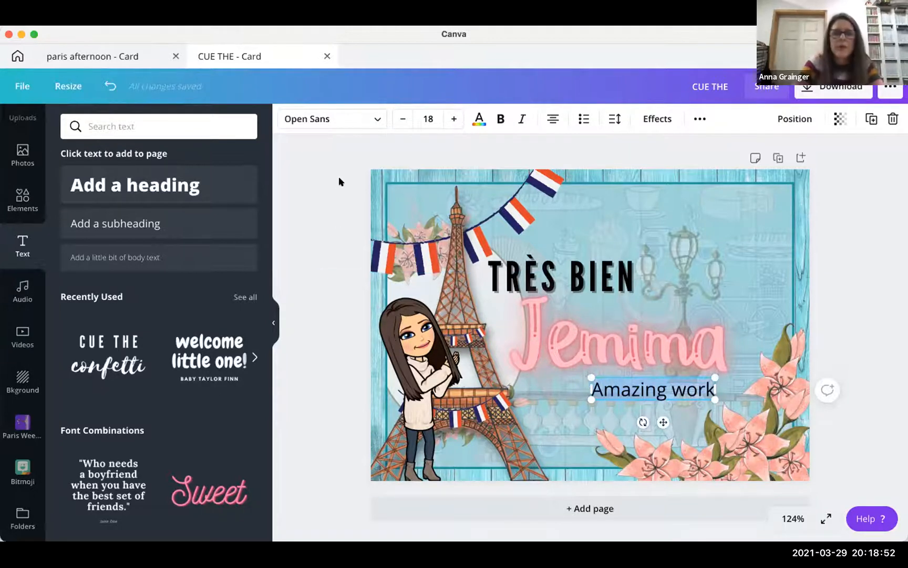
pyautogui.click(375, 118)
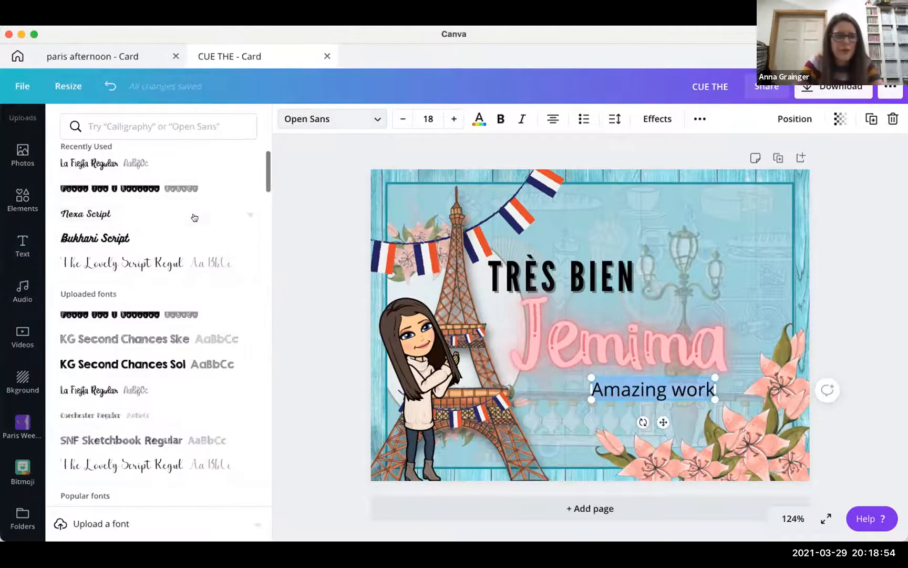
pyautogui.scroll(3, 169, 185)
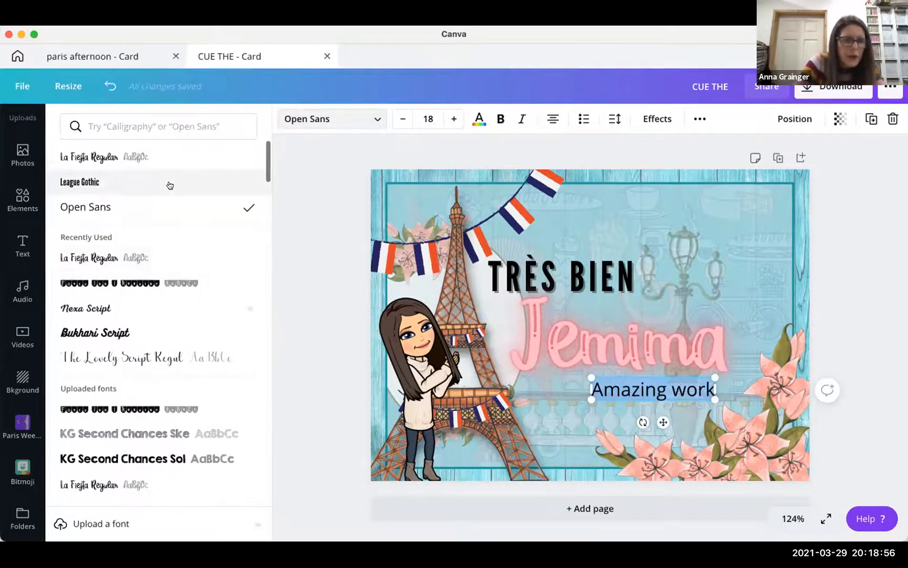
pyautogui.scroll(-1, 123, 257)
pyautogui.click(120, 267)
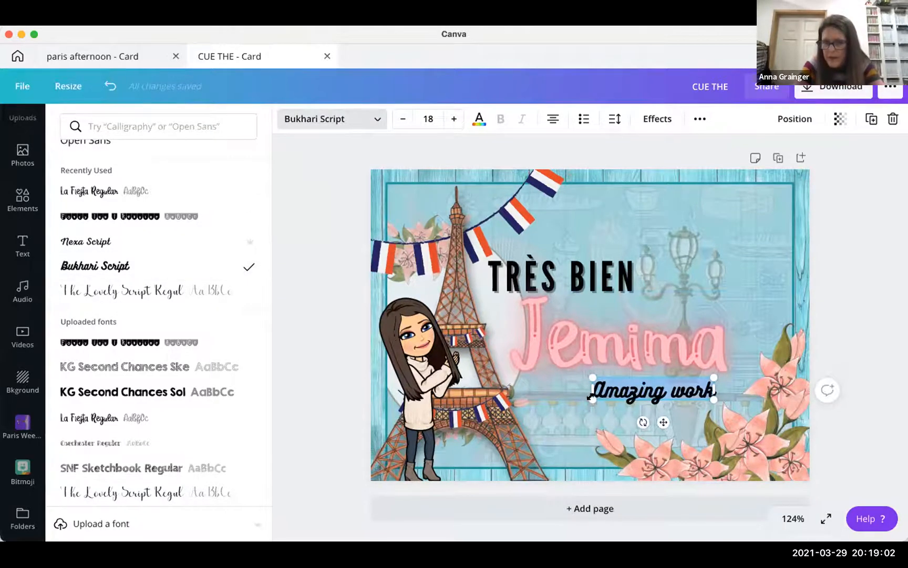
pyautogui.moveTo(565, 410); pyautogui.dragTo(514, 419)
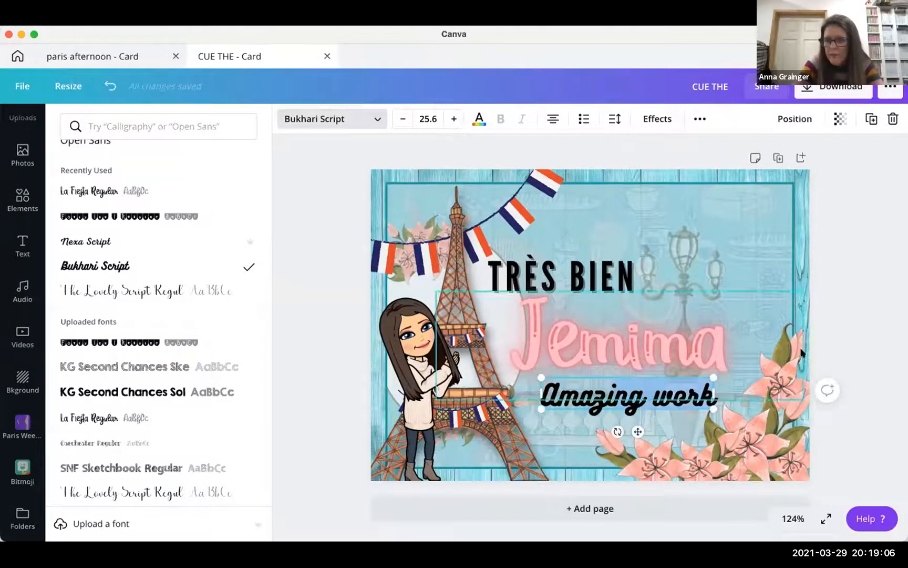
pyautogui.click(602, 382)
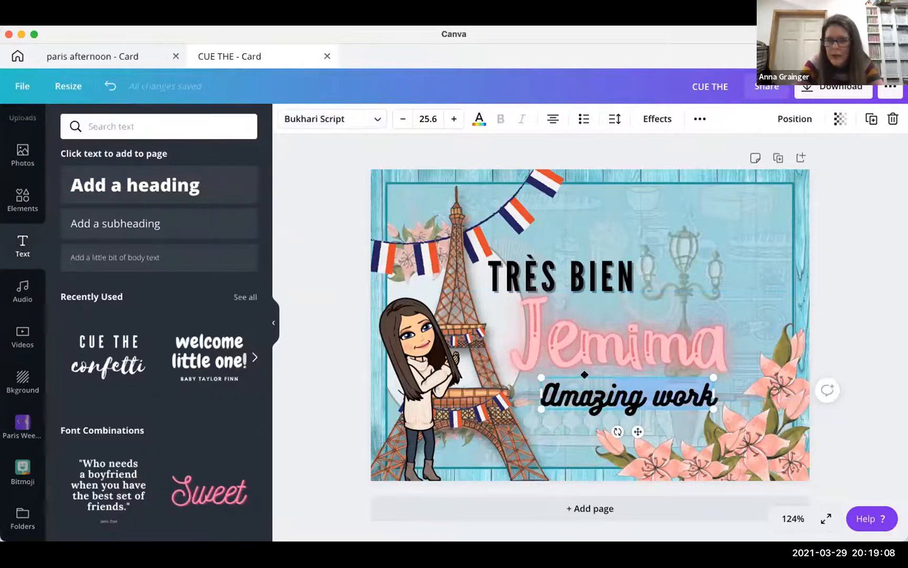
# - Shift the Amazing work caption right and lock it in place
pyautogui.moveTo(585, 375); pyautogui.dragTo(621, 371)
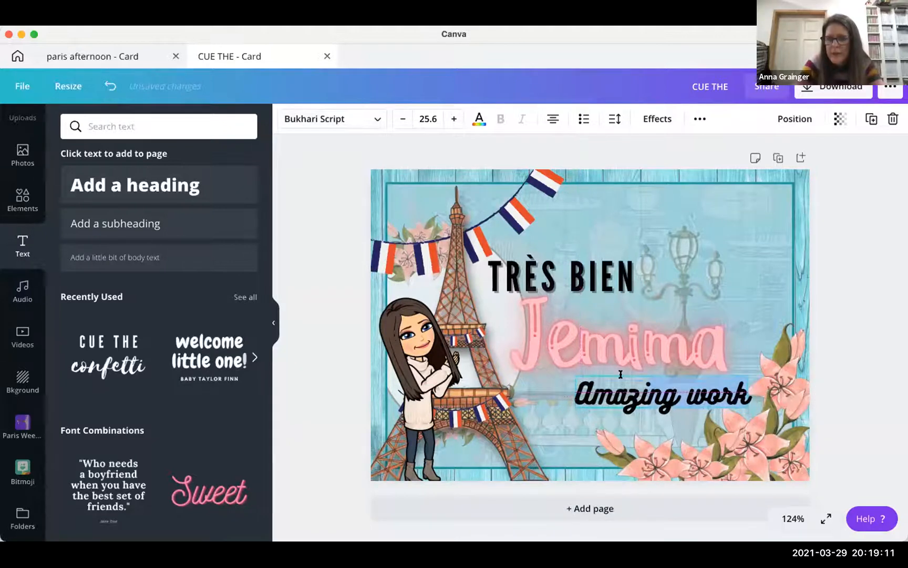
pyautogui.click(824, 266)
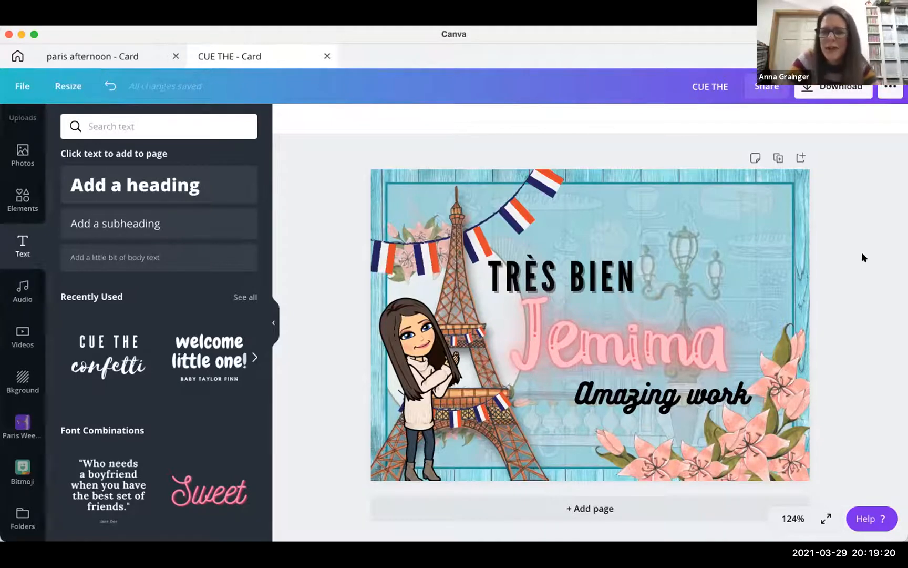
pyautogui.click(641, 404)
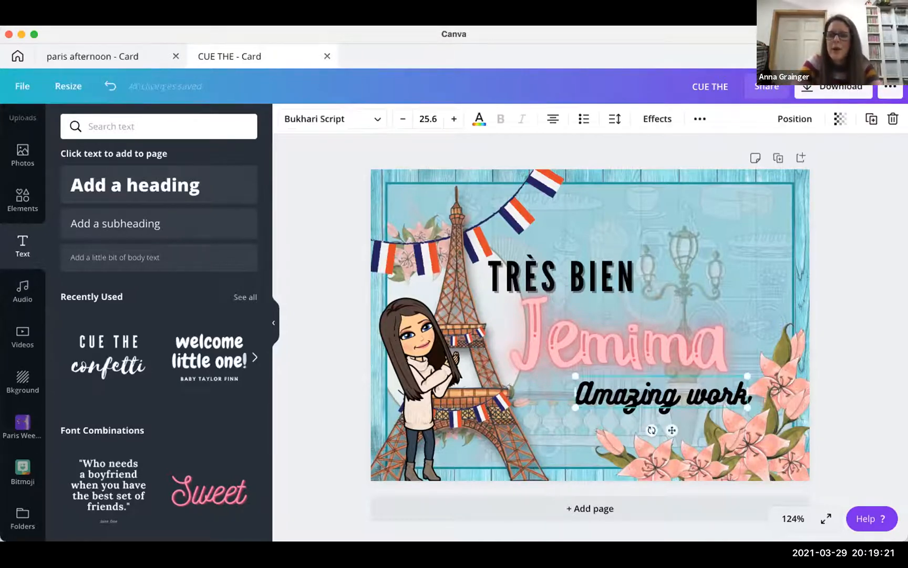
pyautogui.click(699, 119)
pyautogui.click(694, 149)
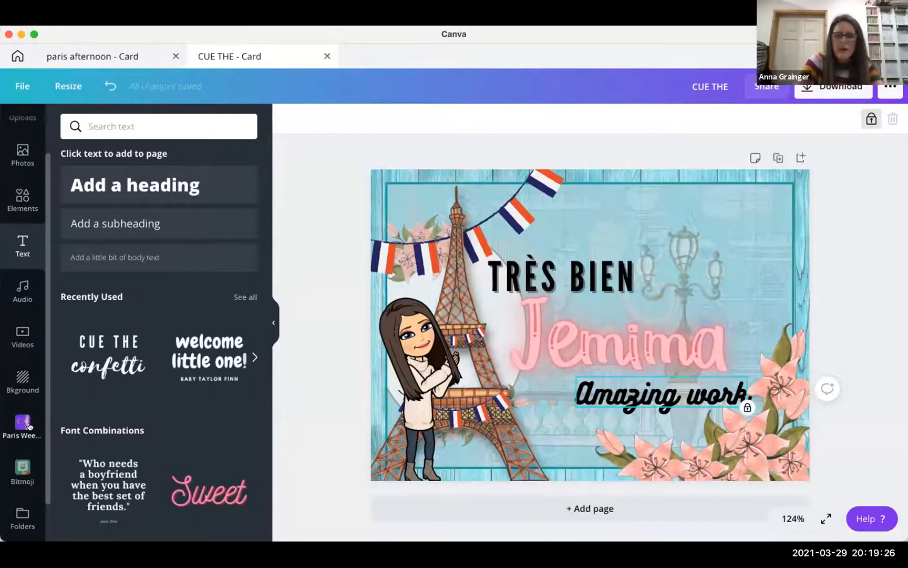
# - Add a brown square shape about 2.8 by 2.8 in the card's top-right corner
pyautogui.click(22, 200)
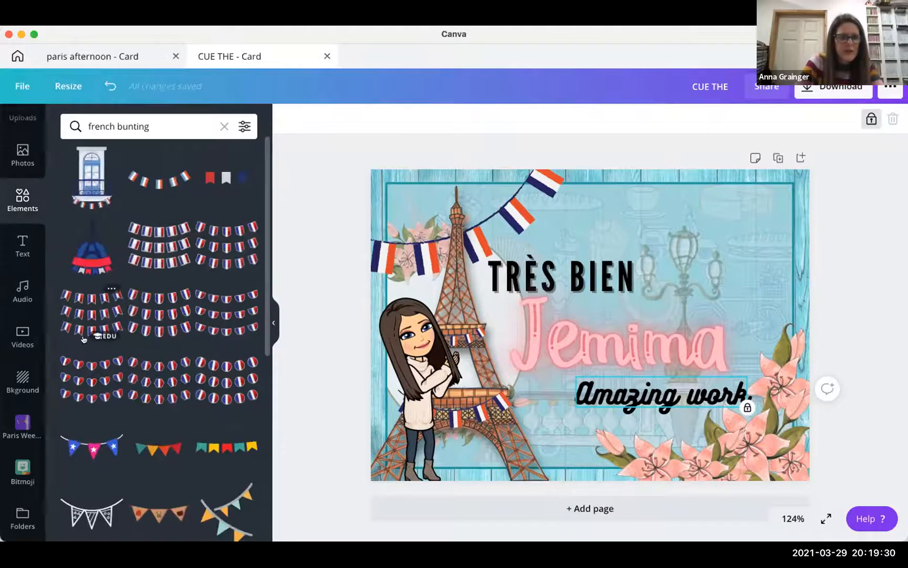
pyautogui.click(223, 126)
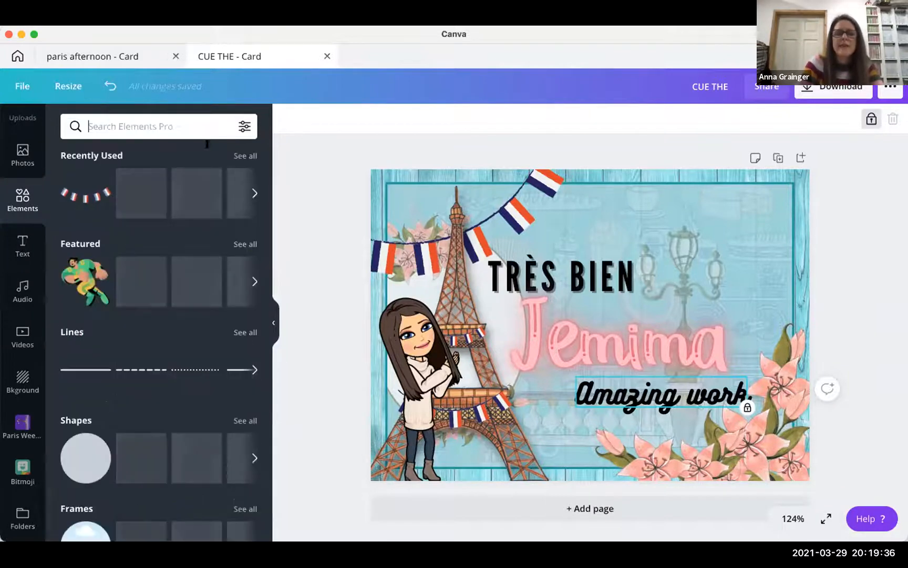
pyautogui.scroll(-2, 142, 315)
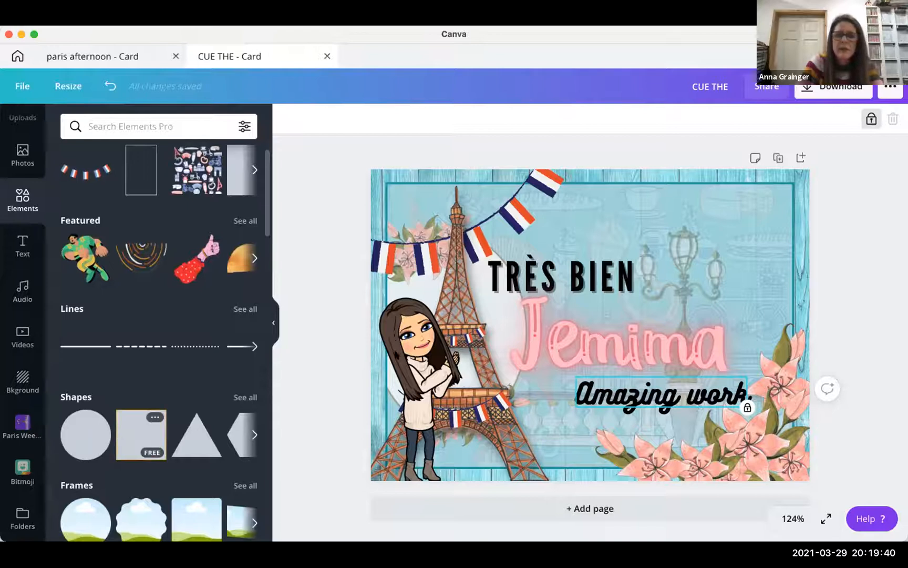
pyautogui.click(122, 438)
pyautogui.moveTo(542, 279); pyautogui.dragTo(599, 333)
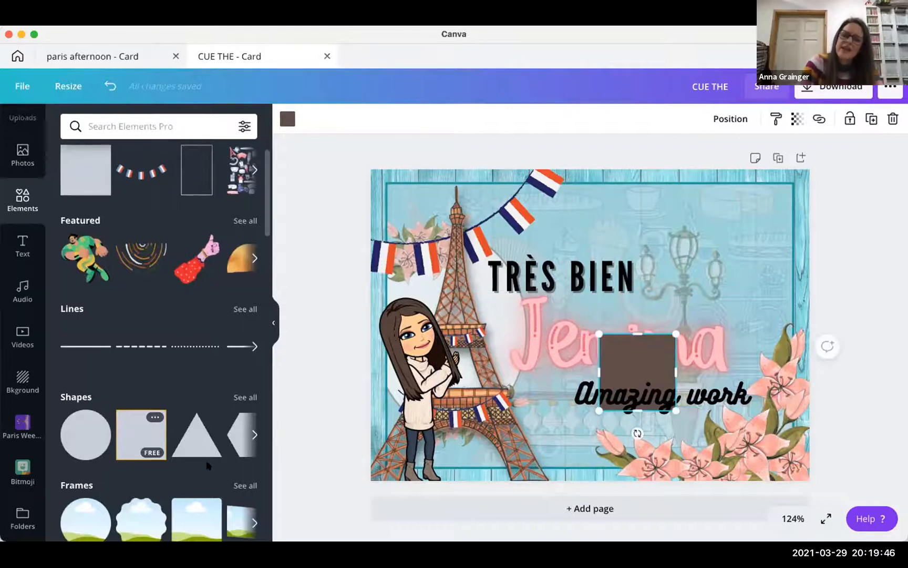
pyautogui.scroll(-3, 209, 466)
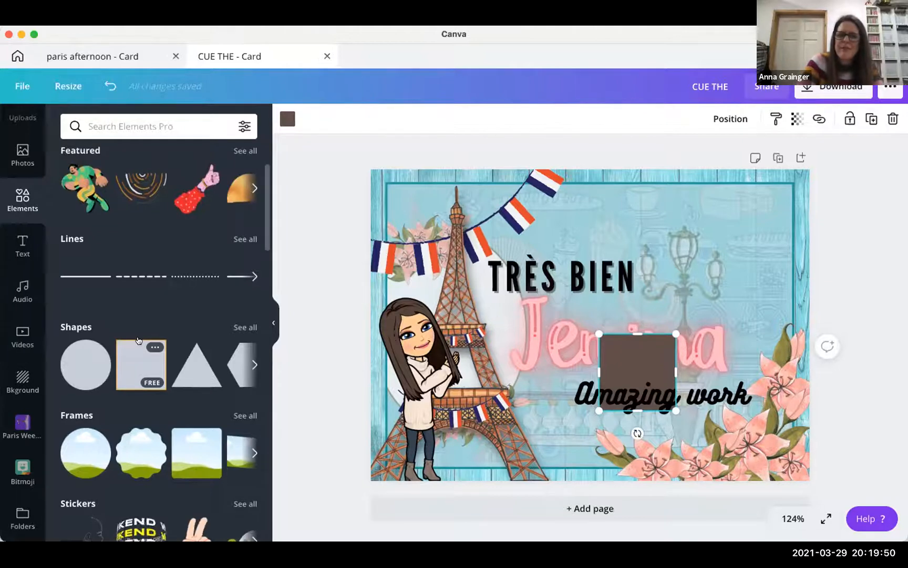
pyautogui.scroll(-2, 150, 366)
pyautogui.scroll(7, 150, 367)
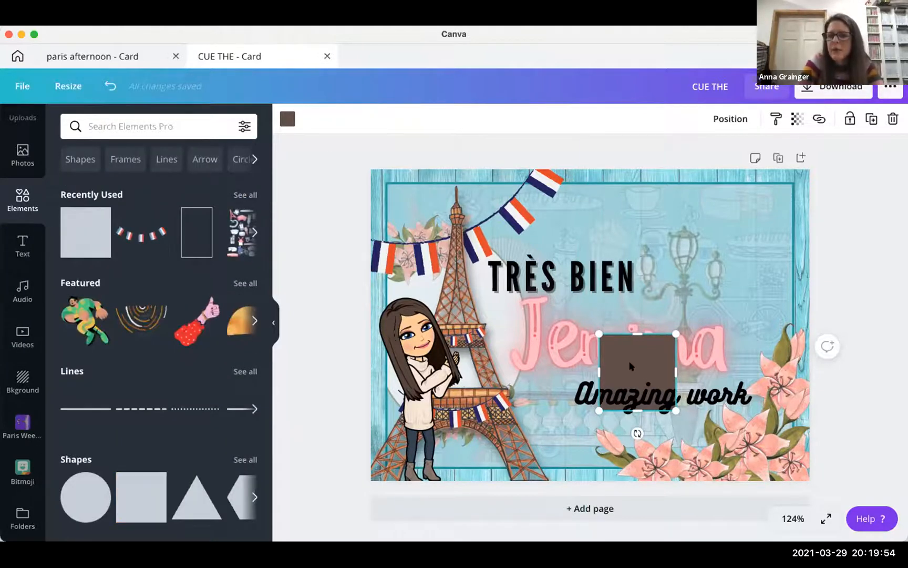
pyautogui.moveTo(630, 355); pyautogui.dragTo(744, 207)
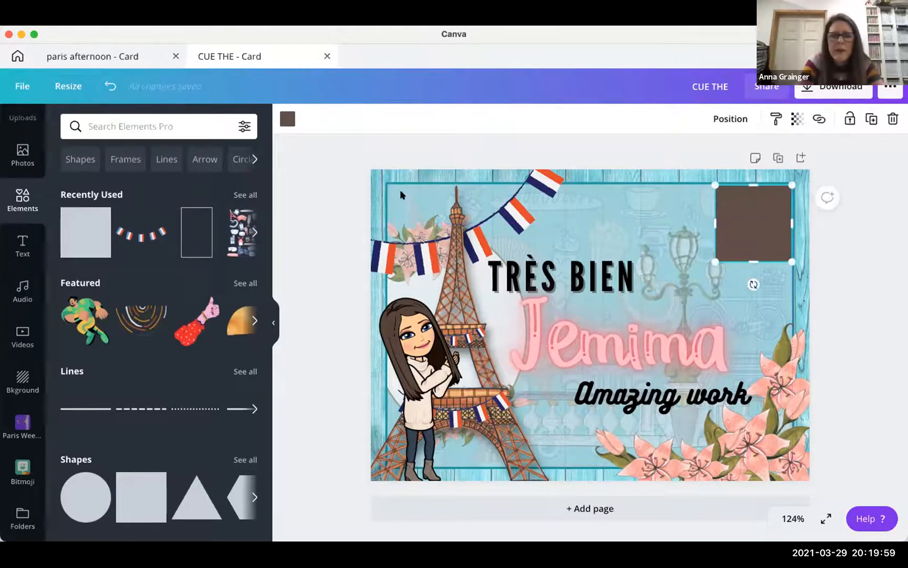
# - Recolour the top-right square salmon using the photo colour swatches
pyautogui.click(287, 119)
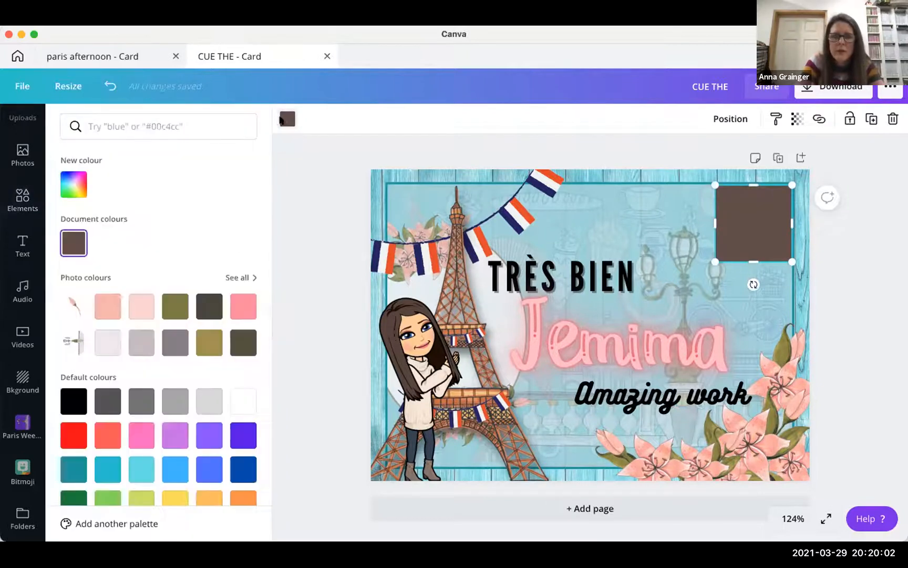
pyautogui.click(137, 308)
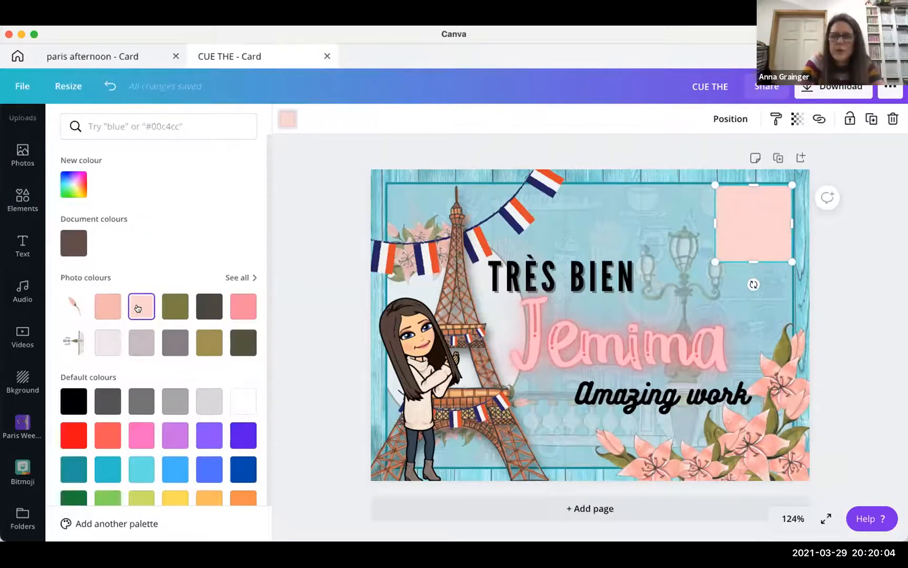
pyautogui.click(108, 311)
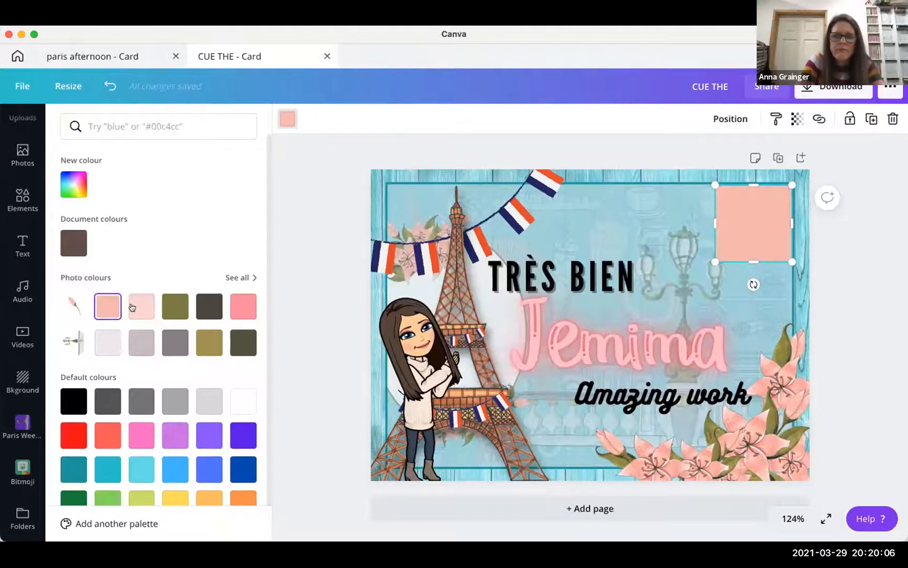
pyautogui.click(101, 348)
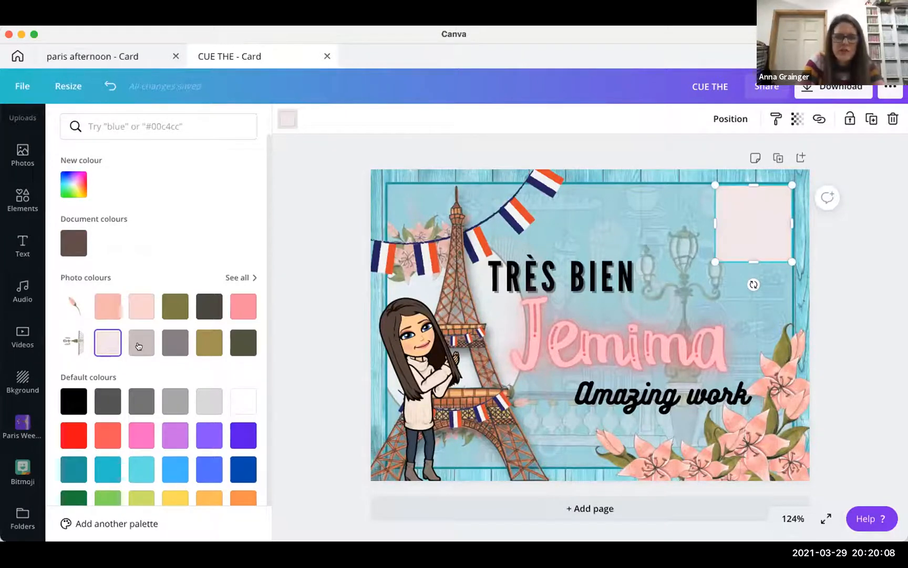
pyautogui.click(139, 346)
pyautogui.click(108, 306)
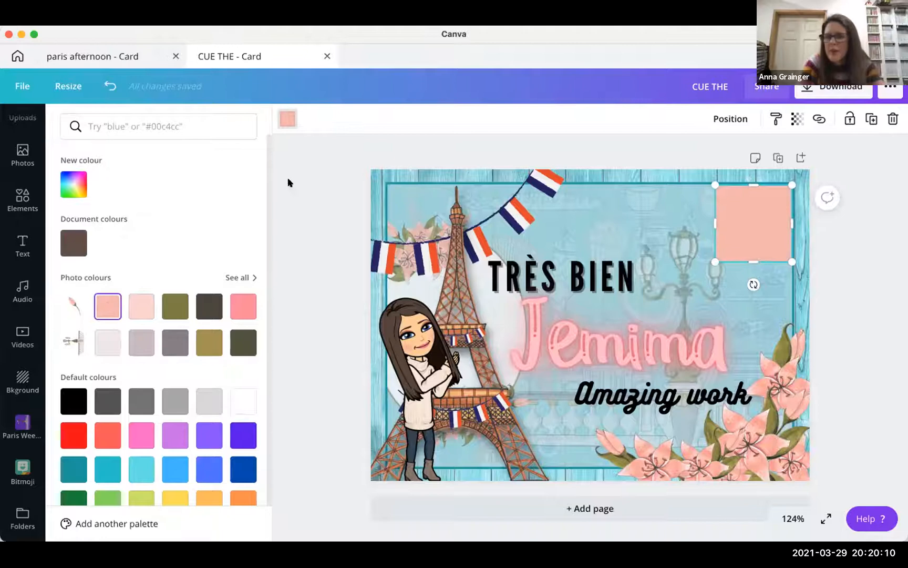
pyautogui.click(842, 262)
pyautogui.click(842, 262)
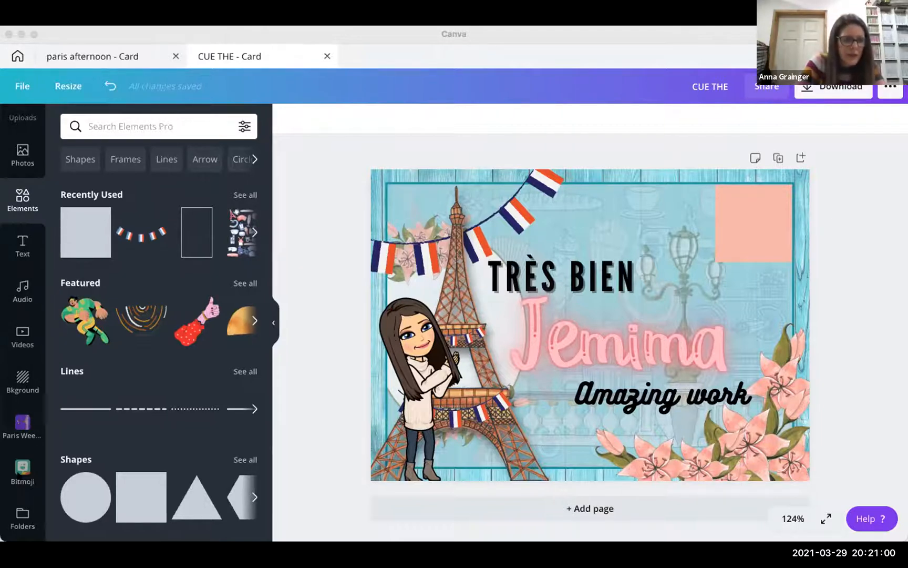
pyautogui.scroll(-1, 17, 505)
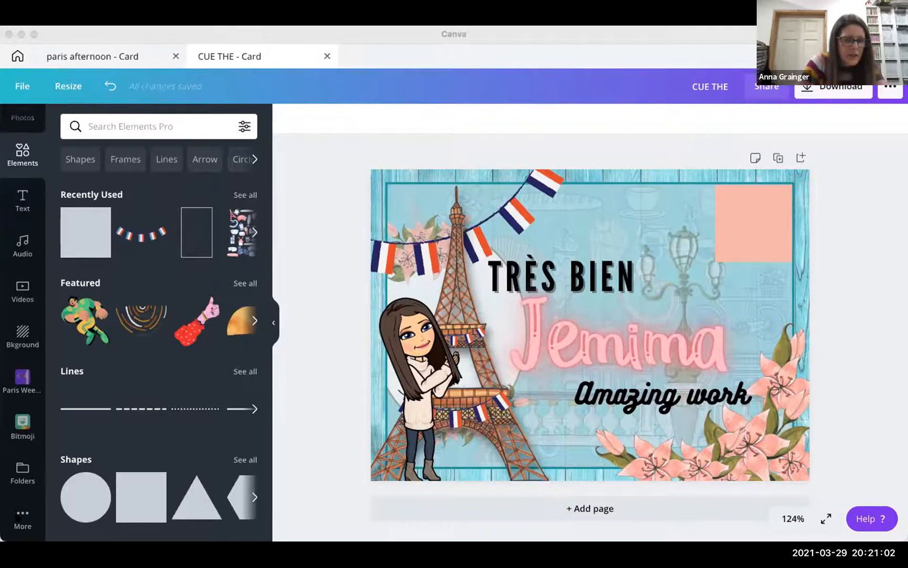
# - Generate a QR code from the pasted voca.ro recording link with the QR Code app
pyautogui.click(19, 511)
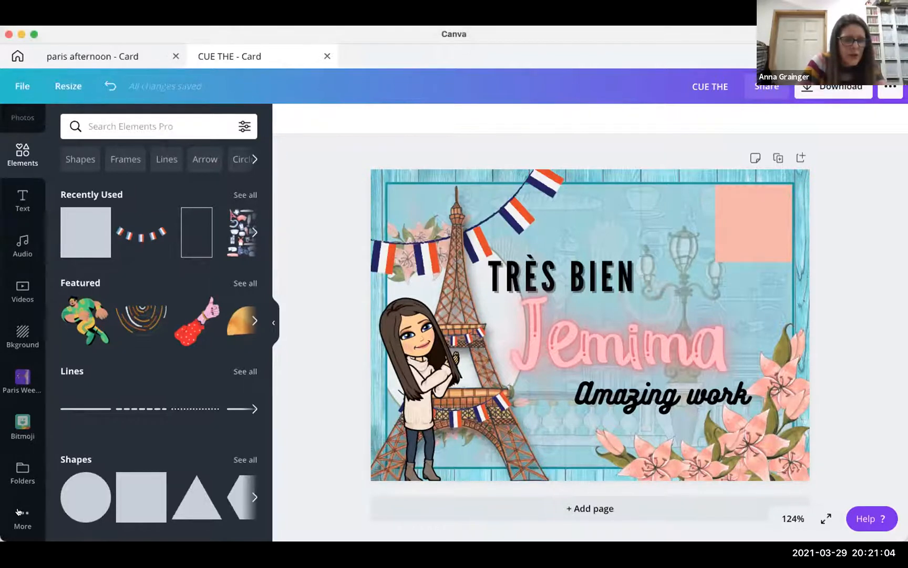
pyautogui.click(20, 512)
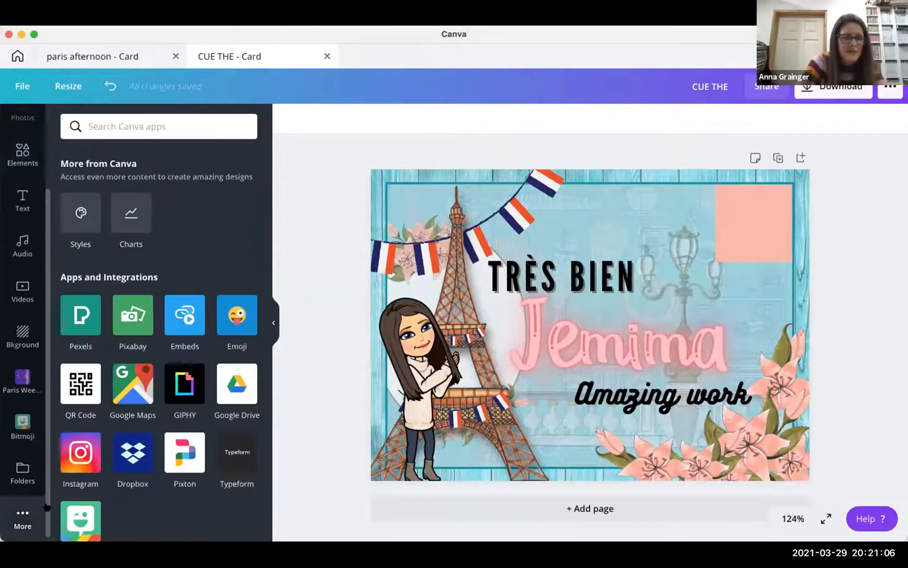
pyautogui.click(78, 386)
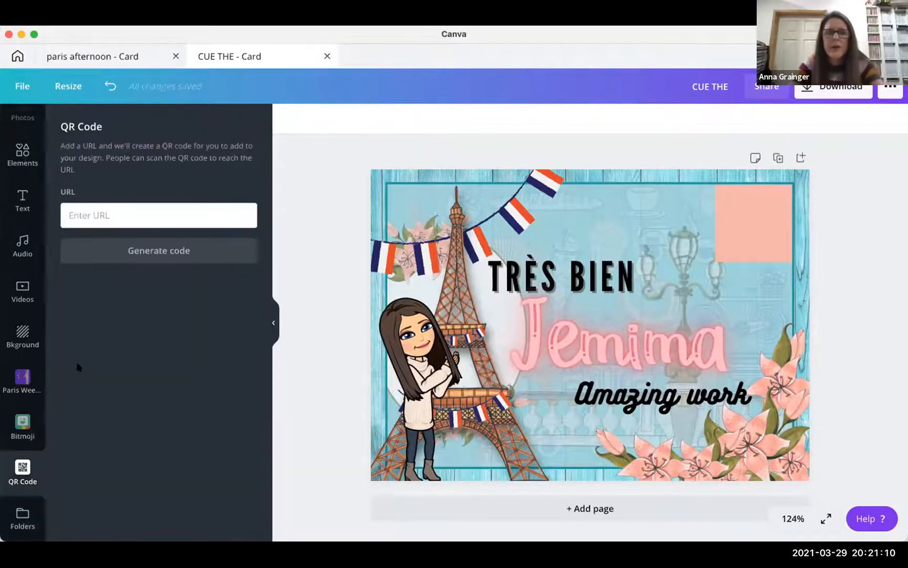
pyautogui.click(106, 215)
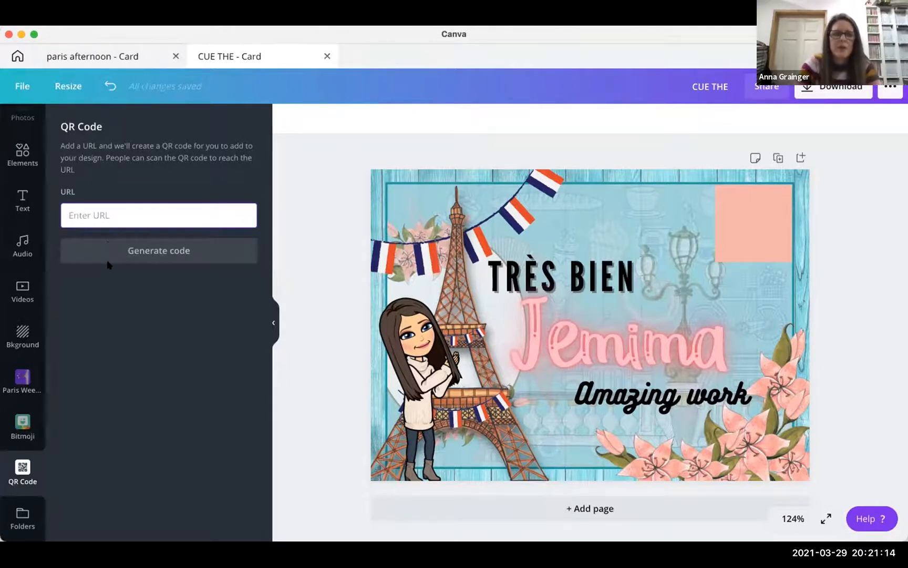
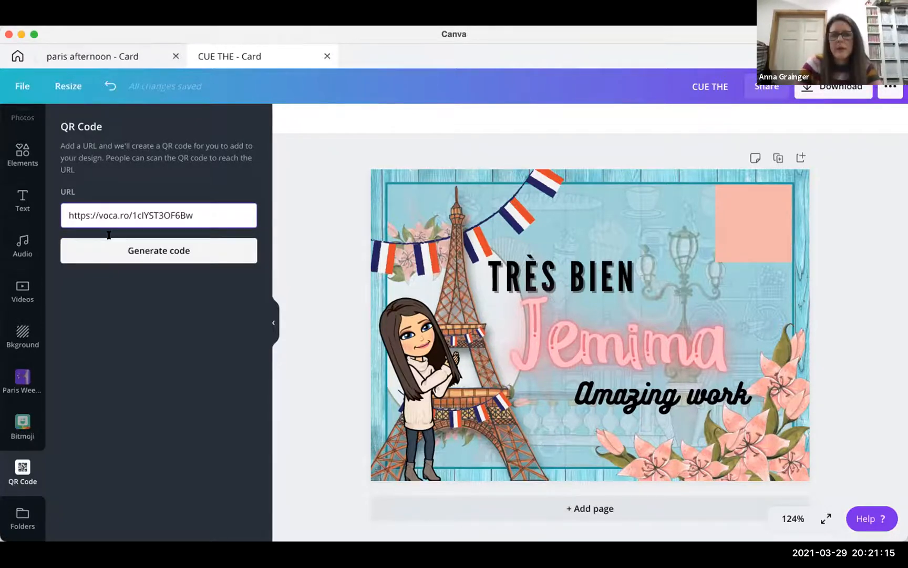
pyautogui.click(167, 250)
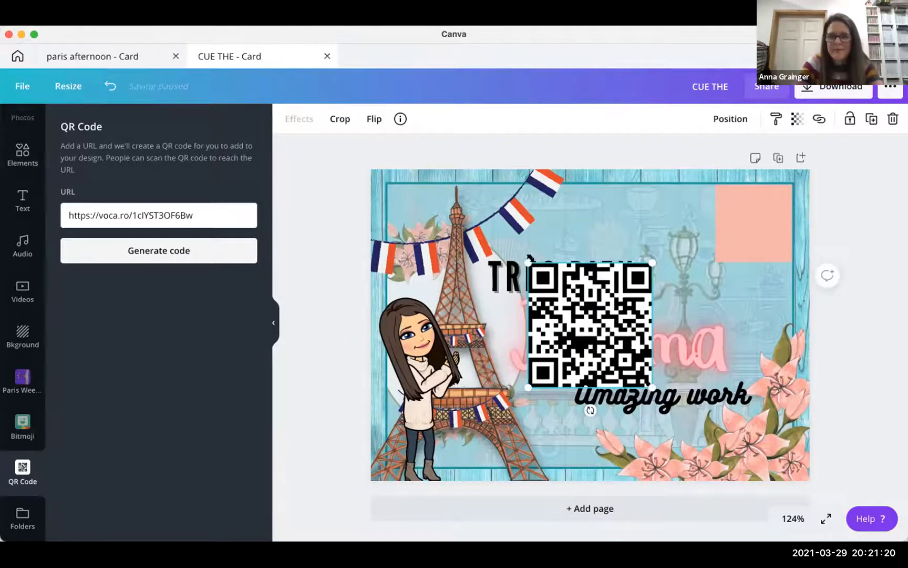
# - Resize the QR code and place it over the salmon square at top-right
pyautogui.moveTo(528, 263); pyautogui.dragTo(617, 308)
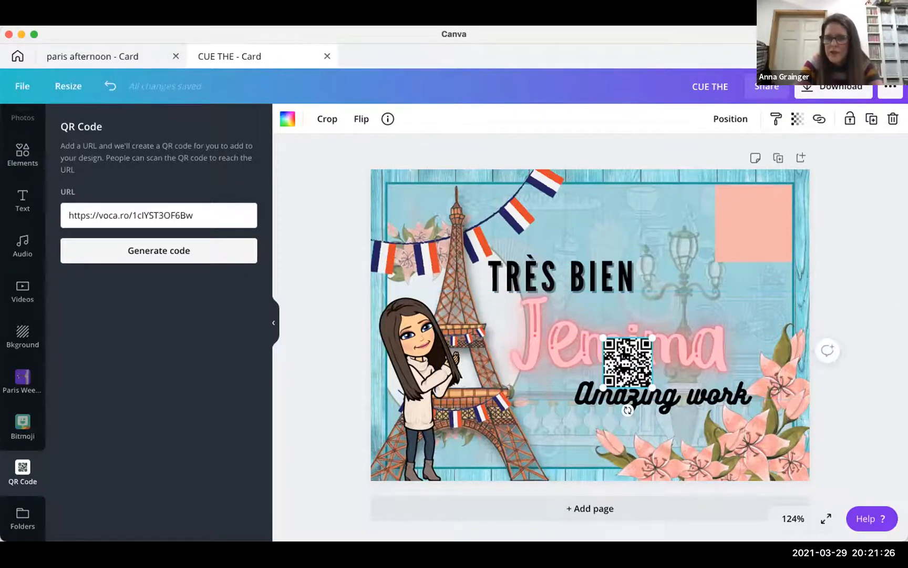
pyautogui.click(744, 203)
pyautogui.moveTo(629, 363); pyautogui.dragTo(780, 249)
pyautogui.moveTo(757, 216)
pyautogui.mouseDown()
pyautogui.moveTo(759, 208)
pyautogui.moveTo(756, 225)
pyautogui.mouseUp()
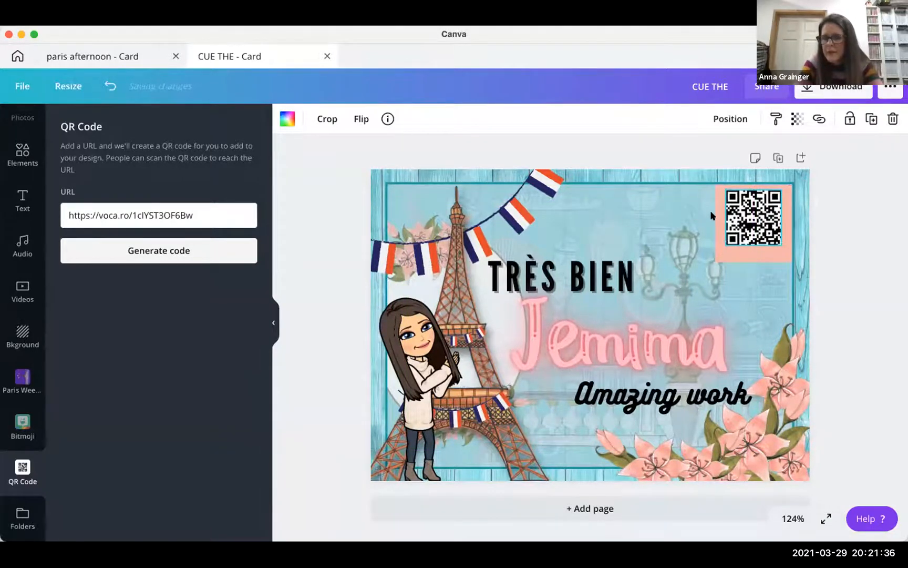
# - Narrow the salmon square from its left edge and nudge the QR code up-right
pyautogui.click(714, 217)
pyautogui.click(722, 218)
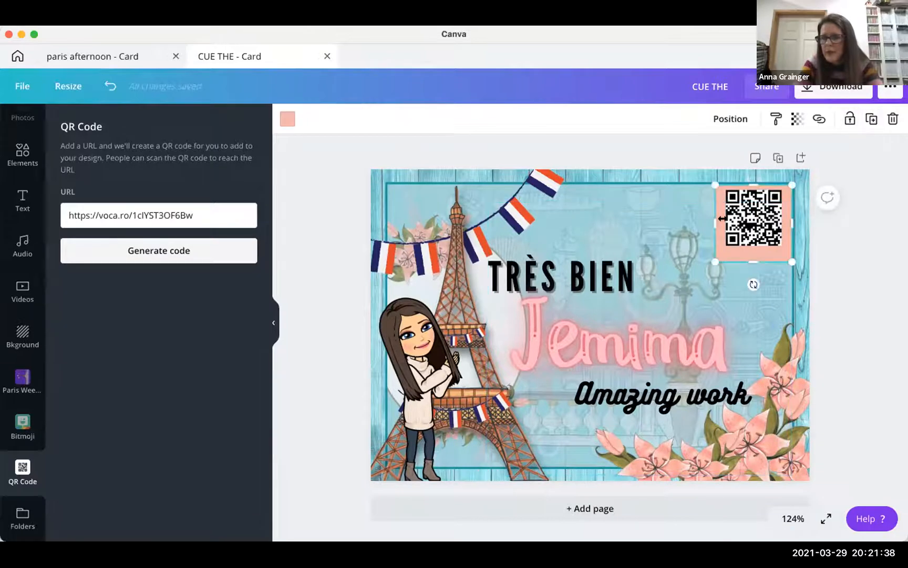
pyautogui.moveTo(723, 221); pyautogui.dragTo(727, 222)
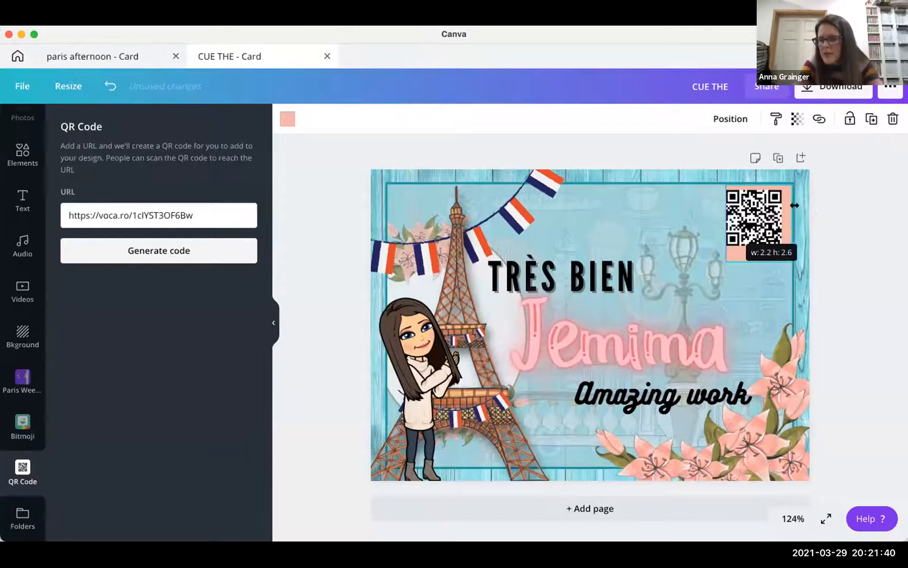
pyautogui.click(755, 208)
pyautogui.moveTo(756, 208); pyautogui.dragTo(758, 214)
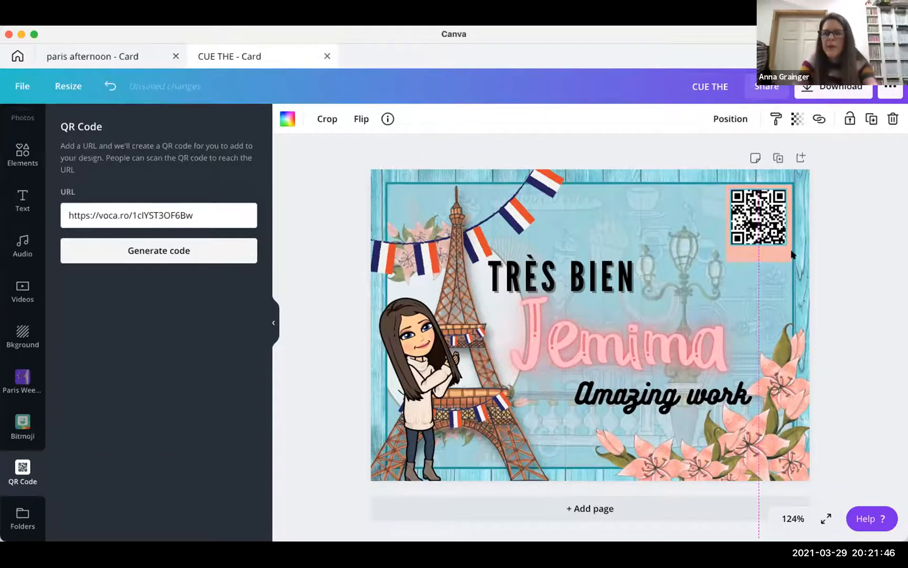
# - Centre the QR code on the salmon square and lock both together
pyautogui.keyDown('shift'); pyautogui.click(762, 253); pyautogui.keyUp('shift')
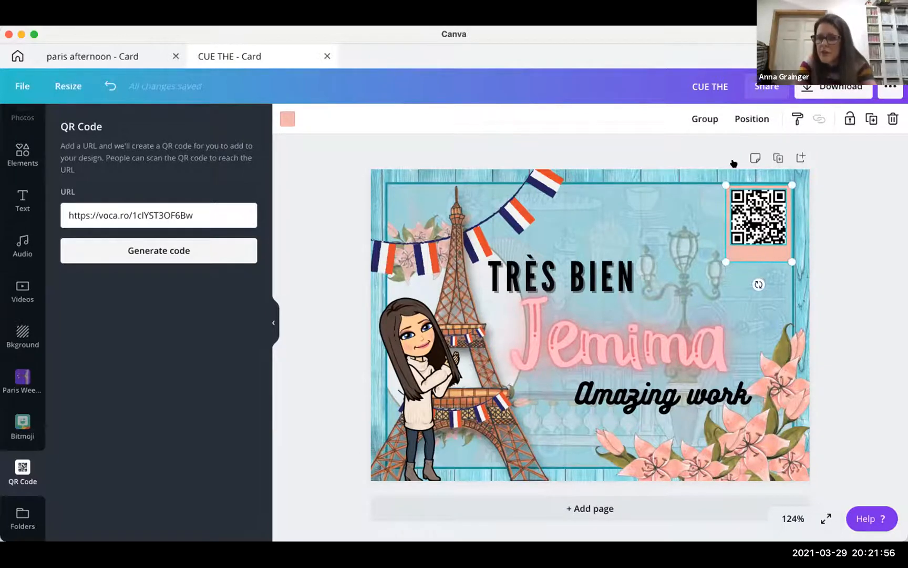
pyautogui.click(752, 119)
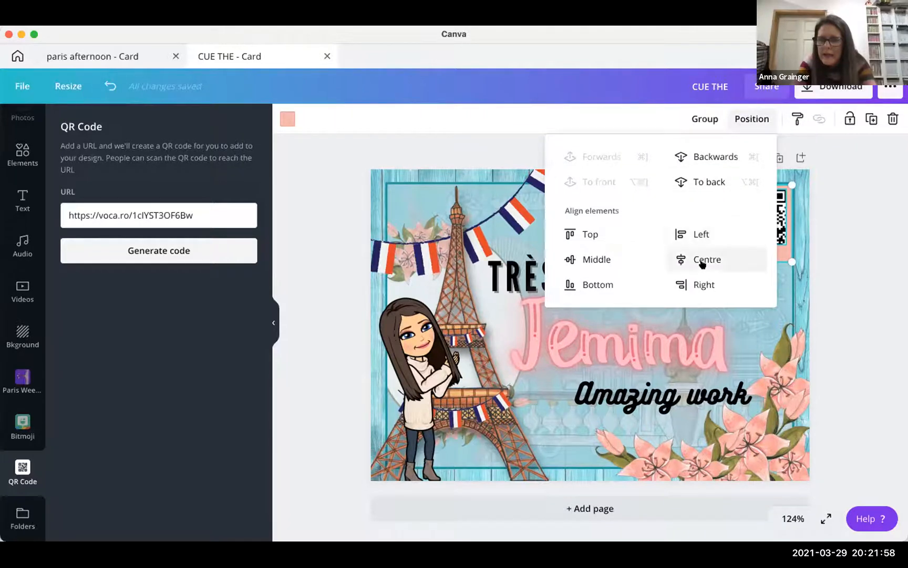
pyautogui.click(703, 261)
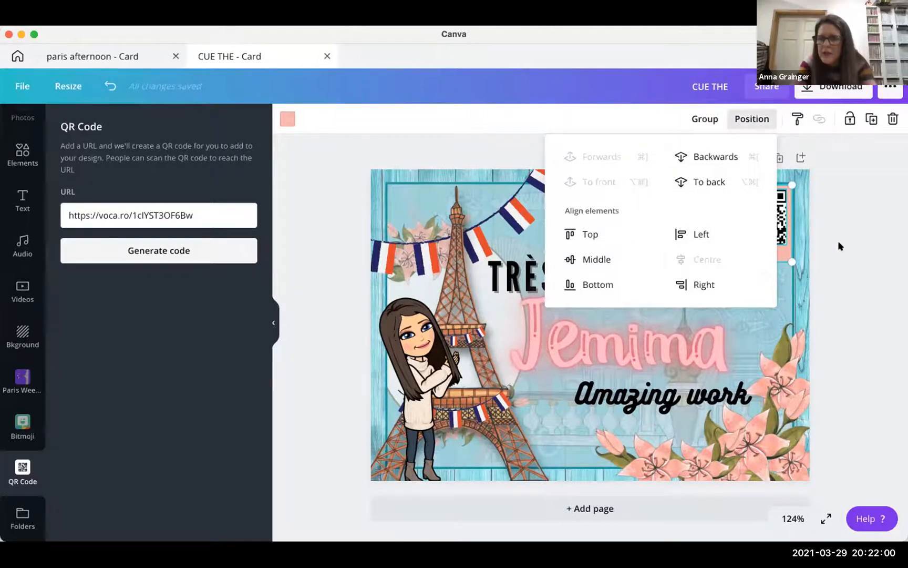
pyautogui.click(841, 236)
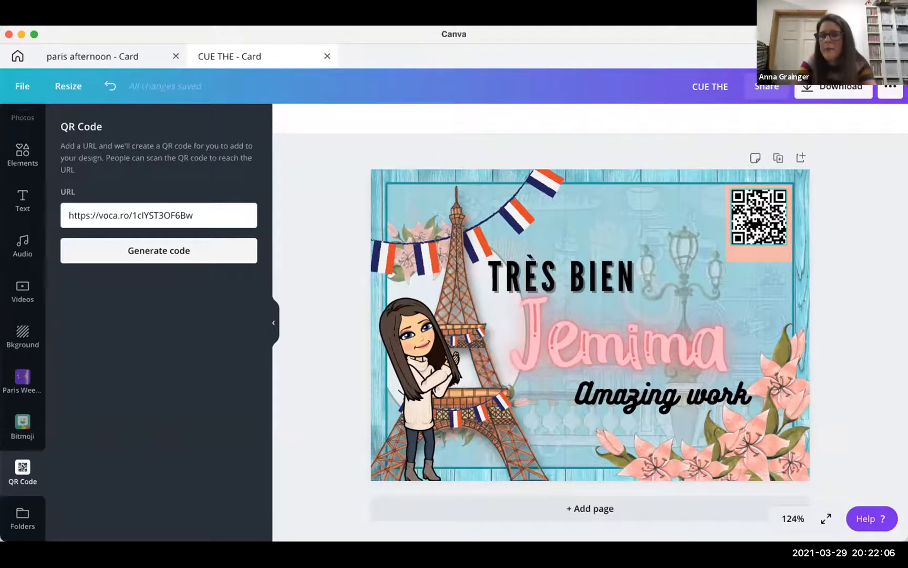
pyautogui.click(724, 218)
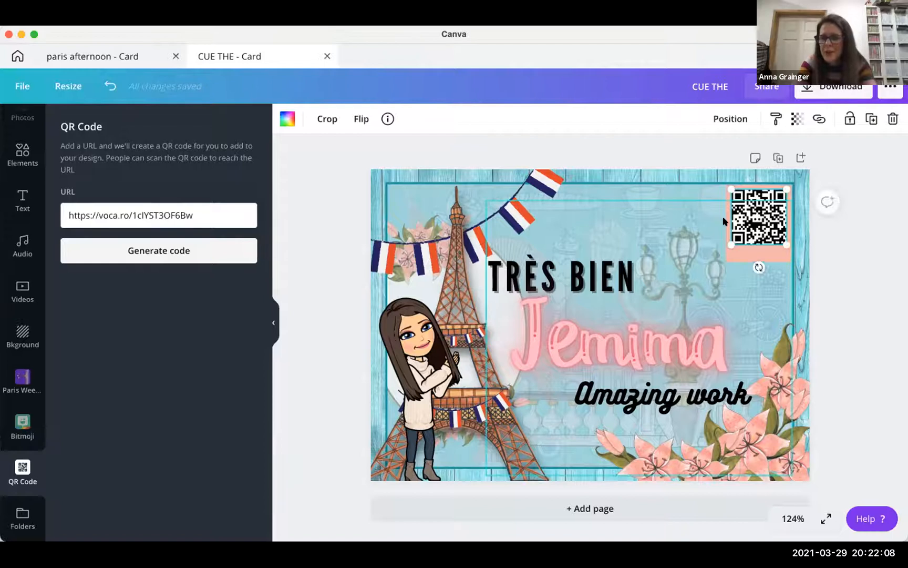
pyautogui.keyDown('shift'); pyautogui.click(725, 217); pyautogui.keyUp('shift')
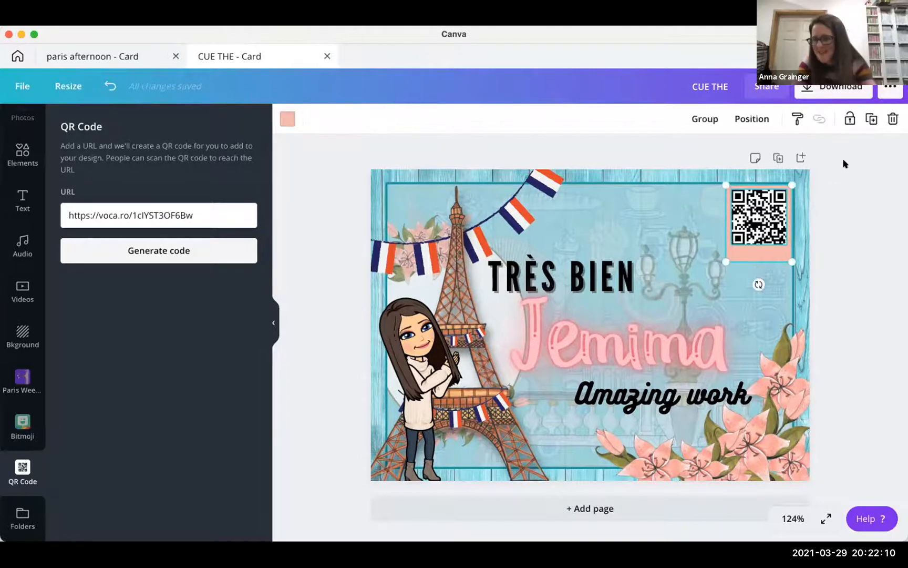
pyautogui.click(850, 118)
pyautogui.click(662, 231)
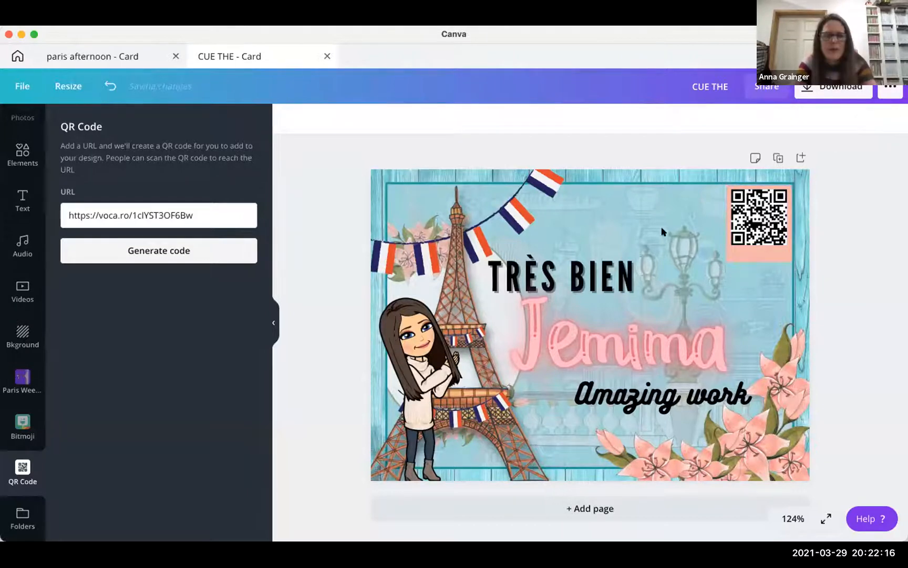
# - Add a body text caption reading 'Scan me'
pyautogui.click(38, 196)
pyautogui.moveTo(607, 241); pyautogui.dragTo(599, 324)
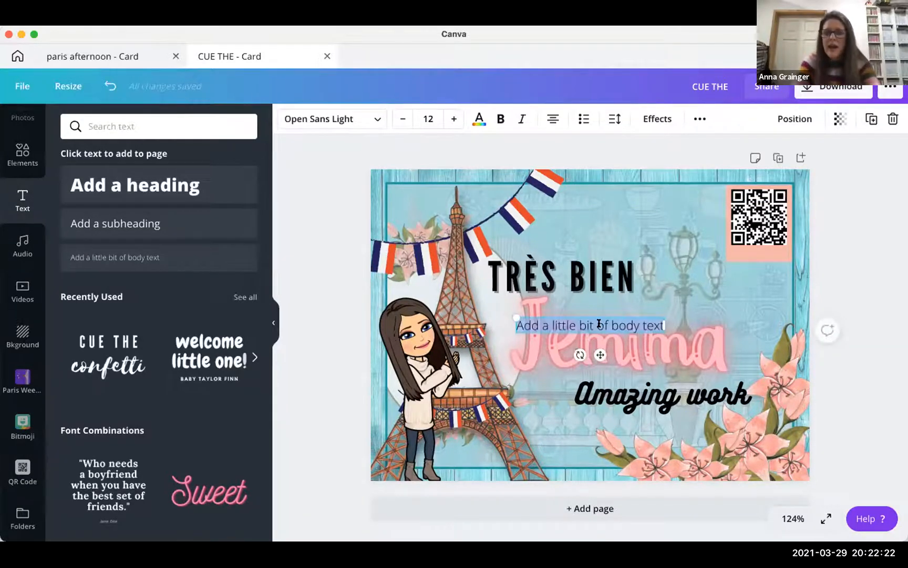
pyautogui.write('Scar')
pyautogui.press('BackSpace')
pyautogui.write('n me')
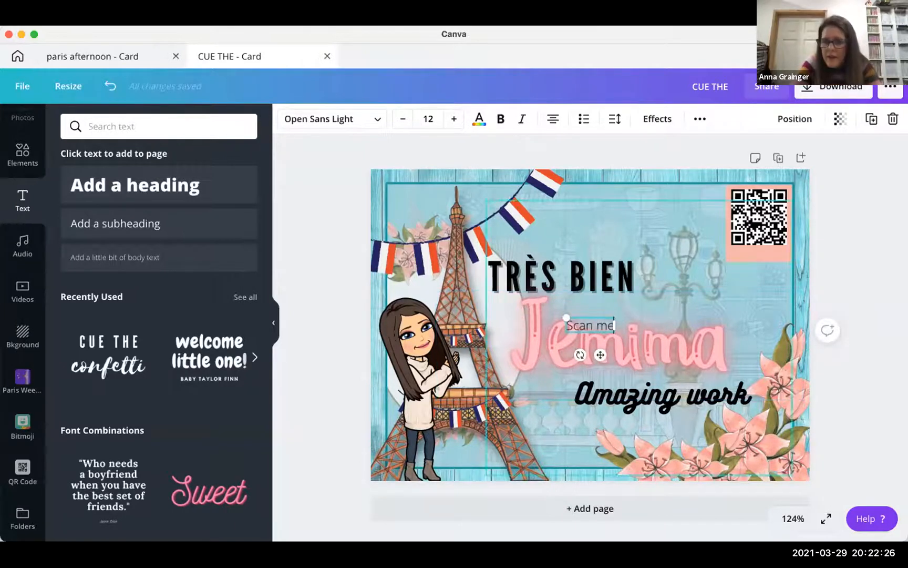
pyautogui.click(607, 296)
# - Move the Scan me caption beneath the QR code and lock it
pyautogui.click(587, 317)
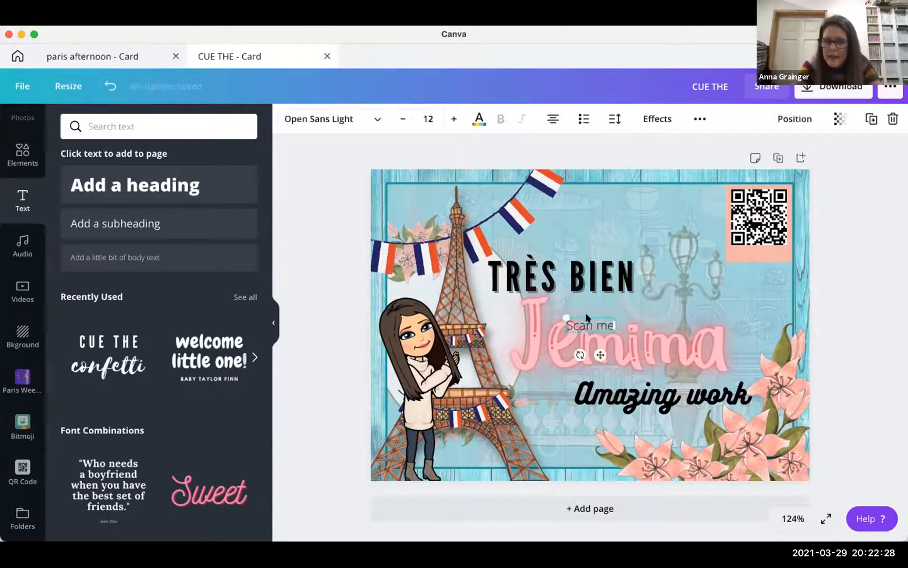
pyautogui.moveTo(588, 317); pyautogui.dragTo(755, 226)
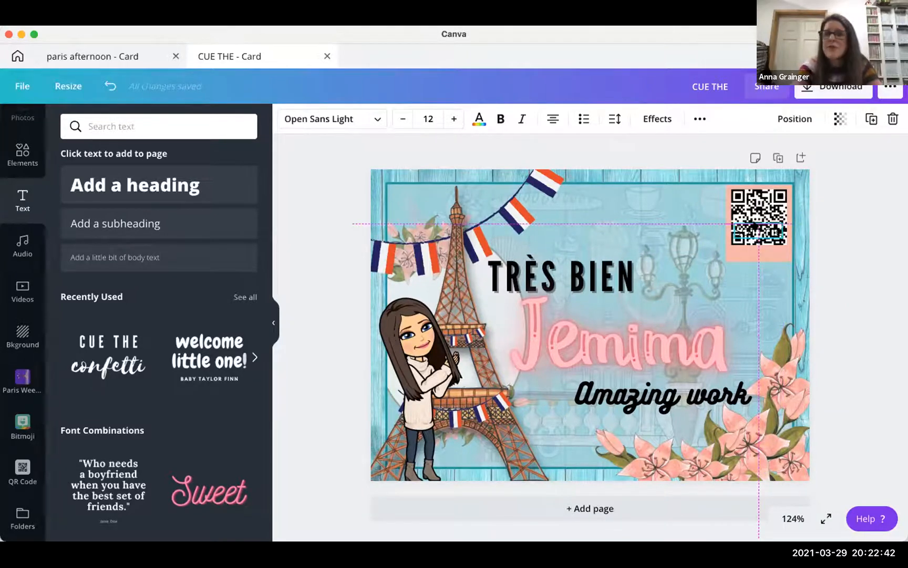
pyautogui.moveTo(754, 226); pyautogui.dragTo(754, 244)
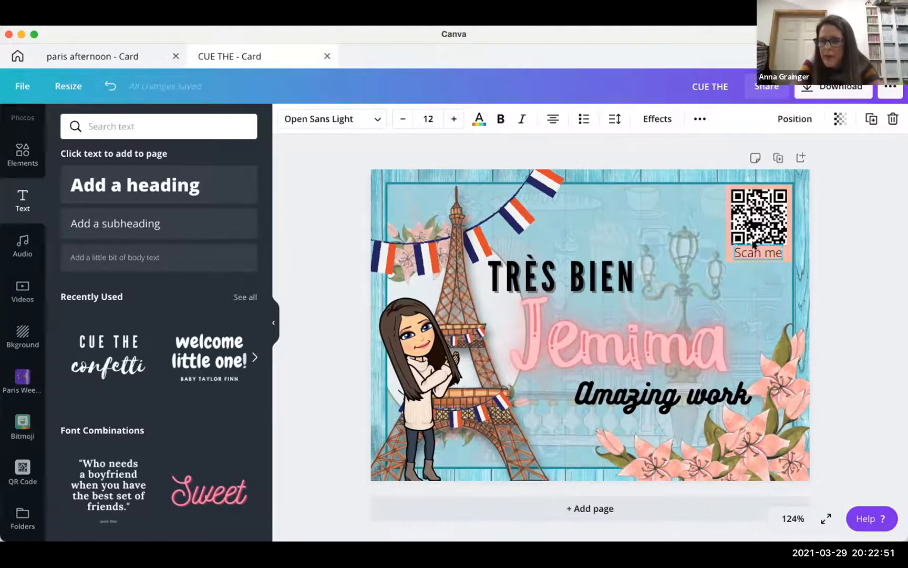
pyautogui.click(698, 119)
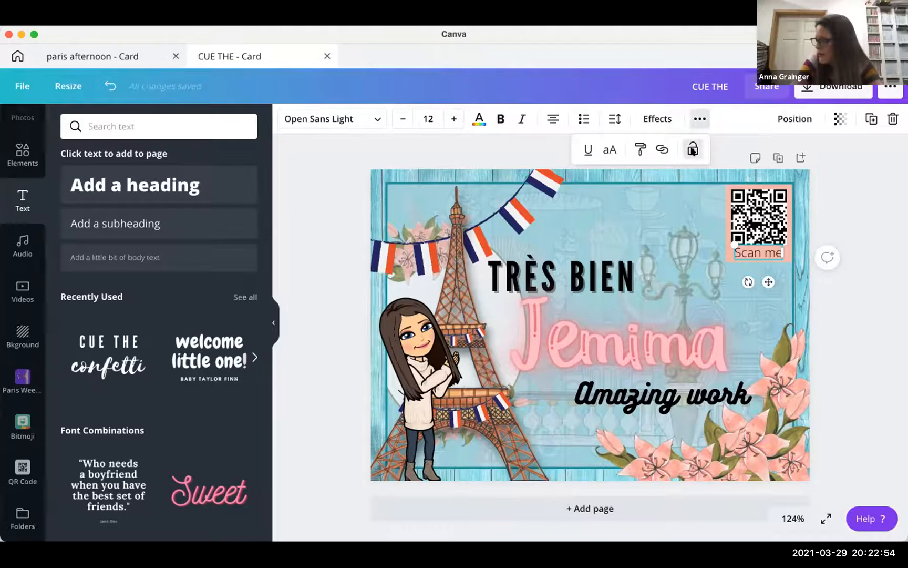
pyautogui.click(692, 149)
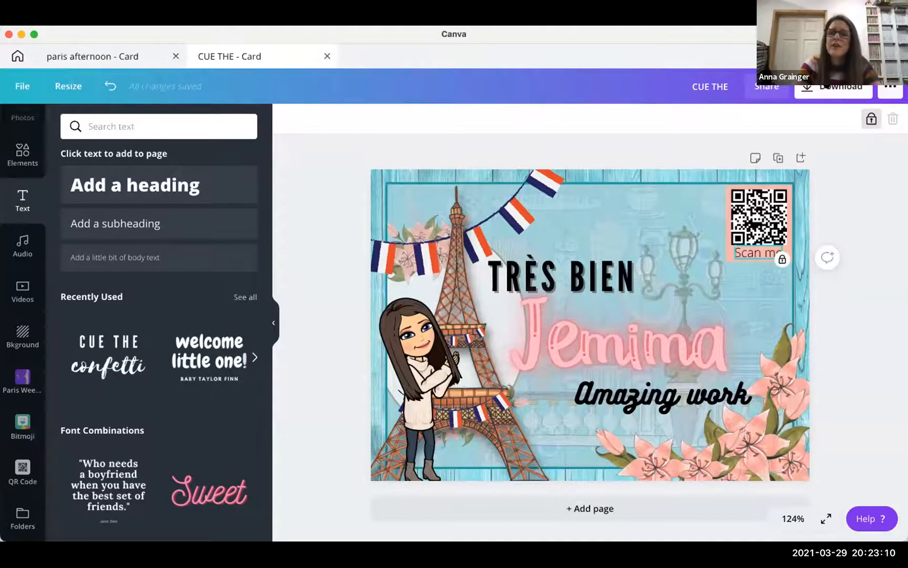
# - Download the card as a PNG, bringing up the save window for CUE THE.png
pyautogui.click(826, 85)
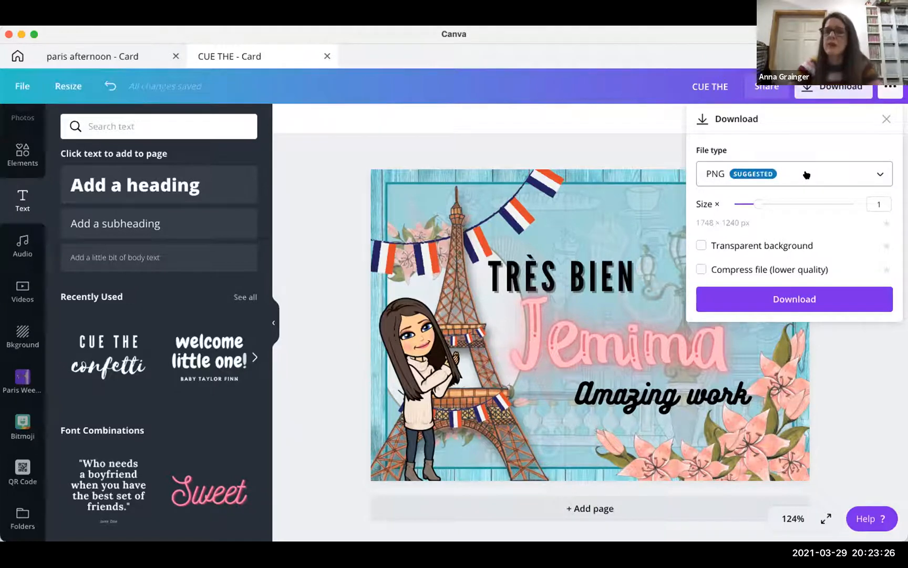
pyautogui.click(853, 171)
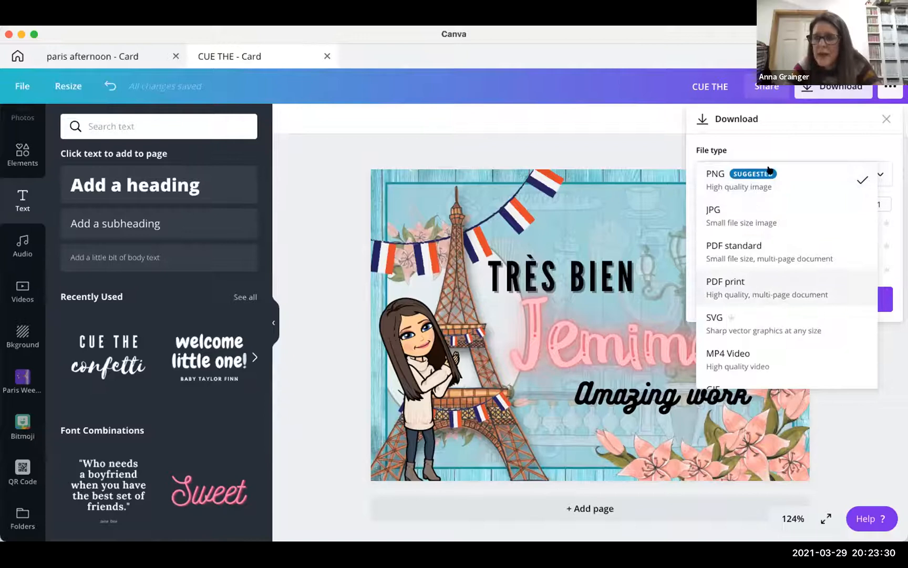
pyautogui.scroll(-2, 769, 215)
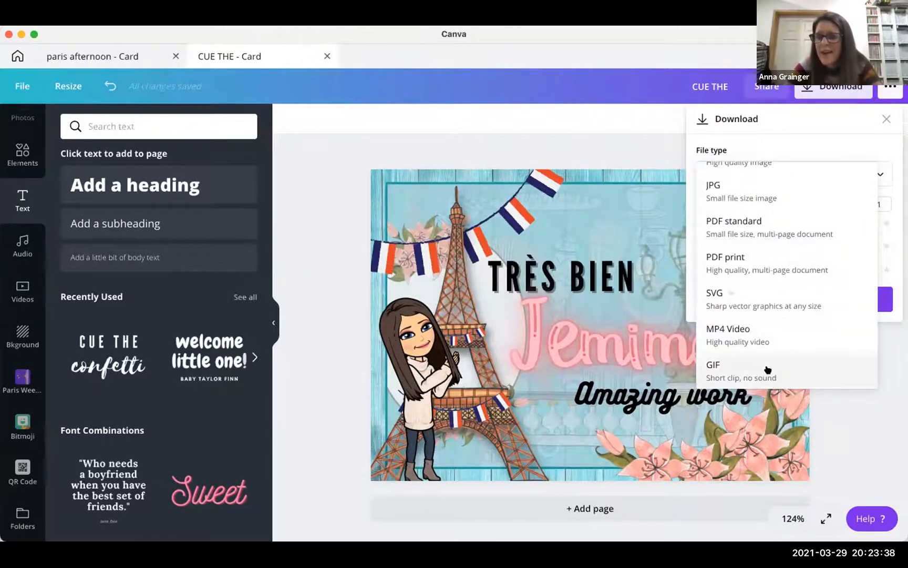
pyautogui.click(844, 428)
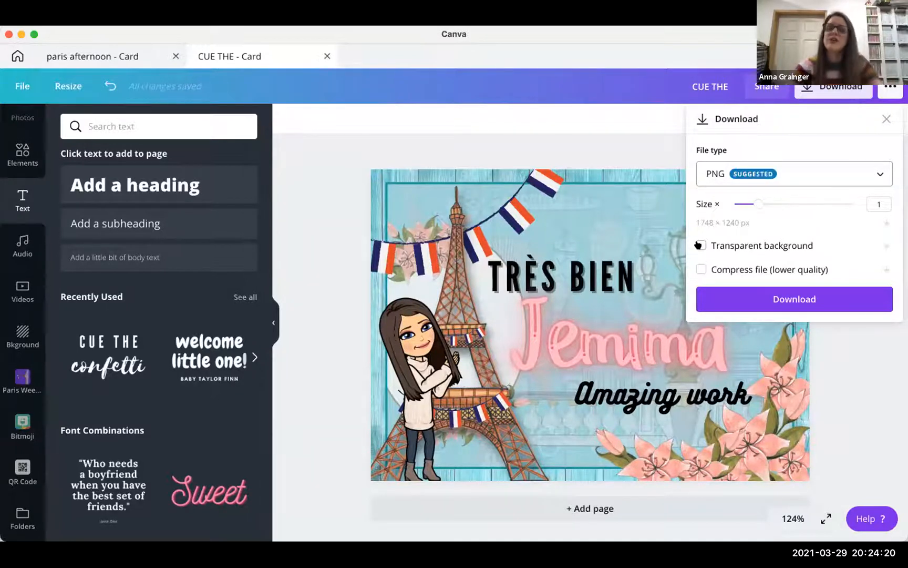
pyautogui.click(762, 298)
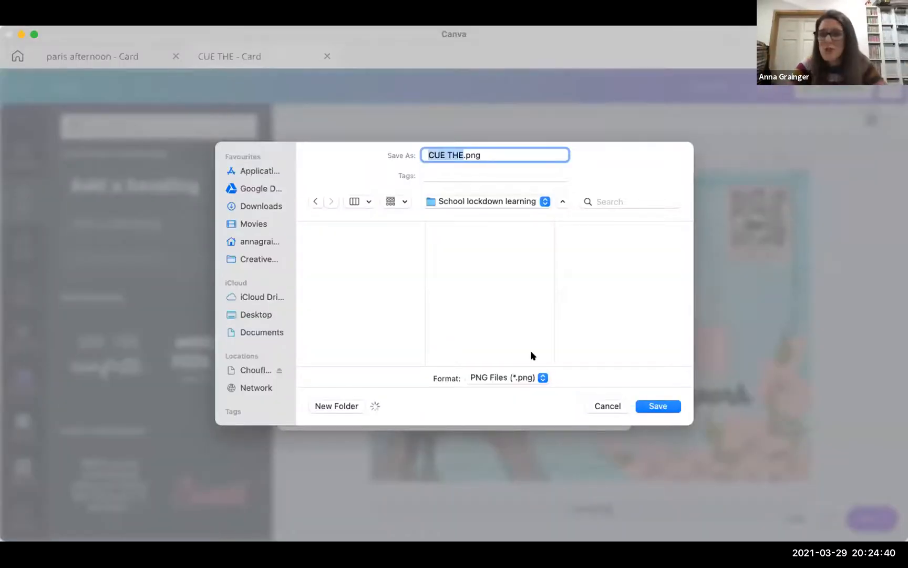
# - Dismiss the save window and choose Continue editing to return to the card
pyautogui.click(611, 406)
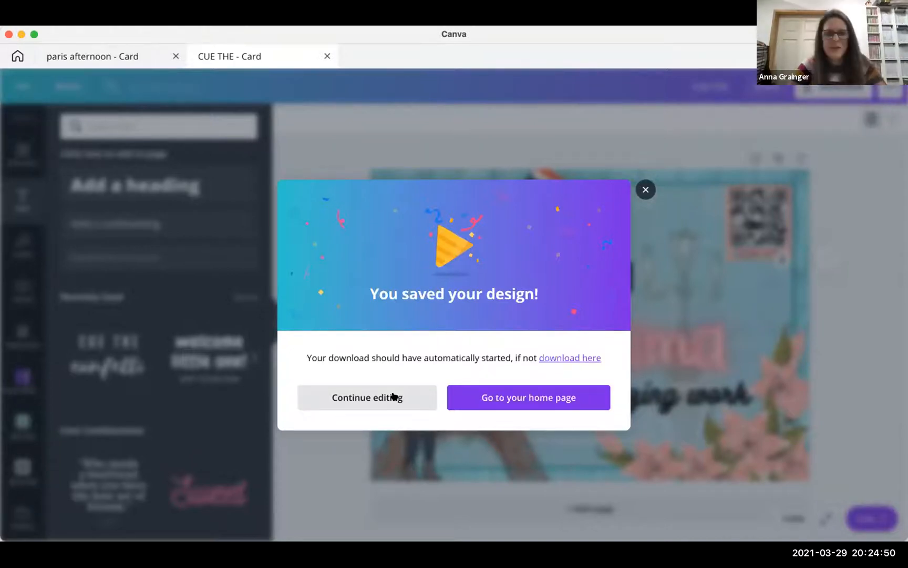
pyautogui.click(393, 398)
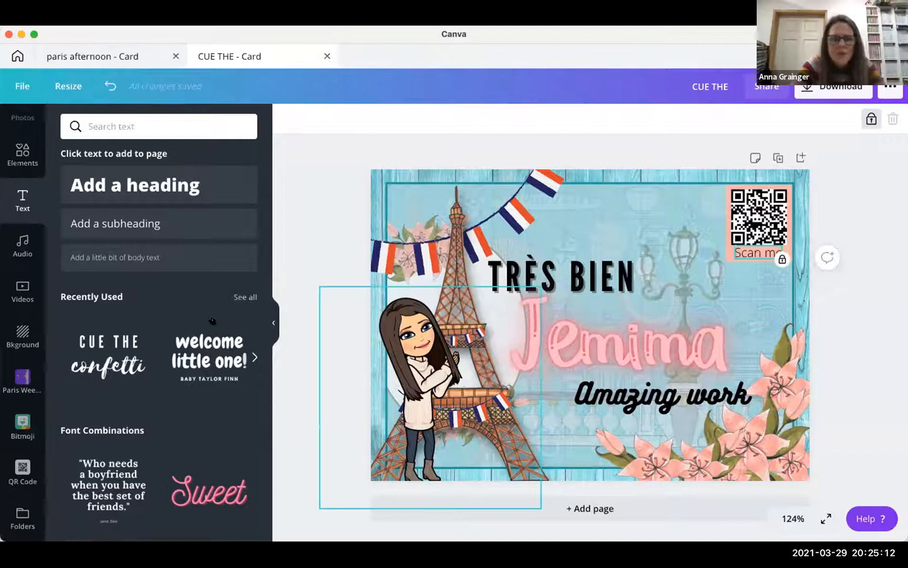
# - Switch from Canva to the Creative Fabrica homepage in Safari with Cmd+Tab
pyautogui.press('super+Tab')
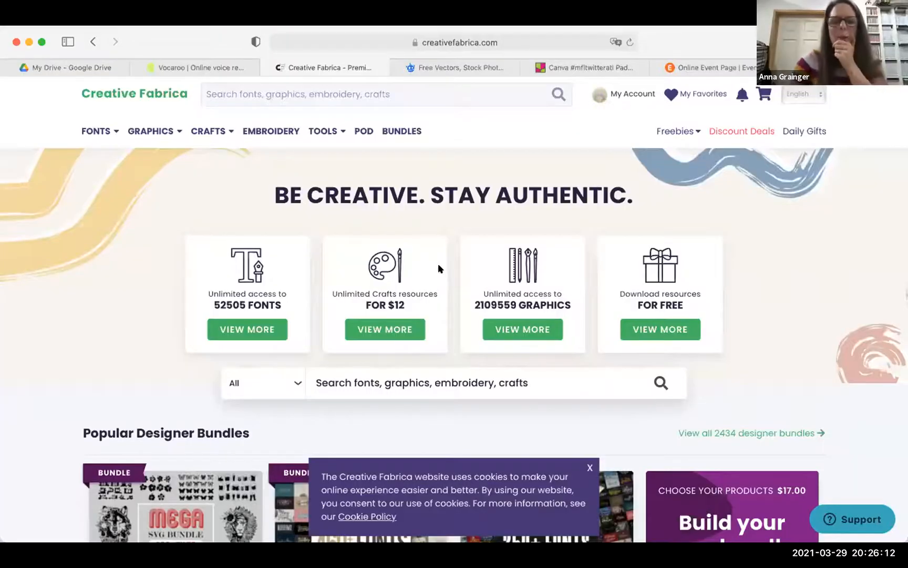
pyautogui.scroll(-3, 440, 291)
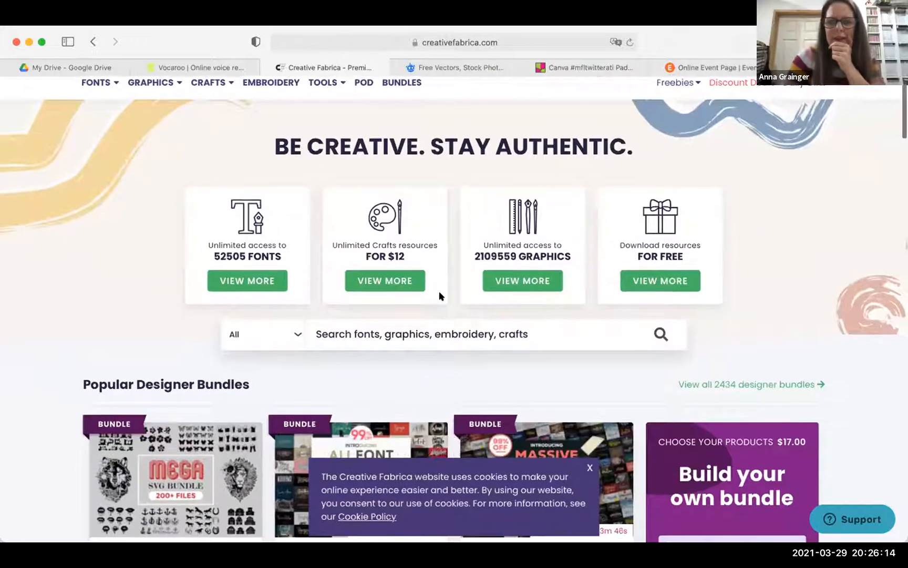
pyautogui.scroll(-2, 441, 295)
pyautogui.scroll(5, 441, 295)
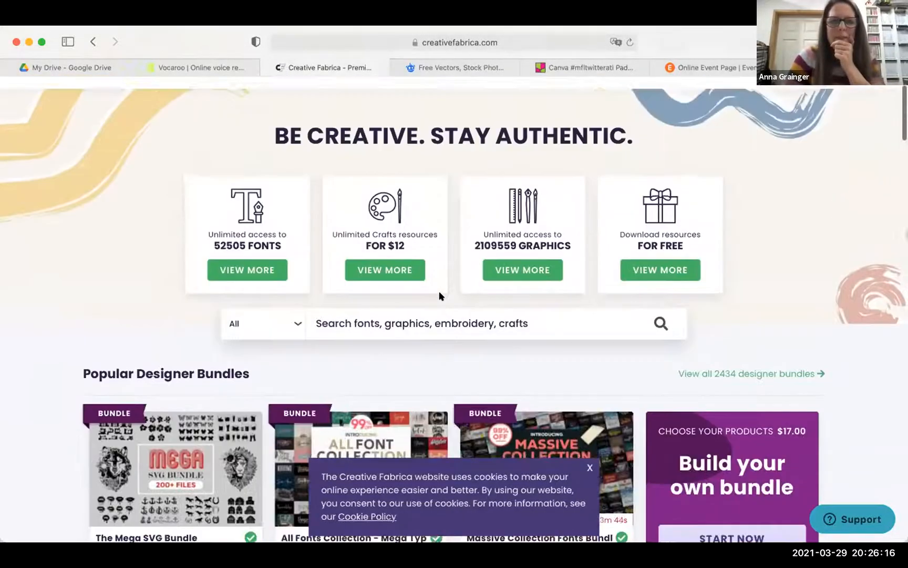
pyautogui.moveTo(160, 129)
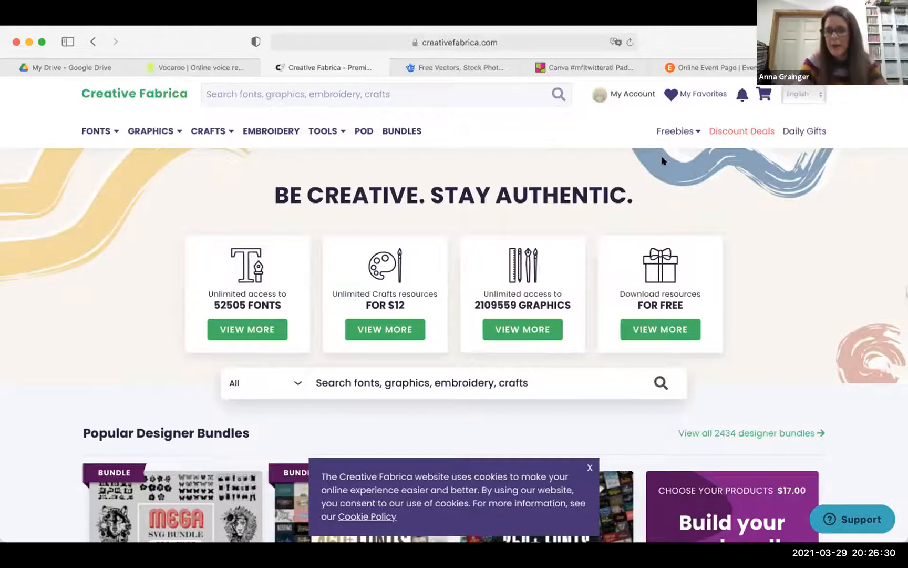
pyautogui.moveTo(676, 135)
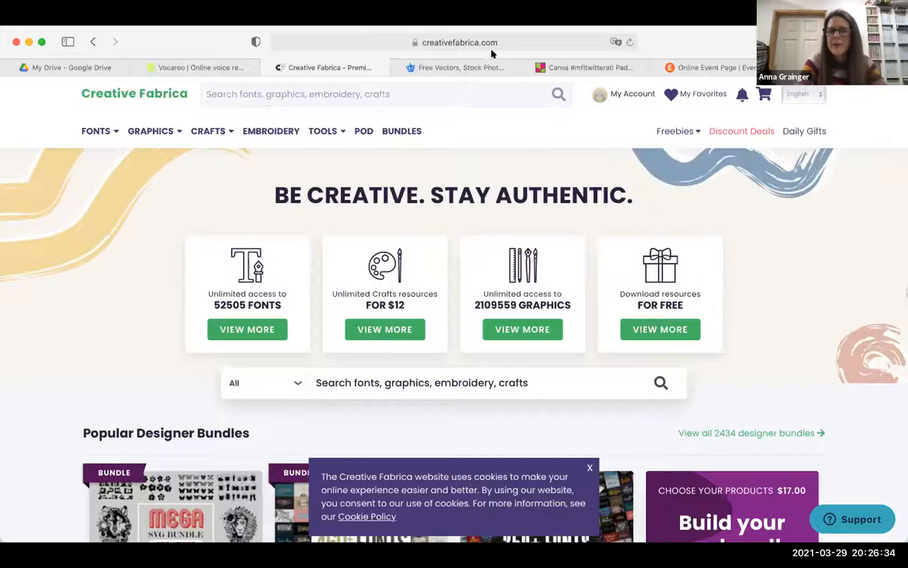
# - Open Creative Fabrica's Freebies page and scroll briefly through it
pyautogui.click(675, 131)
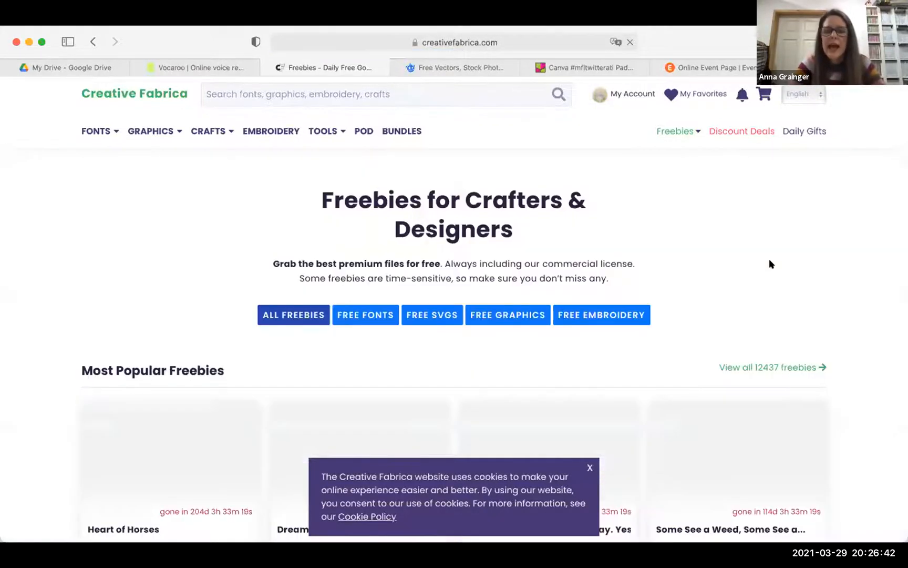
pyautogui.scroll(-1, 648, 293)
pyautogui.scroll(-1, 648, 293)
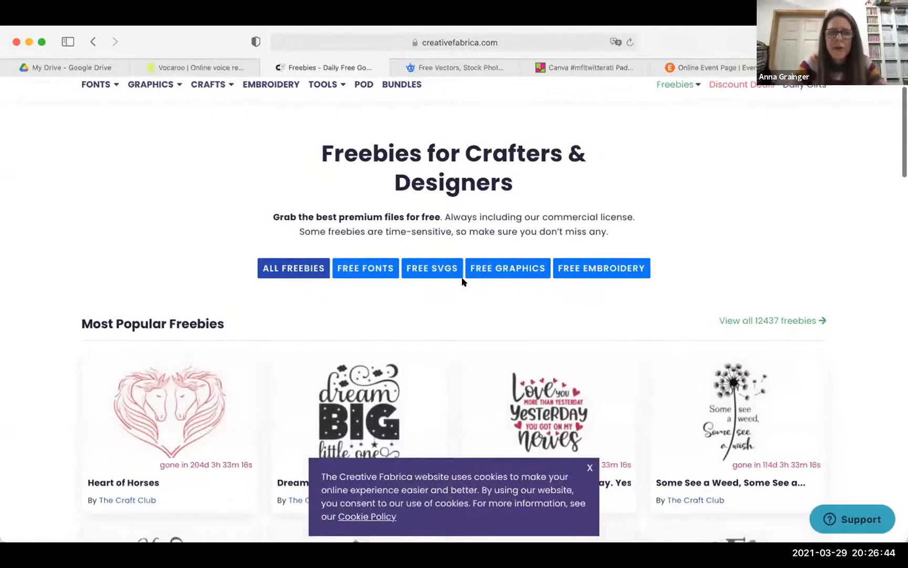
pyautogui.scroll(2, 462, 280)
# - Go to Daily Gifts, close the share-for-bonus popup, and browse the free Farmer's Market font and $1 offers
pyautogui.moveTo(710, 131)
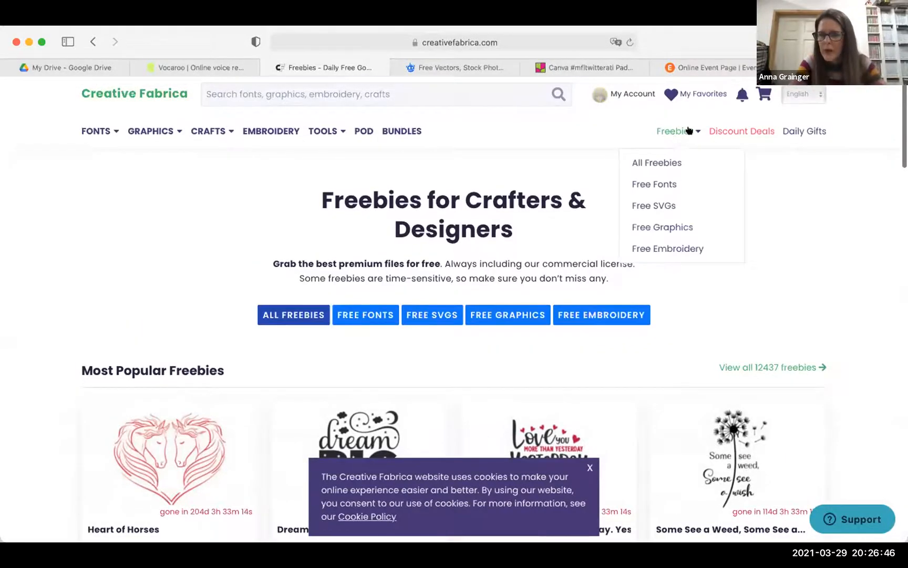
pyautogui.click(799, 131)
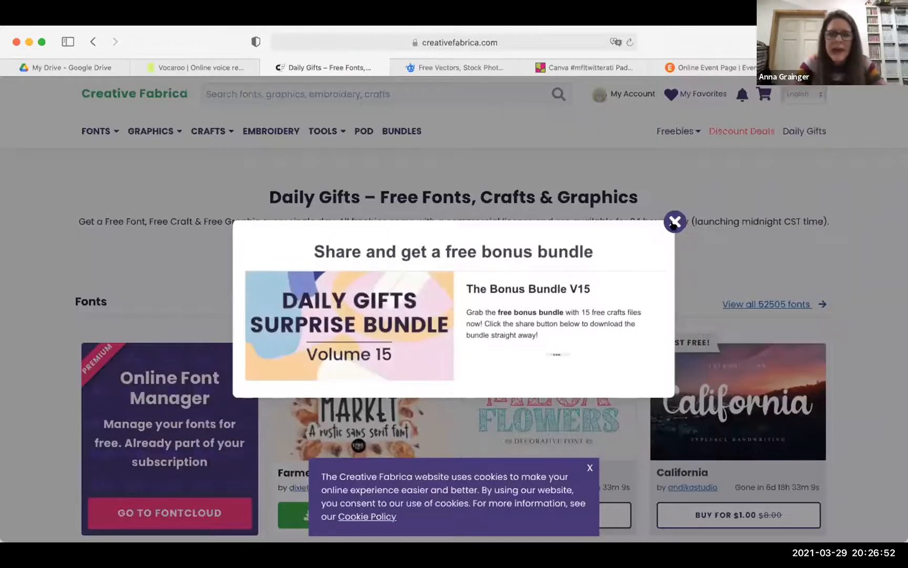
pyautogui.click(674, 223)
pyautogui.scroll(-3, 478, 307)
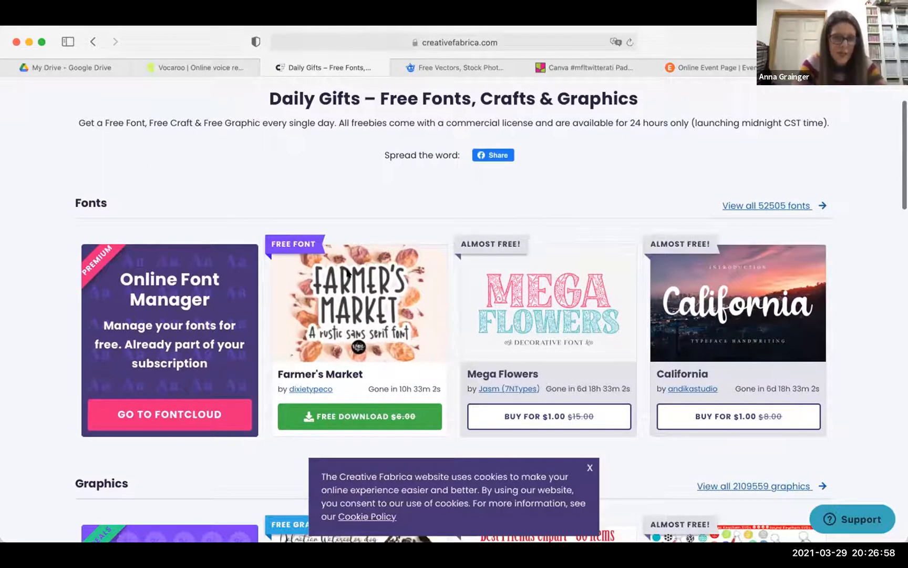
pyautogui.scroll(-7, 366, 315)
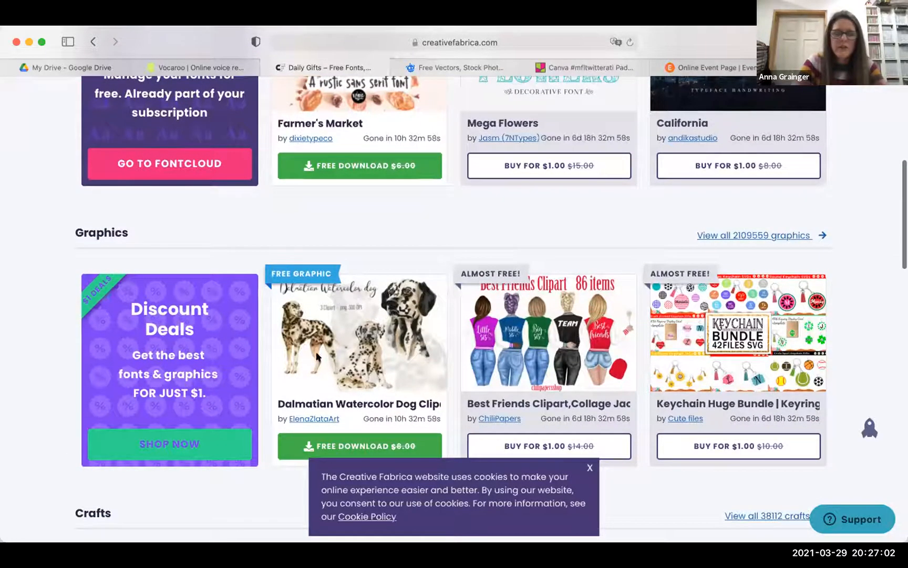
pyautogui.scroll(-1, 349, 394)
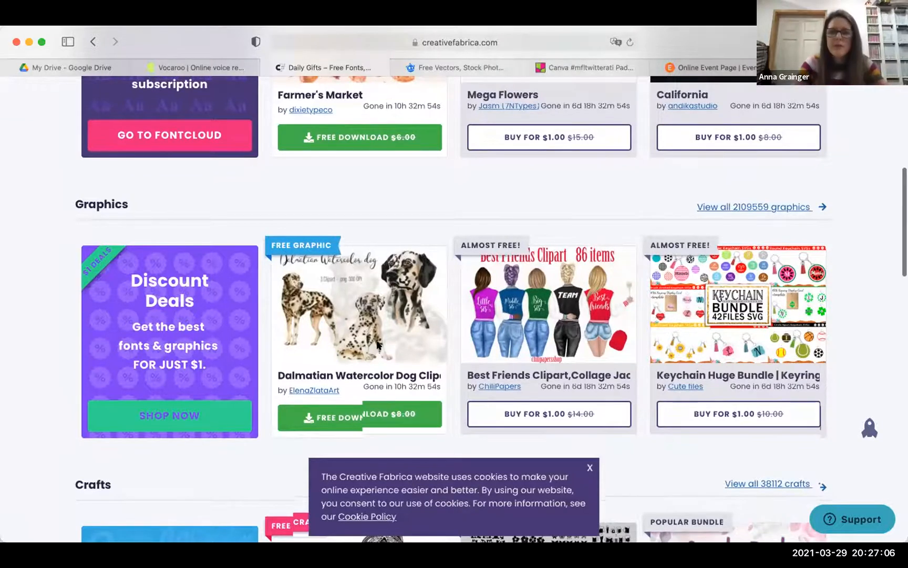
pyautogui.scroll(-2, 377, 345)
pyautogui.scroll(-6, 377, 345)
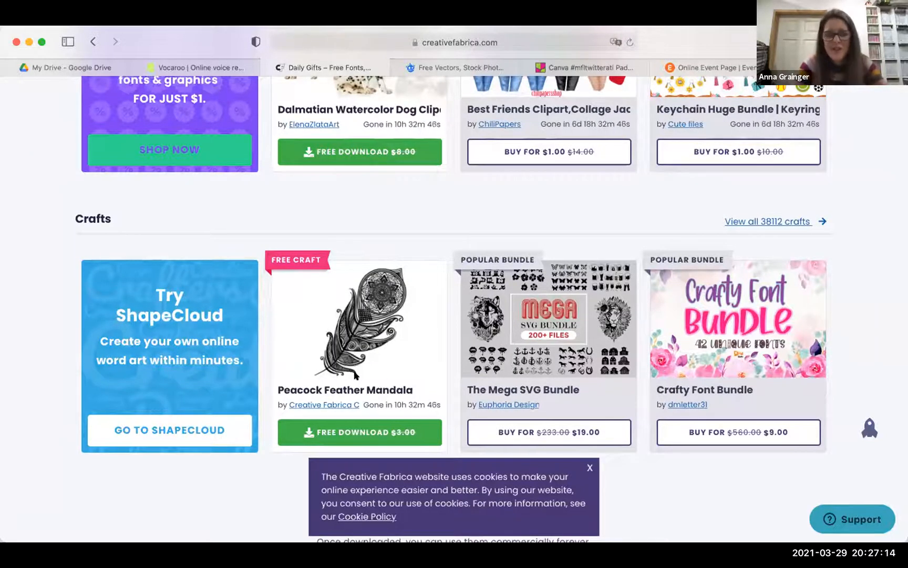
pyautogui.scroll(1, 355, 375)
pyautogui.scroll(8, 355, 374)
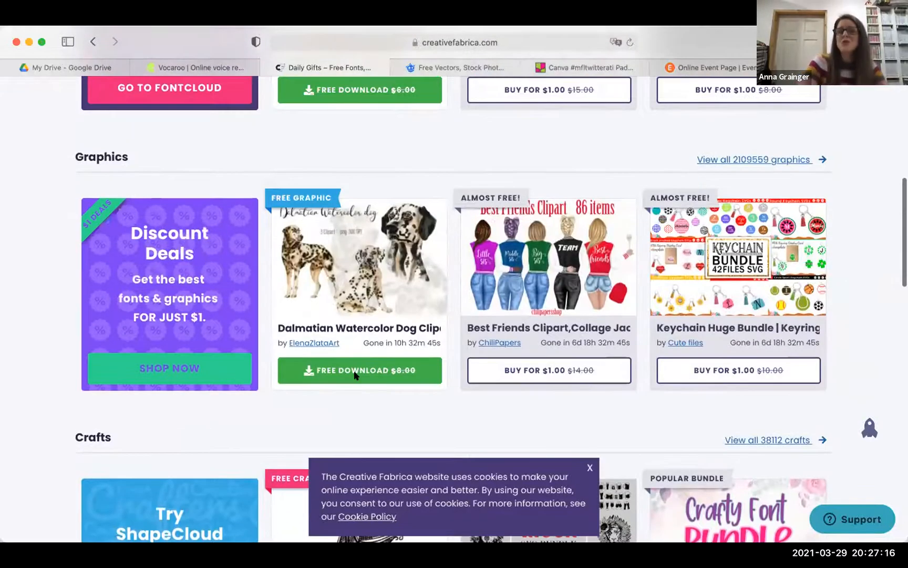
pyautogui.scroll(2, 355, 374)
pyautogui.scroll(5, 355, 374)
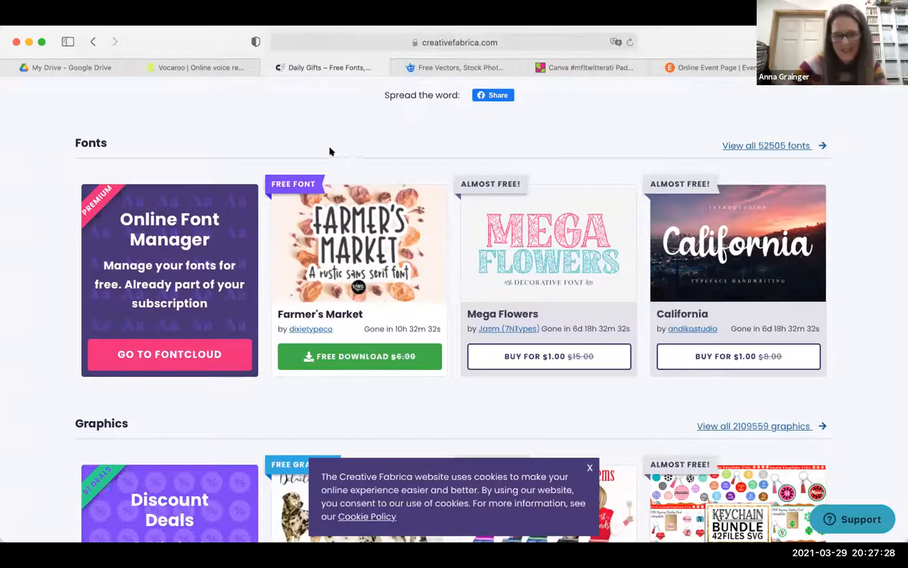
pyautogui.scroll(3, 329, 137)
pyautogui.scroll(2, 329, 138)
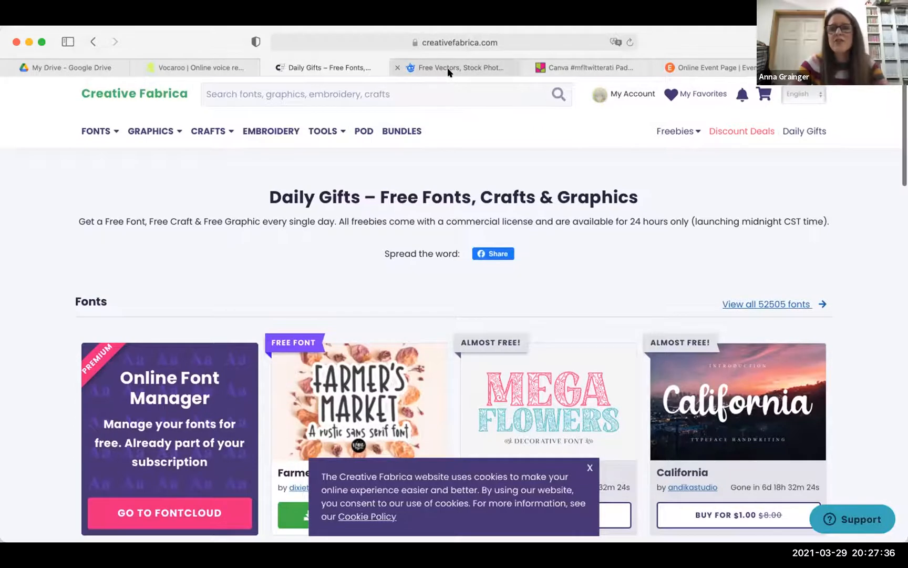
pyautogui.moveTo(449, 72)
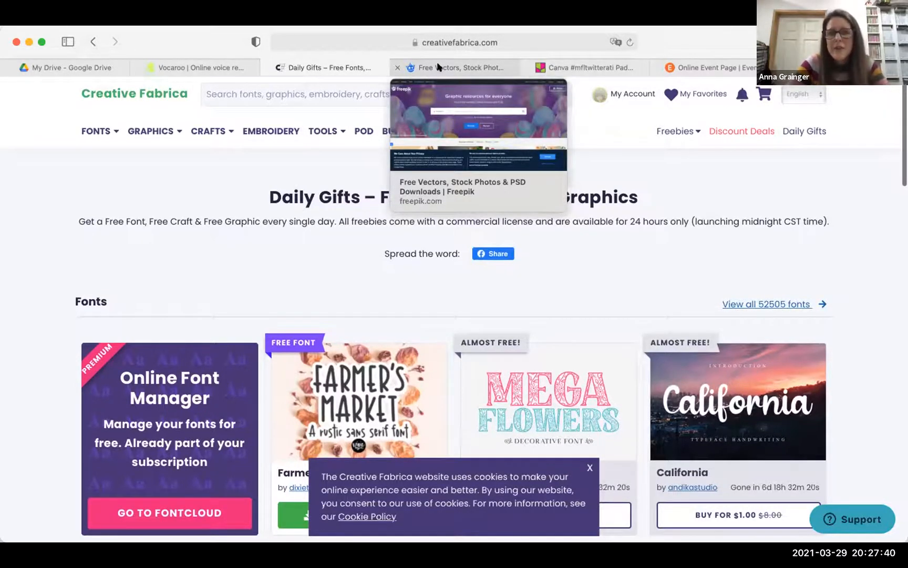
# - Switch to Freepik and scroll through the homepage grid of featured designs
pyautogui.click(439, 66)
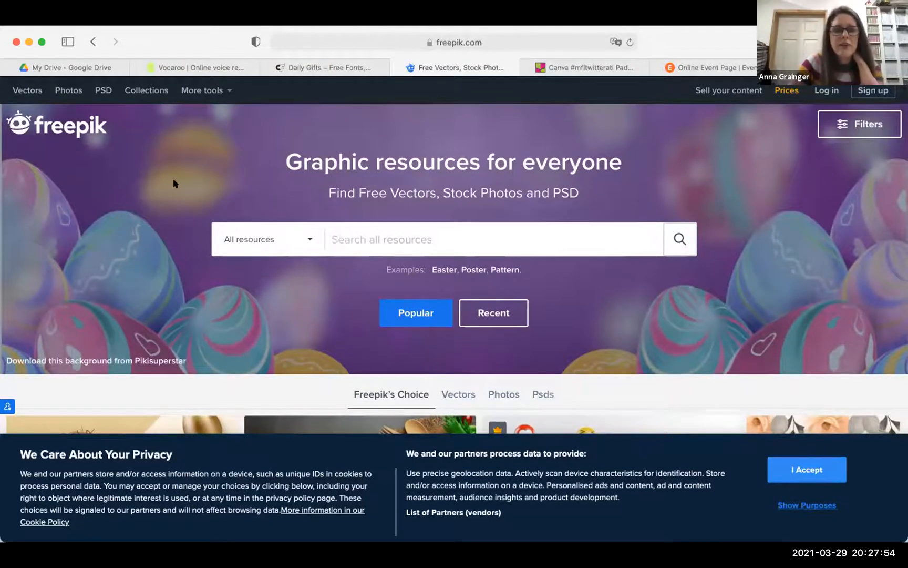
pyautogui.scroll(-1, 173, 180)
pyautogui.scroll(1, 136, 153)
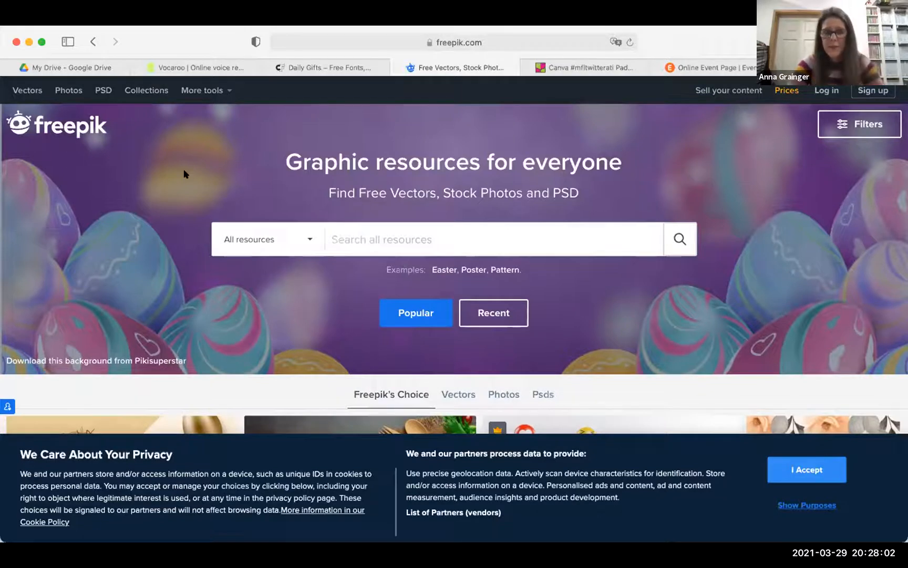
pyautogui.scroll(-4, 184, 174)
pyautogui.scroll(4, 184, 174)
pyautogui.scroll(-2, 184, 174)
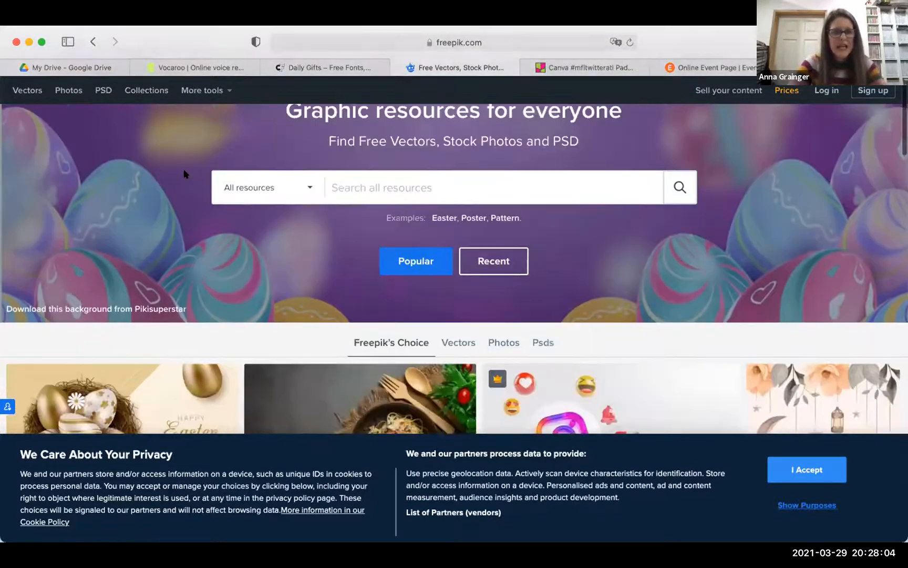
pyautogui.scroll(-6, 184, 174)
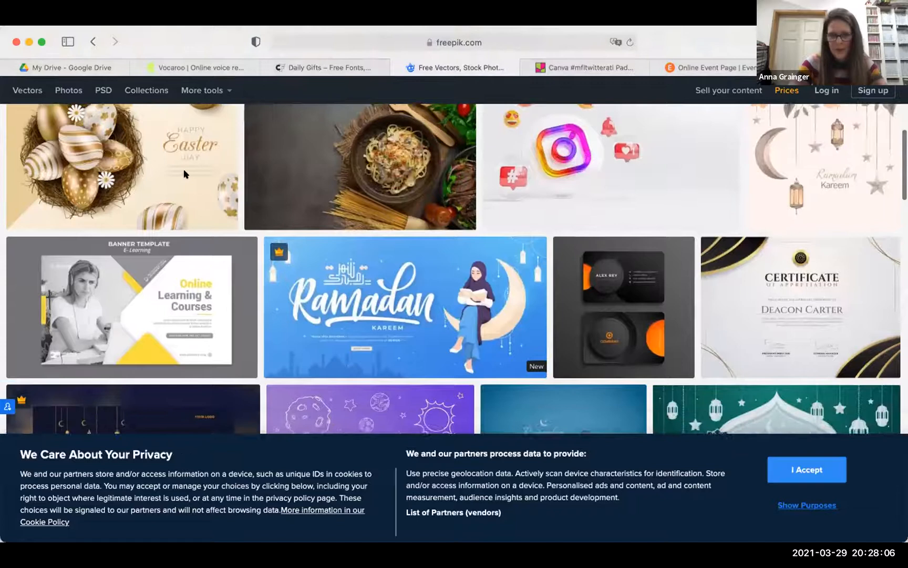
pyautogui.scroll(-3, 184, 169)
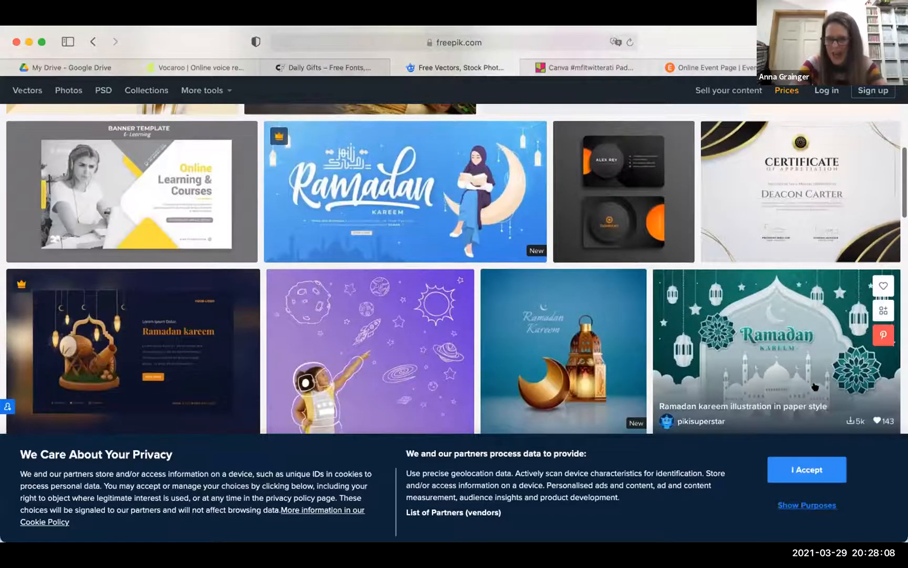
# - Accept Freepik's privacy and cookie notice and return to the top search header
pyautogui.click(797, 473)
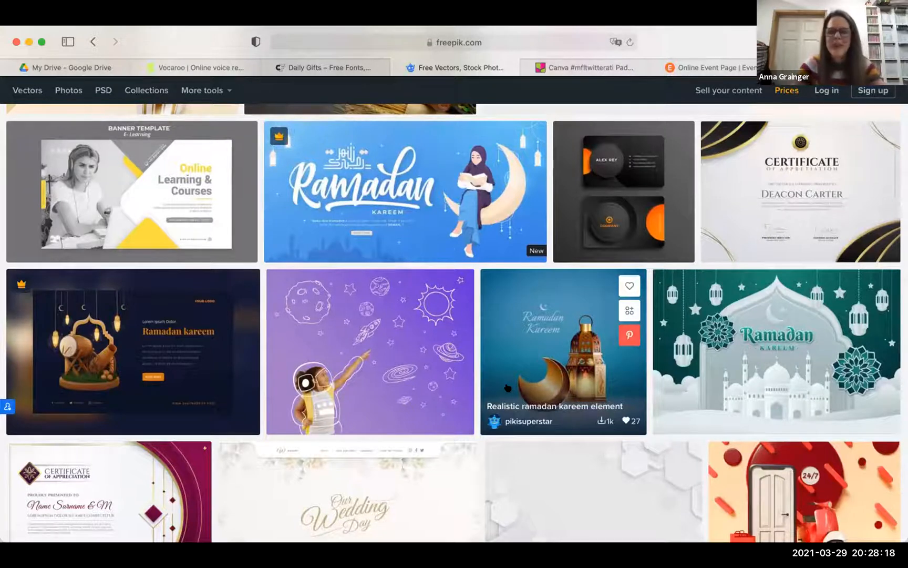
pyautogui.scroll(3, 507, 388)
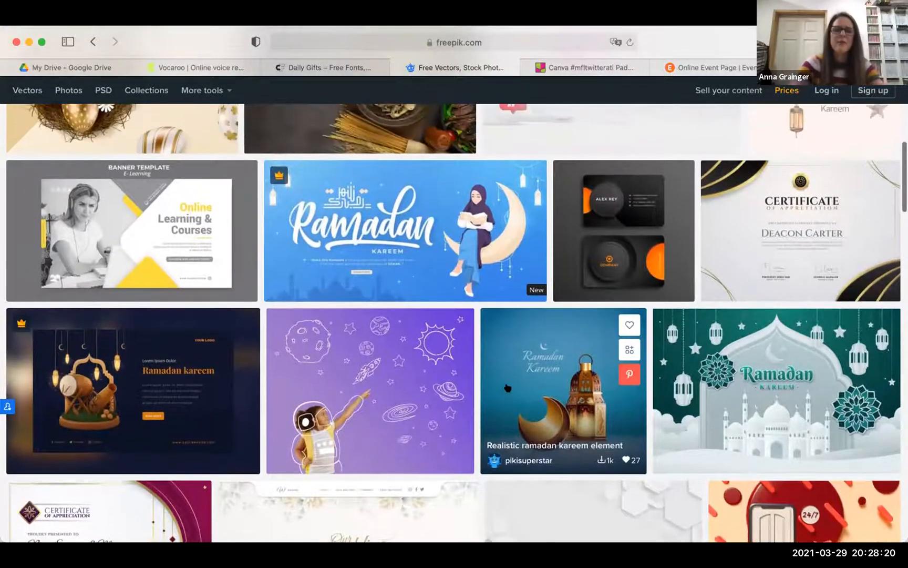
pyautogui.scroll(10, 507, 388)
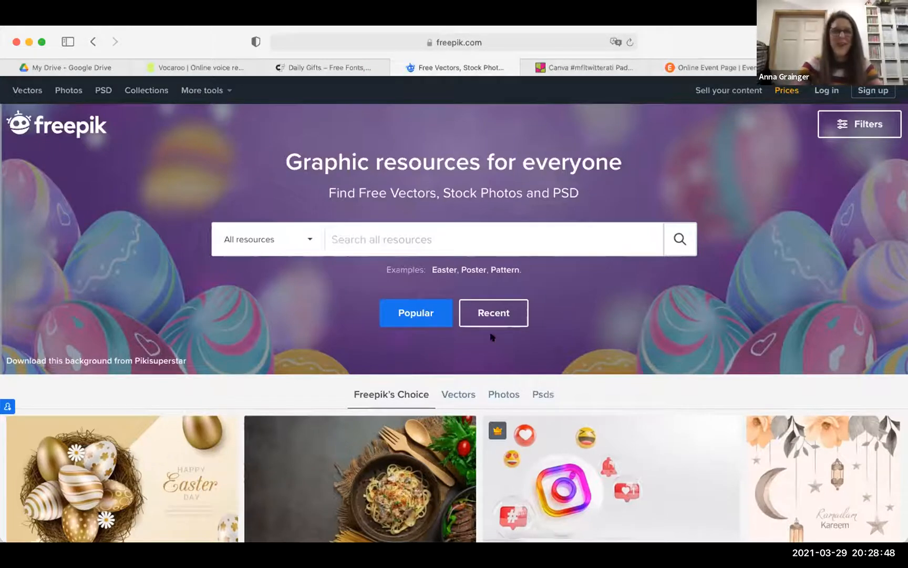
# - Switch to the Canva #mfltwitterati Padlet and browse its praise postcard, worksheet, word mat and Genially cards
pyautogui.click(573, 70)
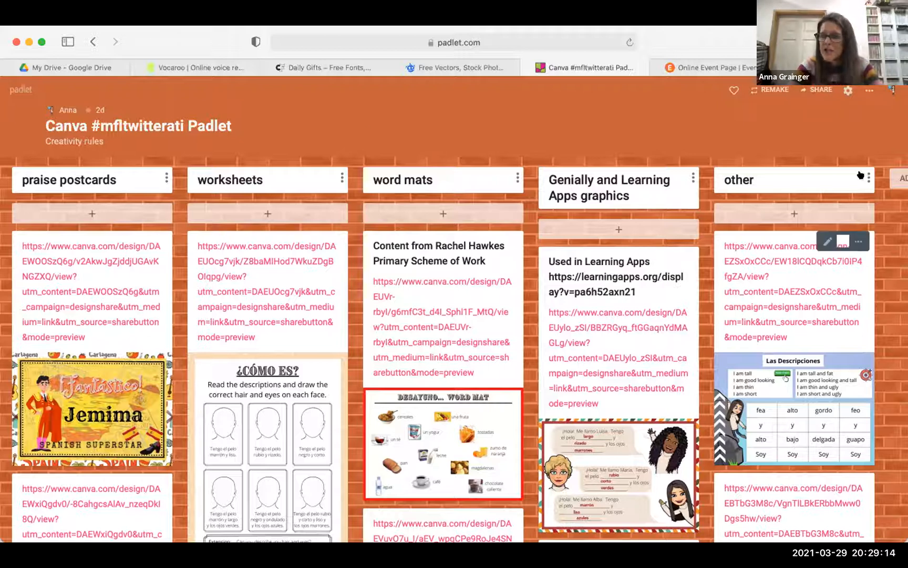
pyautogui.scroll(-5, 840, 295)
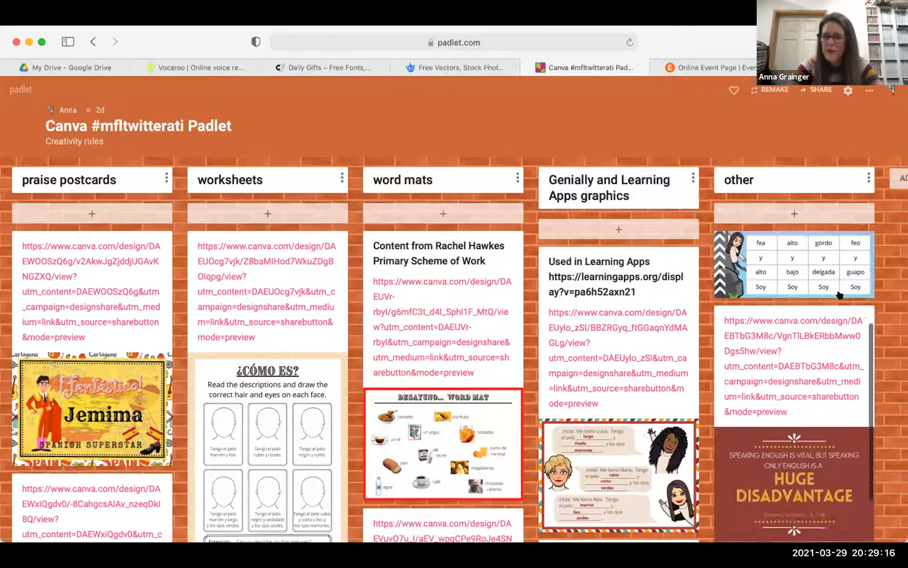
pyautogui.scroll(3, 800, 319)
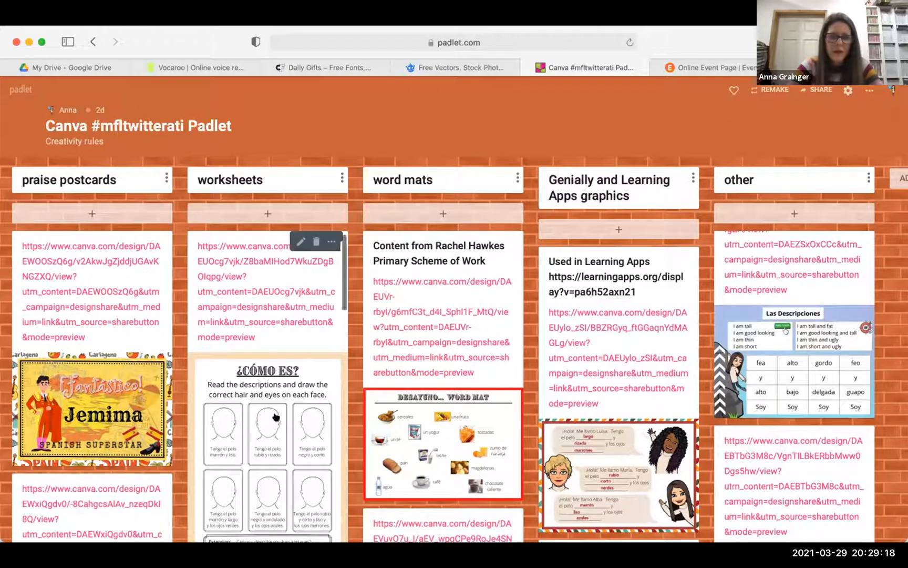
pyautogui.scroll(-2, 276, 417)
pyautogui.scroll(-6, 275, 417)
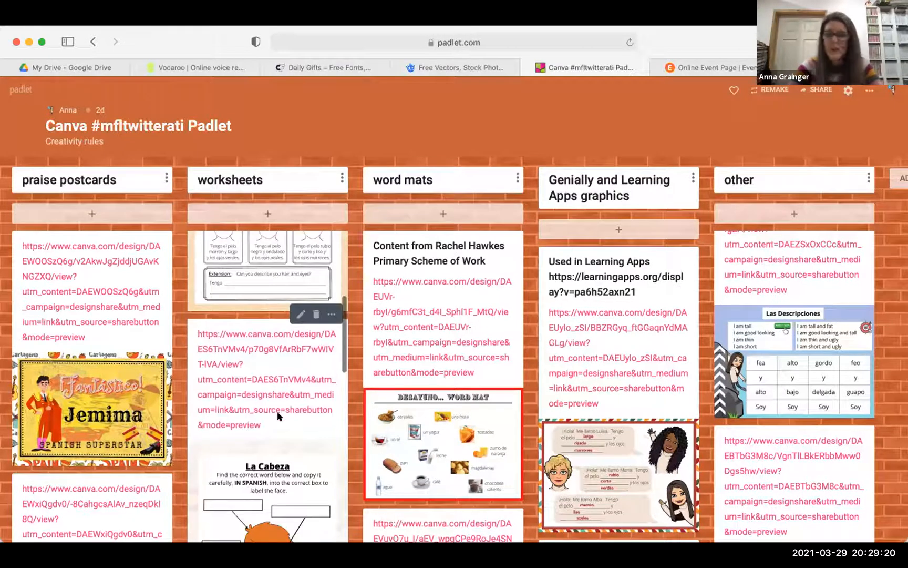
pyautogui.scroll(5, 275, 417)
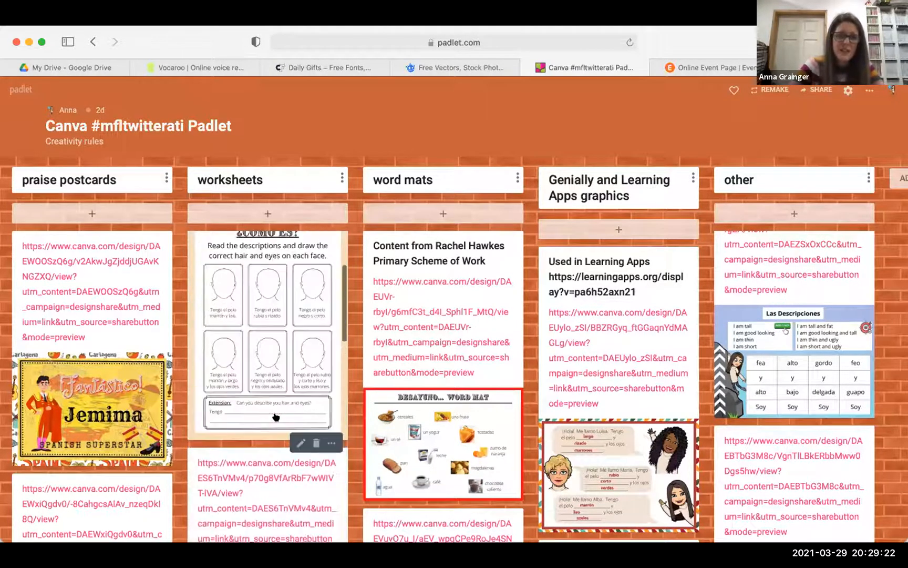
pyautogui.scroll(2, 276, 416)
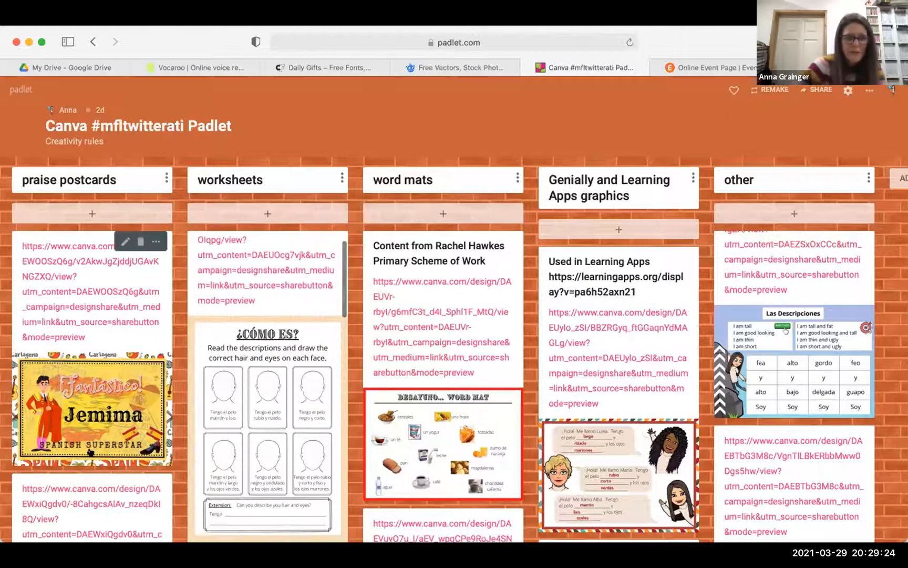
pyautogui.scroll(-1, 90, 452)
pyautogui.scroll(-5, 90, 452)
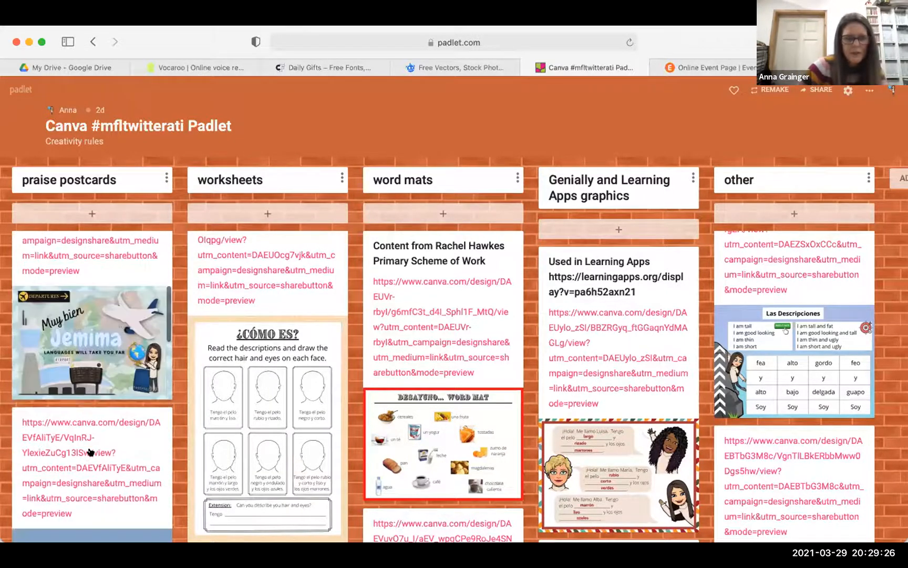
pyautogui.scroll(-2, 90, 453)
pyautogui.scroll(5, 91, 448)
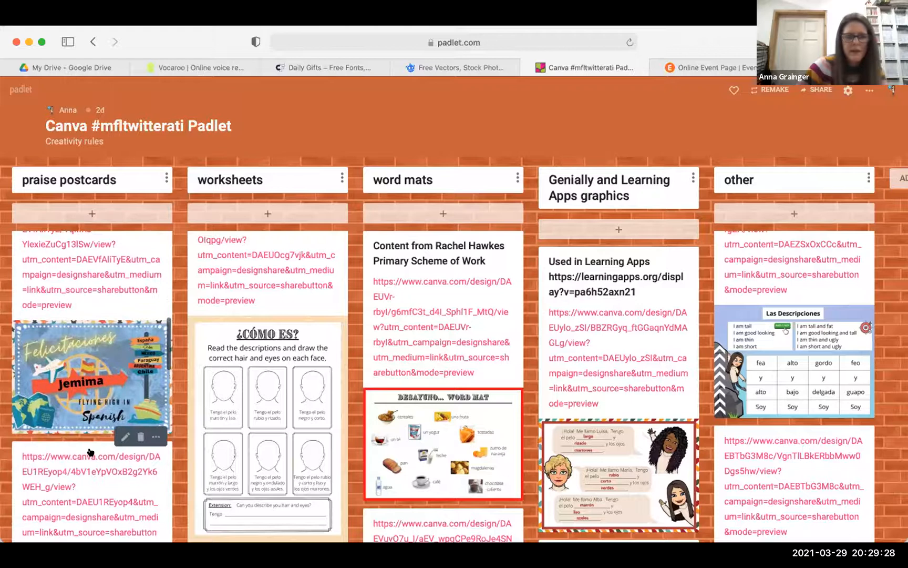
pyautogui.scroll(-1, 91, 445)
pyautogui.scroll(-3, 235, 391)
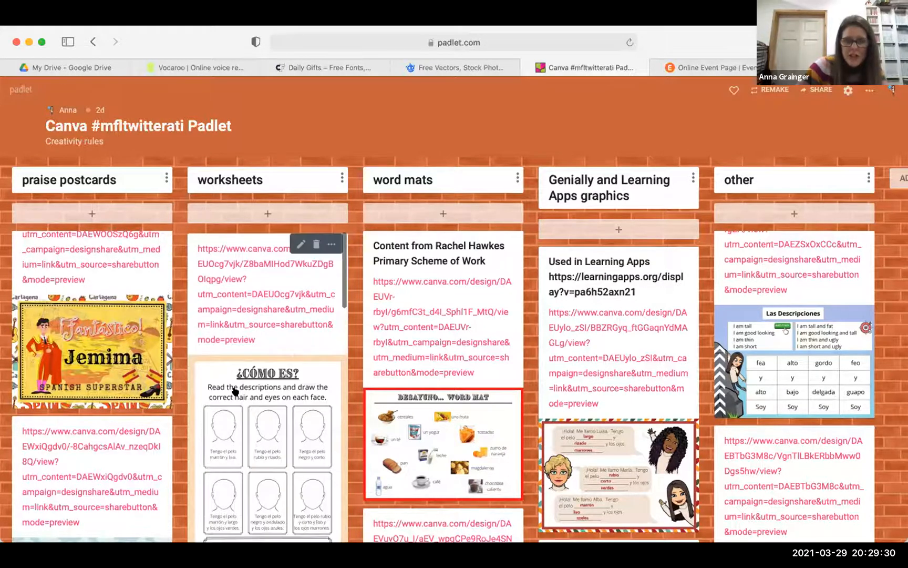
pyautogui.scroll(-10, 235, 391)
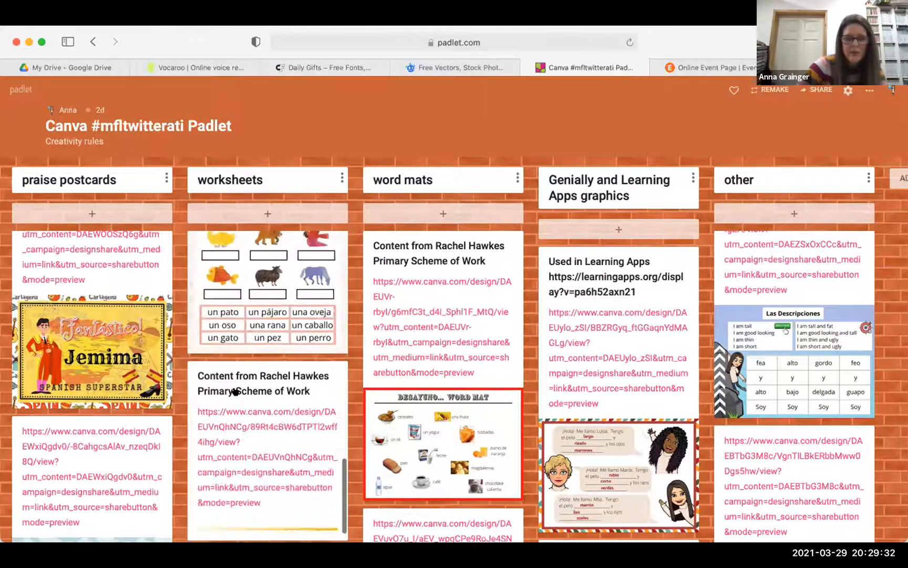
pyautogui.scroll(1, 235, 391)
pyautogui.scroll(-4, 235, 392)
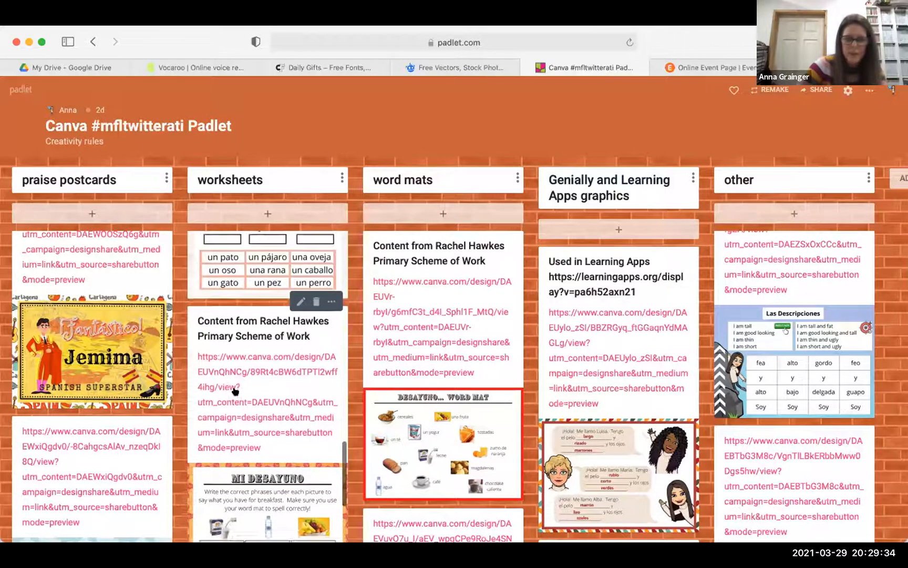
pyautogui.scroll(-2, 235, 391)
pyautogui.scroll(15, 235, 392)
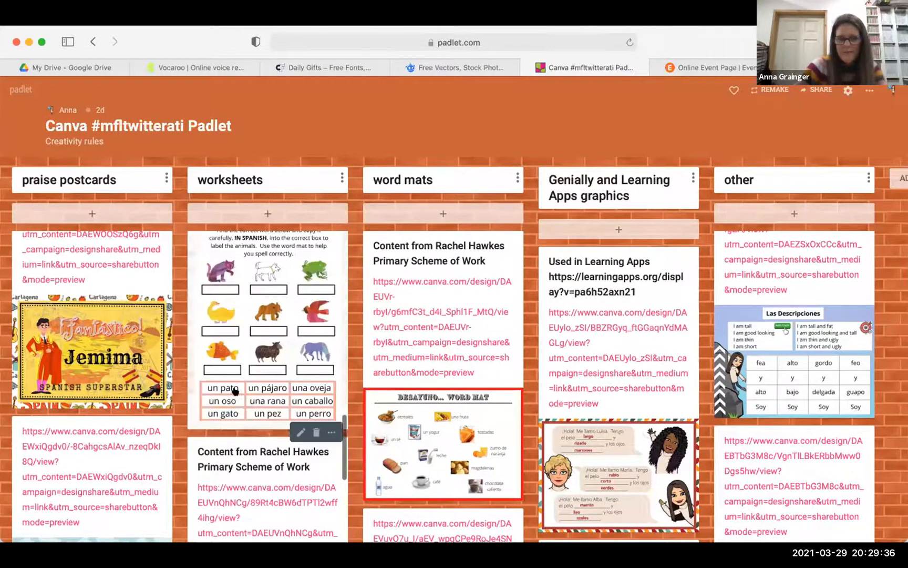
pyautogui.scroll(5, 235, 391)
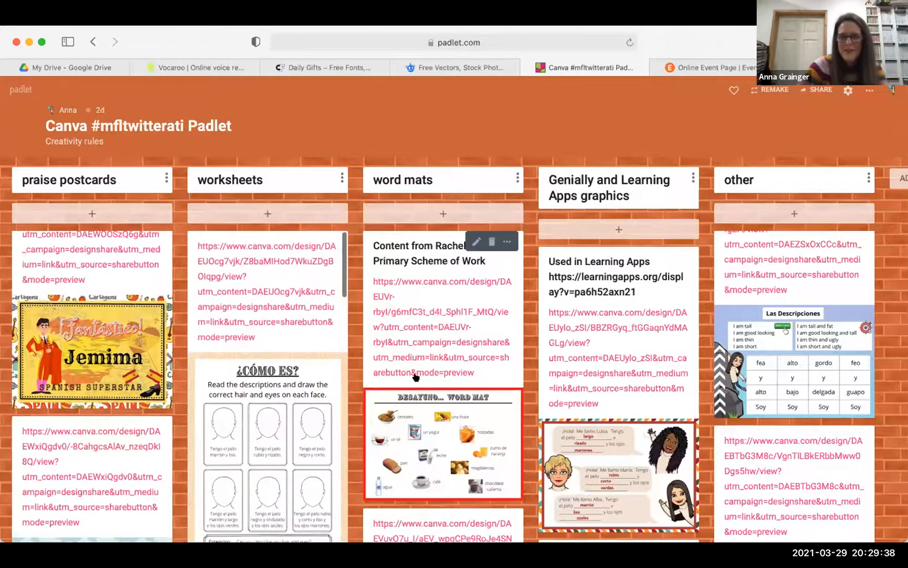
pyautogui.scroll(-3, 416, 366)
pyautogui.scroll(3, 417, 366)
pyautogui.scroll(-1, 417, 366)
pyautogui.scroll(-5, 417, 367)
pyautogui.scroll(2, 417, 367)
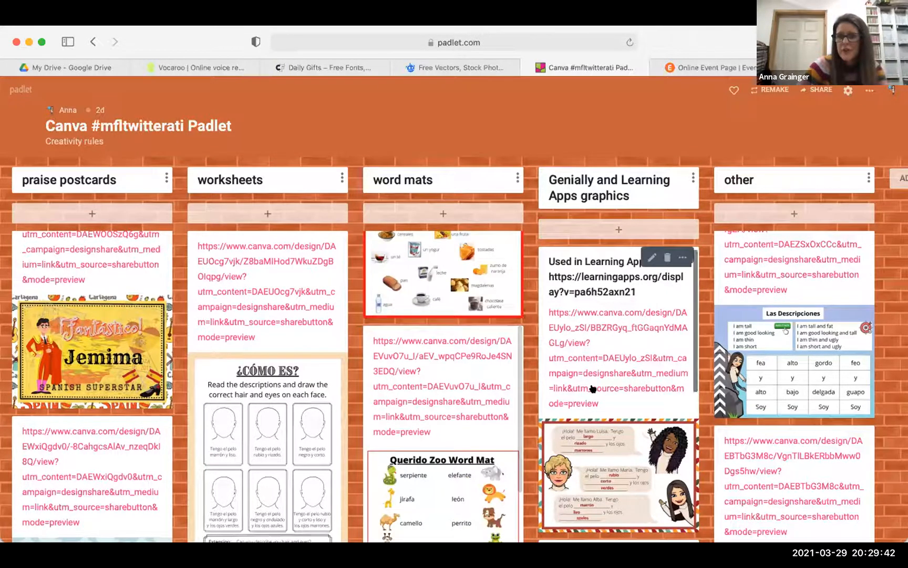
pyautogui.scroll(-1, 591, 388)
pyautogui.scroll(-1, 592, 388)
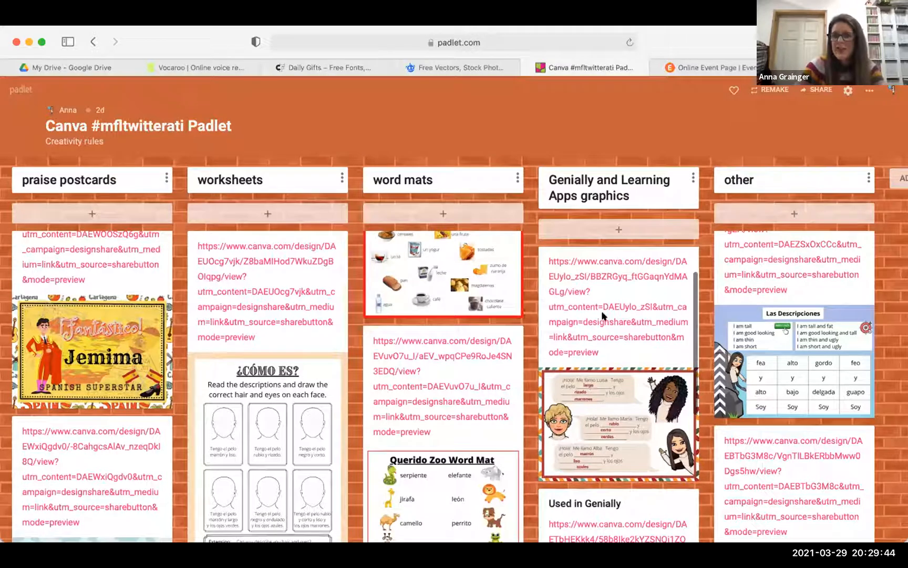
pyautogui.scroll(2, 603, 316)
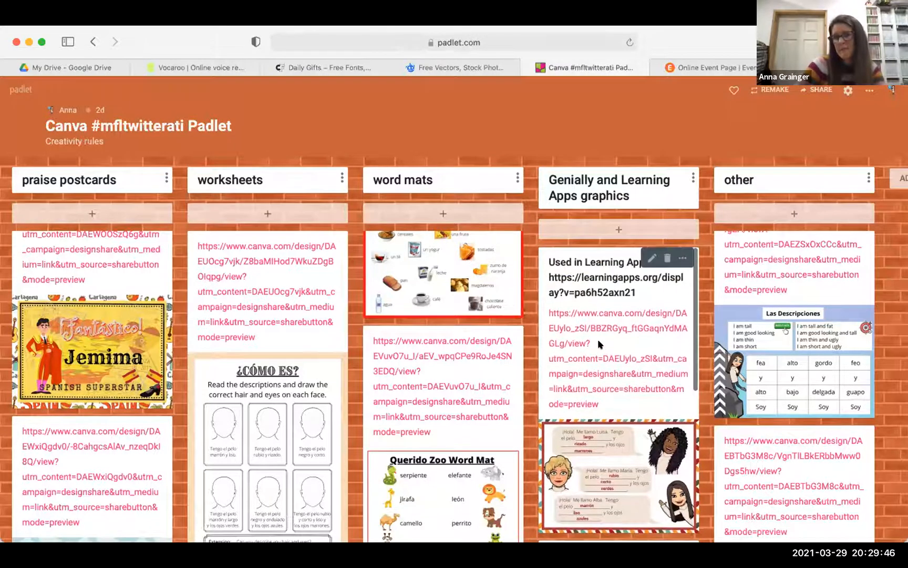
pyautogui.scroll(-1, 599, 299)
pyautogui.scroll(-4, 601, 326)
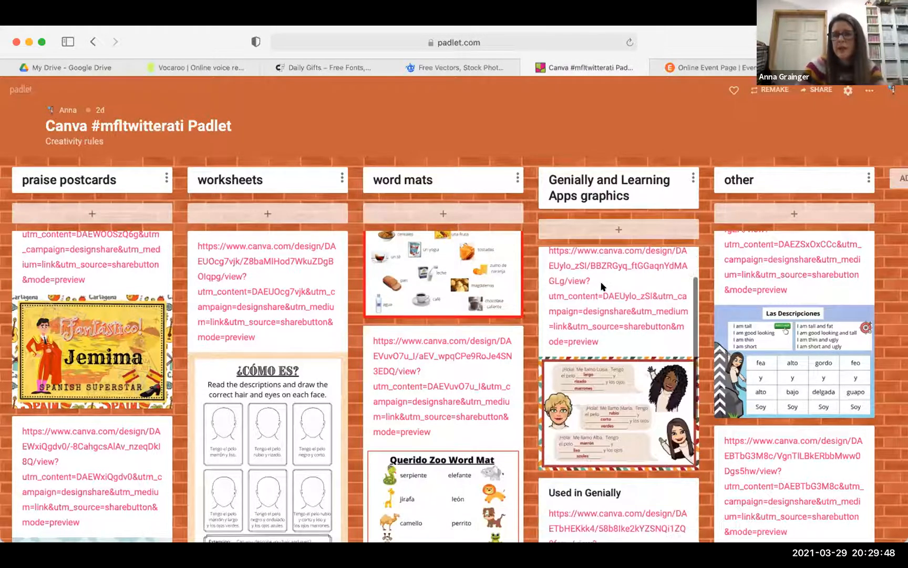
pyautogui.scroll(-6, 603, 371)
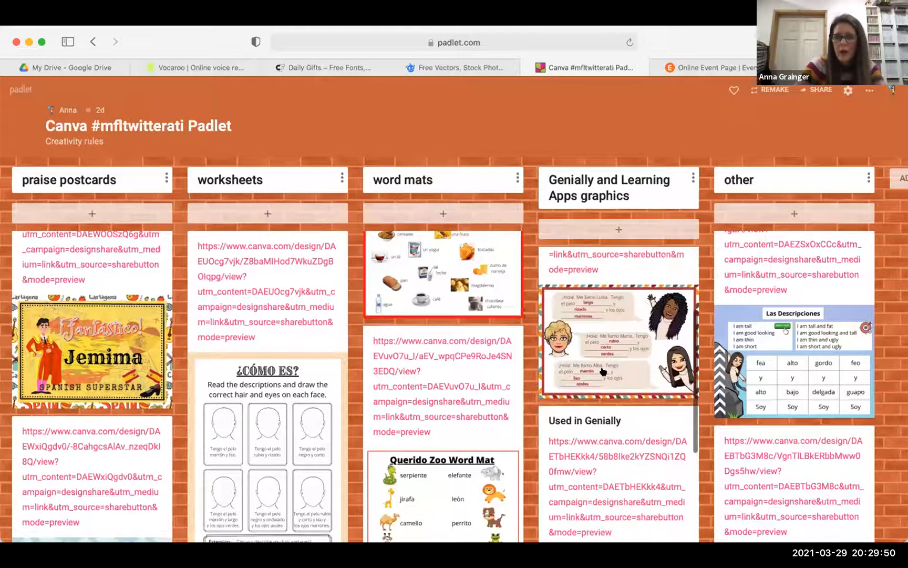
# - Scroll through the Genially and other columns, including the 'Las Descripciones' adjective grid
pyautogui.scroll(10, 603, 371)
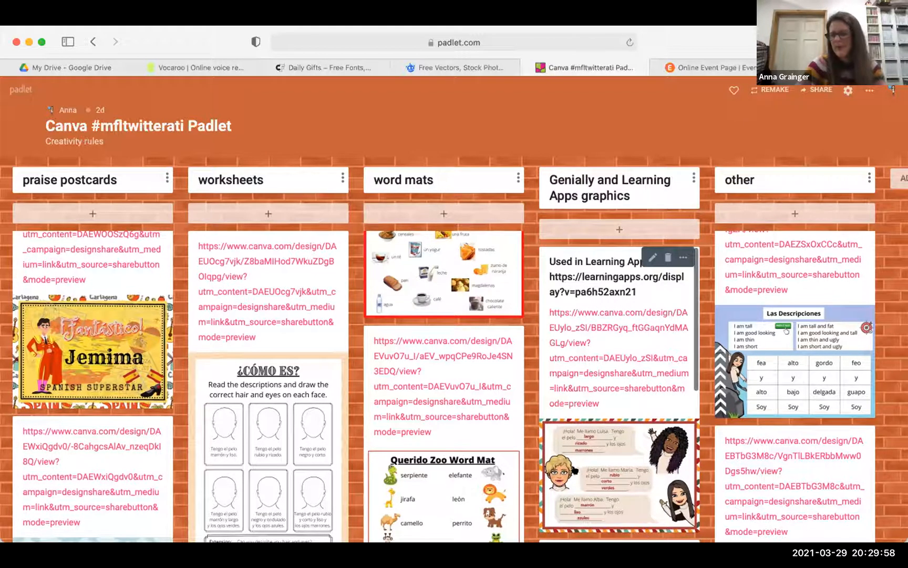
pyautogui.scroll(-3, 577, 472)
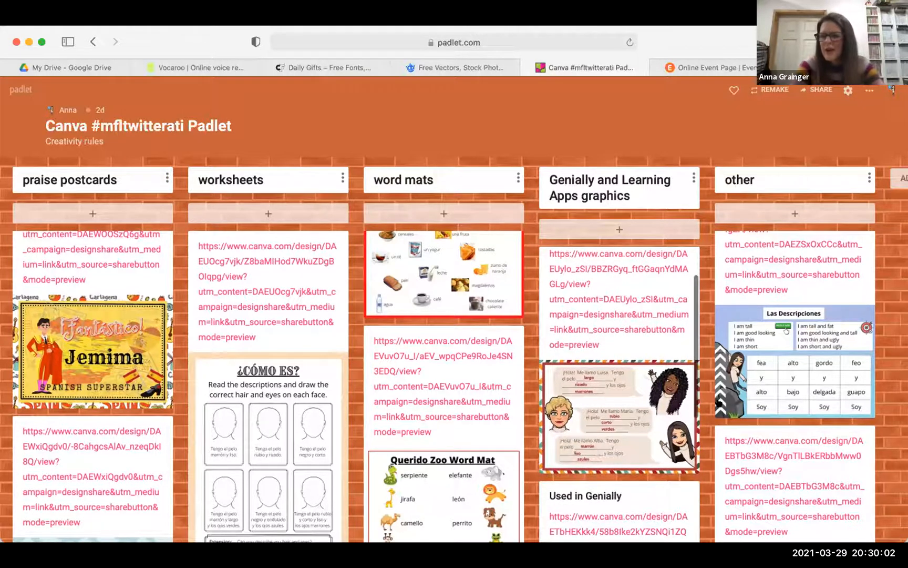
pyautogui.scroll(-2, 790, 338)
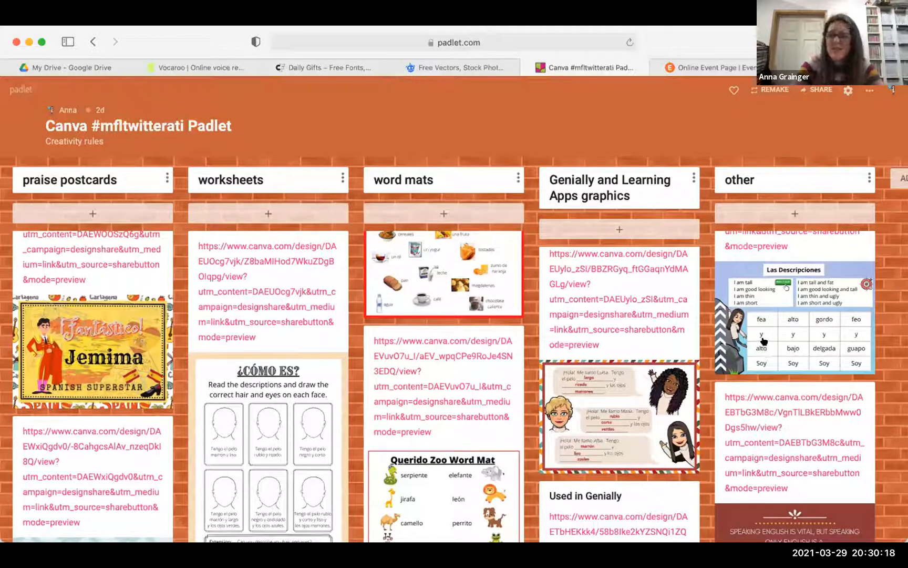
pyautogui.scroll(-1, 766, 344)
pyautogui.scroll(1, 764, 341)
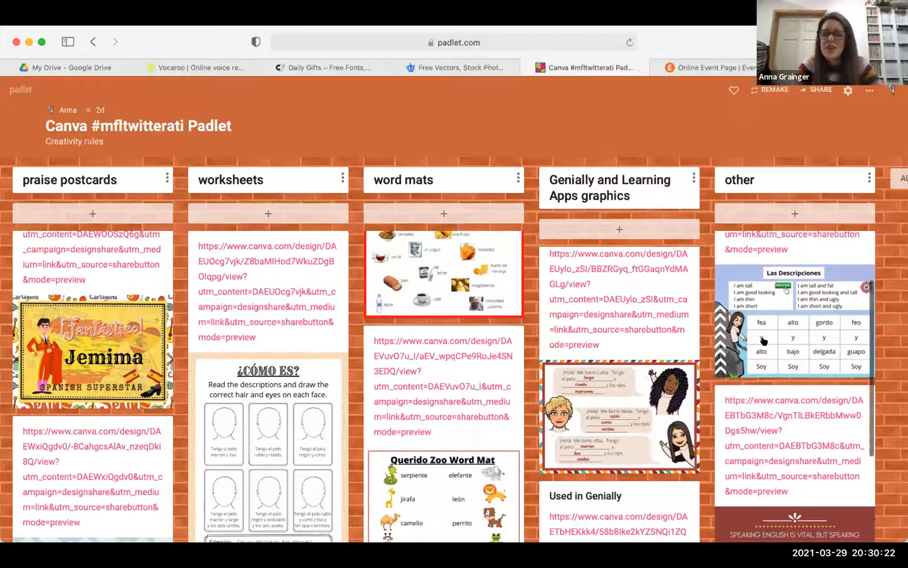
pyautogui.scroll(-5, 764, 341)
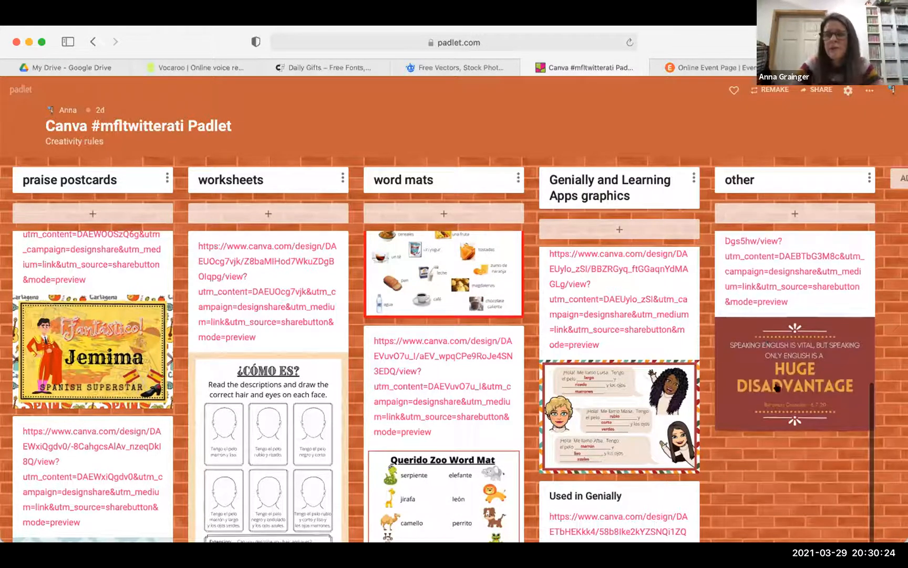
pyautogui.scroll(6, 757, 431)
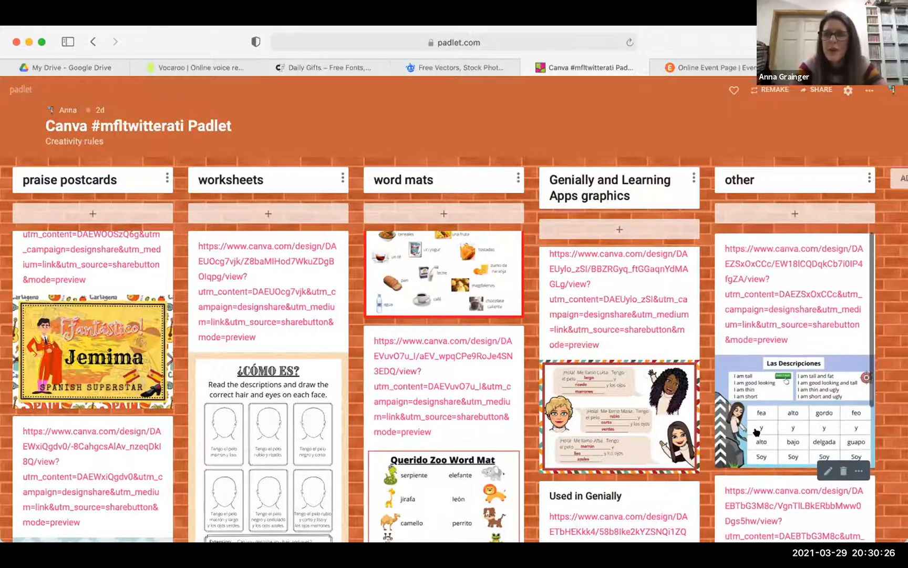
# - Shift the board sideways and back, then select the padlet's full URL in the address bar
pyautogui.hscroll(3, 804, 214)
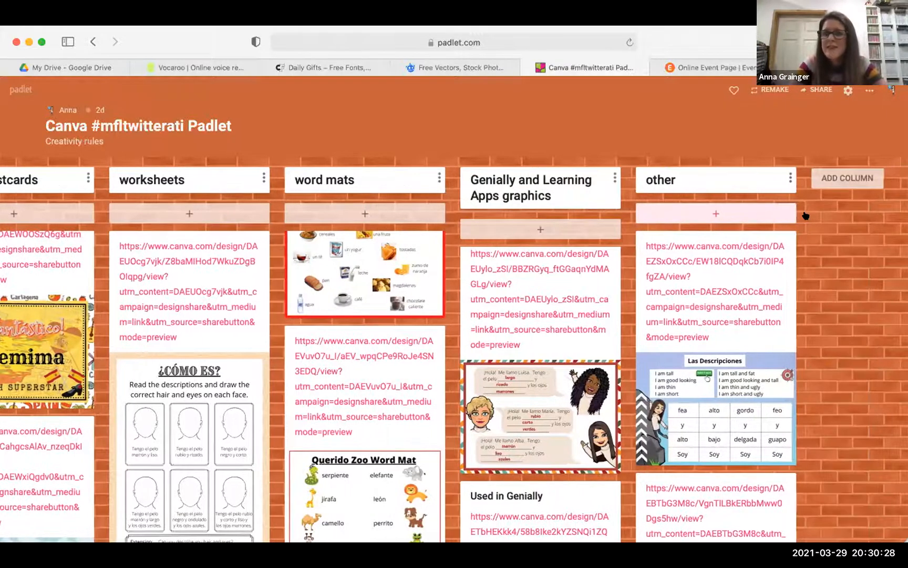
pyautogui.hscroll(-3, 806, 216)
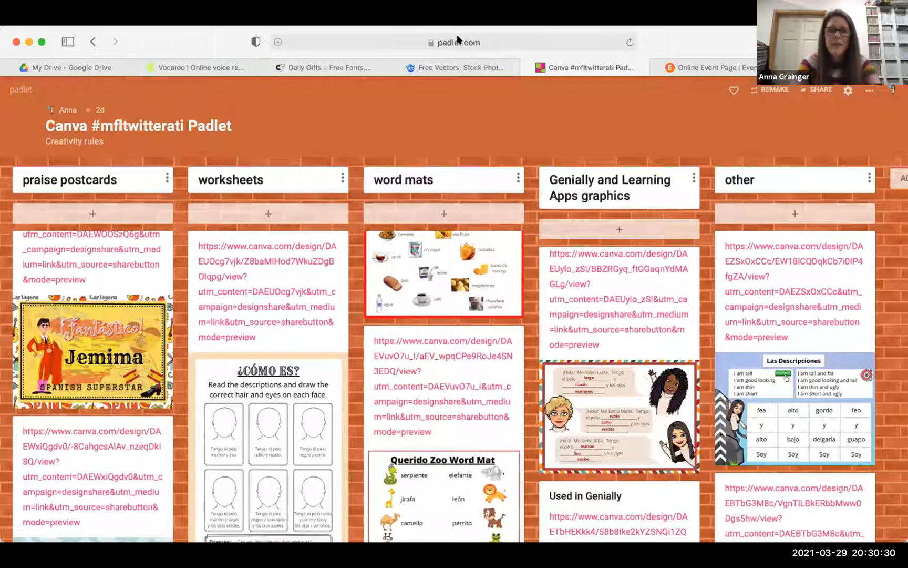
pyautogui.click(479, 40)
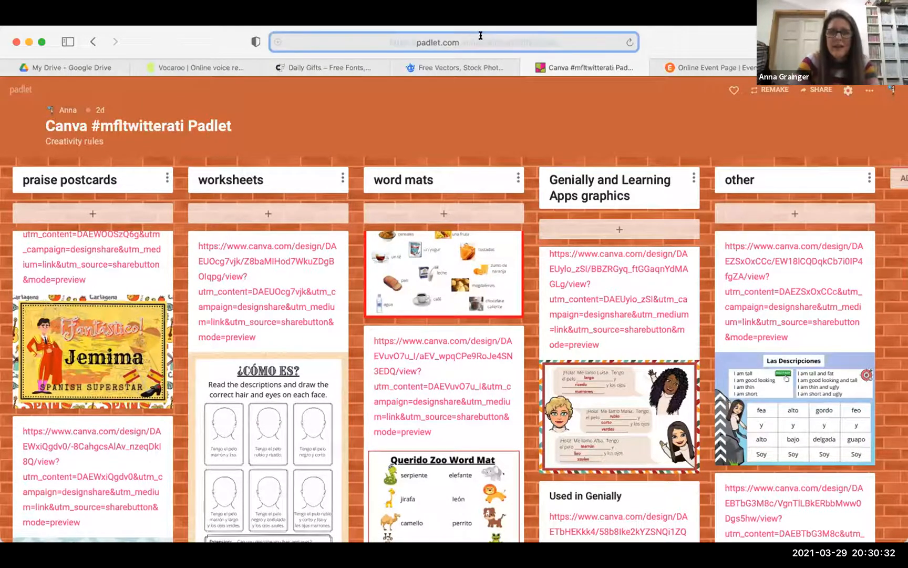
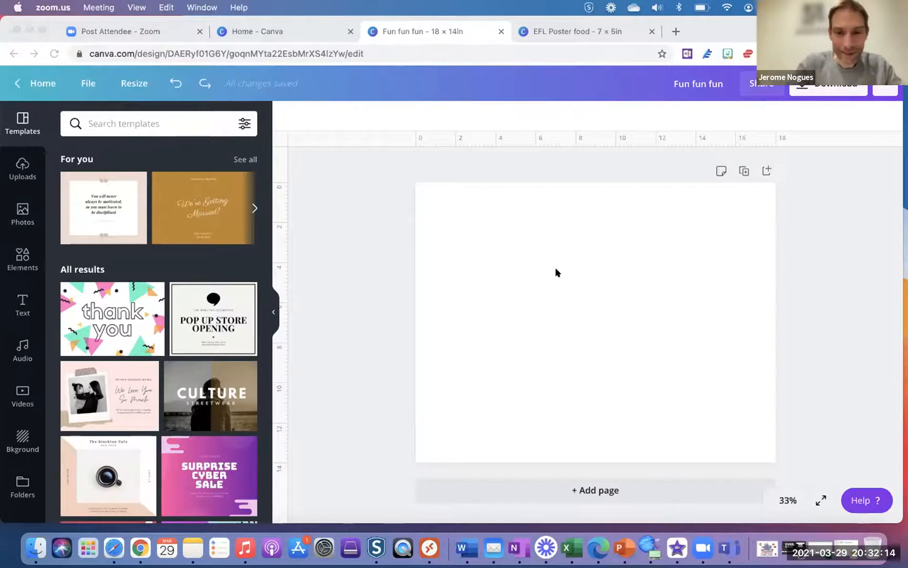
# - Add a text box to the blank page, clear its placeholder text and type the letter I
pyautogui.click(560, 285)
pyautogui.press('t')
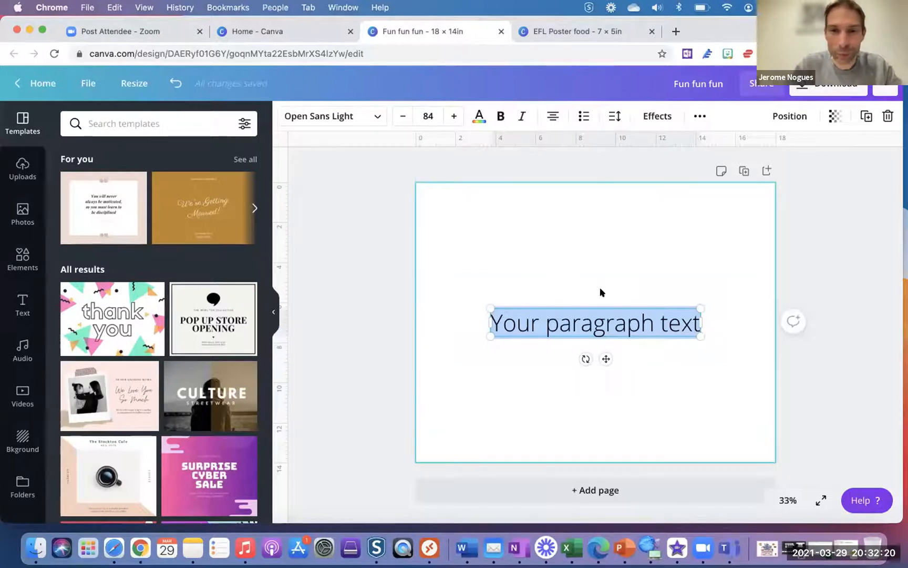
pyautogui.doubleClick(599, 329)
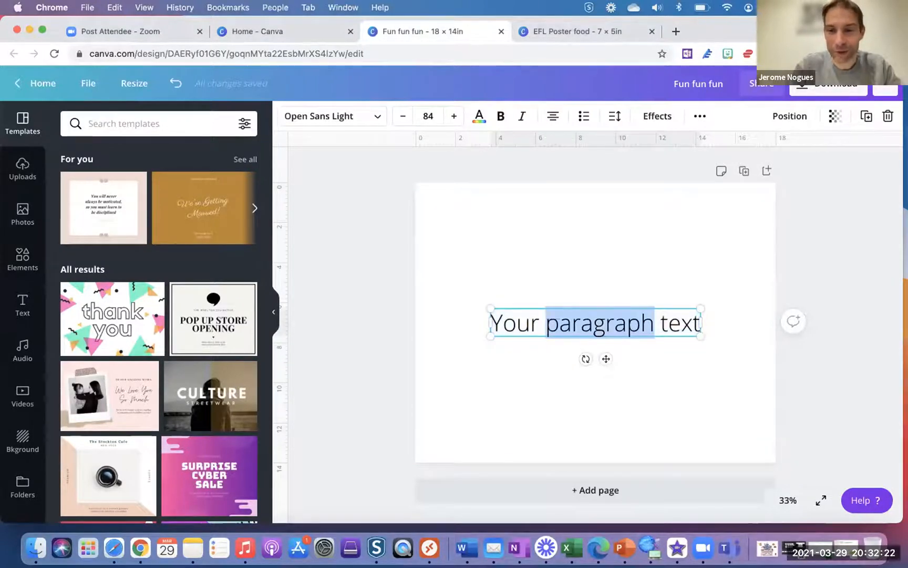
pyautogui.press('BackSpace')
pyautogui.press('super+a')
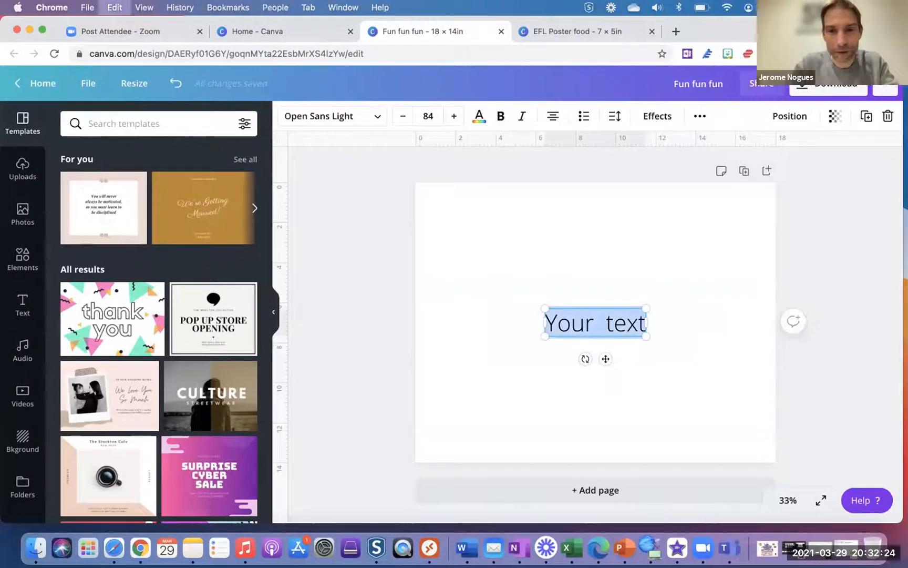
pyautogui.press('BackSpace')
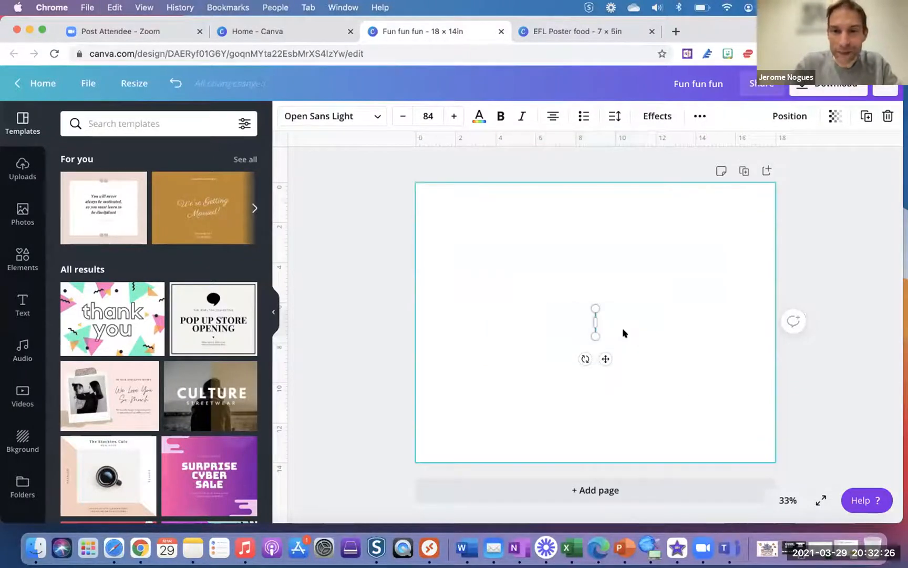
pyautogui.write('I')
pyautogui.click(631, 308)
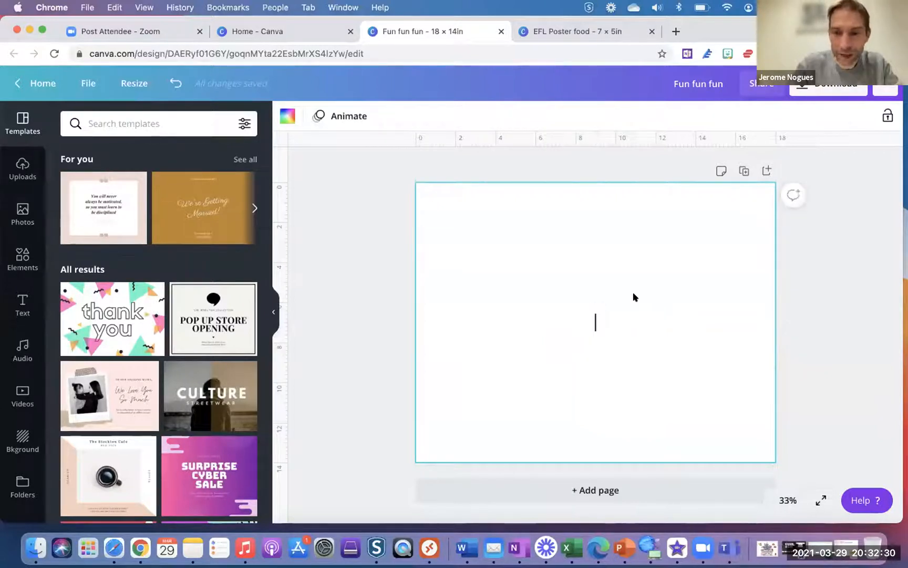
# - Add a horizontal line, move it up the page, and delete the I text box
pyautogui.press('l')
pyautogui.moveTo(628, 320); pyautogui.dragTo(620, 282)
pyautogui.click(595, 321)
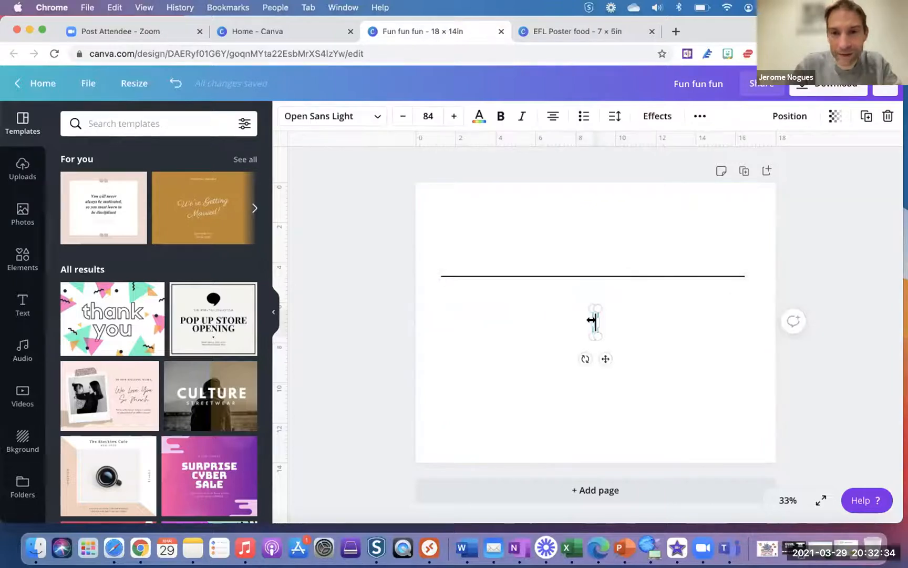
pyautogui.press('Delete')
# - Make the line dotted and change its line weight, then delete the line
pyautogui.click(599, 276)
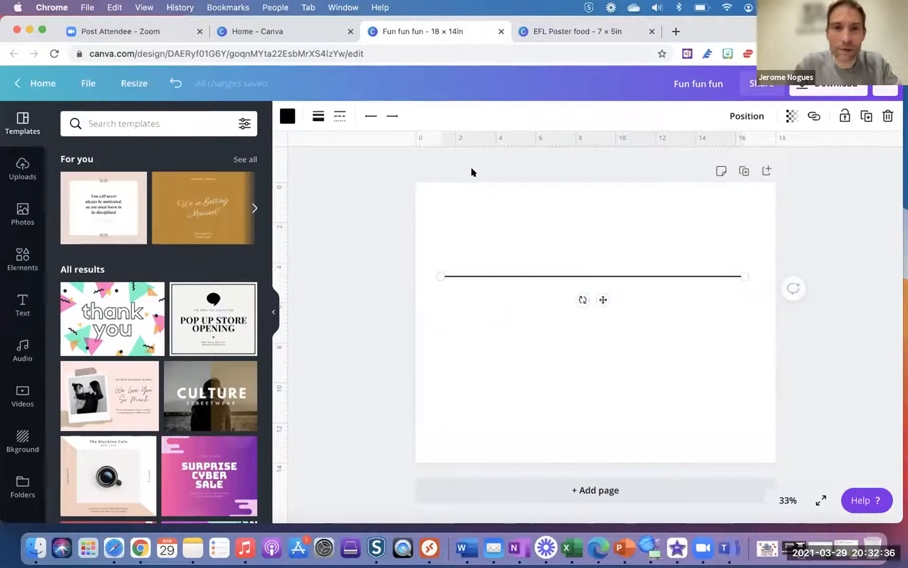
pyautogui.click(336, 117)
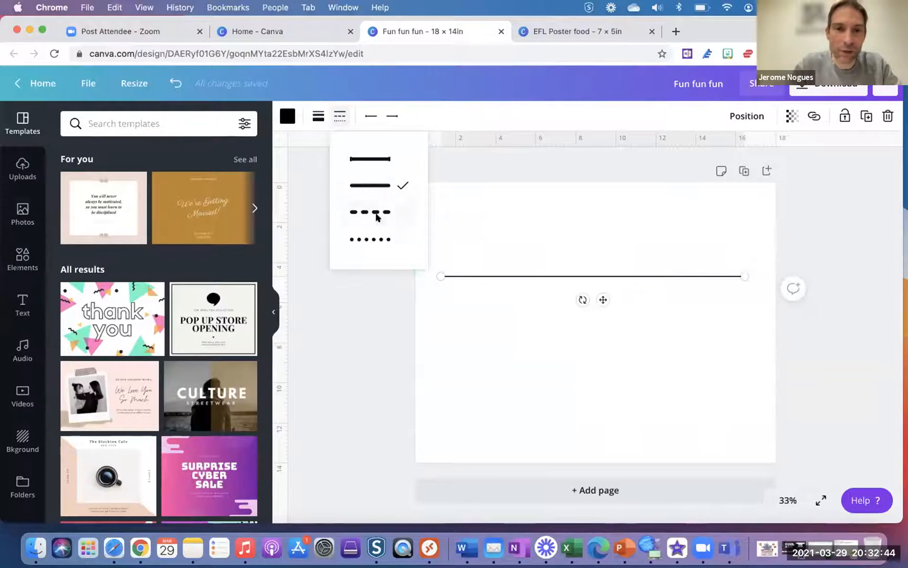
pyautogui.click(373, 240)
pyautogui.click(319, 116)
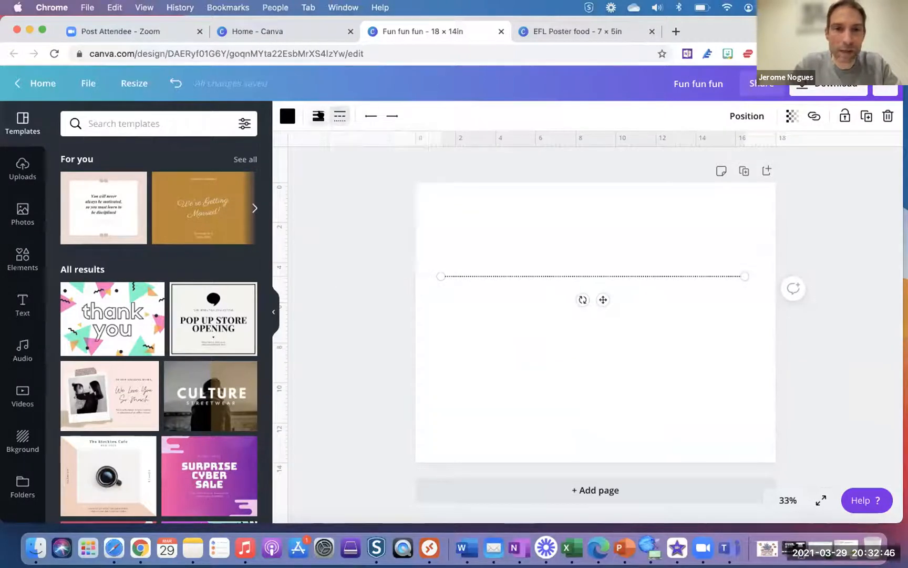
pyautogui.moveTo(390, 154)
pyautogui.mouseDown()
pyautogui.moveTo(407, 155)
pyautogui.moveTo(379, 156)
pyautogui.mouseUp()
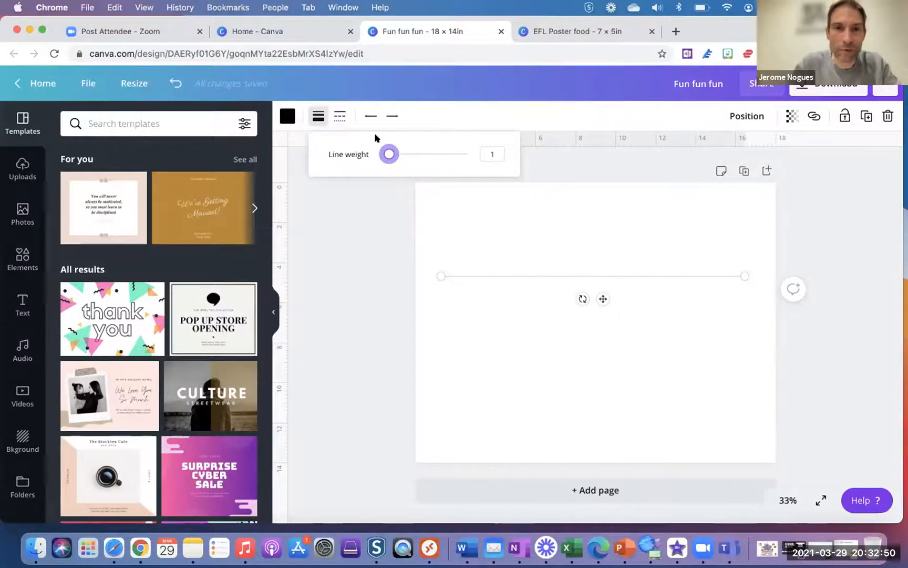
pyautogui.click(368, 115)
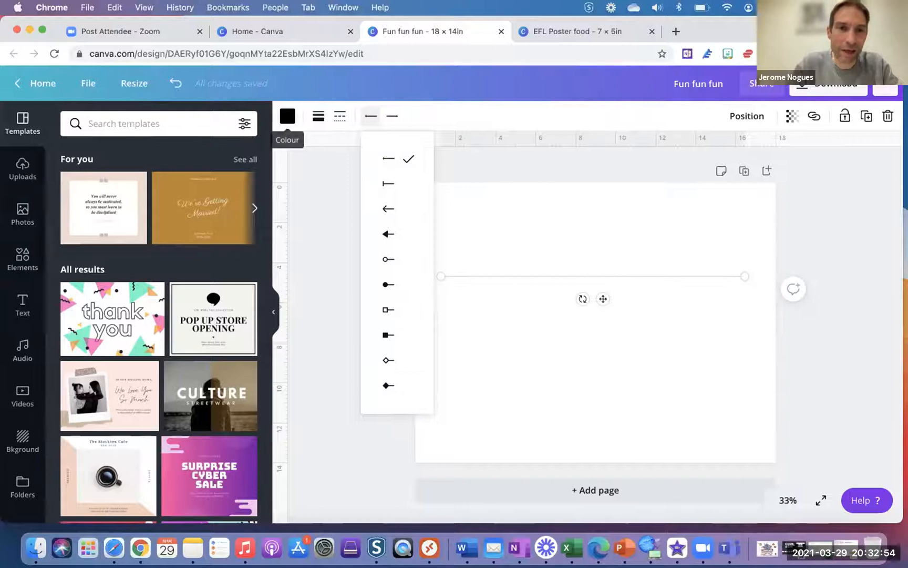
pyautogui.click(557, 239)
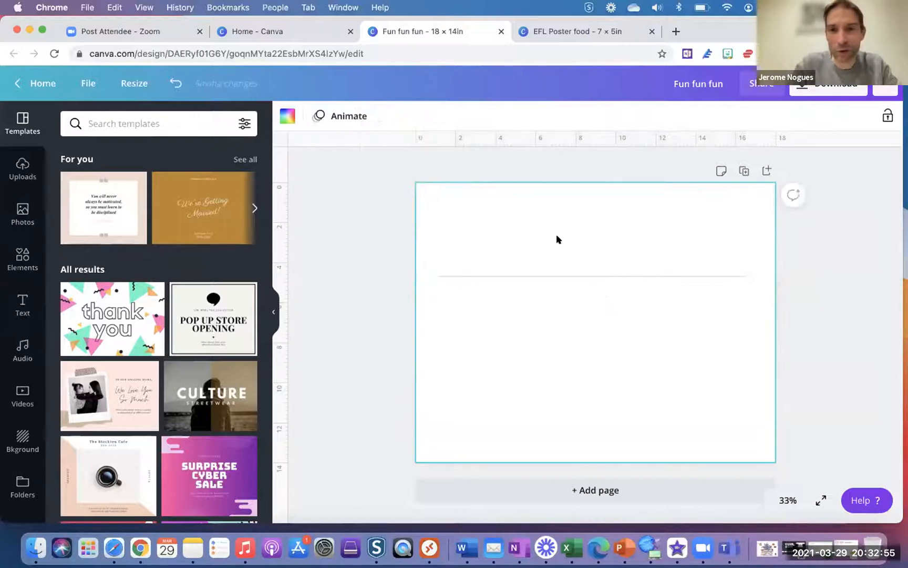
pyautogui.click(560, 273)
pyautogui.press('BackSpace')
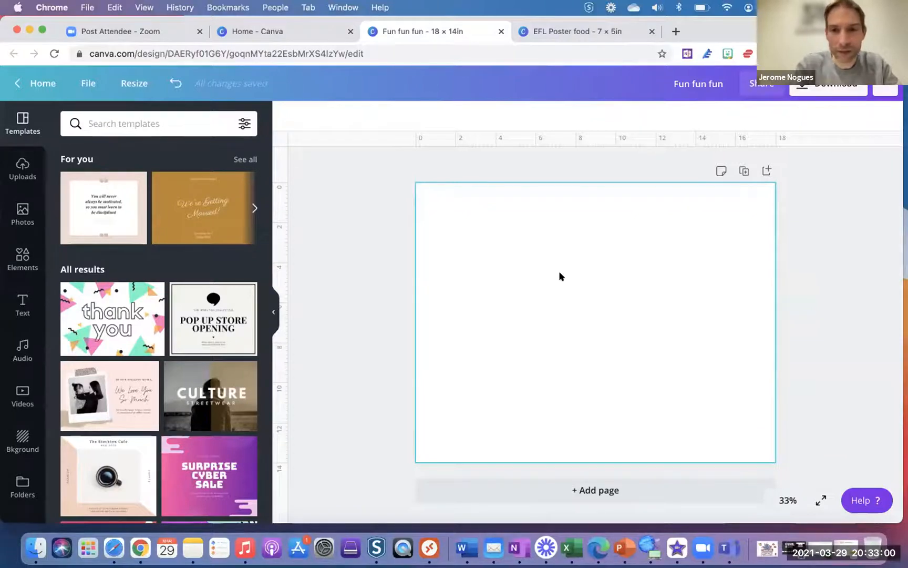
# - Add a navy rectangle, shrink it into the upper left, and place overlapping copies down-right
pyautogui.press('r')
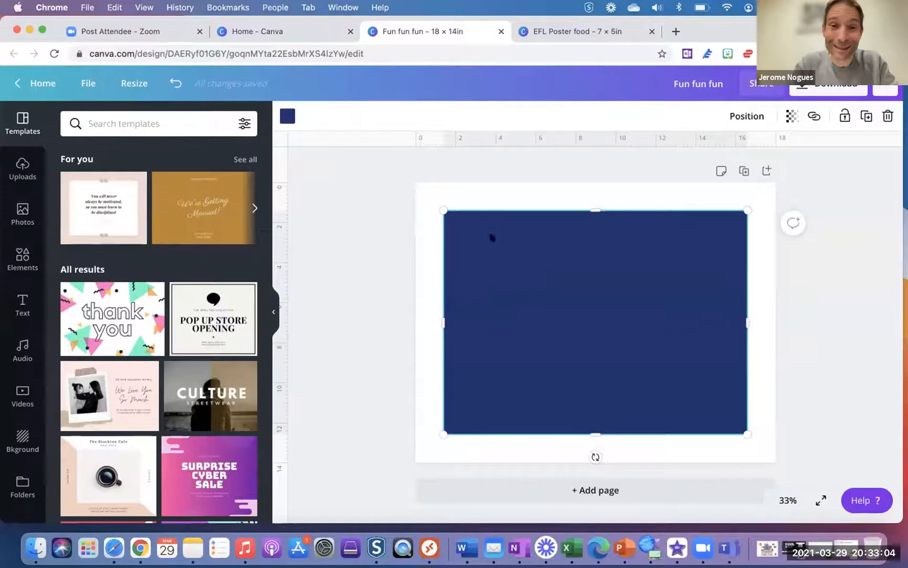
pyautogui.moveTo(441, 208); pyautogui.dragTo(623, 348)
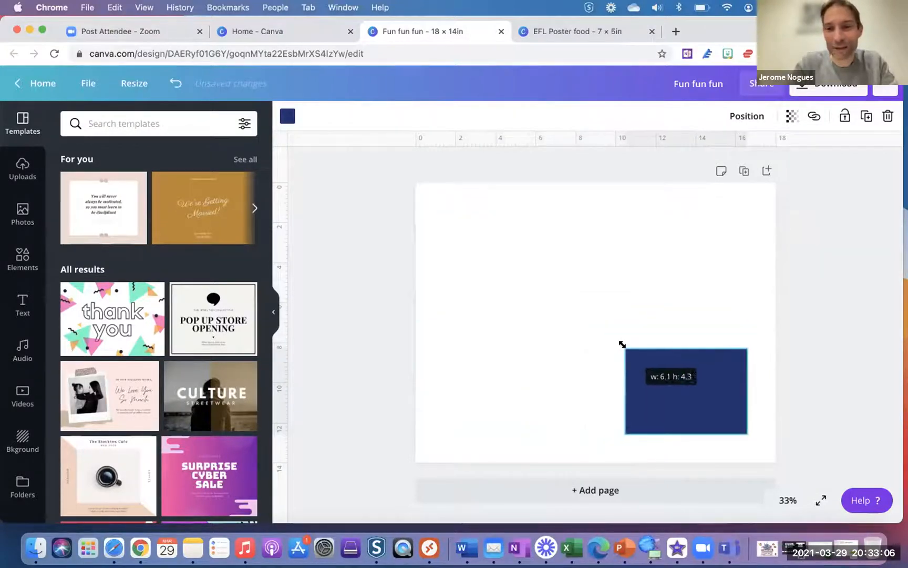
pyautogui.moveTo(689, 389); pyautogui.dragTo(537, 252)
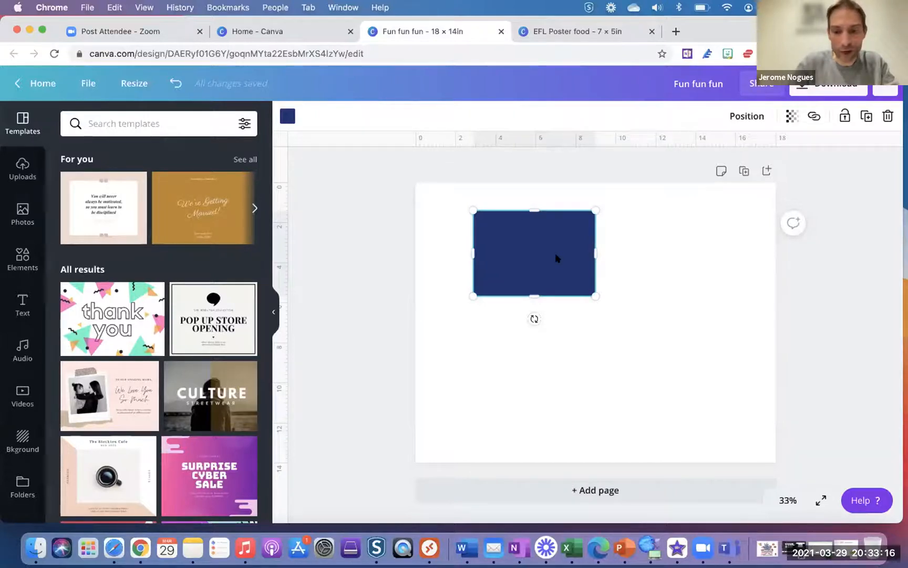
pyautogui.moveTo(557, 258); pyautogui.dragTo(620, 310)
# - Colour the middle rectangle gold and the front one red, then nudge both up-left
pyautogui.click(521, 260)
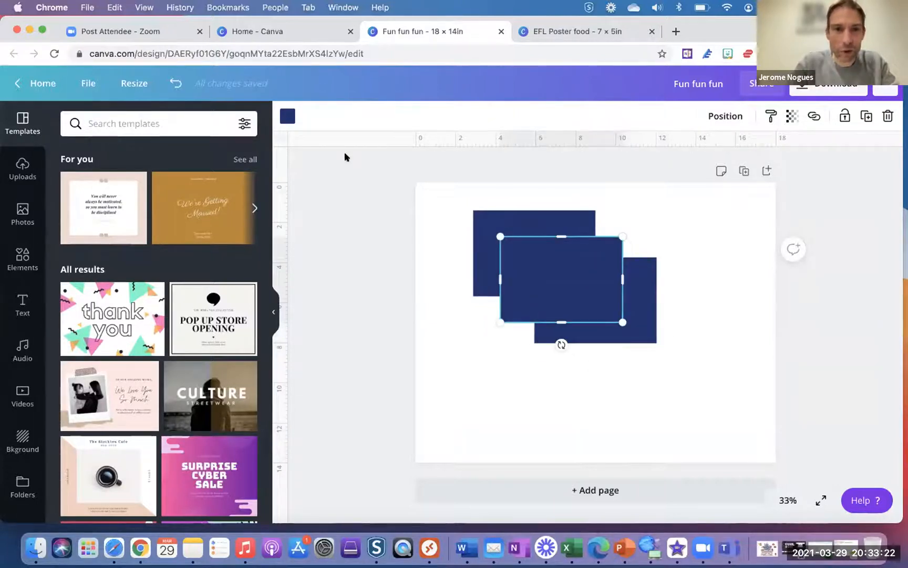
pyautogui.click(284, 117)
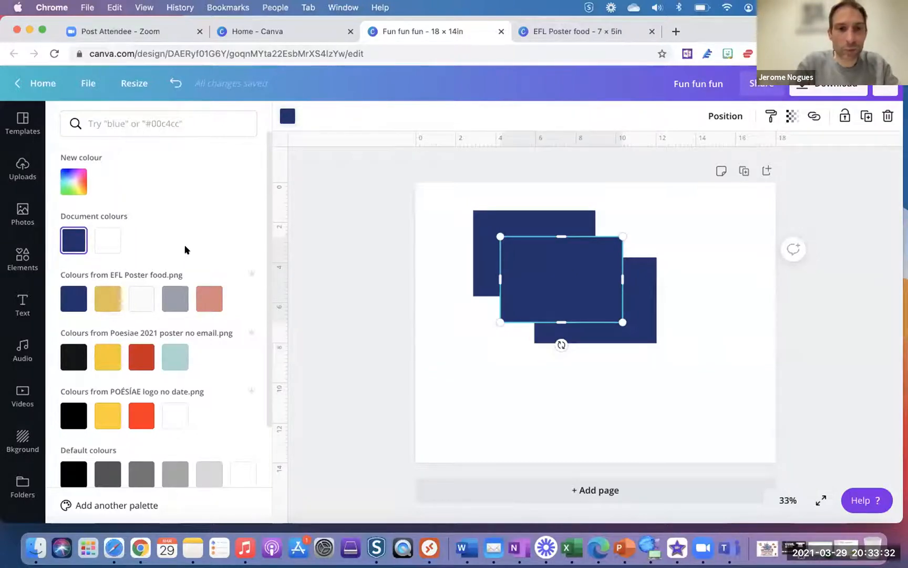
pyautogui.click(108, 299)
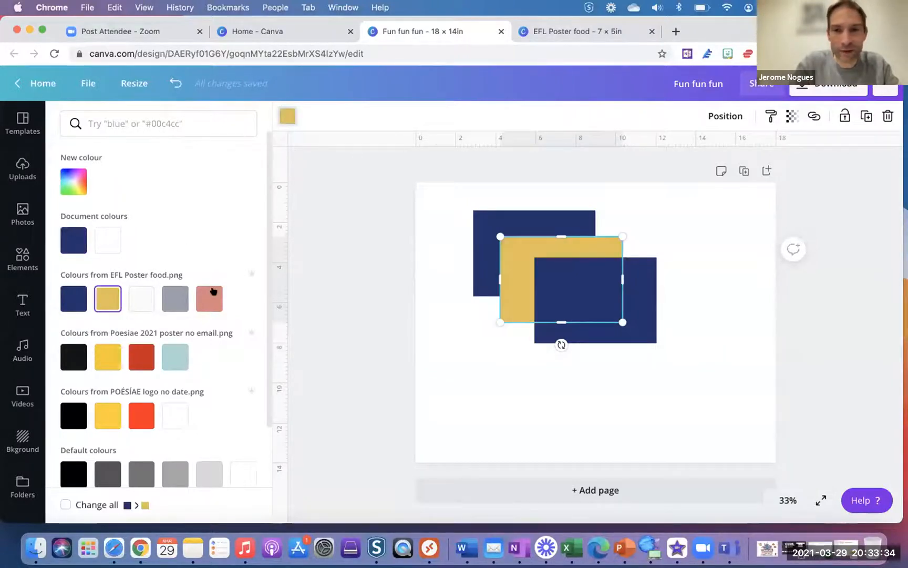
pyautogui.click(641, 308)
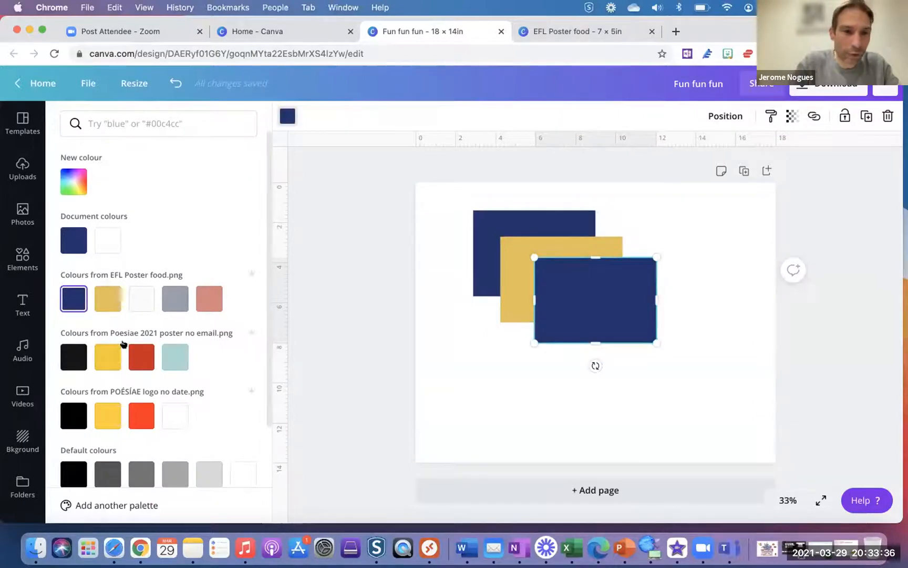
pyautogui.click(137, 353)
pyautogui.moveTo(509, 268); pyautogui.dragTo(497, 262)
pyautogui.moveTo(633, 299); pyautogui.dragTo(602, 285)
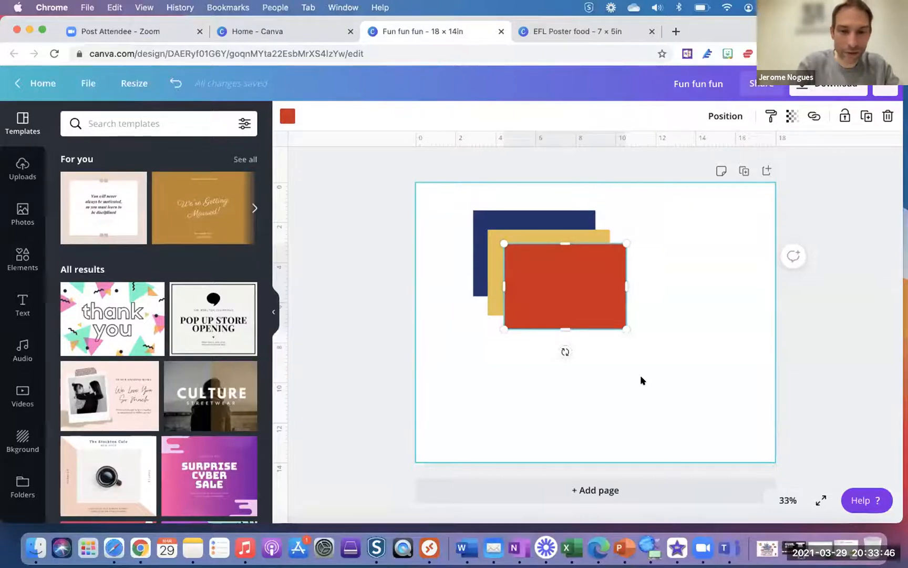
# - Add a navy circle sized 3.5 by 3.5 below the rectangles
pyautogui.press('c')
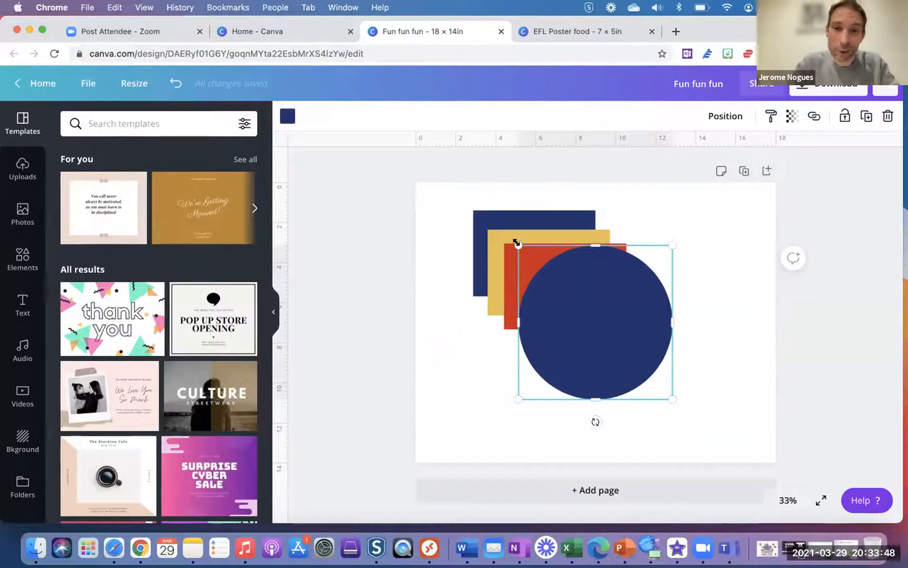
pyautogui.moveTo(518, 245); pyautogui.dragTo(607, 320)
pyautogui.moveTo(629, 353); pyautogui.dragTo(591, 385)
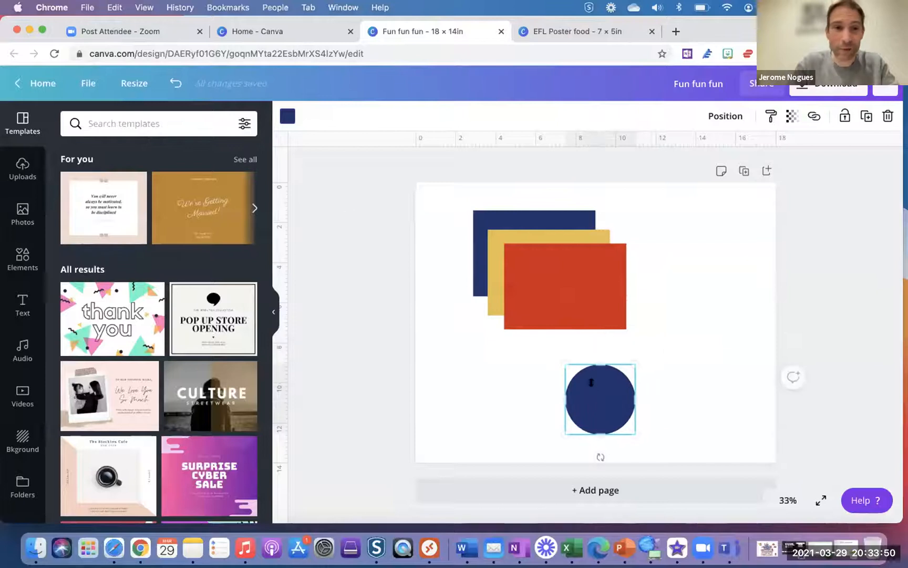
pyautogui.click(272, 314)
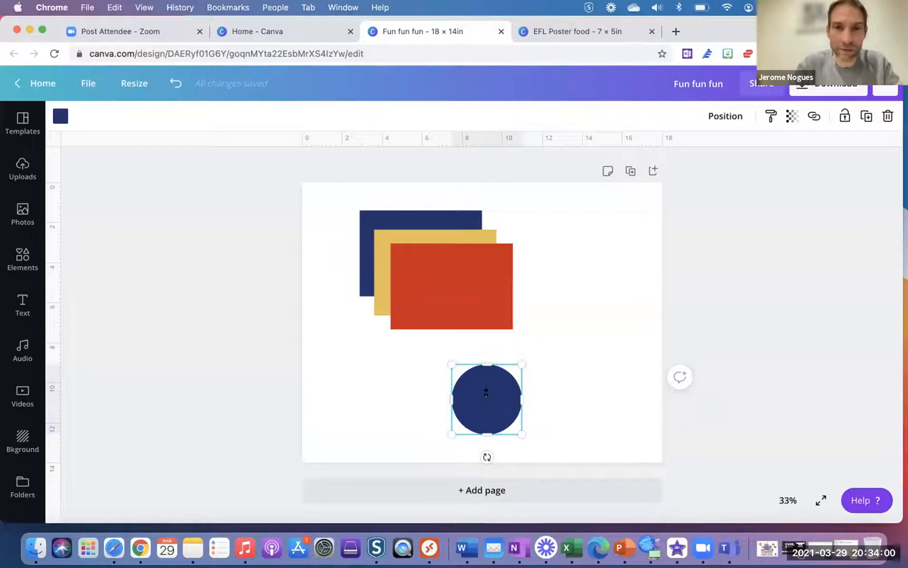
# - Nudge the gold and red rectangles up-left and delete the navy circle
pyautogui.moveTo(379, 240); pyautogui.dragTo(365, 232)
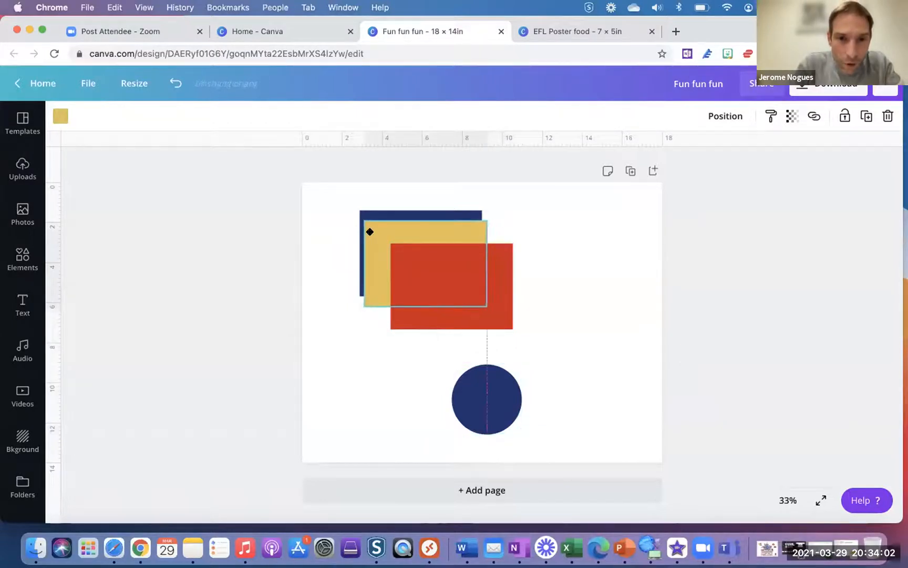
pyautogui.moveTo(419, 262); pyautogui.dragTo(409, 255)
pyautogui.click(487, 403)
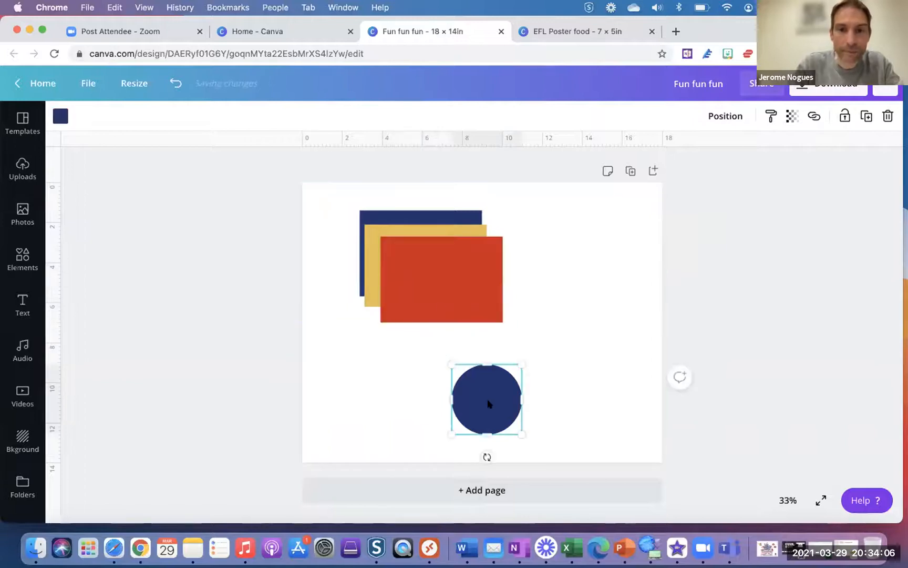
pyautogui.press('Delete')
# - Shift the red rectangle left and send it behind the gold one with Cmd+[
pyautogui.click(418, 292)
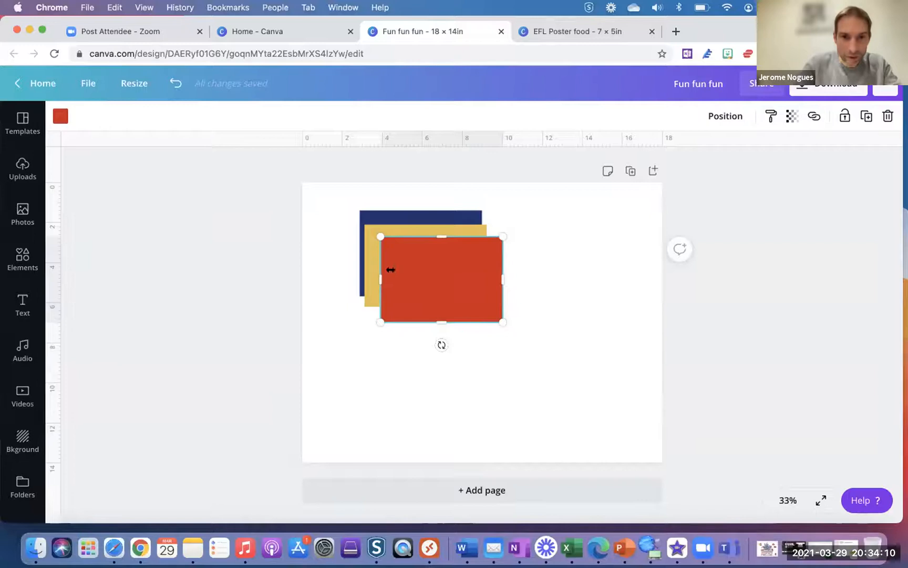
pyautogui.moveTo(415, 288); pyautogui.dragTo(406, 282)
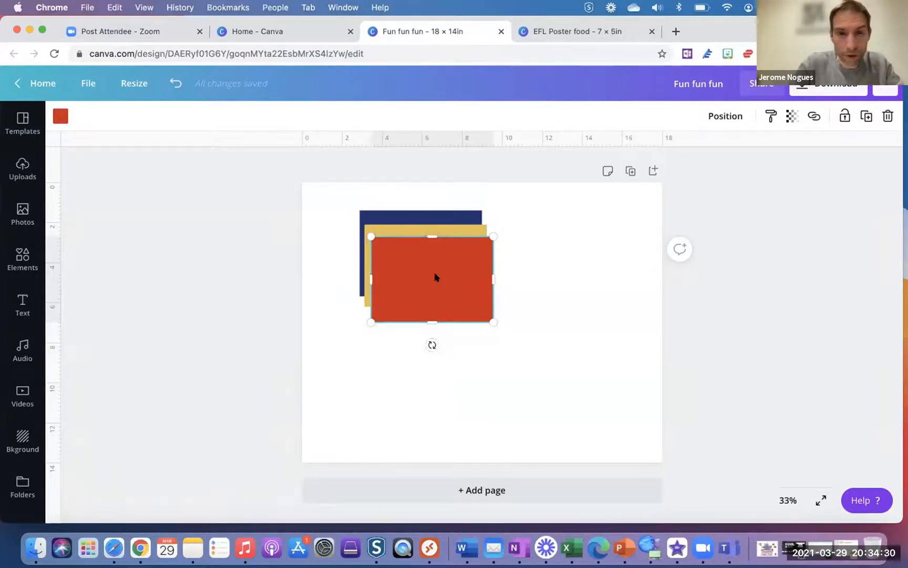
pyautogui.press('super+bracketleft')
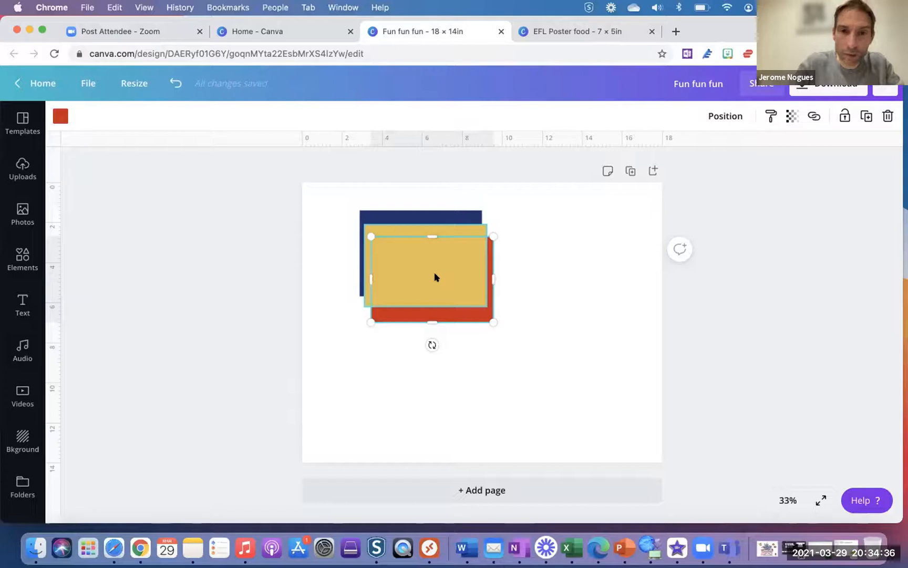
pyautogui.press('super+bracketright')
pyautogui.press('super+bracketleft')
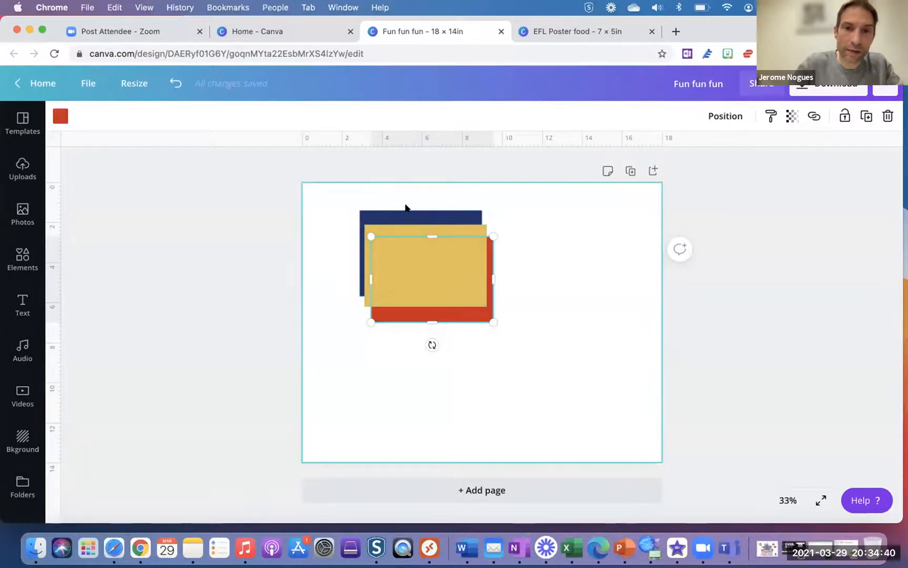
# - Move the gold and navy rectangles right and down, bringing navy to the front with Cmd+]
pyautogui.click(541, 319)
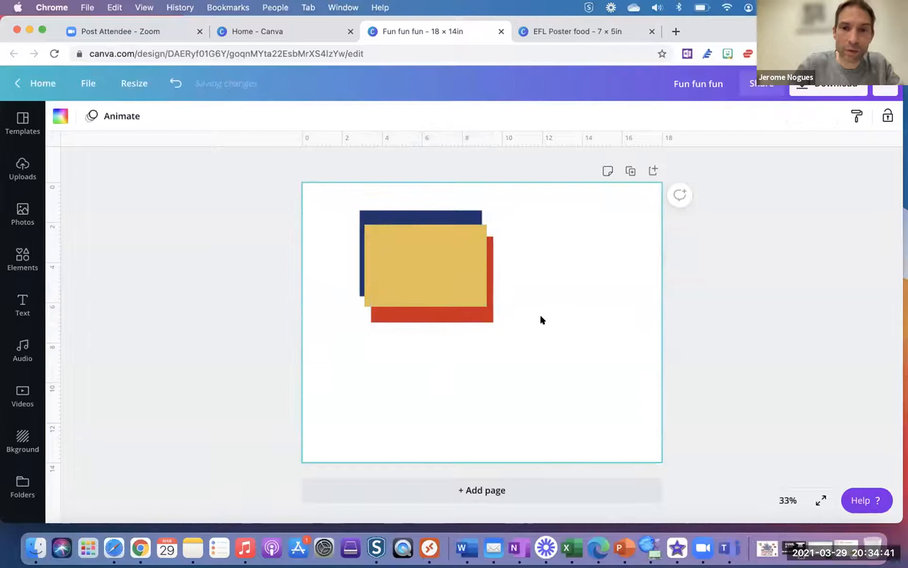
pyautogui.click(432, 311)
pyautogui.click(429, 281)
pyautogui.moveTo(424, 270); pyautogui.dragTo(450, 300)
pyautogui.moveTo(389, 231); pyautogui.dragTo(439, 284)
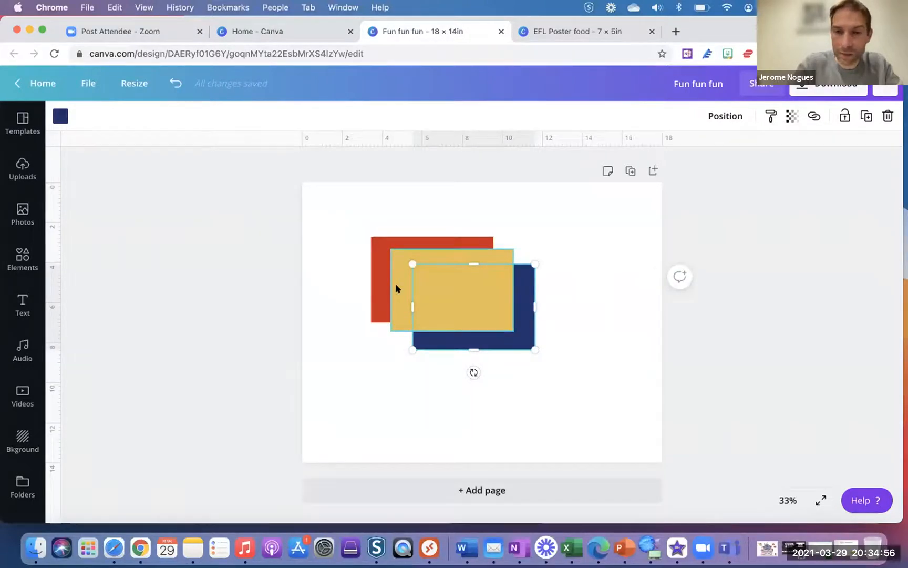
pyautogui.press('super+bracketright')
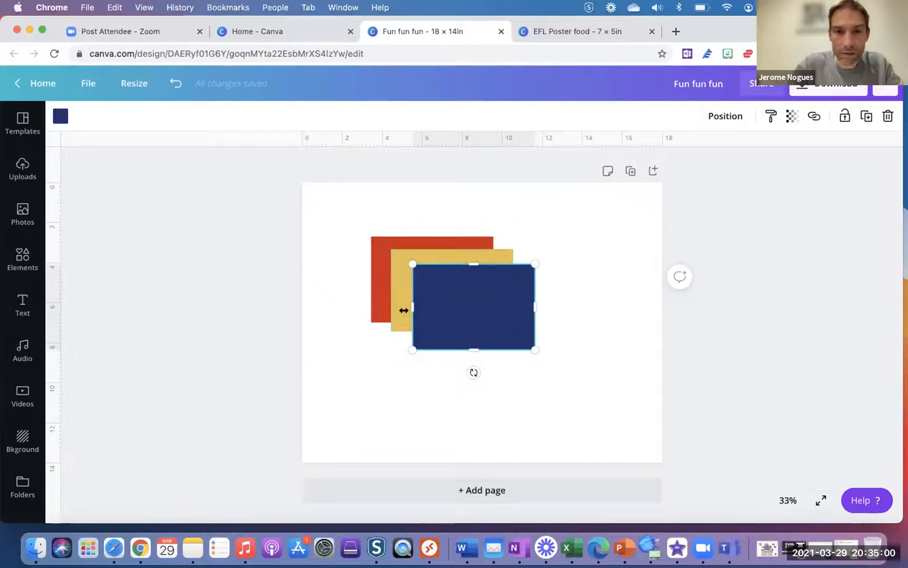
pyautogui.moveTo(450, 318)
pyautogui.mouseDown()
pyautogui.moveTo(383, 270)
pyautogui.moveTo(447, 319)
pyautogui.mouseUp()
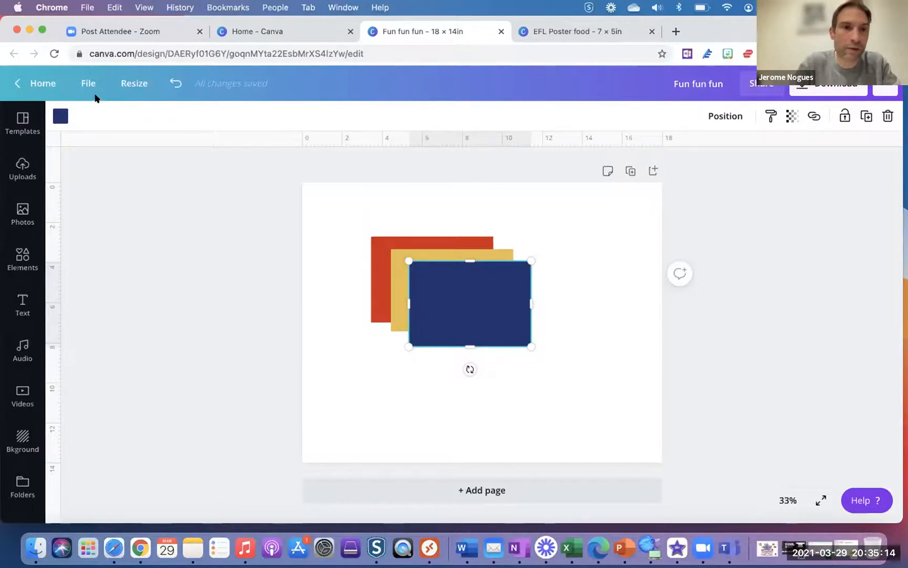
# - Turn on guides and add vertical guides at about 4, 6 and 8 inches, snapping red to the first
pyautogui.click(88, 83)
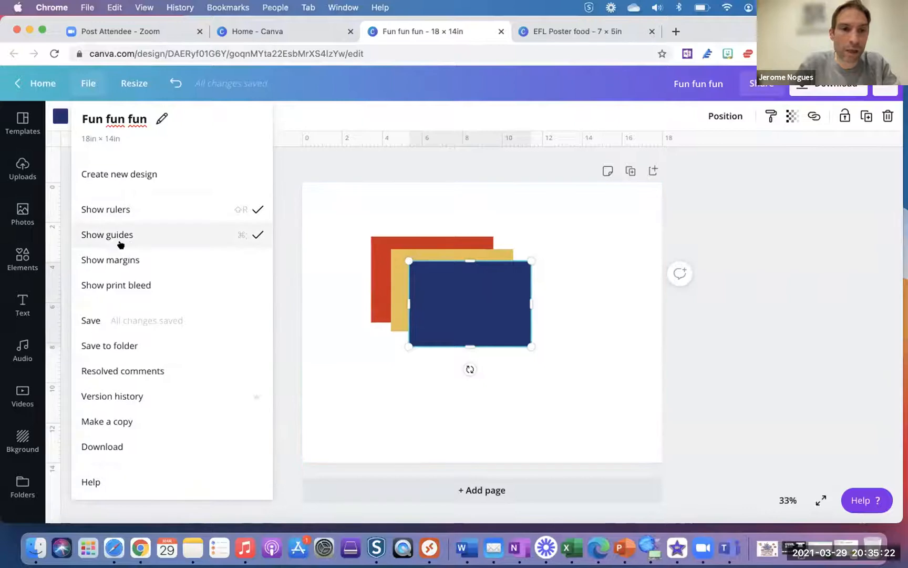
pyautogui.click(336, 216)
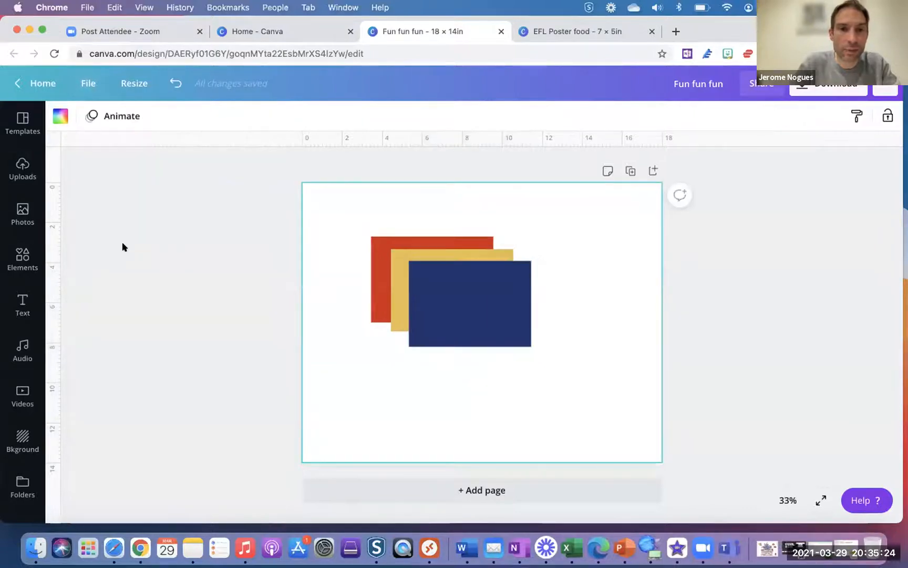
pyautogui.moveTo(62, 241); pyautogui.dragTo(371, 269)
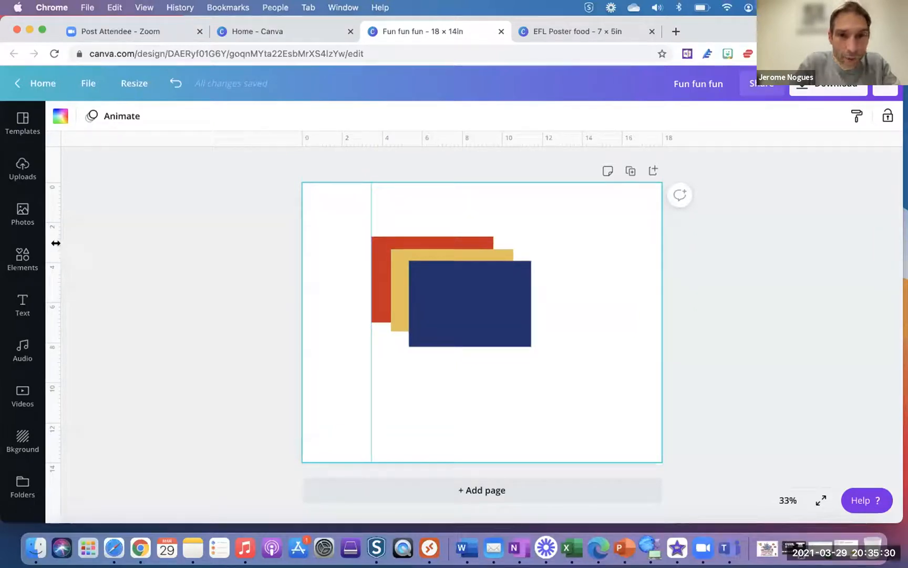
pyautogui.moveTo(364, 191); pyautogui.dragTo(381, 192)
pyautogui.moveTo(413, 237); pyautogui.dragTo(425, 238)
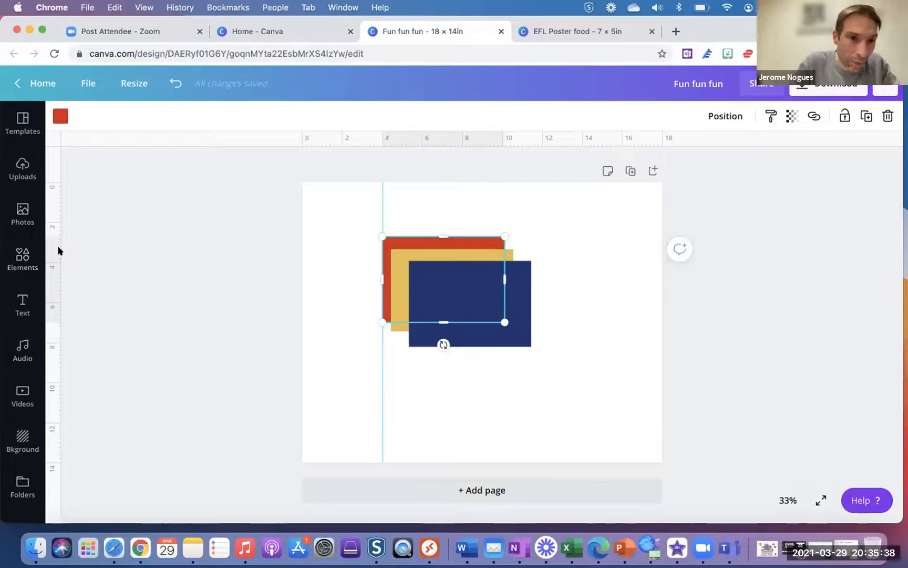
pyautogui.moveTo(56, 247); pyautogui.dragTo(487, 251)
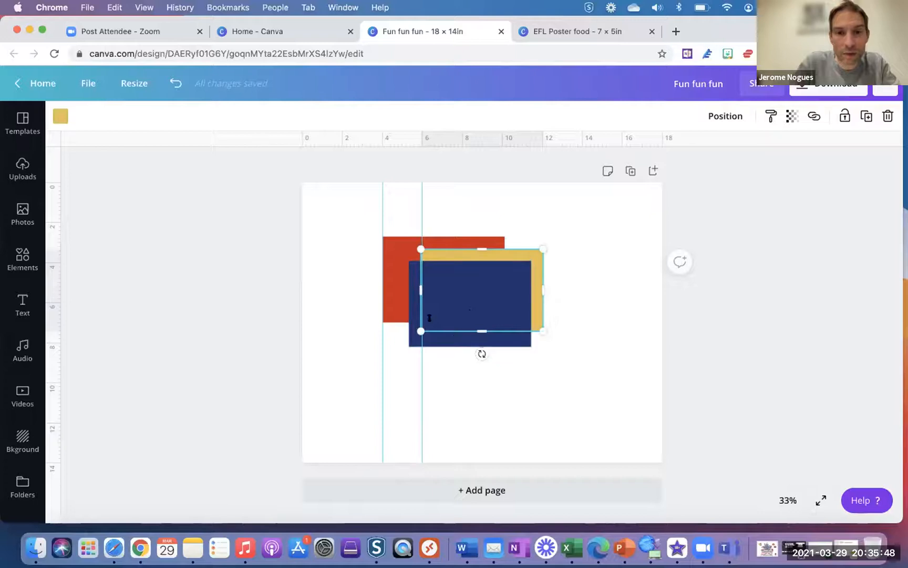
pyautogui.moveTo(57, 278); pyautogui.dragTo(460, 284)
# - Snap the navy rectangle's left edge to the 8-inch guide, then remove all three guides
pyautogui.click(499, 336)
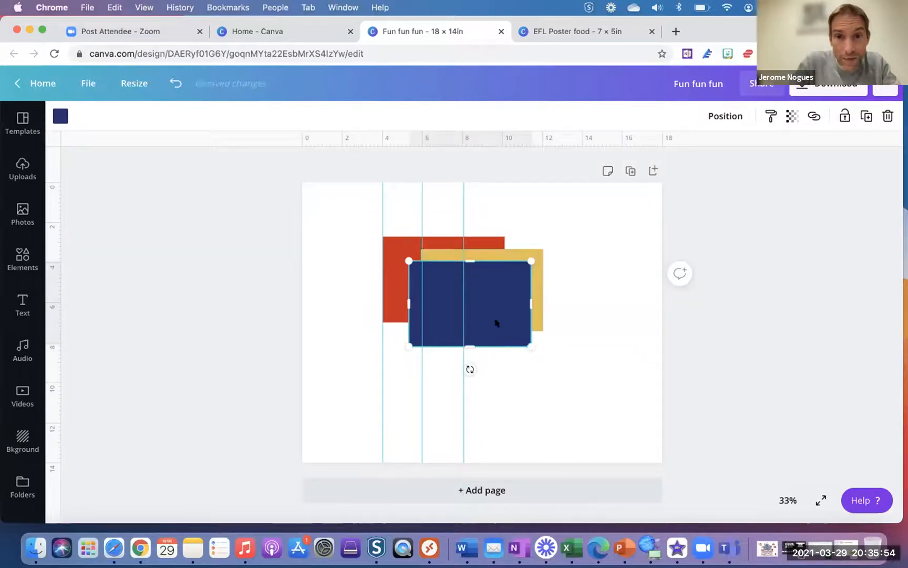
pyautogui.moveTo(504, 319); pyautogui.dragTo(558, 318)
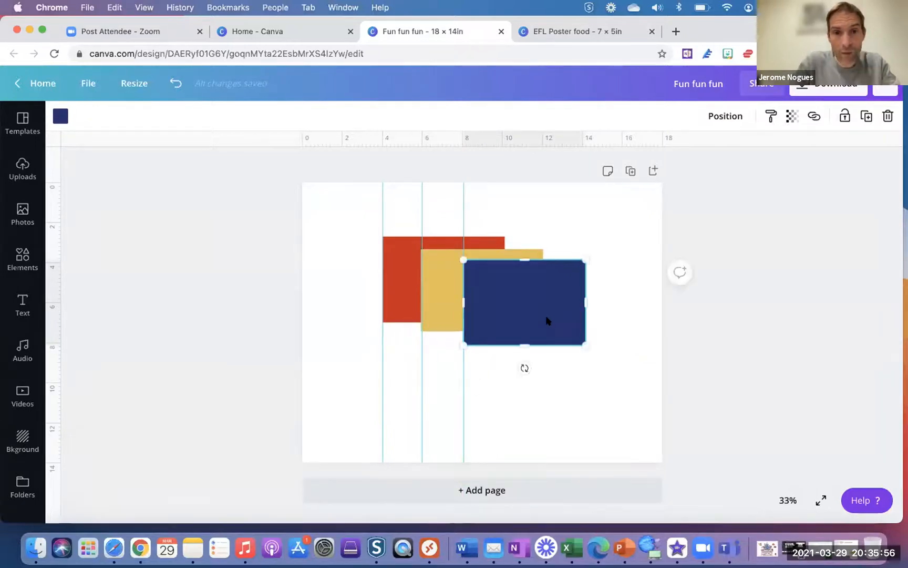
pyautogui.click(566, 388)
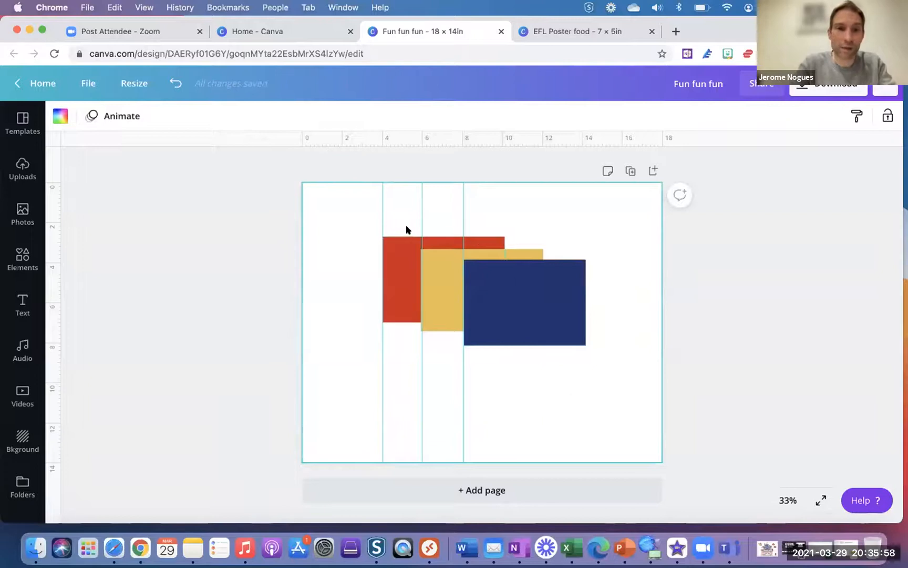
pyautogui.moveTo(381, 211); pyautogui.dragTo(50, 234)
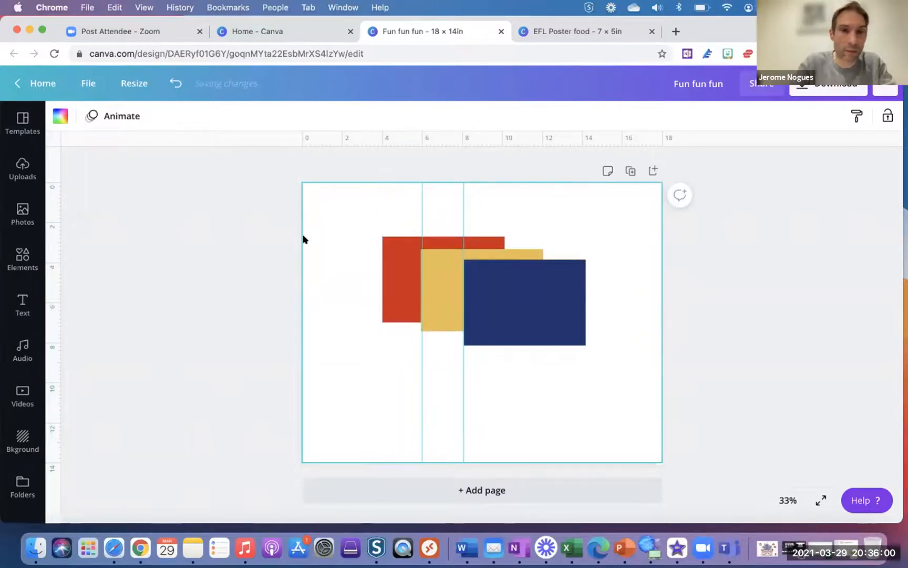
pyautogui.moveTo(420, 215); pyautogui.dragTo(53, 220)
pyautogui.moveTo(464, 211); pyautogui.dragTo(53, 231)
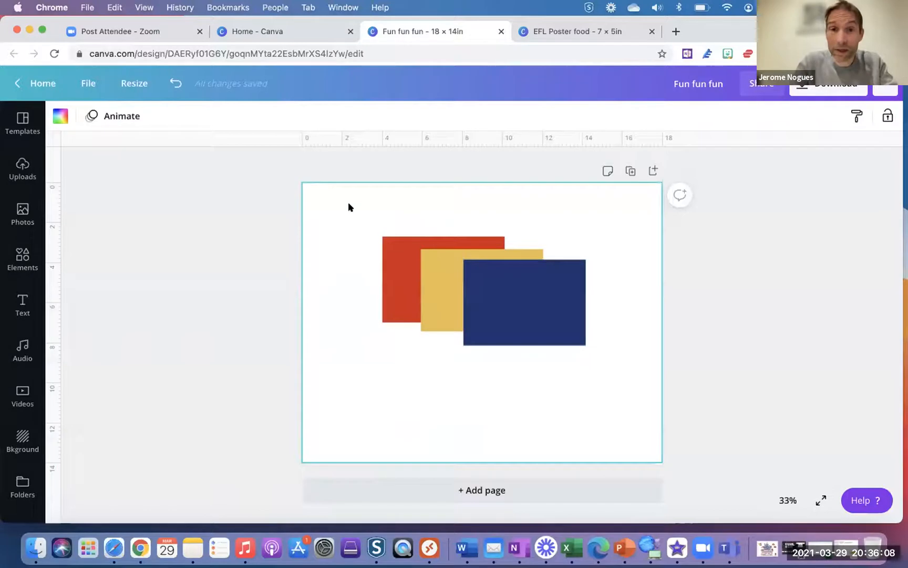
pyautogui.moveTo(352, 205); pyautogui.dragTo(622, 374)
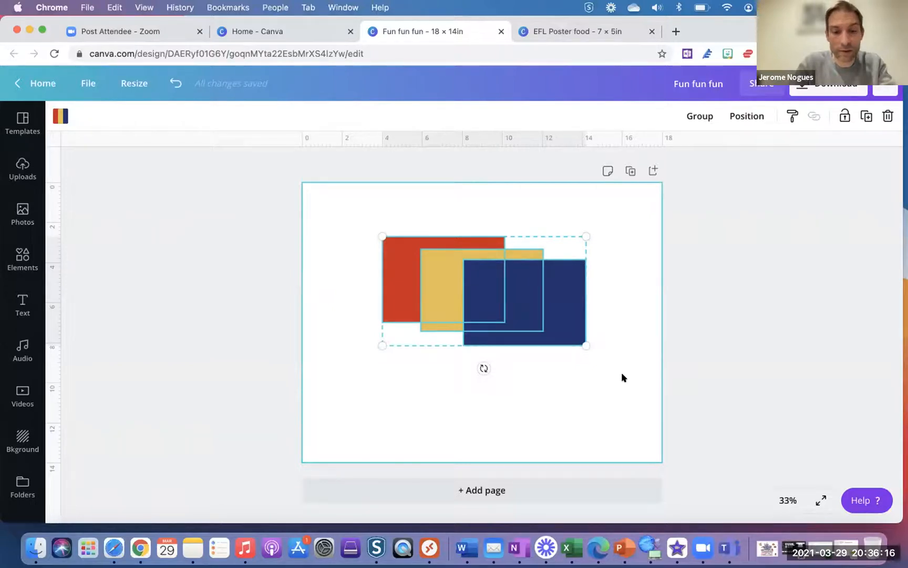
# - Group the three rectangles, shrink them together, then ungroup them
pyautogui.press('super+g')
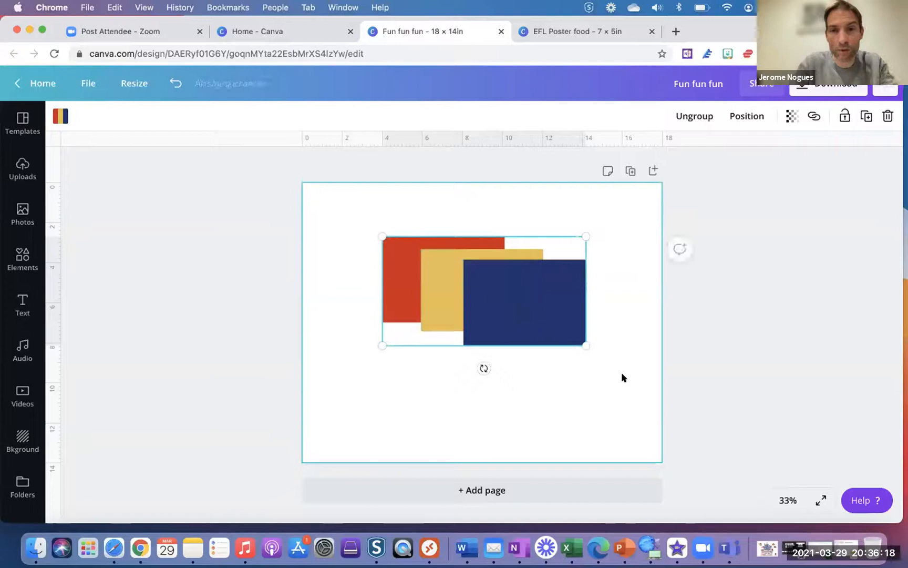
pyautogui.moveTo(582, 340); pyautogui.dragTo(552, 343)
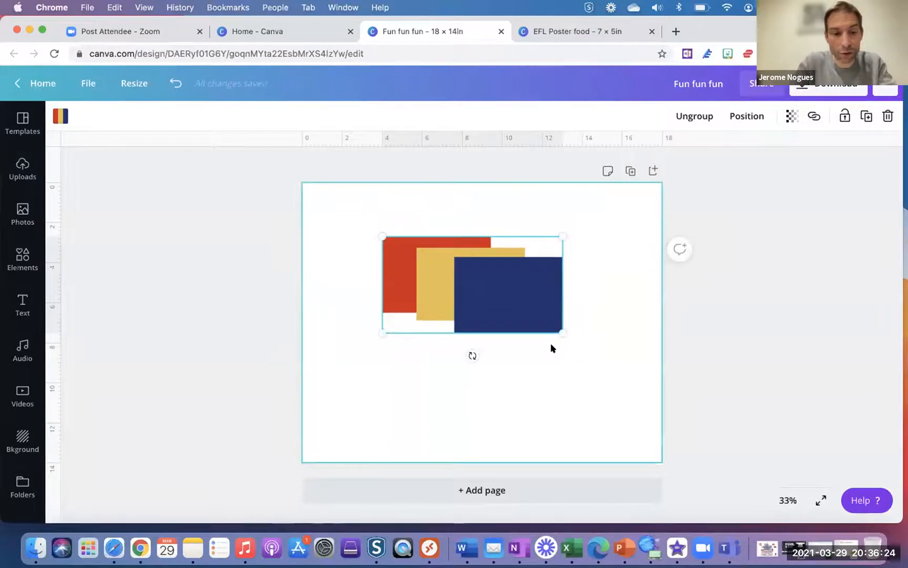
pyautogui.press('super+shift+g')
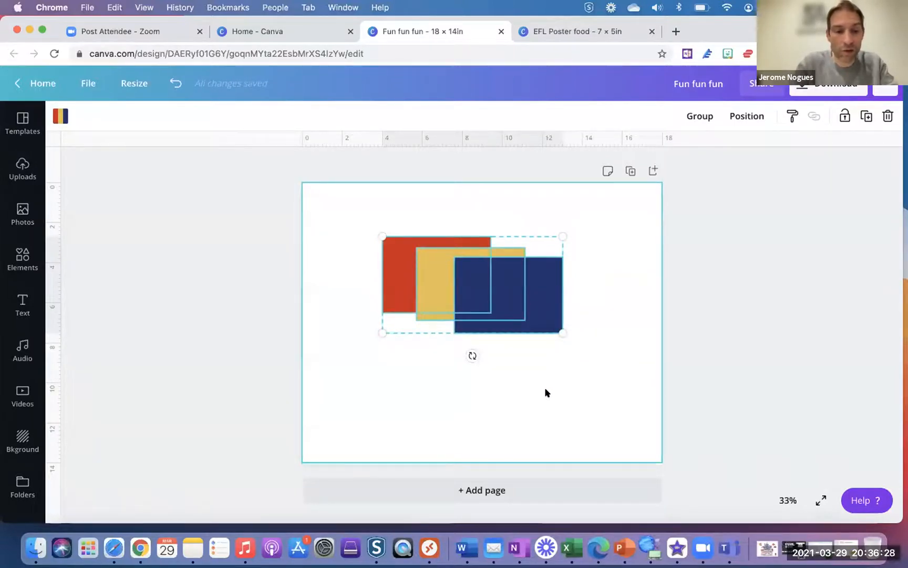
pyautogui.click(547, 402)
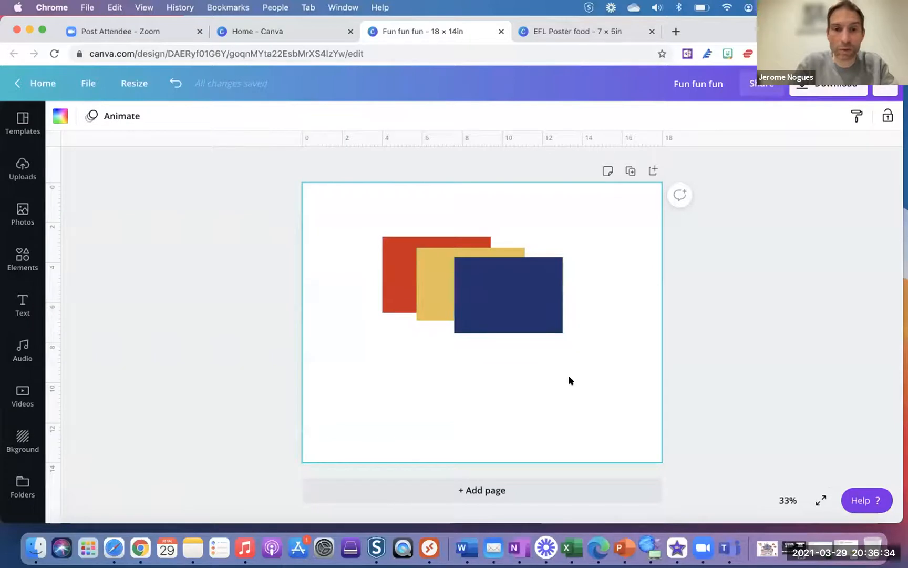
# - Move the navy rectangle a little left and the red one a little right
pyautogui.moveTo(519, 307); pyautogui.dragTo(500, 307)
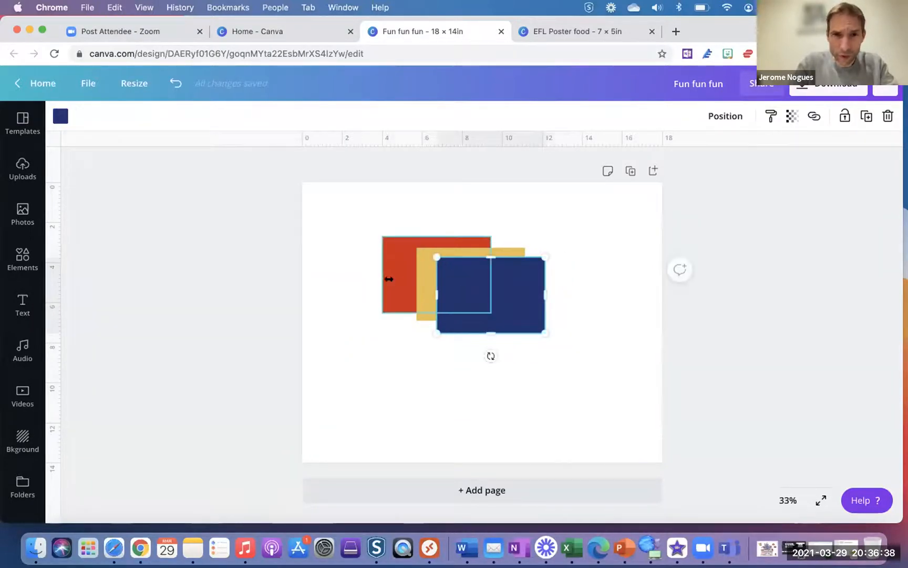
pyautogui.moveTo(389, 279); pyautogui.dragTo(397, 278)
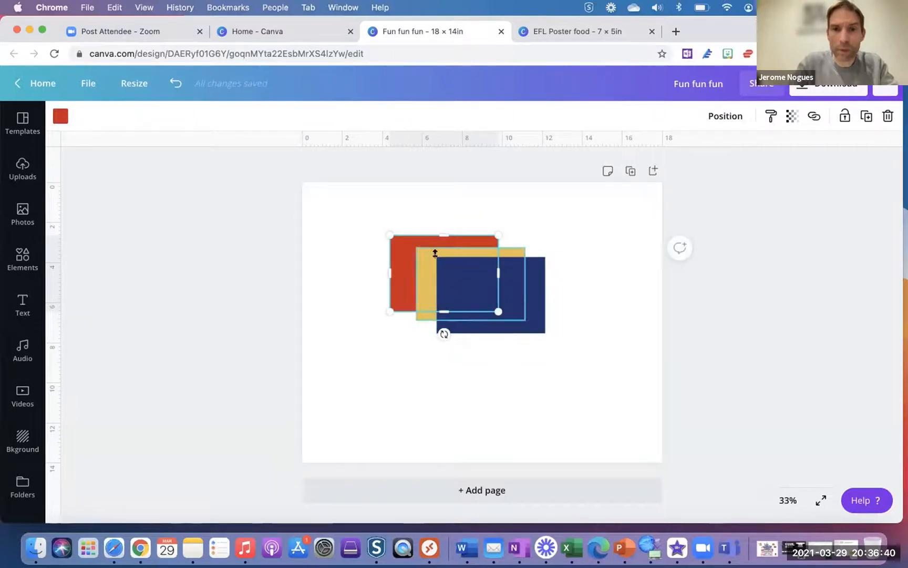
pyautogui.click(726, 117)
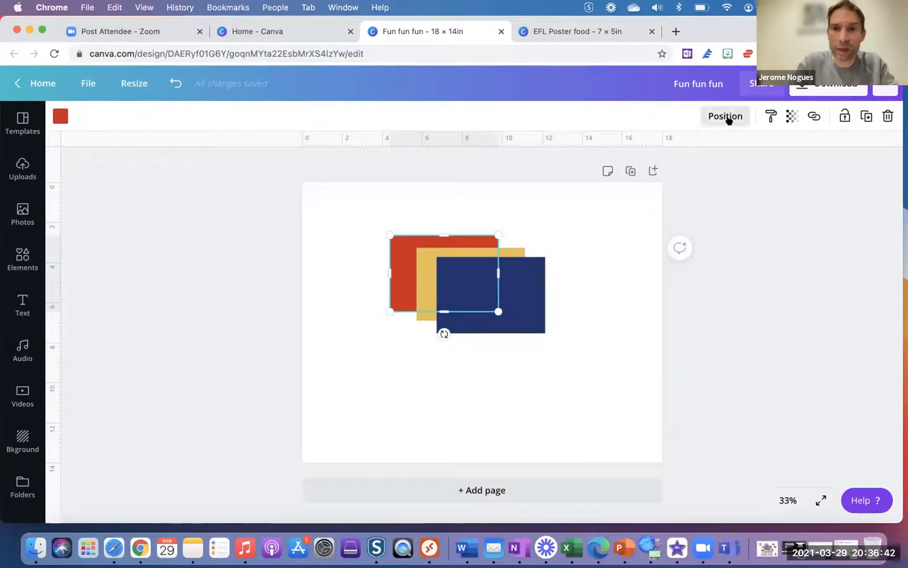
pyautogui.click(528, 384)
pyautogui.click(511, 318)
pyautogui.click(602, 239)
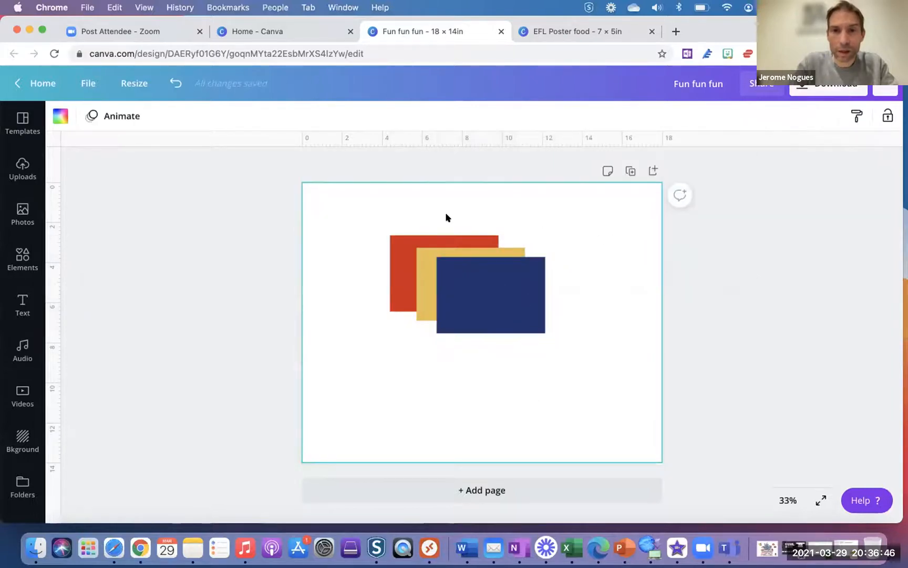
pyautogui.moveTo(420, 205); pyautogui.dragTo(602, 338)
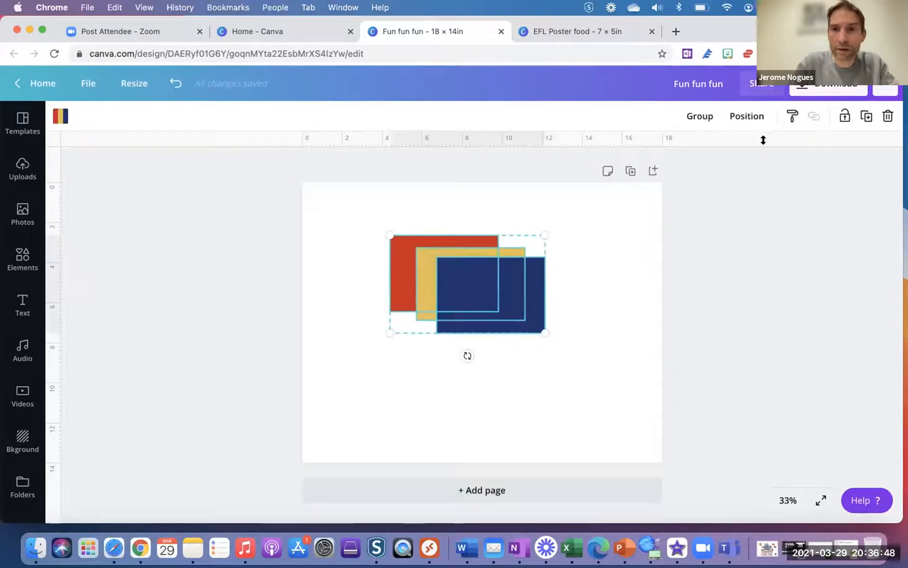
# - Ungroup the rectangles and line them up with Position > Tidy up
pyautogui.click(704, 115)
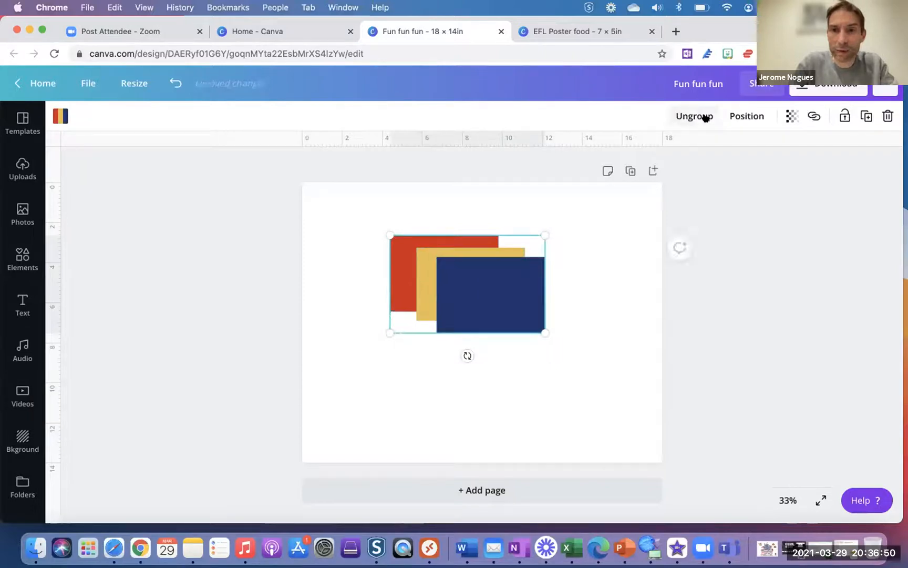
pyautogui.click(705, 116)
pyautogui.click(745, 117)
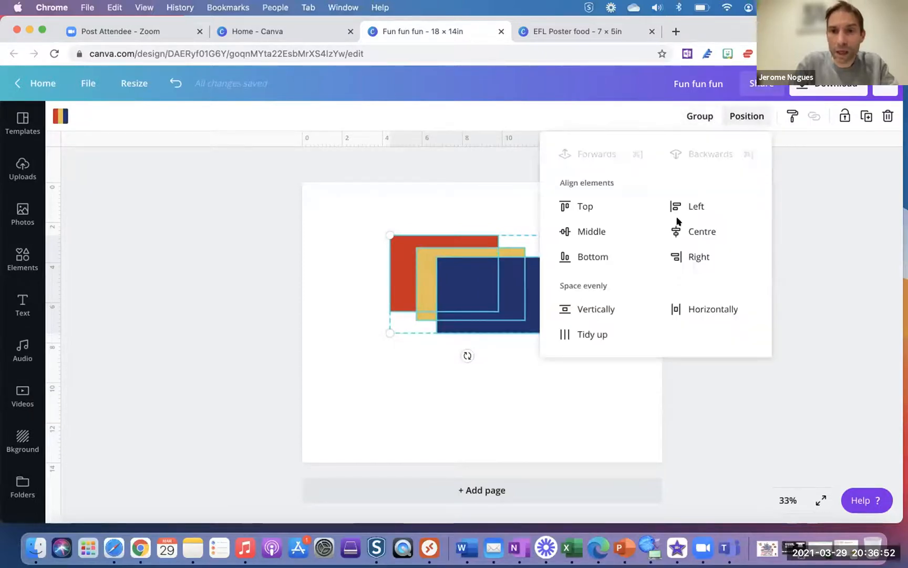
pyautogui.click(602, 335)
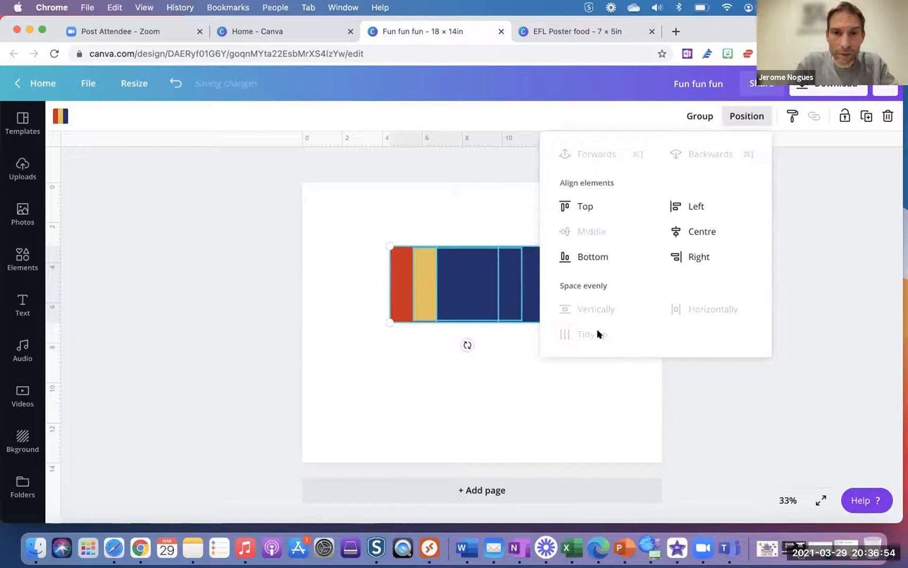
pyautogui.click(558, 383)
# - Drag the rectangles apart and tidy them into a horizontal row again
pyautogui.moveTo(479, 300); pyautogui.dragTo(579, 302)
pyautogui.moveTo(450, 300); pyautogui.dragTo(442, 379)
pyautogui.moveTo(422, 287); pyautogui.dragTo(377, 266)
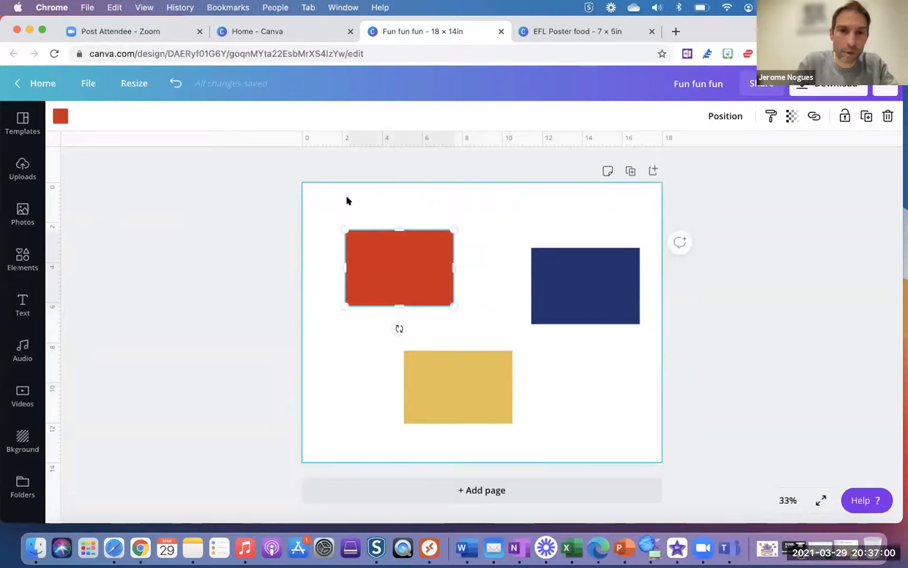
pyautogui.moveTo(347, 199); pyautogui.dragTo(599, 440)
pyautogui.click(747, 117)
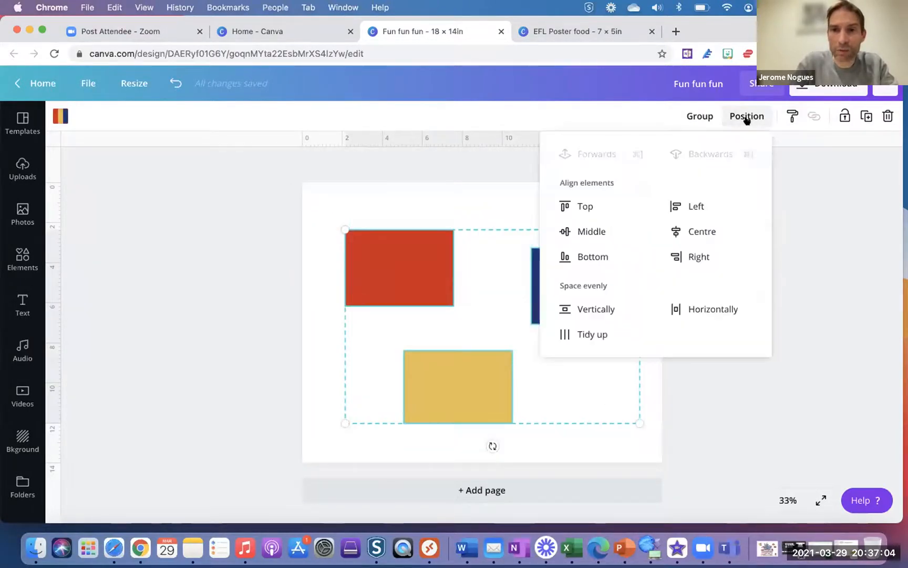
pyautogui.click(592, 336)
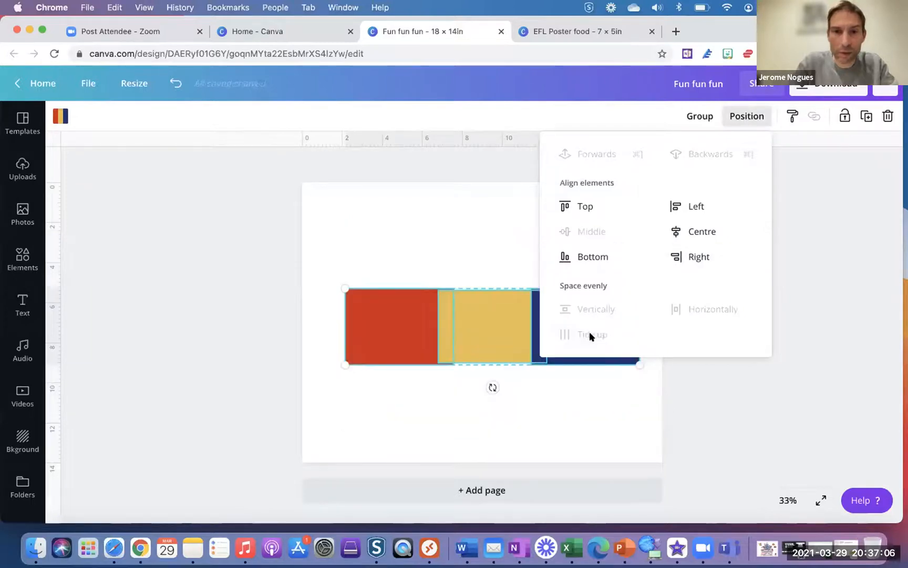
pyautogui.click(588, 397)
# - Spread the row so navy meets the page's right edge, then space all three evenly
pyautogui.moveTo(385, 330)
pyautogui.mouseDown()
pyautogui.moveTo(359, 328)
pyautogui.moveTo(370, 330)
pyautogui.mouseUp()
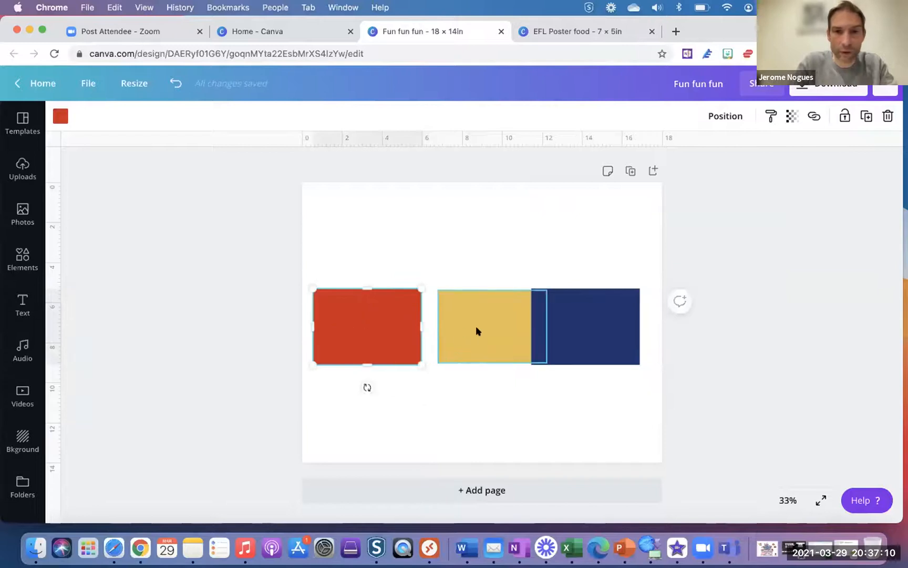
pyautogui.moveTo(476, 327); pyautogui.dragTo(468, 327)
pyautogui.click(573, 328)
pyautogui.moveTo(573, 328); pyautogui.dragTo(595, 328)
pyautogui.moveTo(339, 249); pyautogui.dragTo(601, 409)
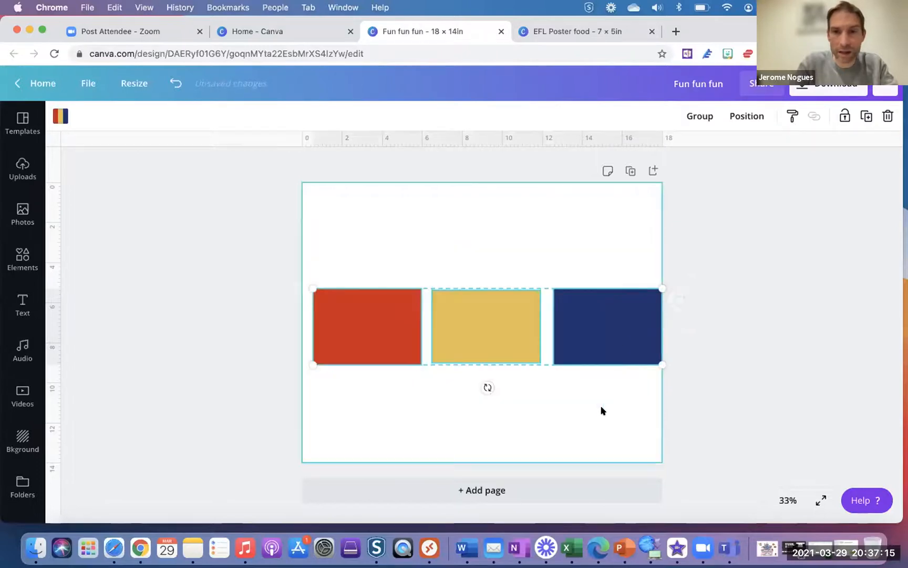
pyautogui.click(739, 116)
pyautogui.click(584, 334)
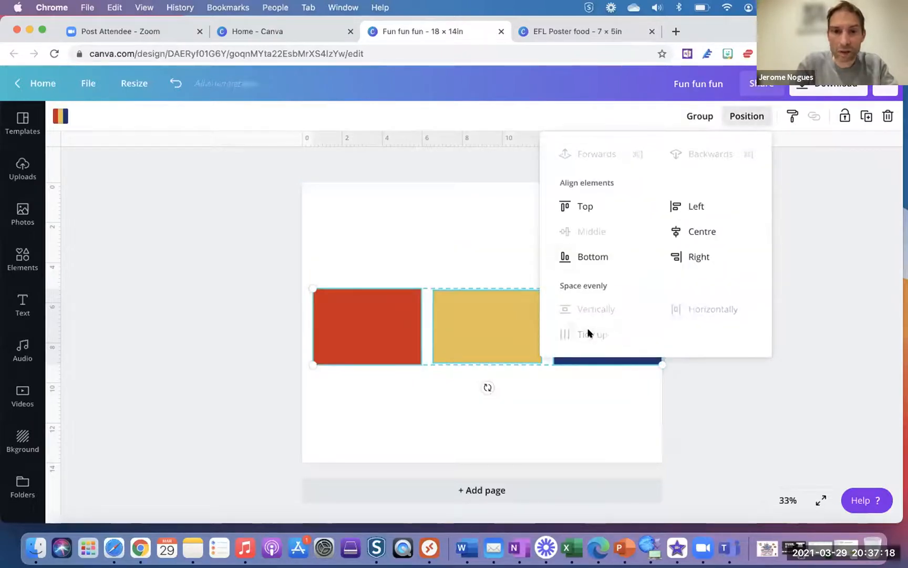
pyautogui.click(572, 412)
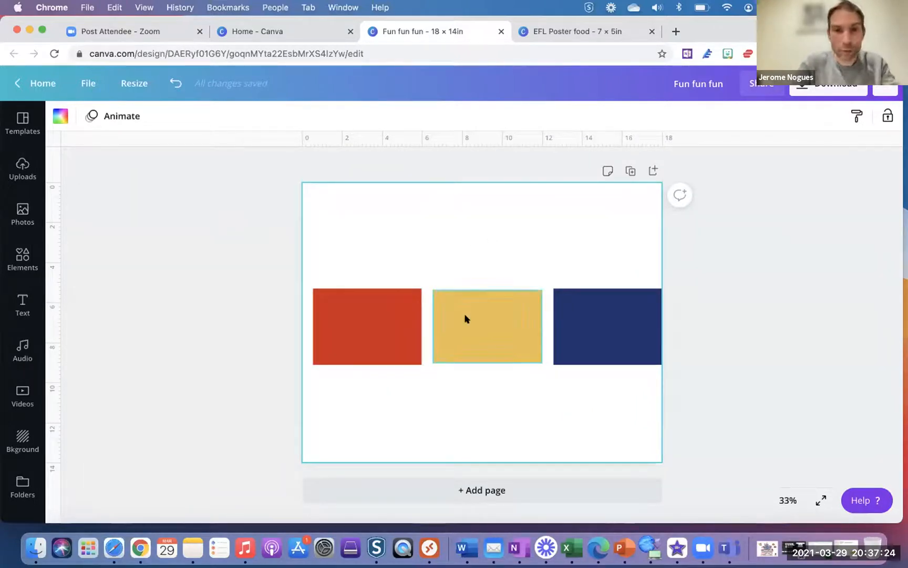
# - Move the red rectangle up above the row and fine-tune it with Shift+arrow nudges
pyautogui.moveTo(391, 317); pyautogui.dragTo(513, 227)
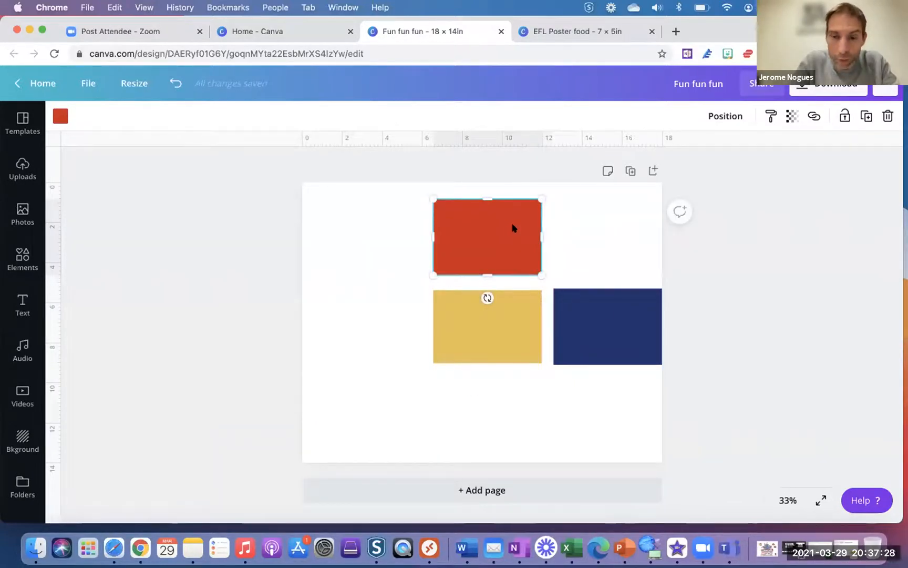
pyautogui.hotkey('shift', 'Left')
pyautogui.hotkey('shift', 'Left')
pyautogui.hotkey('shift', 'Left')
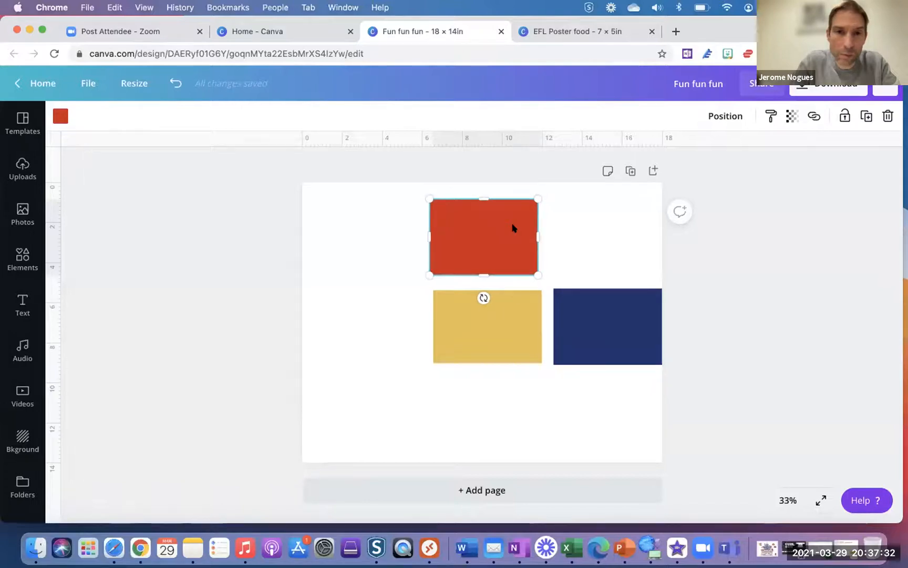
pyautogui.hotkey('shift', 'Left')
pyautogui.hotkey('shift', 'Left')
pyautogui.hotkey('shift', 'Left')
pyautogui.hotkey('shift', 'Left')
pyautogui.hotkey('shift', 'Left')
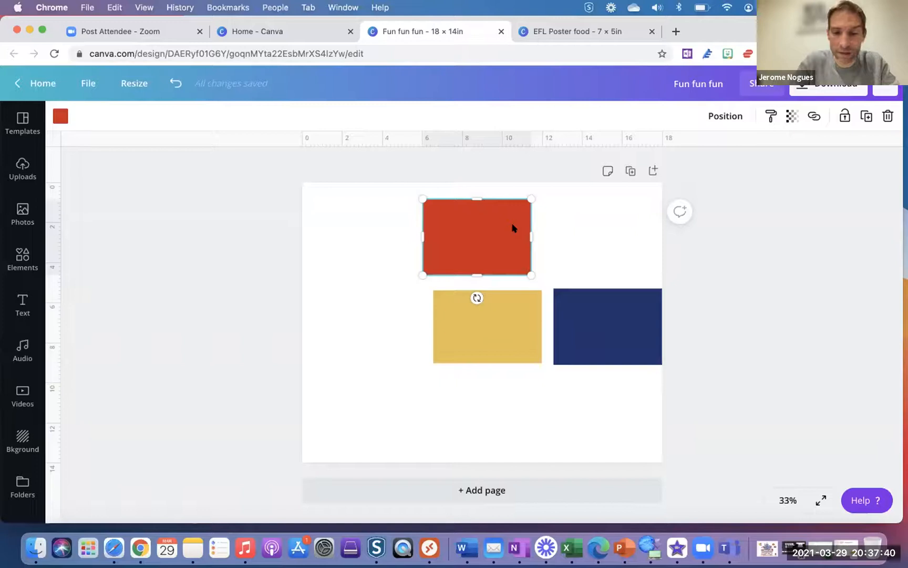
pyautogui.hotkey('shift', 'Left')
pyautogui.hotkey('shift', 'Left')
pyautogui.hotkey('shift', 'Left')
pyautogui.hotkey('shift', 'Left')
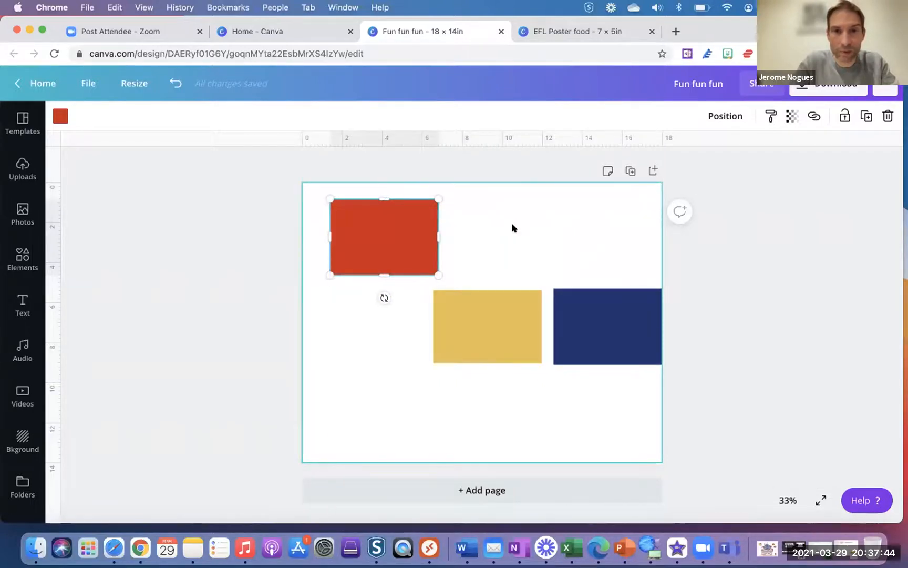
pyautogui.hotkey('shift', 'Right')
pyautogui.hotkey('shift', 'Right')
pyautogui.hotkey('shift', 'Right')
pyautogui.hotkey('shift', 'Right')
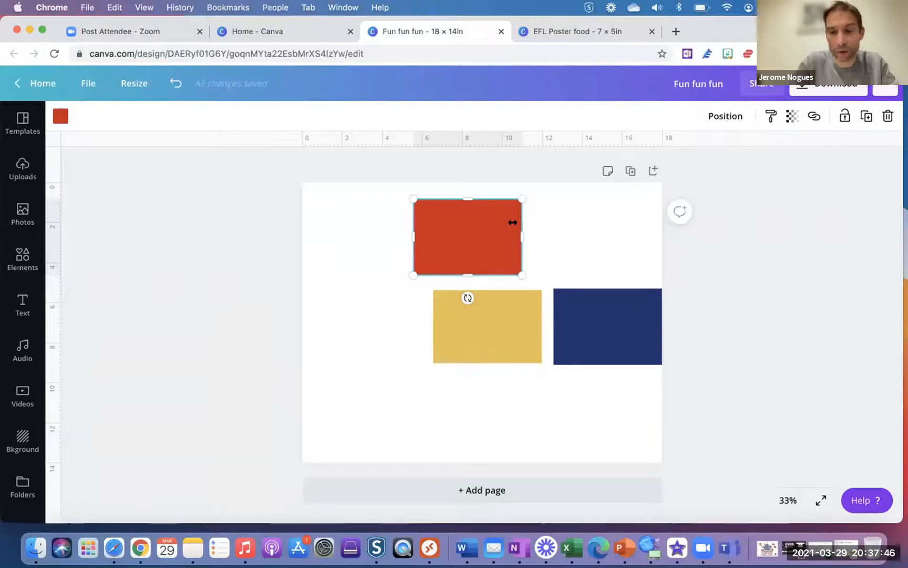
pyautogui.hotkey('shift', 'Left')
pyautogui.hotkey('shift', 'Left')
pyautogui.hotkey('shift', 'Left')
pyautogui.hotkey('shift', 'Right')
pyautogui.hotkey('shift', 'Right')
pyautogui.hotkey('shift', 'Left')
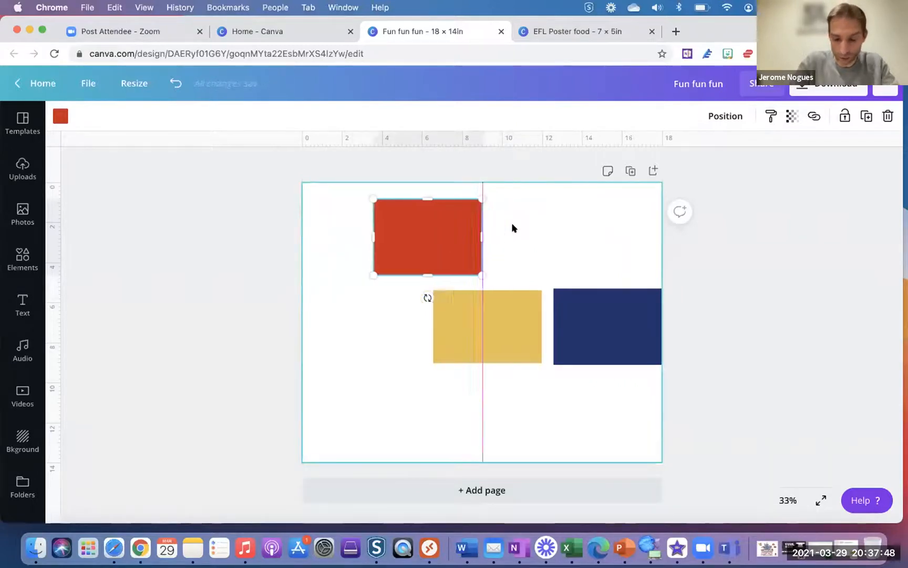
pyautogui.hotkey('shift', 'Left')
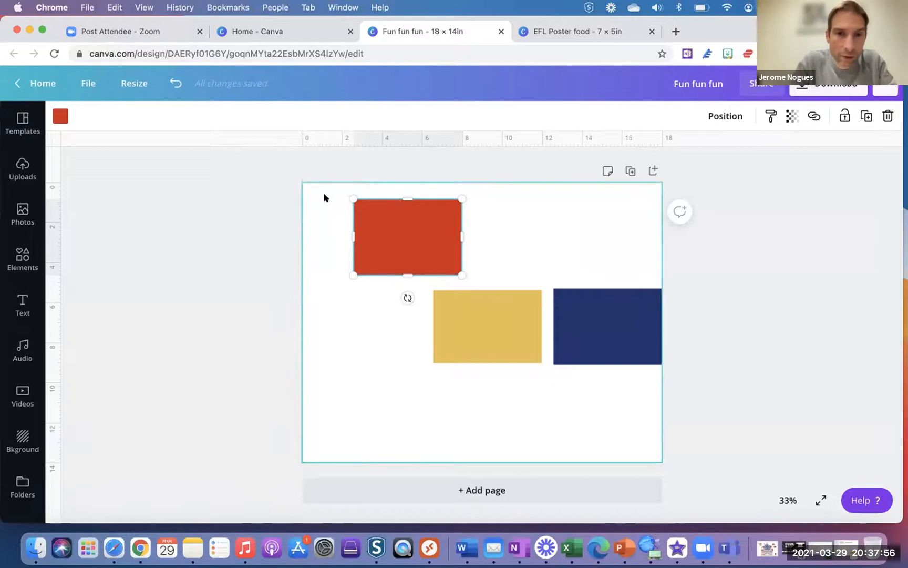
# - Move the navy rectangle to the top right level with red, and the gold one further down
pyautogui.moveTo(325, 201); pyautogui.dragTo(608, 407)
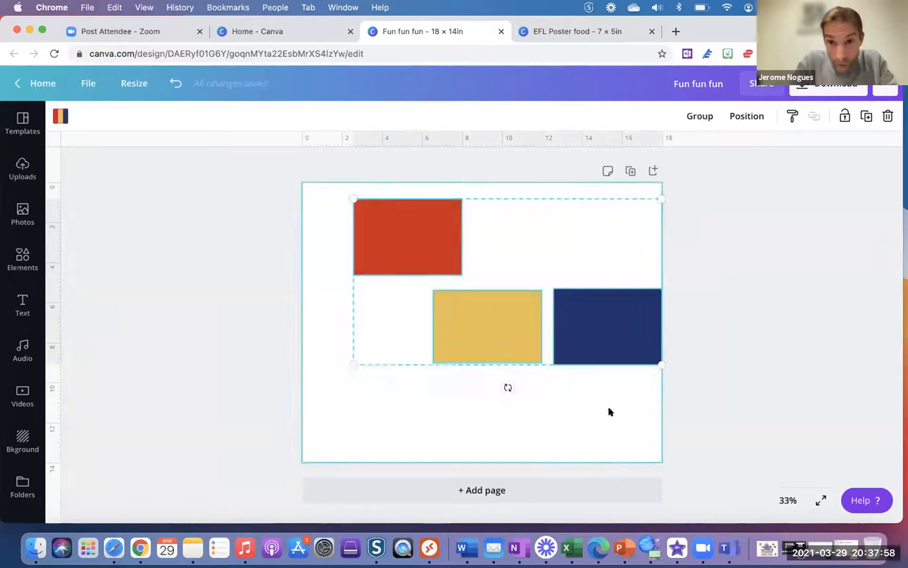
pyautogui.click(603, 439)
pyautogui.moveTo(599, 344); pyautogui.dragTo(562, 259)
pyautogui.moveTo(482, 326); pyautogui.dragTo(482, 357)
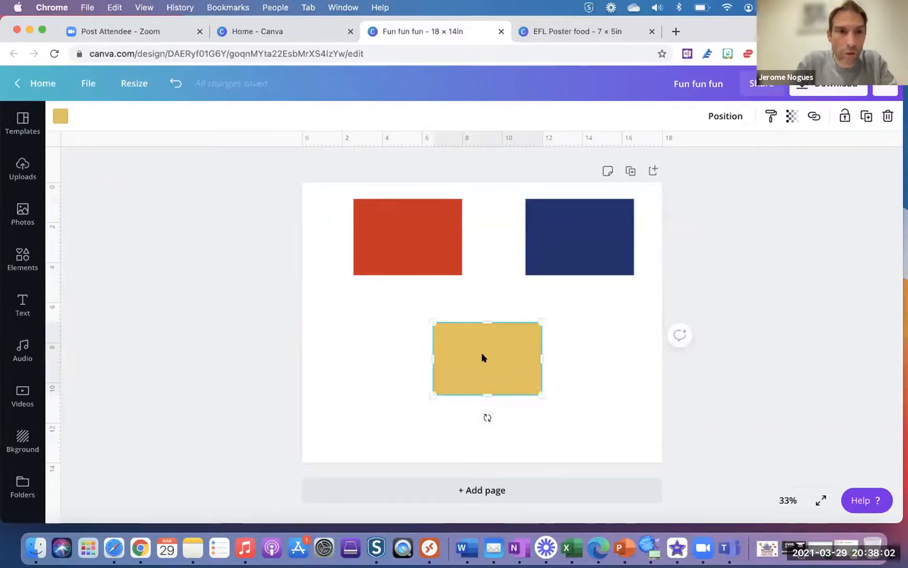
# - Recolour the red rectangle light teal from the Poesiae palette
pyautogui.click(408, 246)
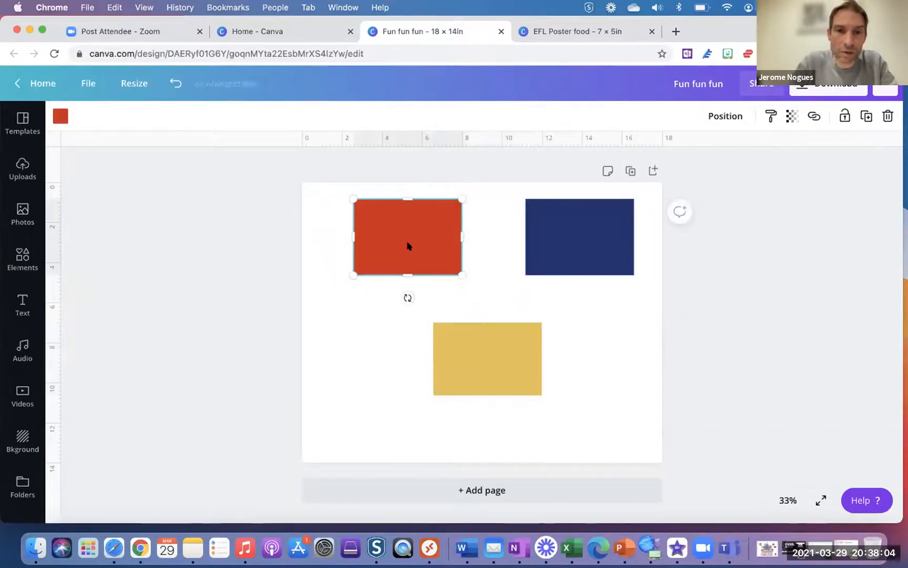
pyautogui.click(61, 116)
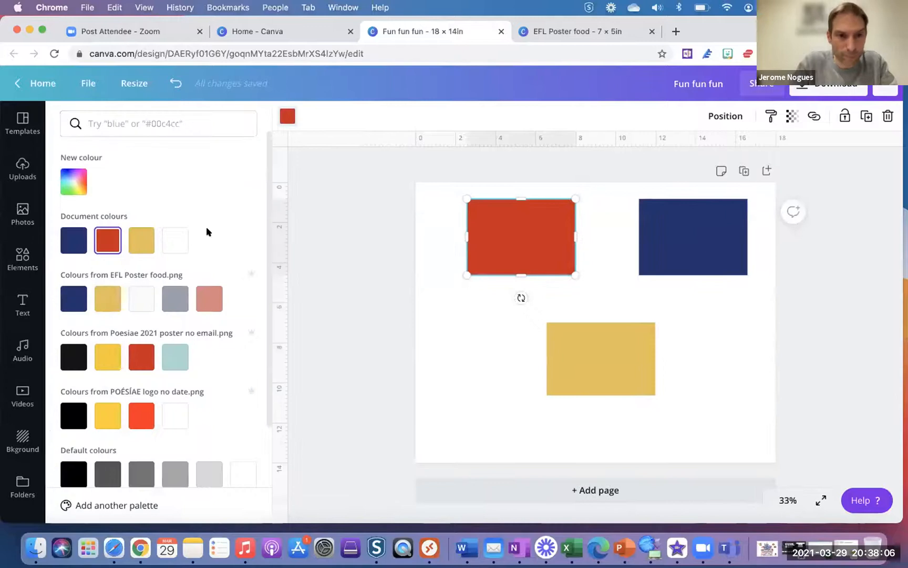
pyautogui.click(174, 361)
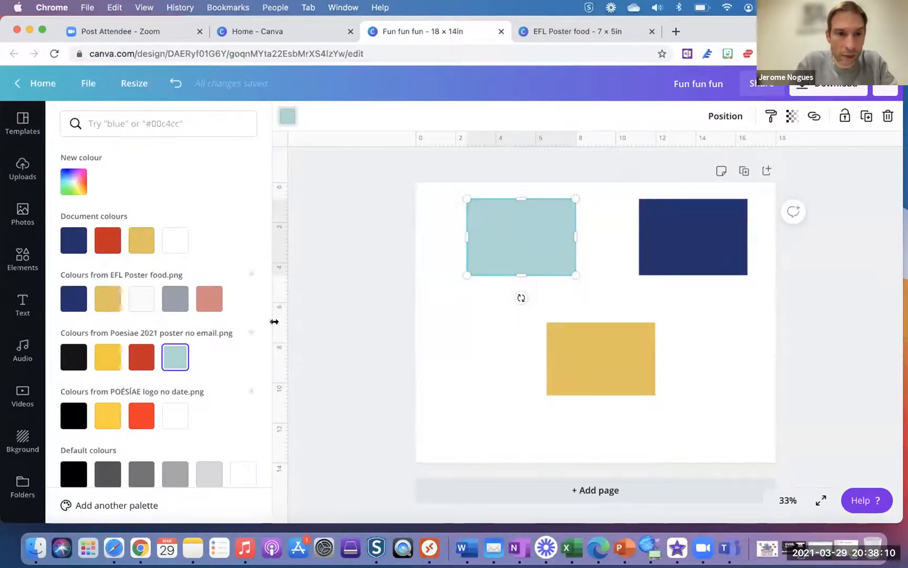
pyautogui.scroll(-5, 206, 216)
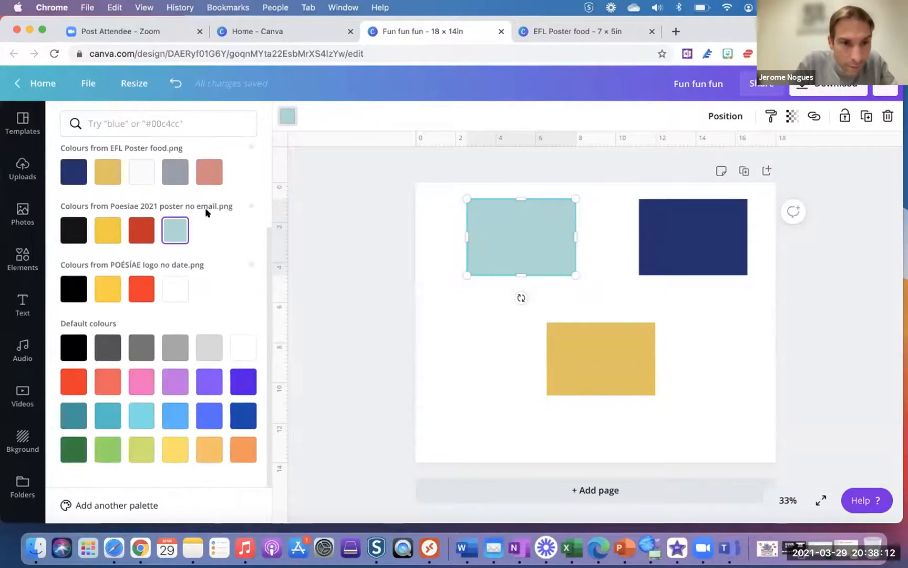
pyautogui.click(459, 400)
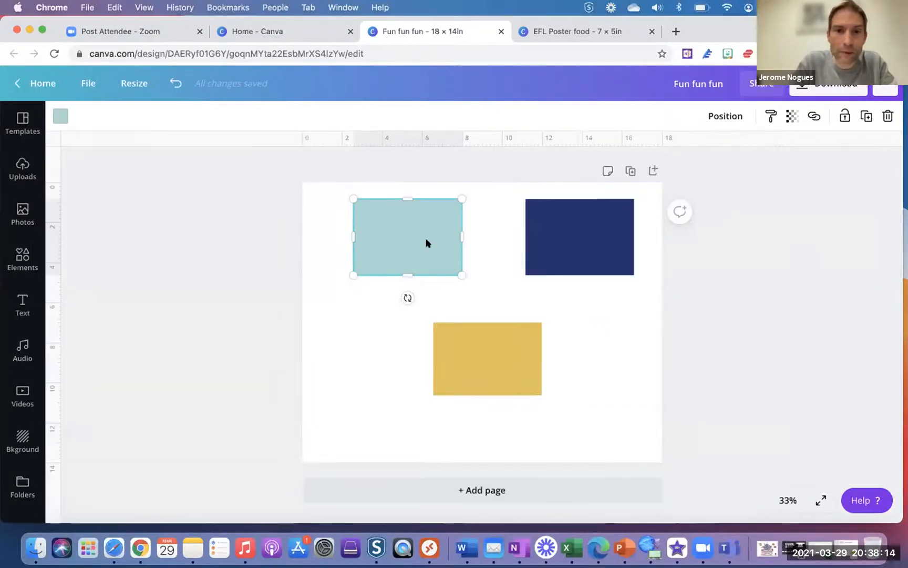
# - Recolour the navy rectangle salmon from the EFL Poster palette
pyautogui.click(572, 249)
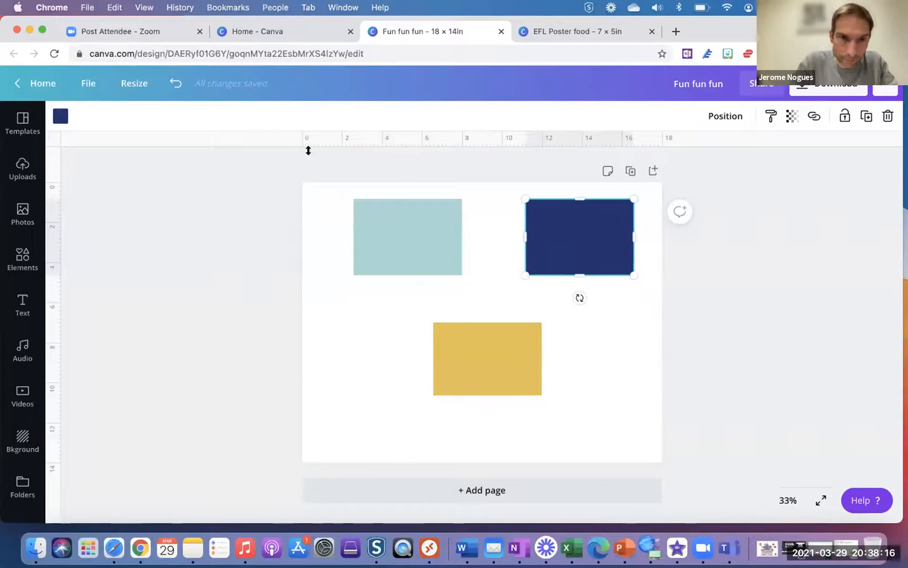
pyautogui.click(61, 116)
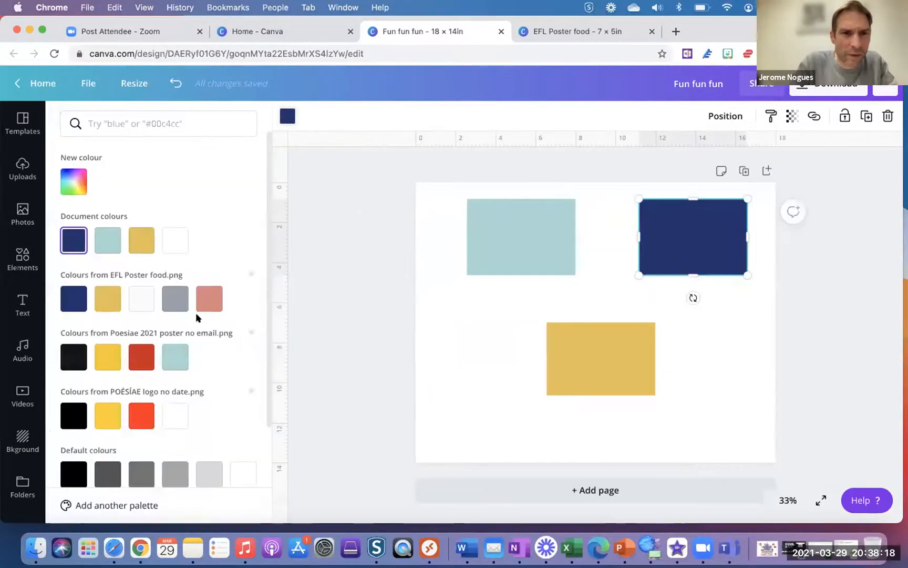
pyautogui.click(205, 300)
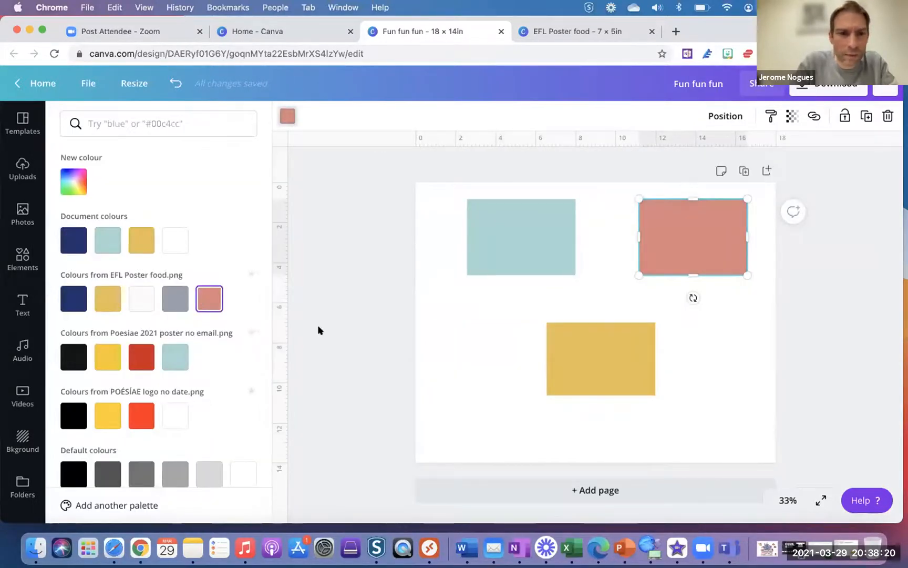
pyautogui.scroll(-3, 174, 393)
pyautogui.scroll(2, 175, 393)
# - Delete the three rectangles and add the orange star from an Elements search for 'star'
pyautogui.moveTo(450, 233); pyautogui.dragTo(718, 378)
pyautogui.press('Delete')
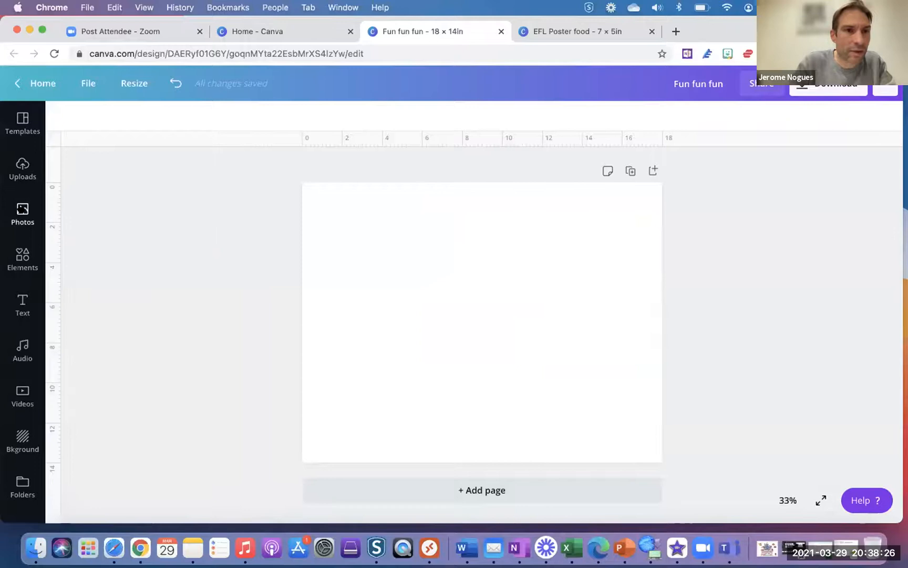
pyautogui.click(22, 213)
pyautogui.click(22, 259)
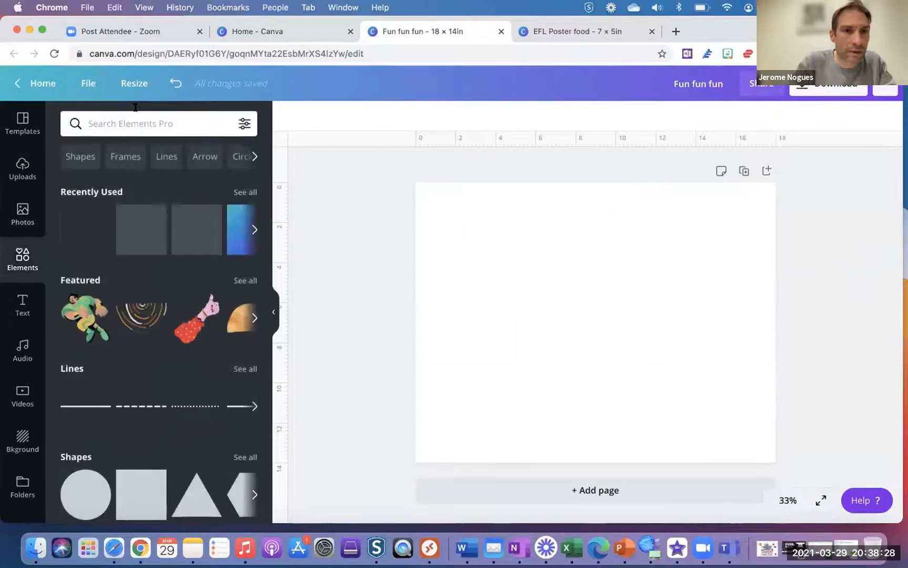
pyautogui.click(135, 122)
pyautogui.write('star')
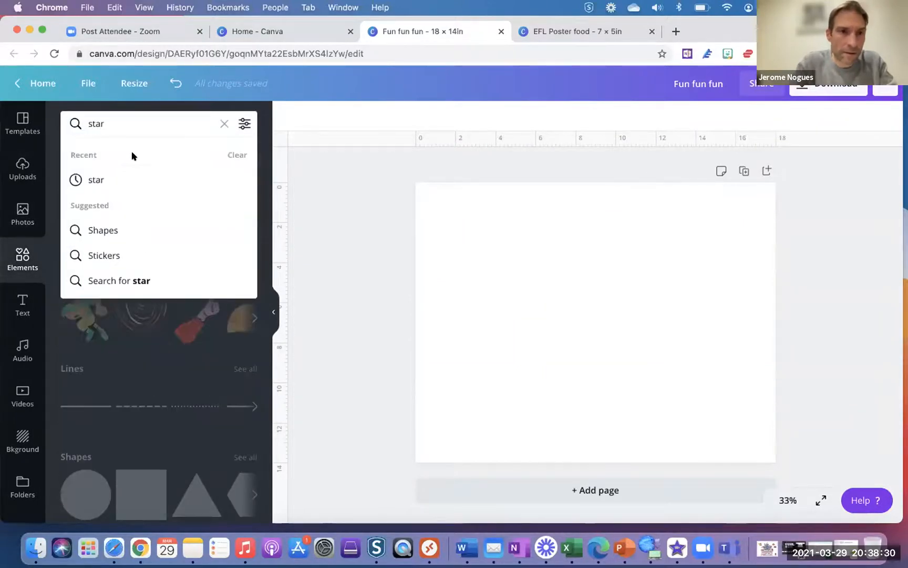
pyautogui.click(106, 179)
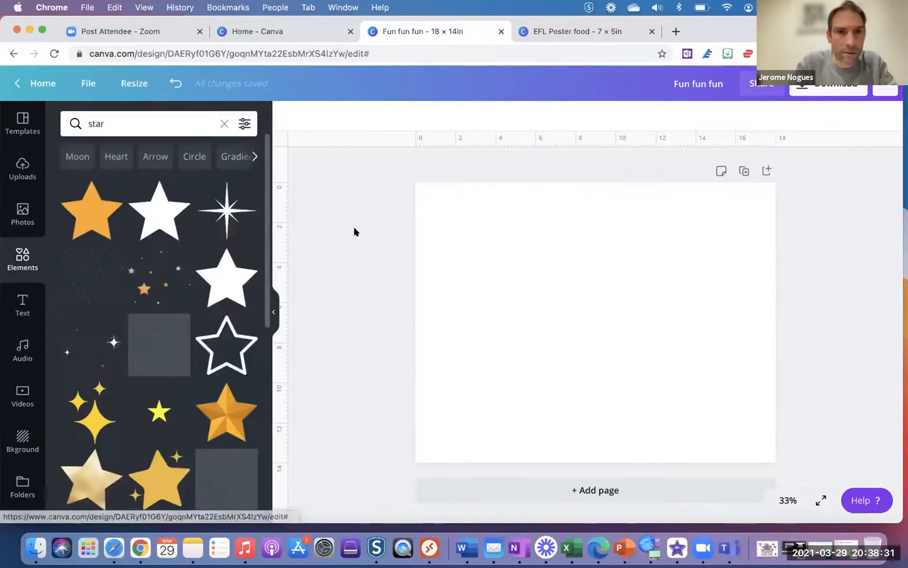
pyautogui.click(91, 210)
pyautogui.moveTo(587, 308); pyautogui.dragTo(680, 383)
# - Duplicate the star into four copies and turn every orange star red with Change all
pyautogui.press('super+d')
pyautogui.press('super+d')
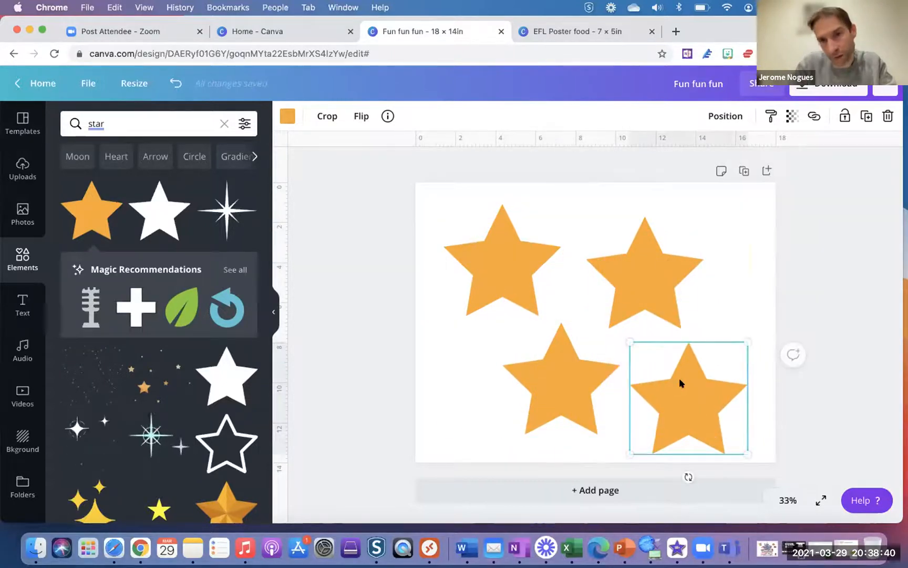
pyautogui.click(285, 117)
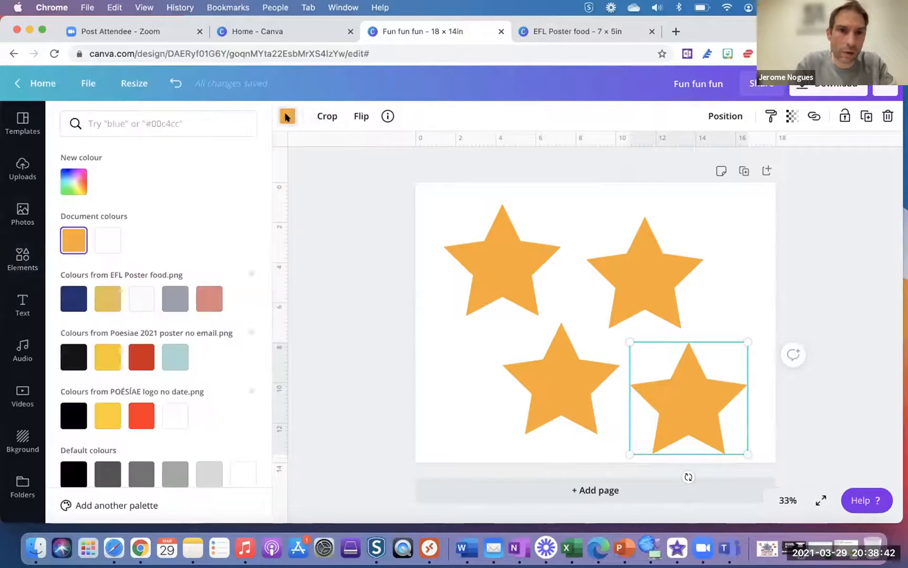
pyautogui.click(140, 361)
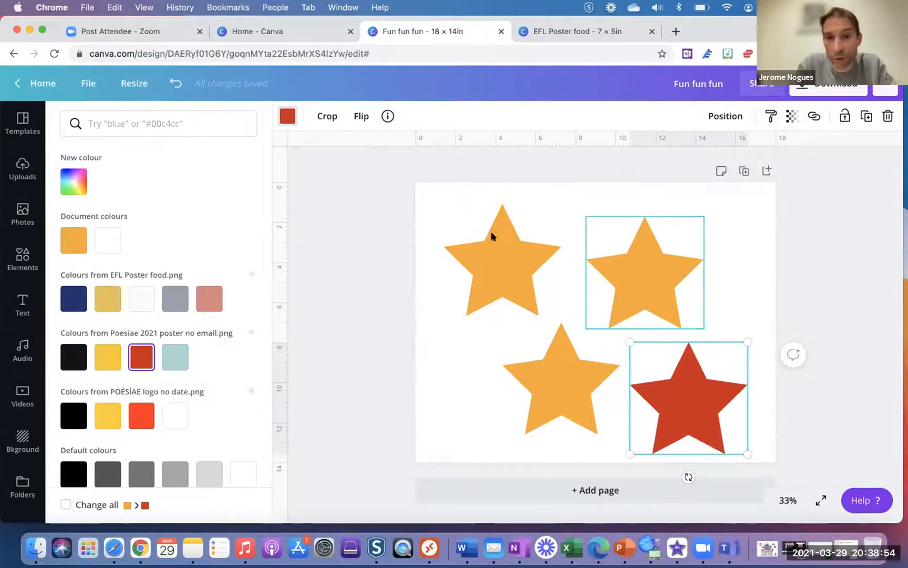
pyautogui.click(65, 505)
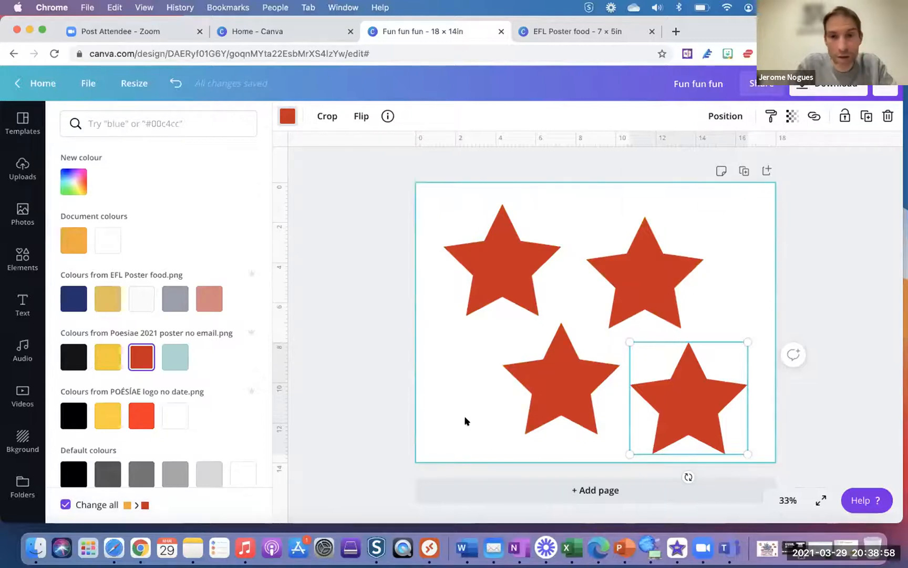
pyautogui.press('Escape')
pyautogui.click(728, 221)
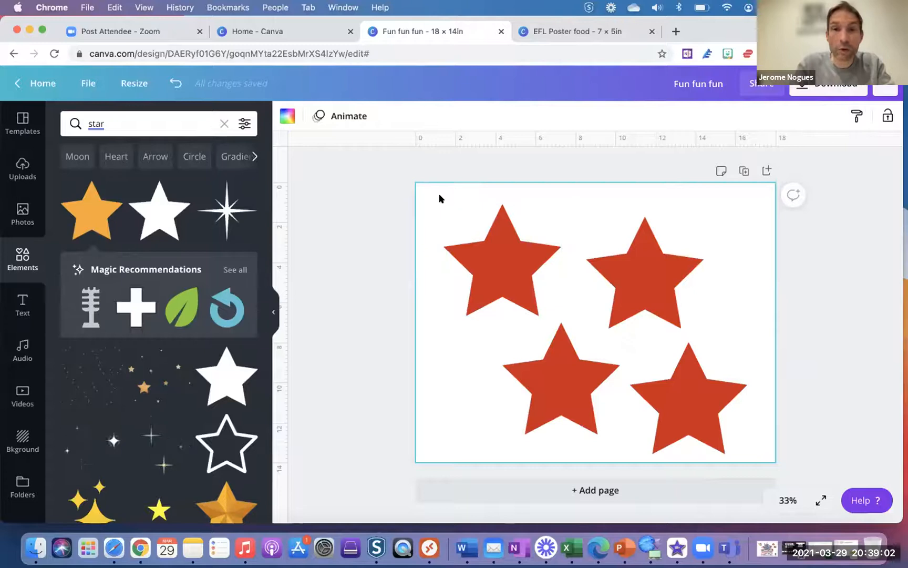
pyautogui.moveTo(431, 191); pyautogui.dragTo(758, 449)
# - Delete the four stars and add the strawberry cake photo from Photos
pyautogui.press('BackSpace')
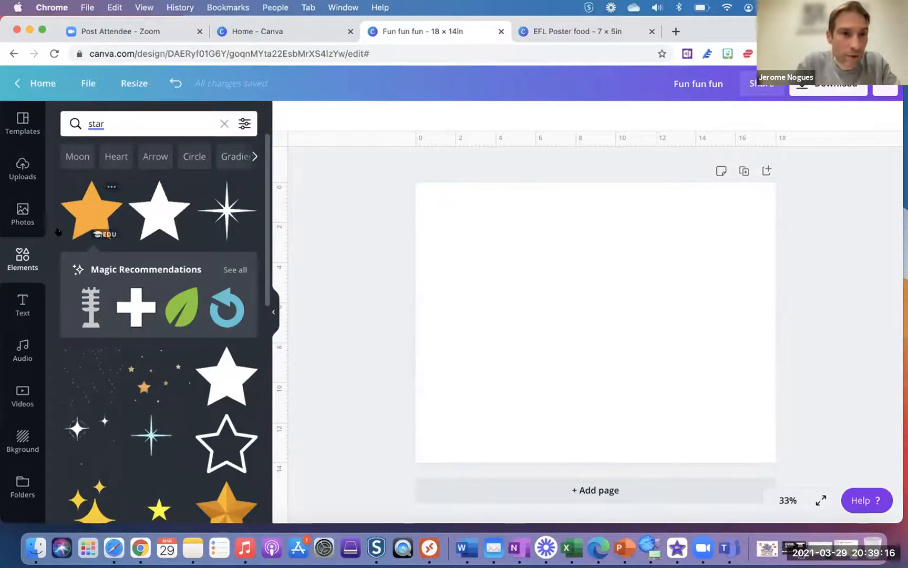
pyautogui.click(28, 220)
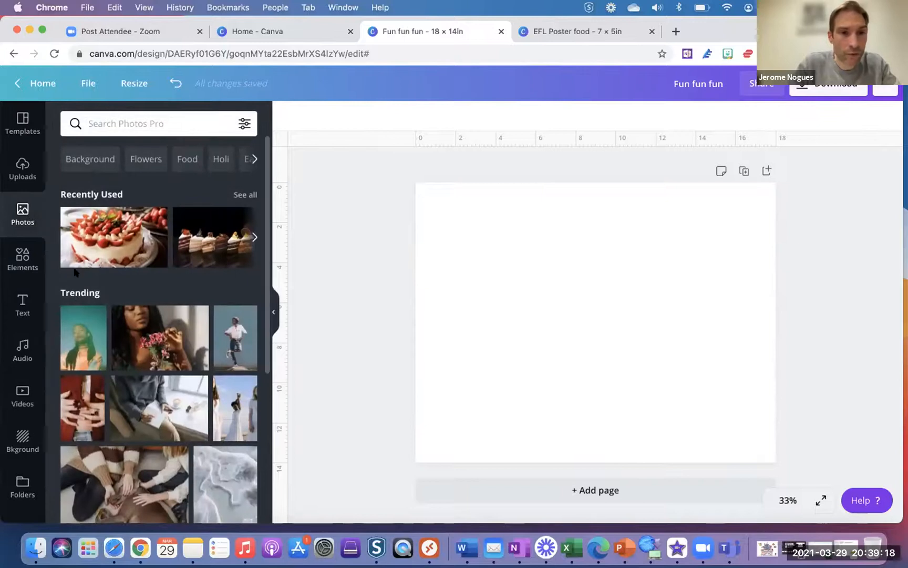
pyautogui.click(102, 234)
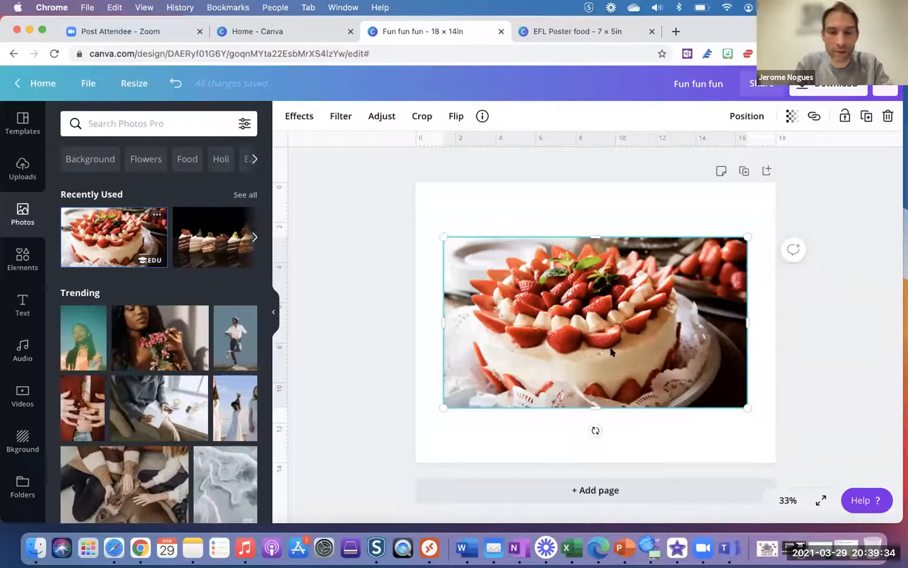
# - Set the cake photo as the page background, then undo that change twice
pyautogui.rightClick(612, 352)
pyautogui.moveTo(612, 352); pyautogui.dragTo(636, 437)
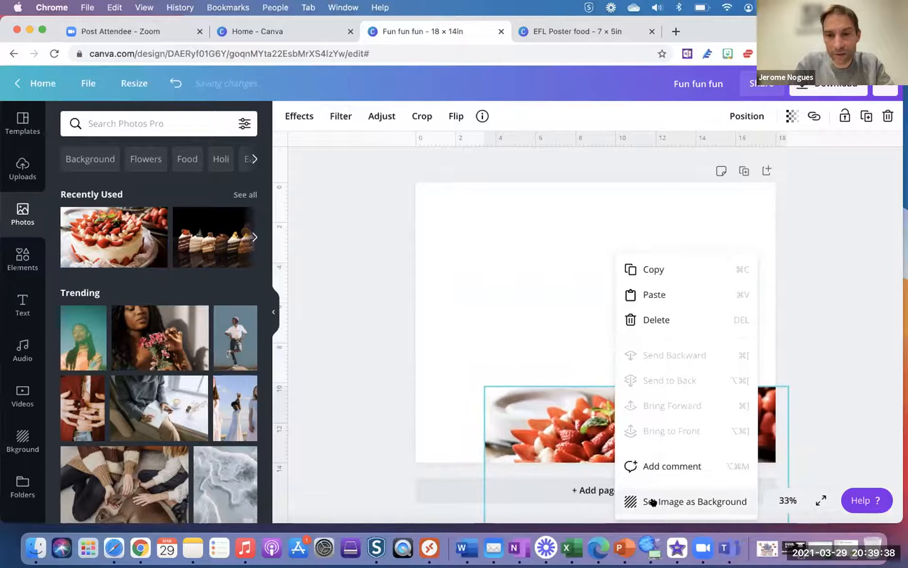
pyautogui.click(649, 500)
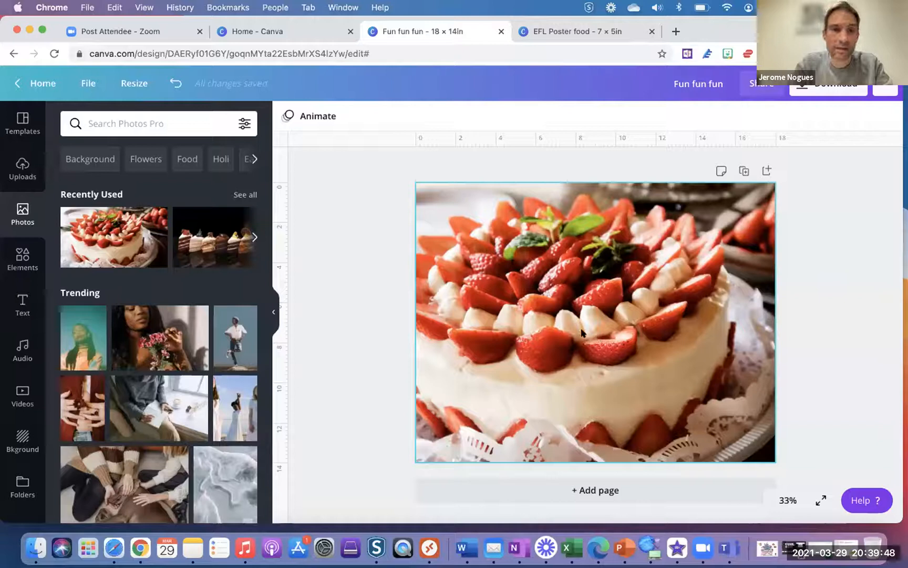
pyautogui.press('super+z')
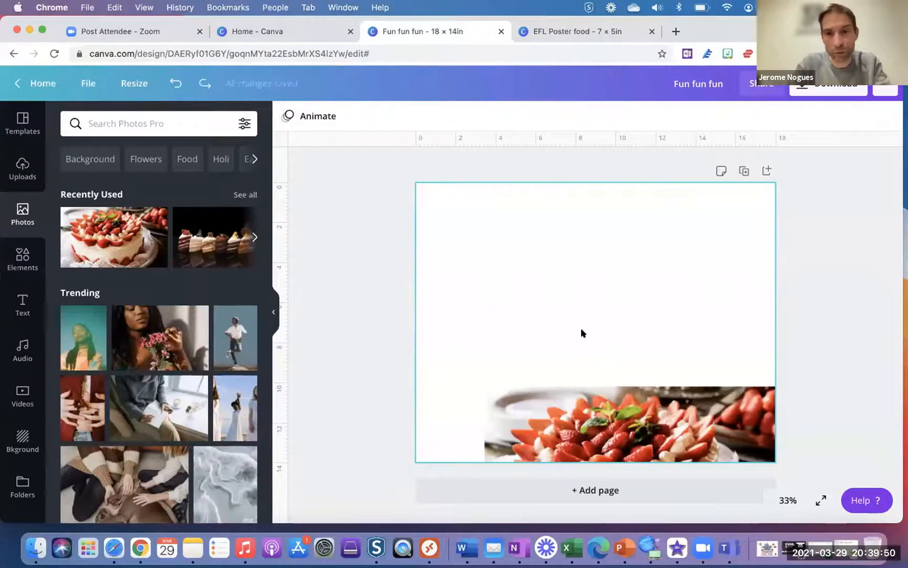
pyautogui.press('super+z')
pyautogui.press('super+z')
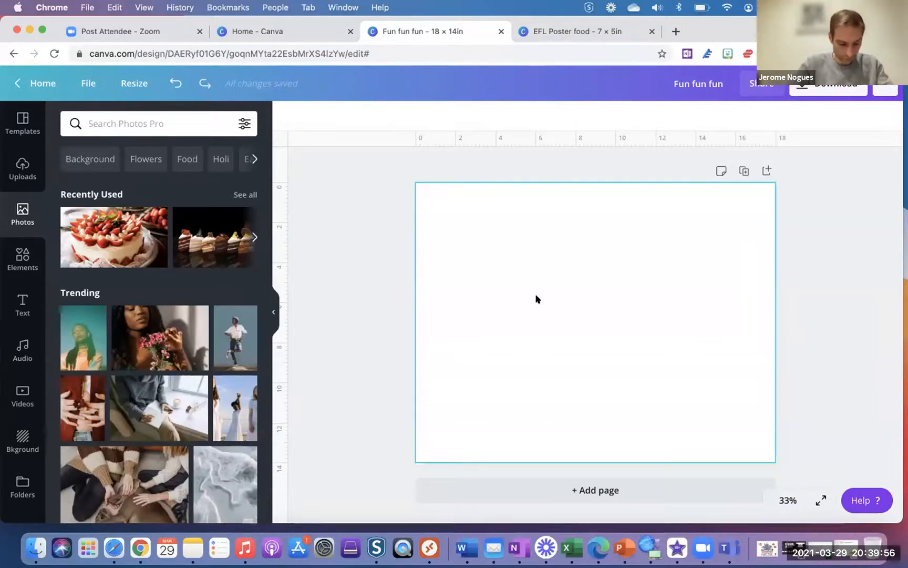
# - Add the dark cake-slices-on-black photo to the middle of the page
pyautogui.click(202, 245)
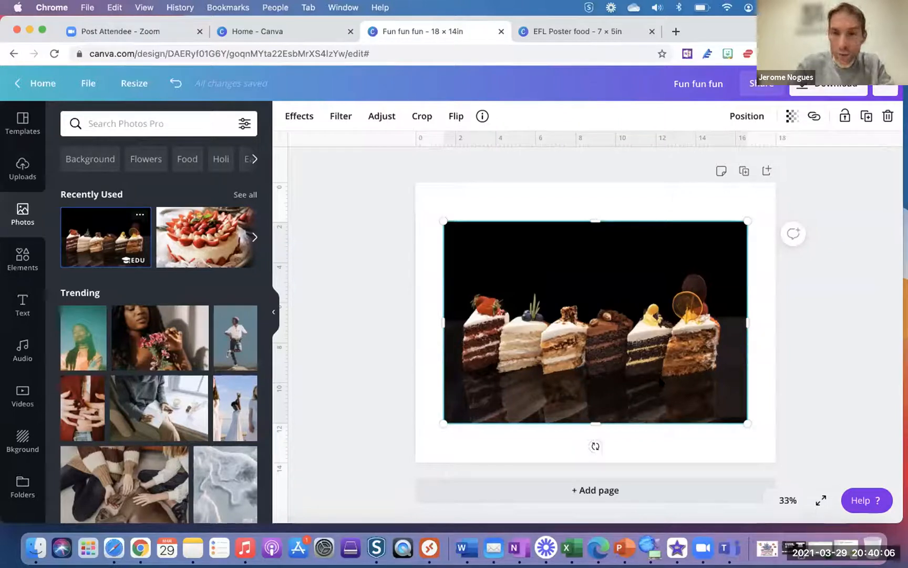
pyautogui.press('super+plus')
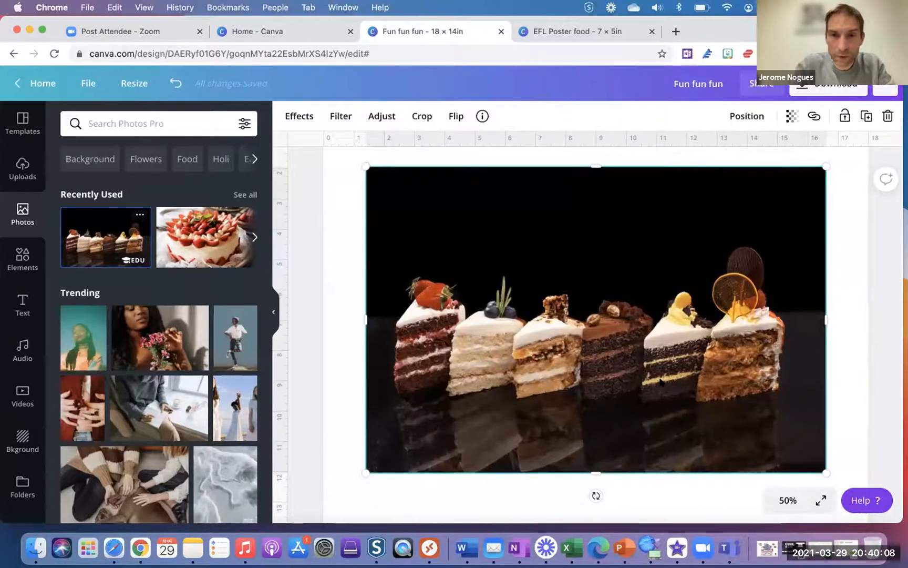
pyautogui.press('super+plus')
pyautogui.press('super+plus')
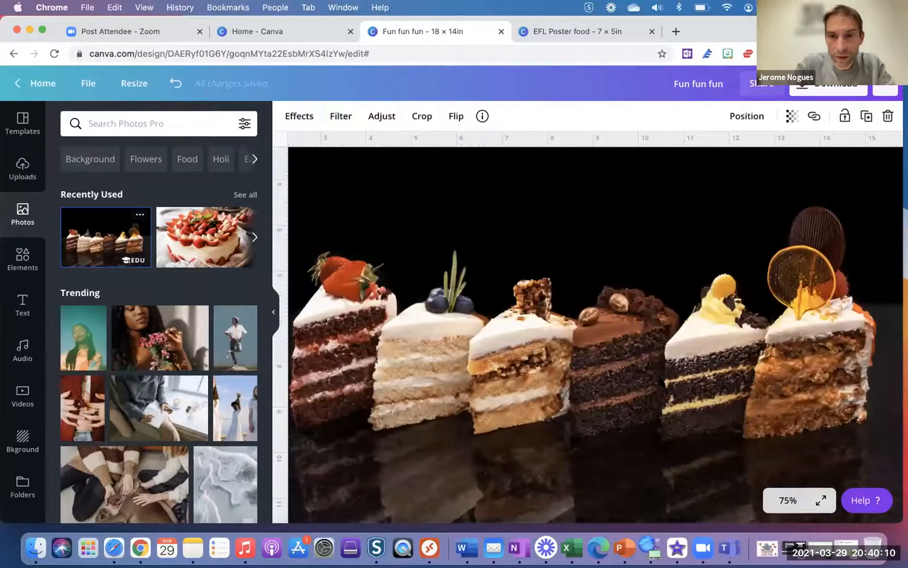
pyautogui.press('super+minus')
pyautogui.press('super+minus')
pyautogui.press('super+minus')
pyautogui.press('super+minus')
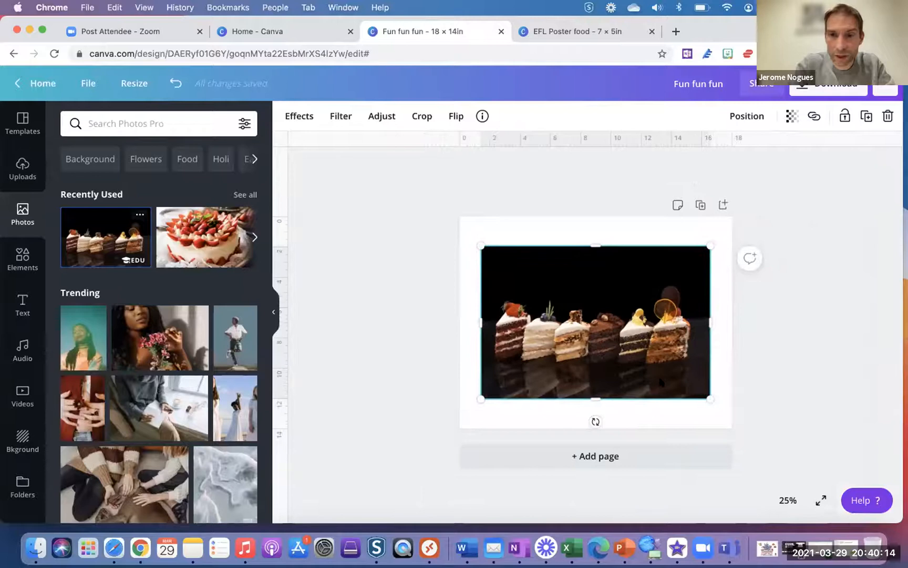
pyautogui.press('super+plus')
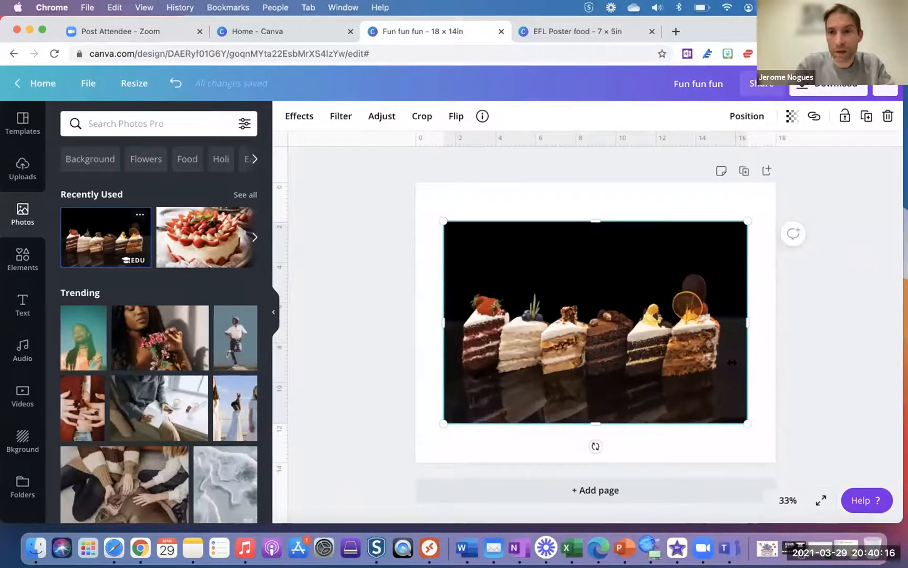
pyautogui.click(764, 348)
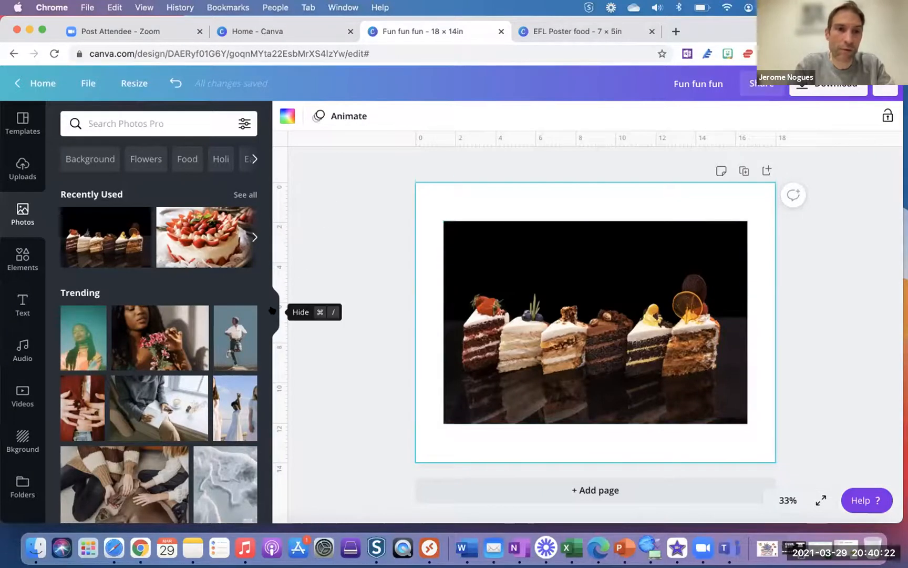
# - Resize a copy of the cake design to Circle Sticker (100 × 100 mm) as a new design
pyautogui.click(131, 82)
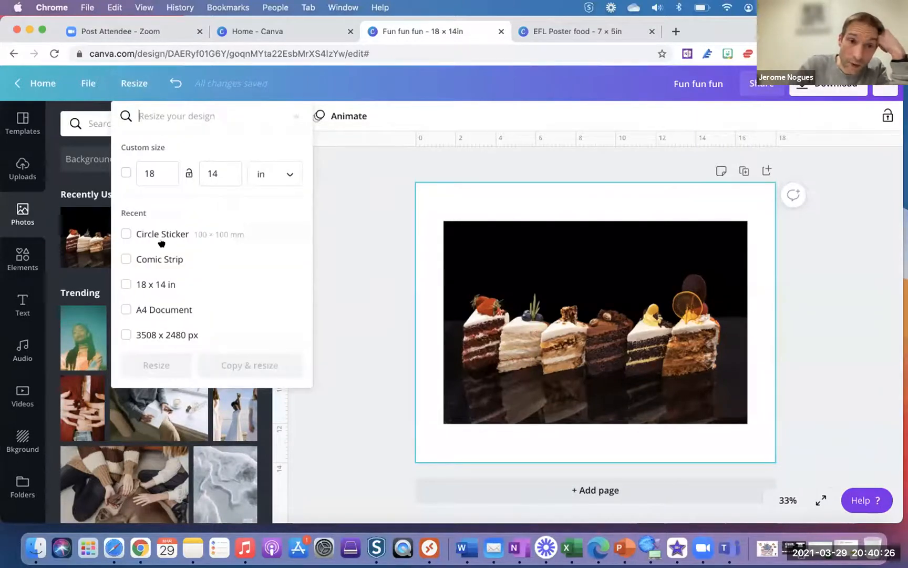
pyautogui.scroll(-3, 162, 238)
pyautogui.scroll(-10, 163, 242)
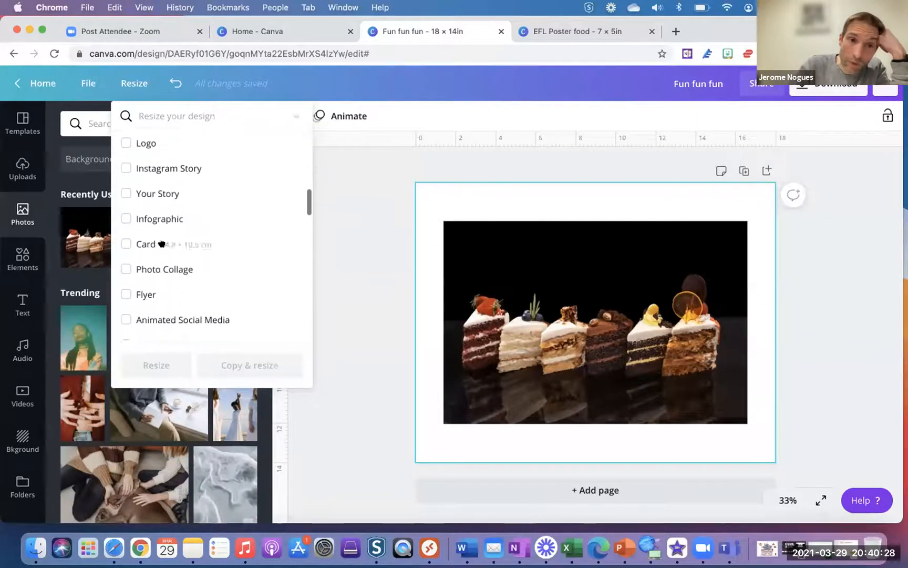
pyautogui.scroll(-5, 161, 242)
pyautogui.scroll(2, 162, 242)
pyautogui.scroll(15, 161, 243)
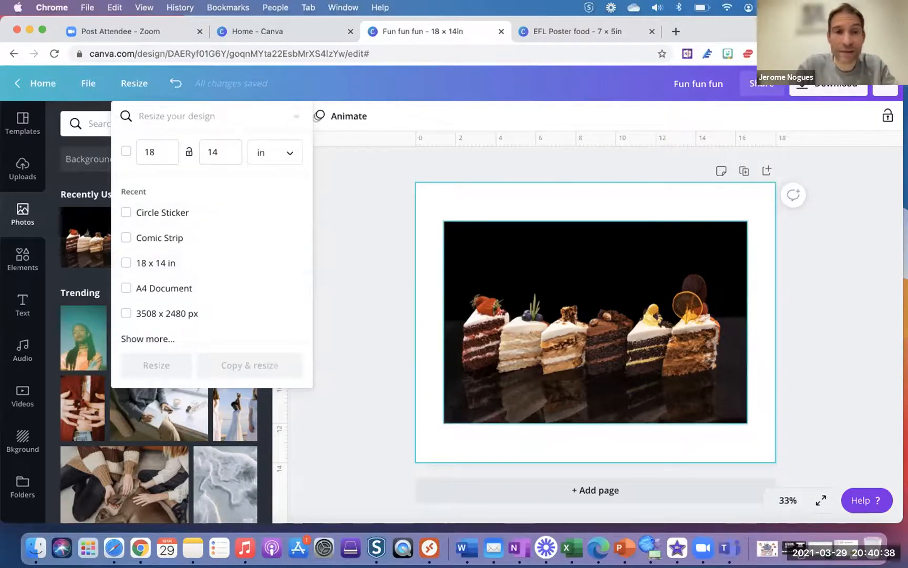
pyautogui.scroll(-2, 213, 251)
pyautogui.scroll(3, 213, 249)
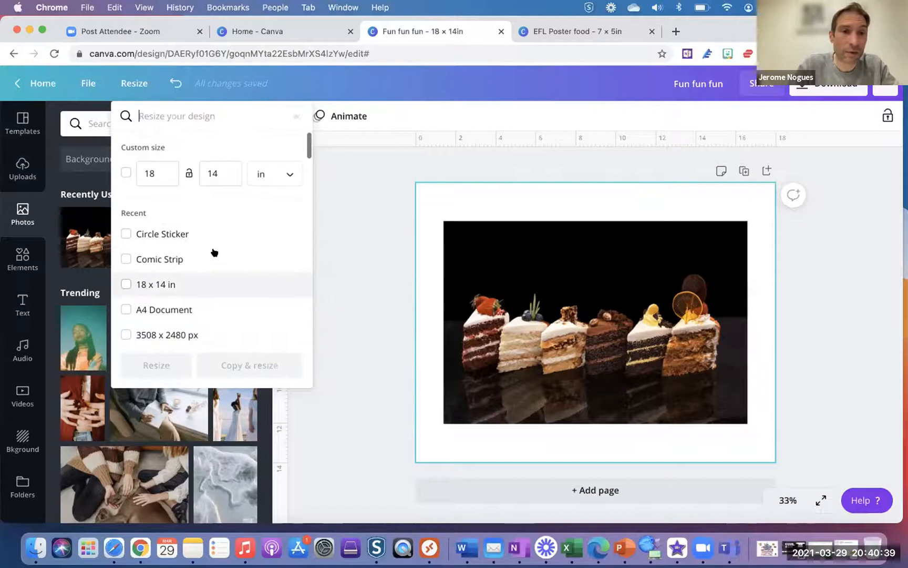
pyautogui.click(172, 234)
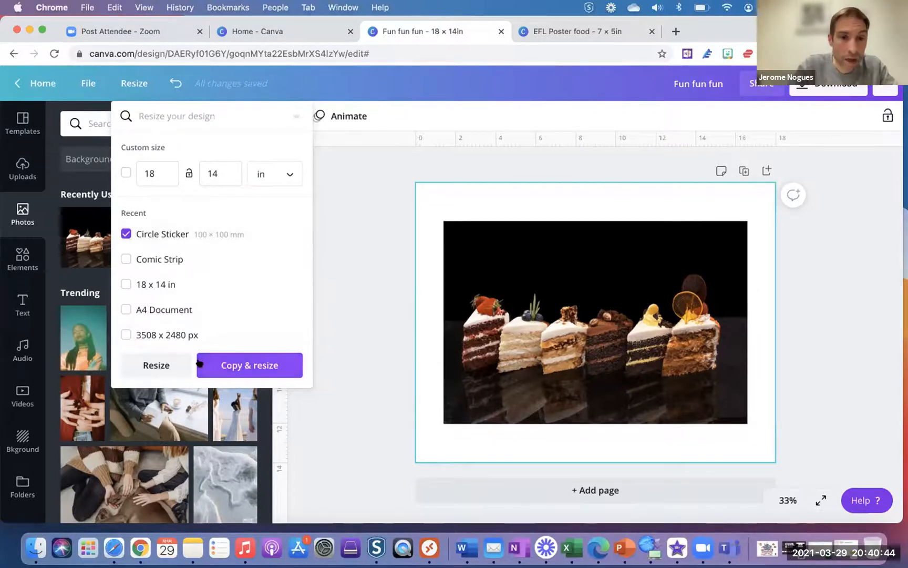
pyautogui.click(245, 365)
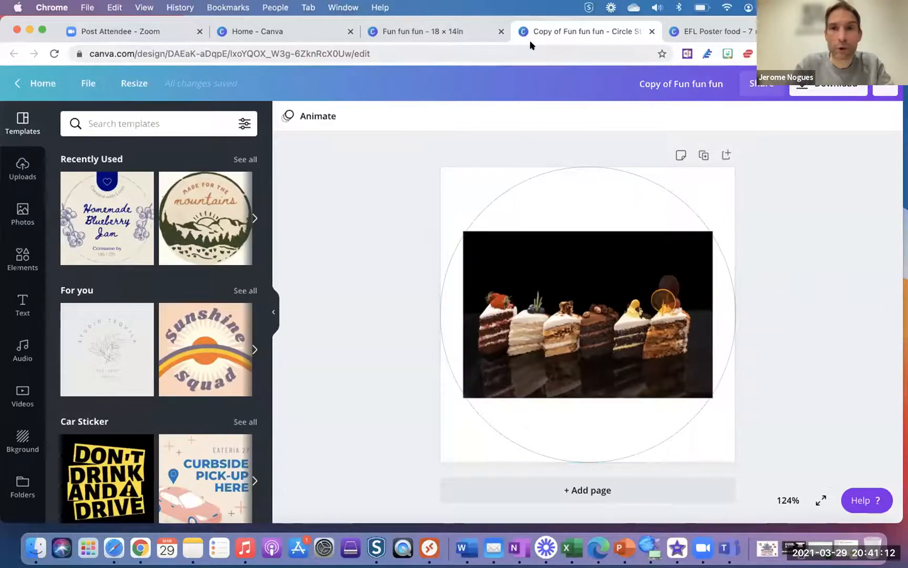
pyautogui.click(691, 30)
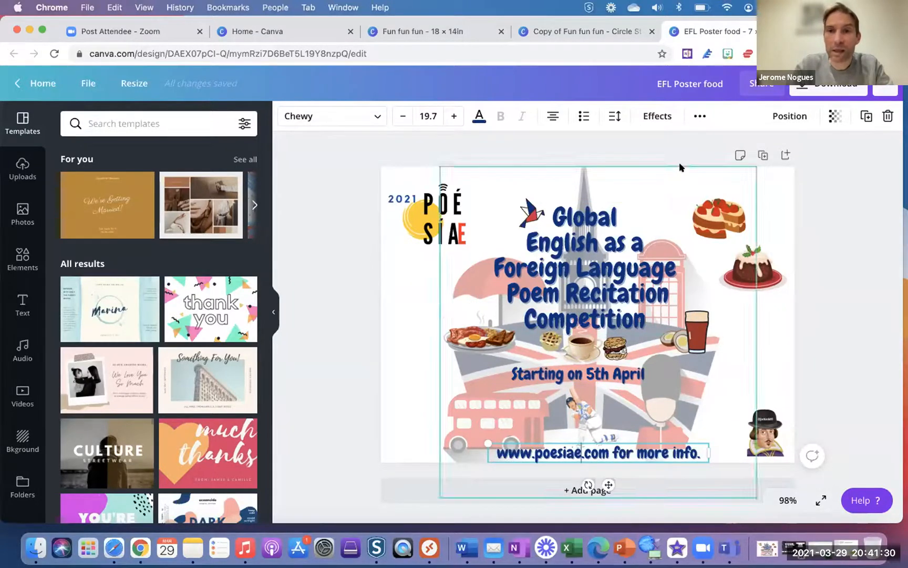
pyautogui.click(699, 118)
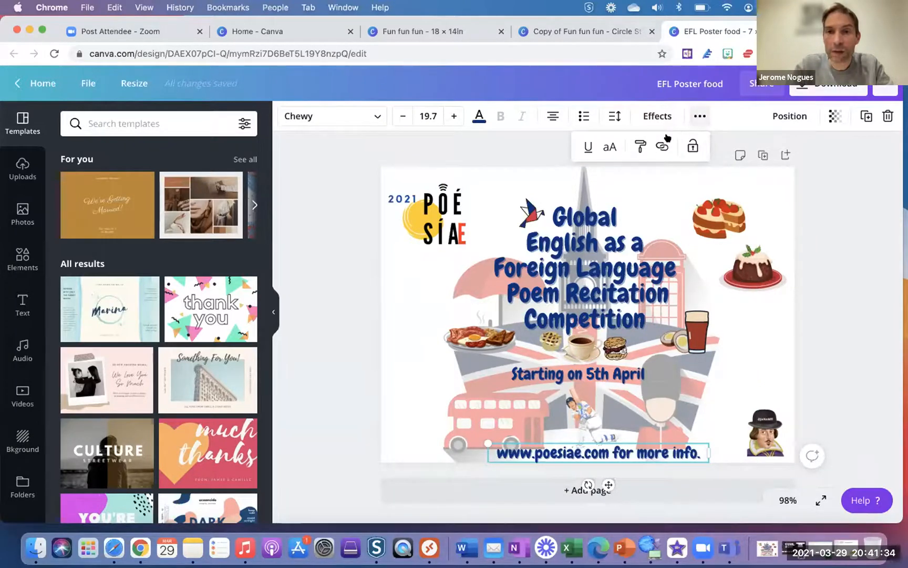
pyautogui.click(658, 148)
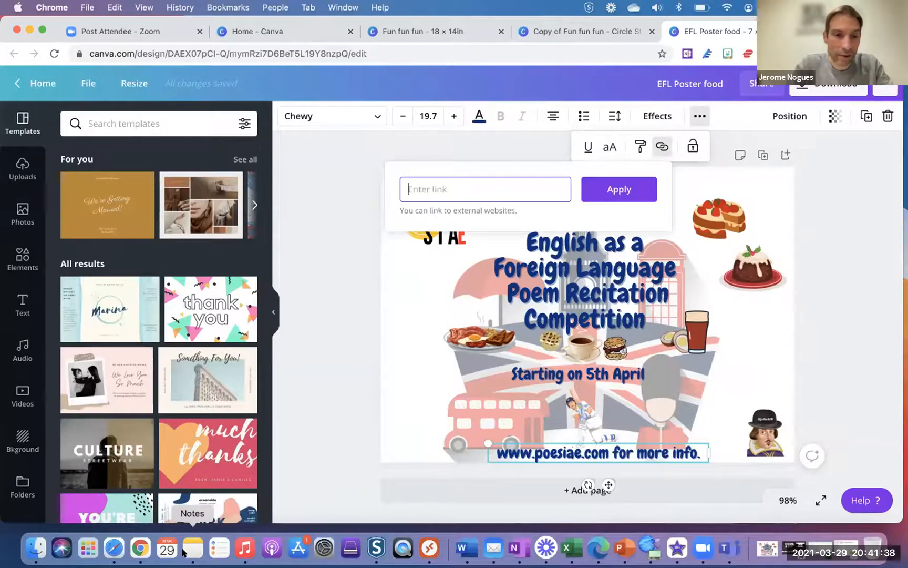
pyautogui.write('www.poe')
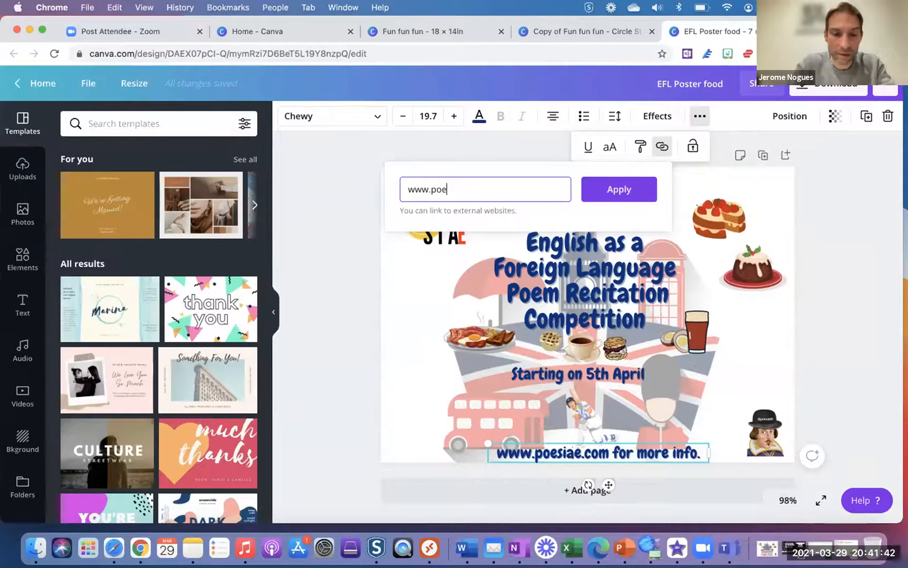
pyautogui.write('.com')
pyautogui.click(620, 190)
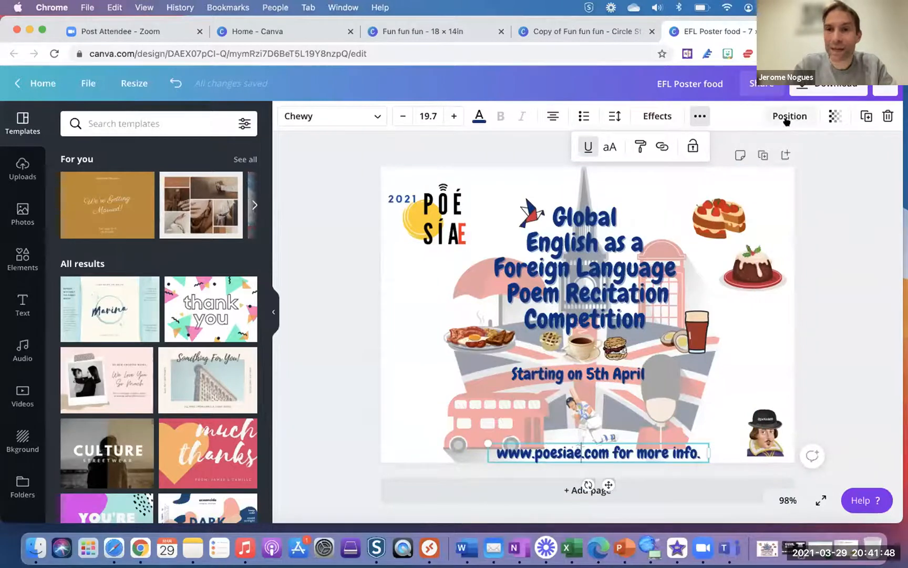
pyautogui.click(829, 85)
pyautogui.click(875, 171)
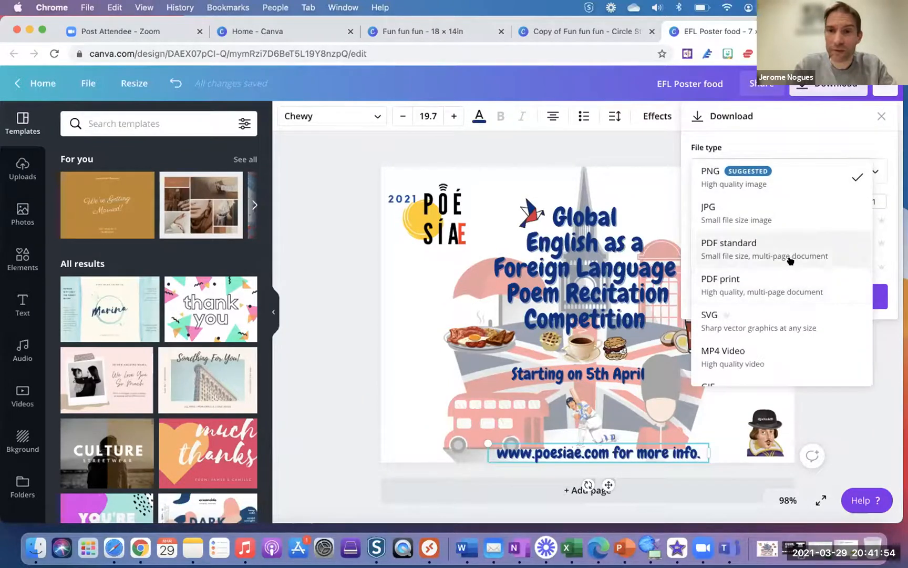
pyautogui.scroll(-2, 834, 361)
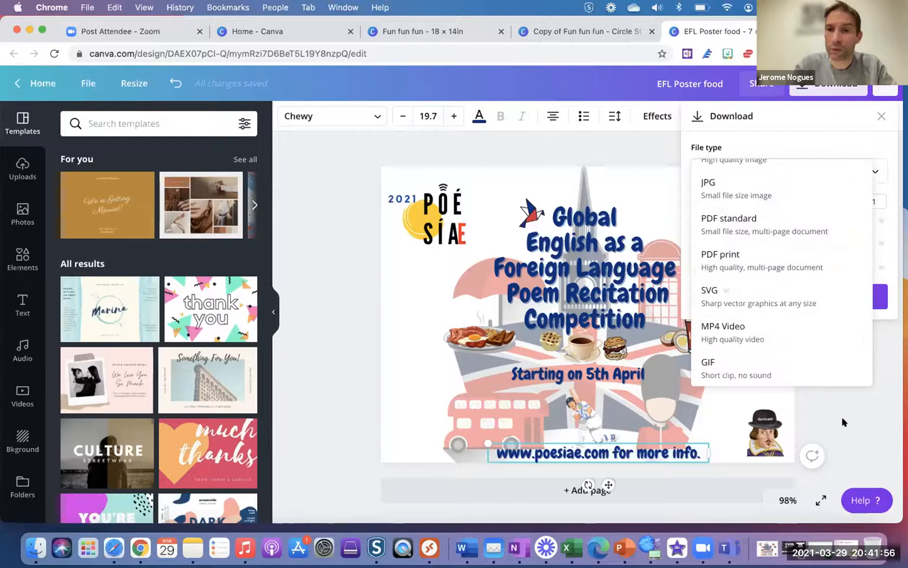
pyautogui.click(843, 423)
pyautogui.click(841, 384)
pyautogui.click(841, 383)
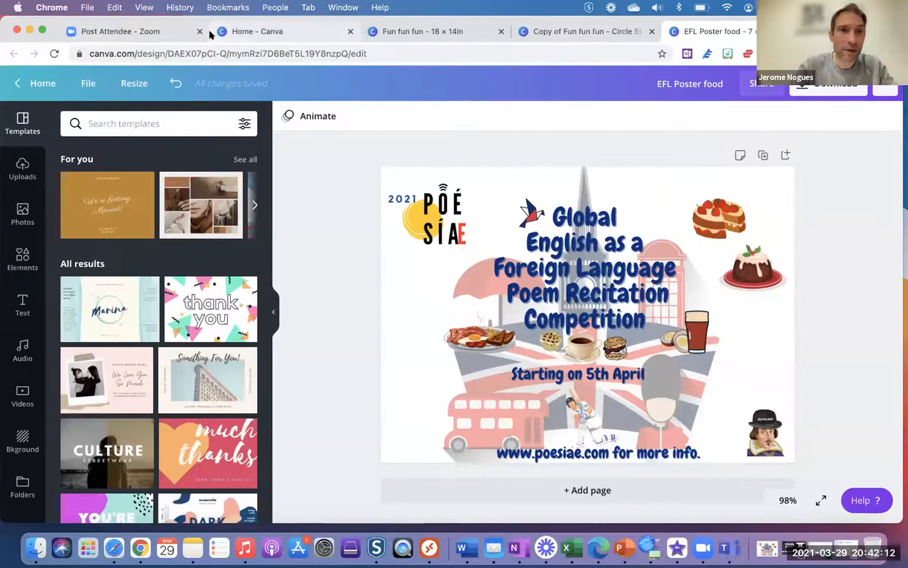
# - Reopen the Fun fun fun design from the Canva home page and delete its cake-slices photo
pyautogui.click(257, 33)
pyautogui.moveTo(270, 88)
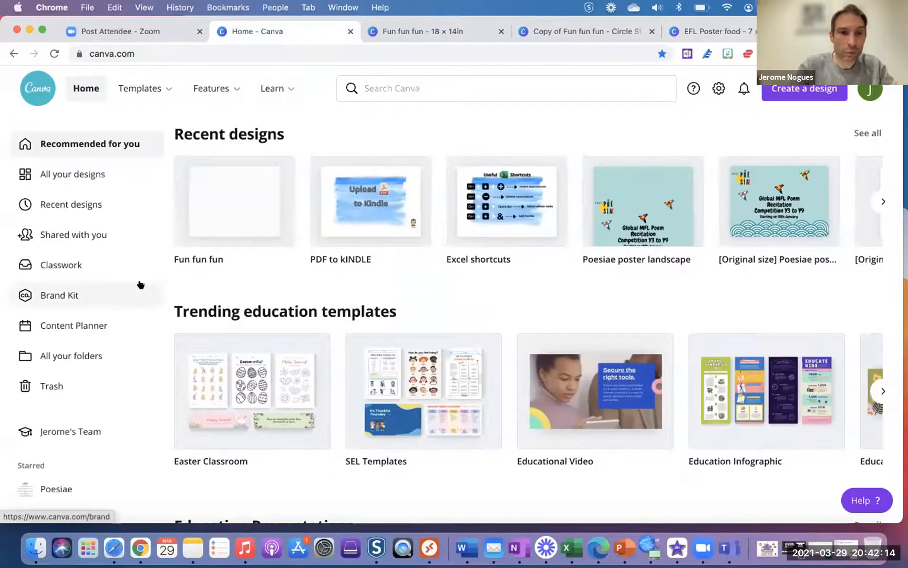
pyautogui.click(229, 209)
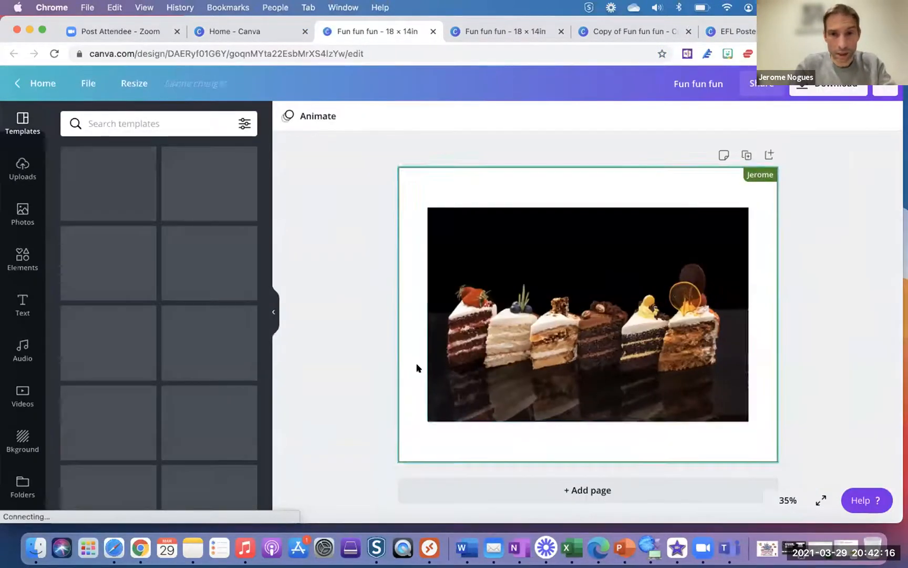
pyautogui.click(582, 353)
pyautogui.press('Delete')
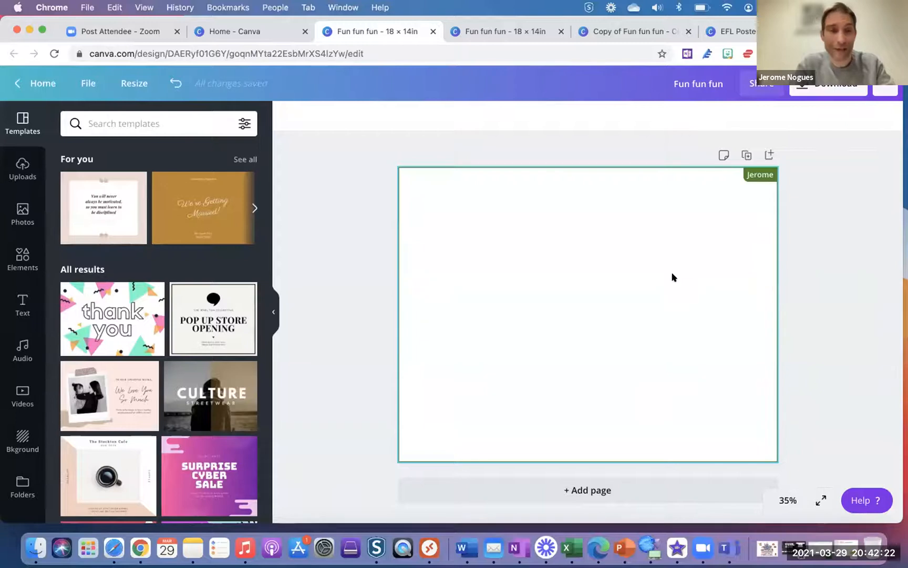
pyautogui.click(508, 37)
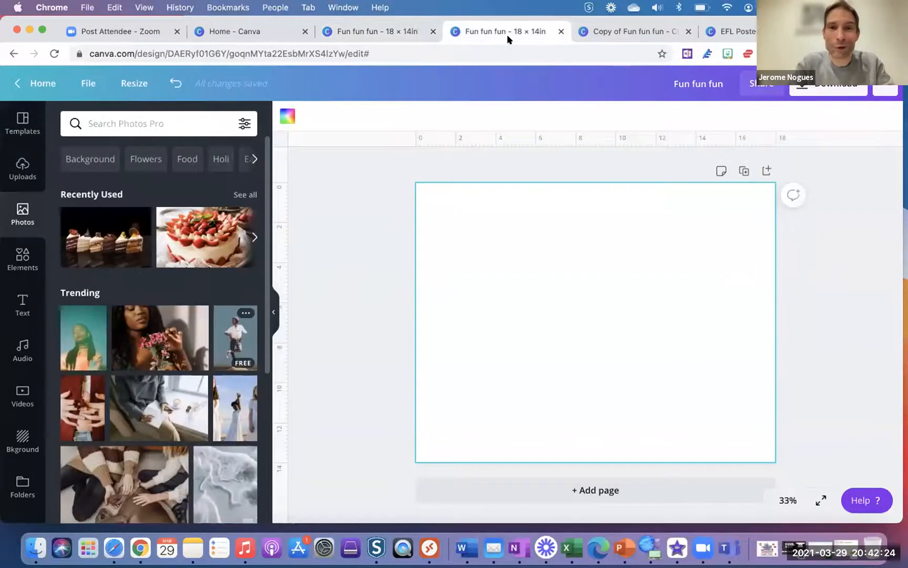
pyautogui.click(415, 31)
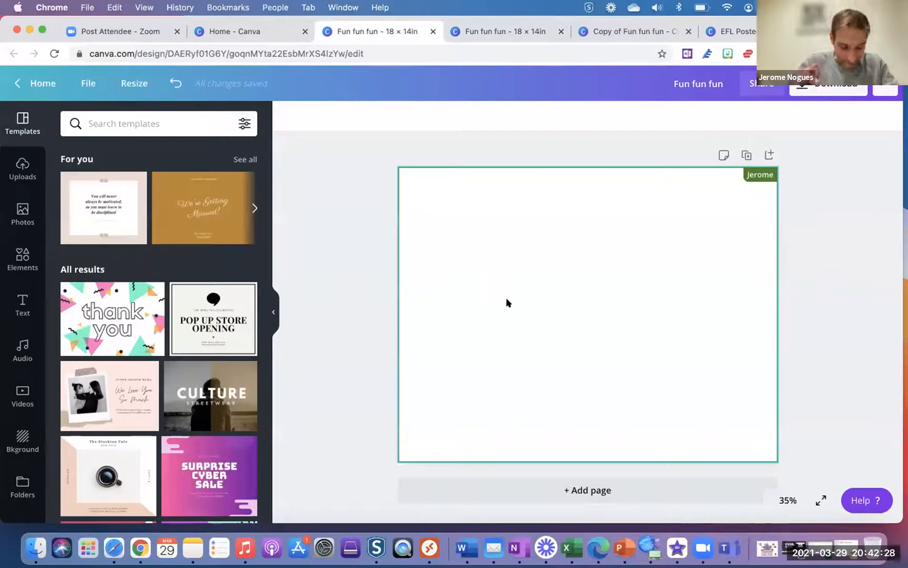
# - Add the letter T frame from Elements > Frames to the centre of the page
pyautogui.click(23, 259)
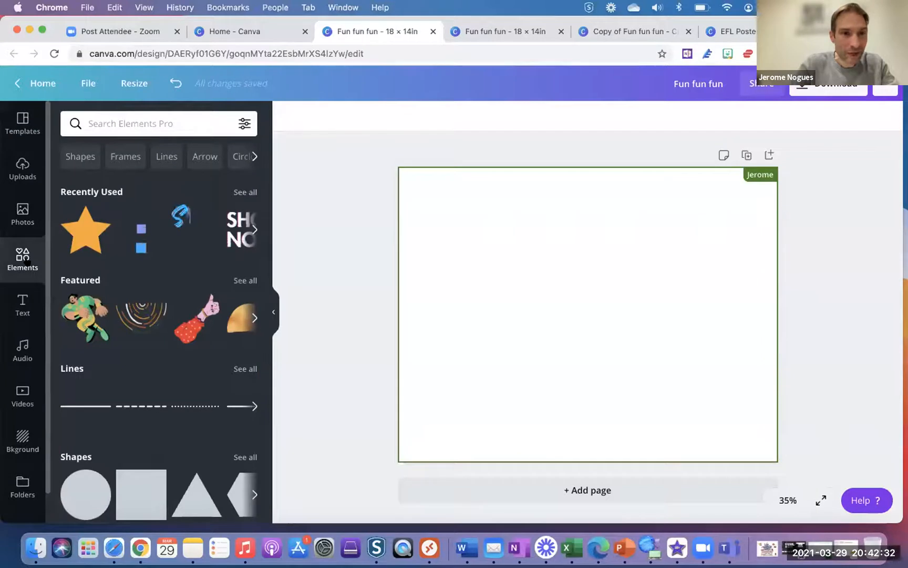
pyautogui.scroll(-5, 158, 325)
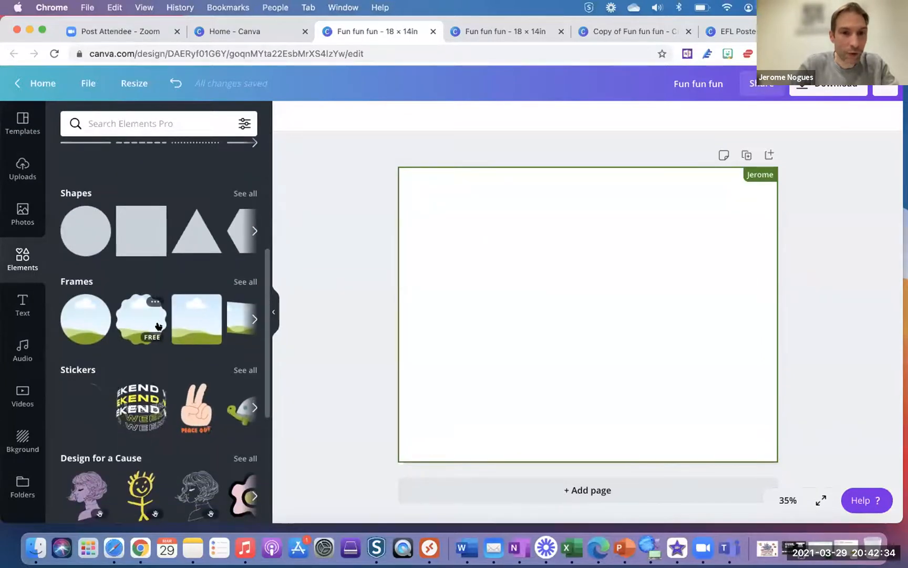
pyautogui.click(243, 283)
pyautogui.scroll(-2, 205, 364)
pyautogui.scroll(-10, 205, 364)
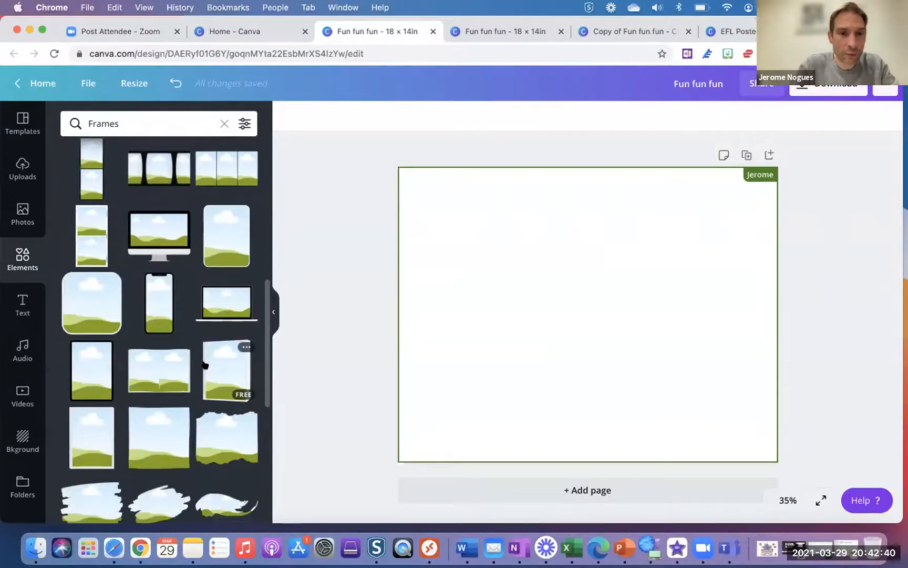
pyautogui.scroll(-8, 206, 364)
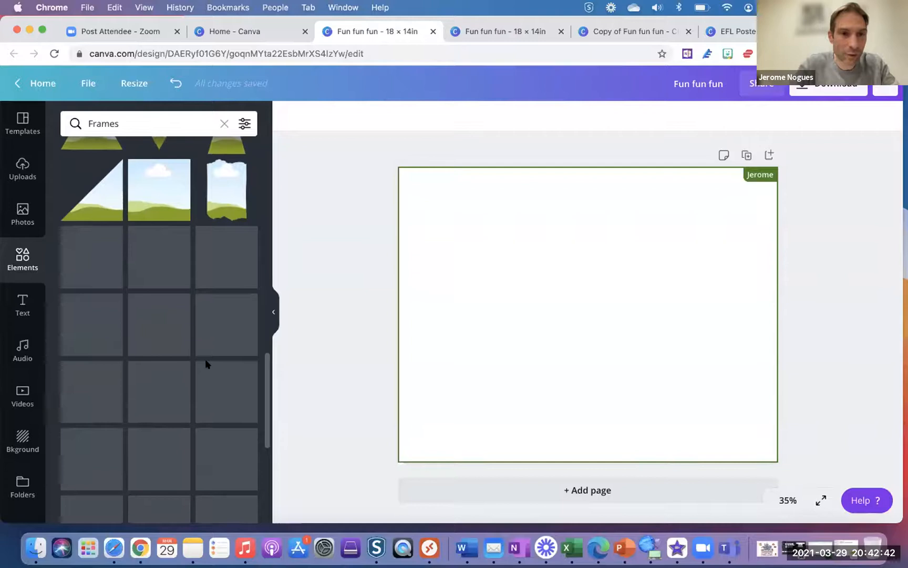
pyautogui.scroll(-5, 206, 363)
pyautogui.scroll(-3, 205, 364)
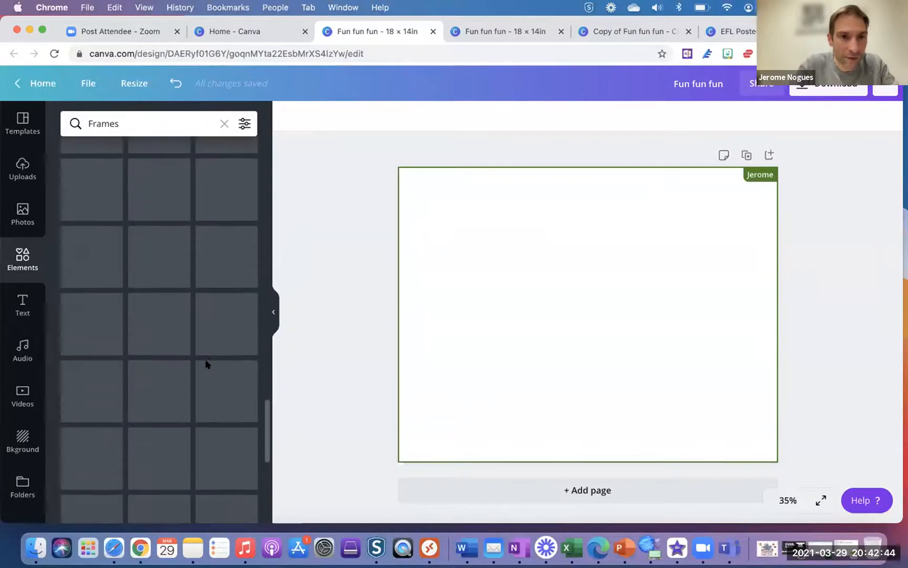
pyautogui.scroll(-5, 205, 364)
pyautogui.scroll(-1, 207, 363)
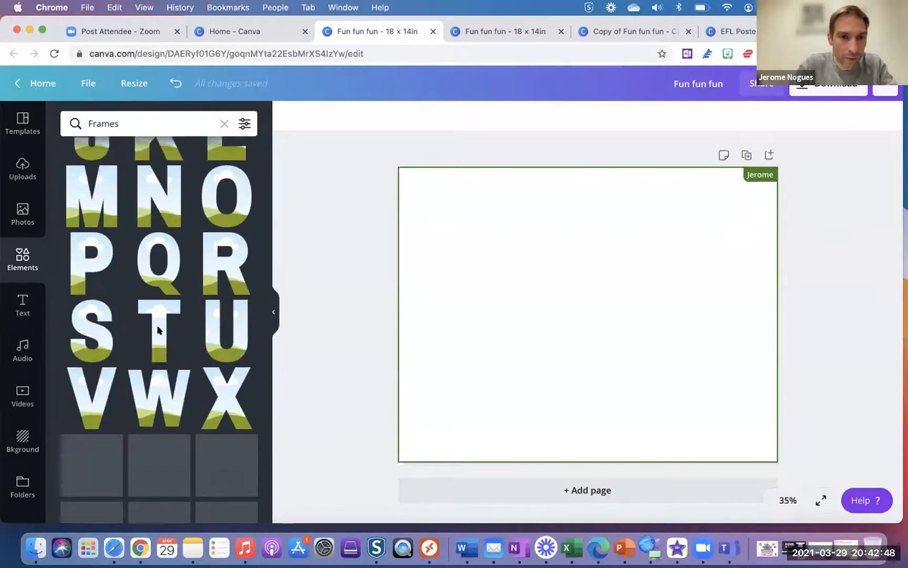
pyautogui.click(159, 318)
pyautogui.click(452, 210)
# - Make the page background near-black #141514 and place two T letter frames
pyautogui.click(288, 113)
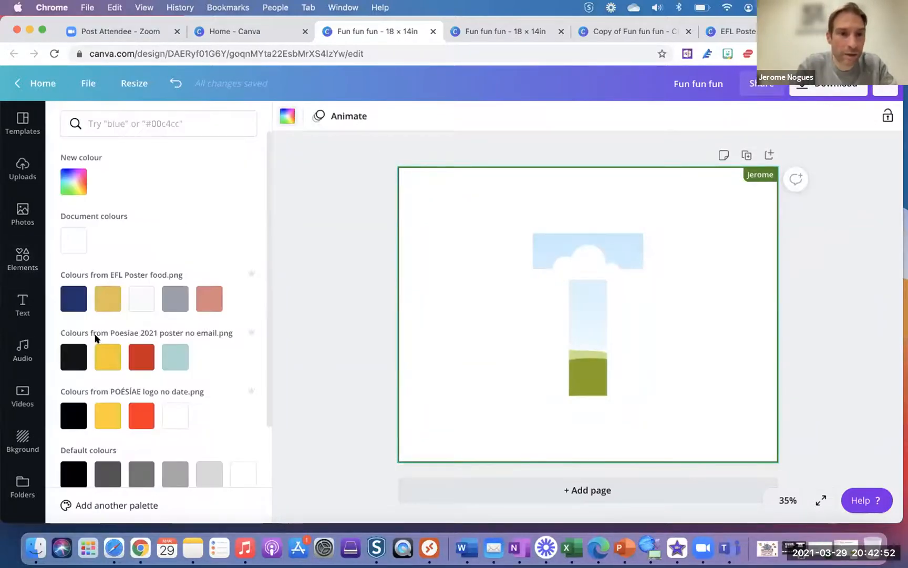
pyautogui.click(73, 356)
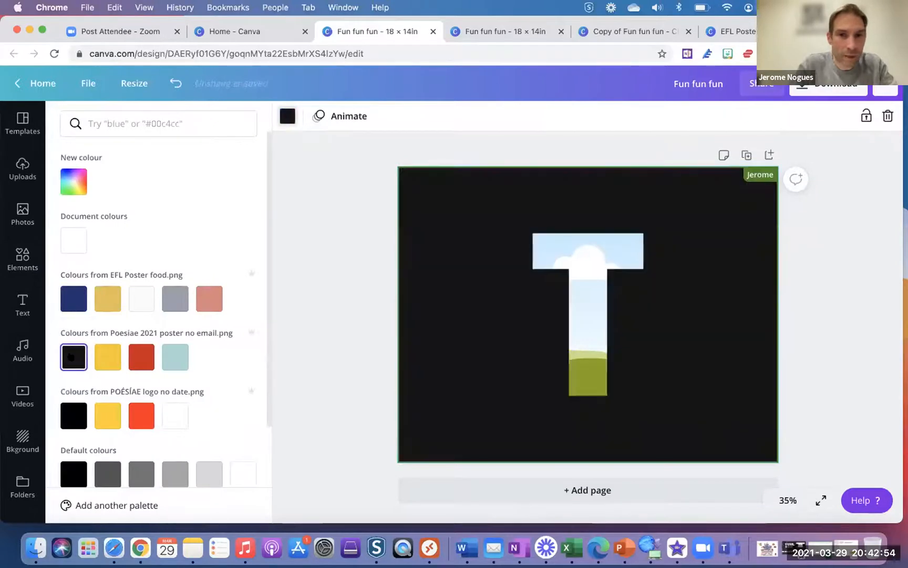
pyautogui.click(588, 256)
pyautogui.moveTo(588, 256); pyautogui.dragTo(470, 251)
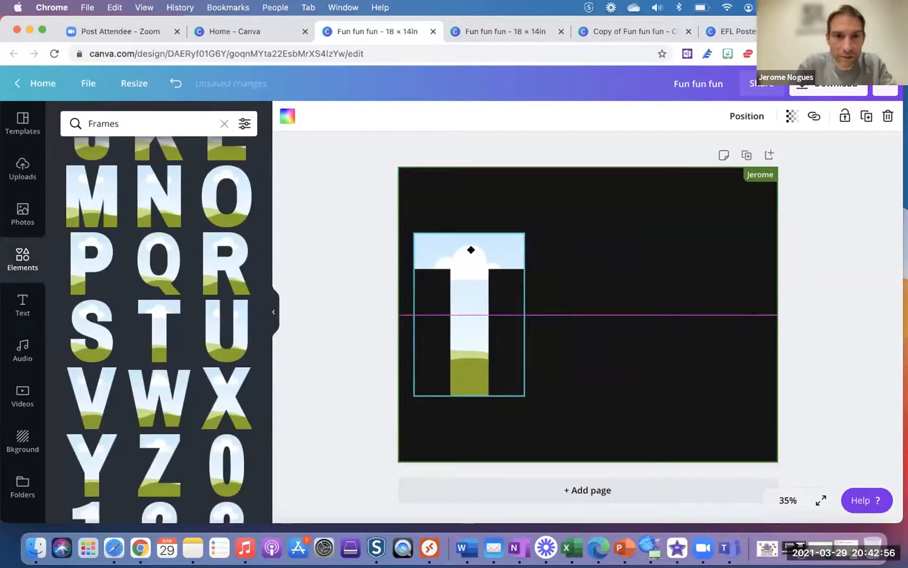
pyautogui.rightClick(467, 304)
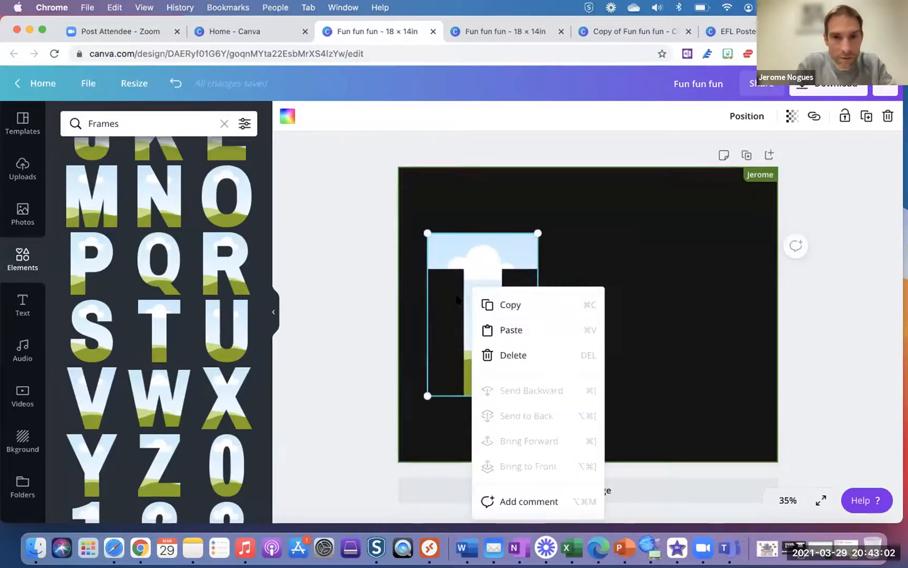
pyautogui.click(481, 302)
pyautogui.press('super+v')
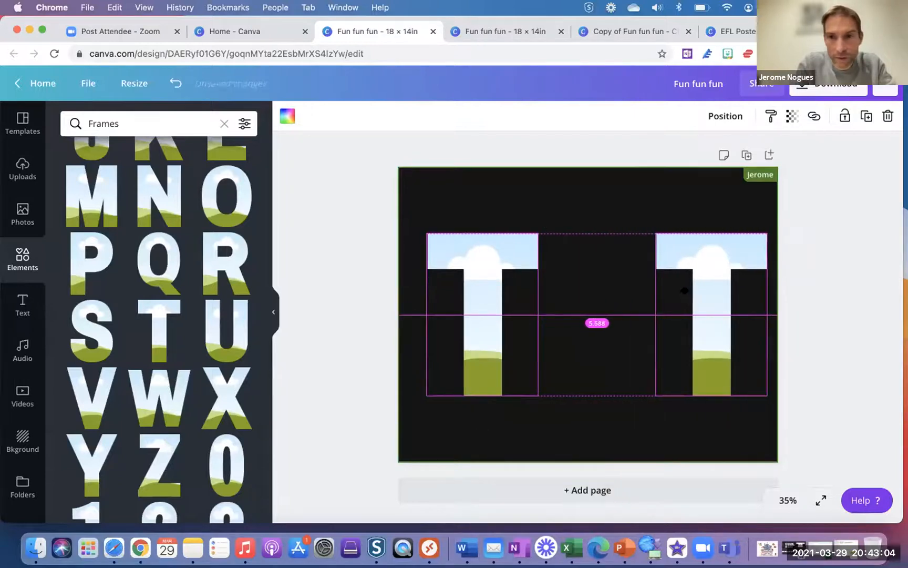
pyautogui.moveTo(484, 271); pyautogui.dragTo(463, 271)
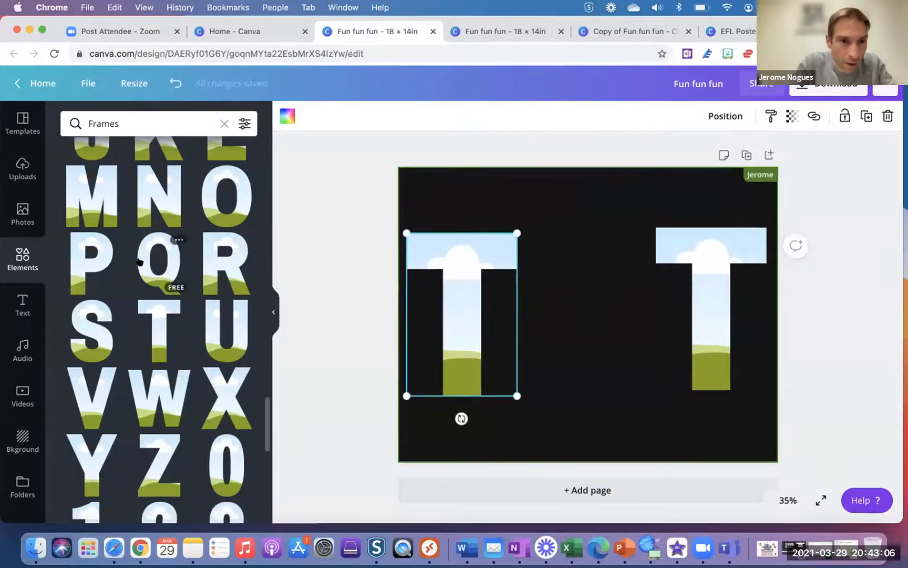
# - Add I and L letter frames between the two Ts to spell TILT
pyautogui.scroll(3, 142, 262)
pyautogui.click(221, 216)
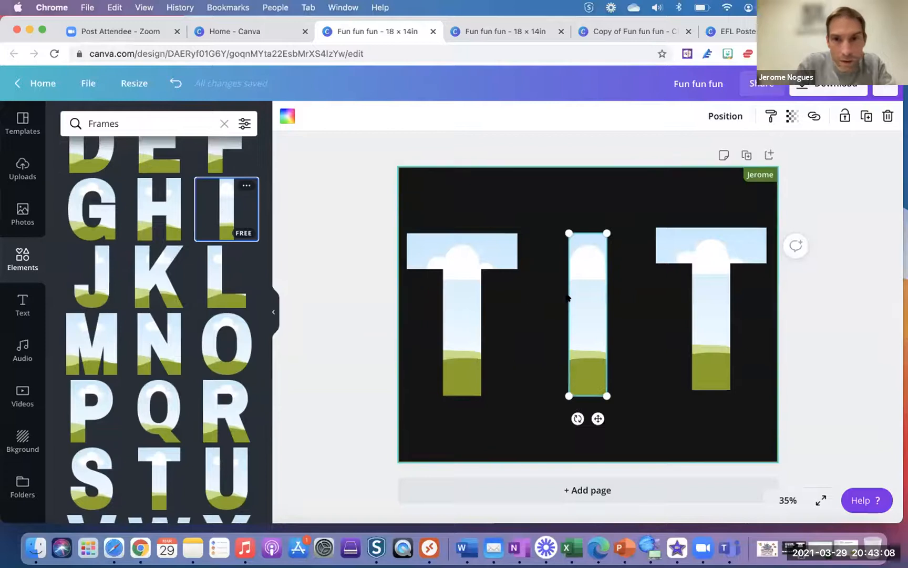
pyautogui.moveTo(581, 299); pyautogui.dragTo(546, 298)
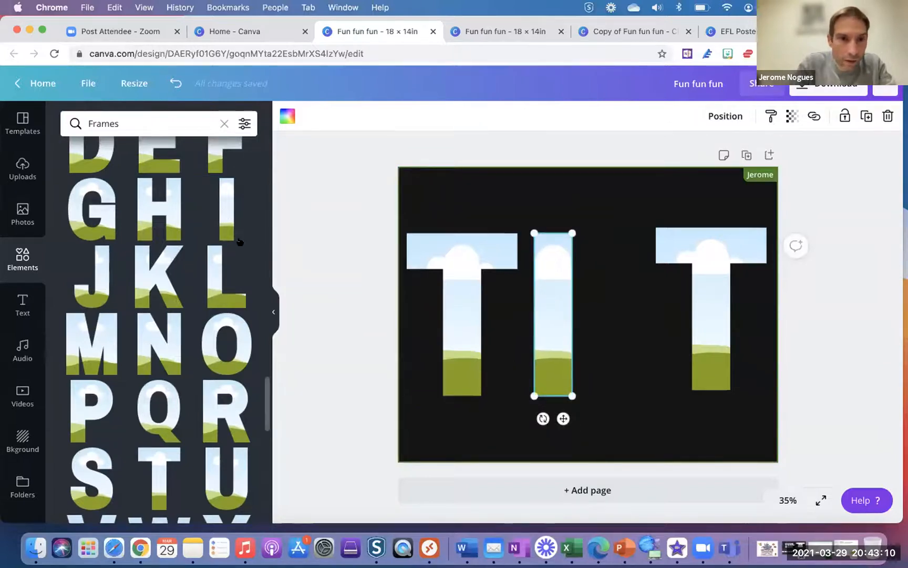
pyautogui.click(215, 280)
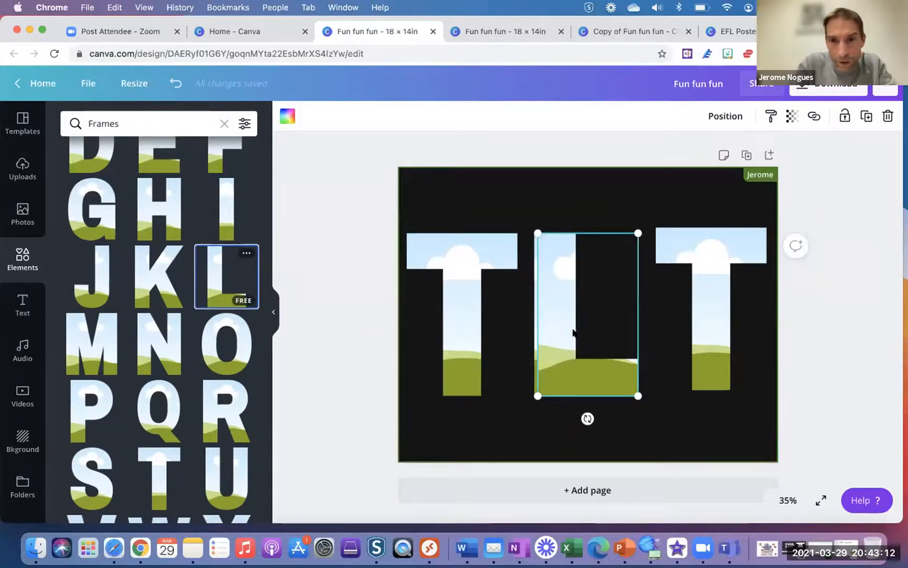
pyautogui.moveTo(562, 337); pyautogui.dragTo(612, 332)
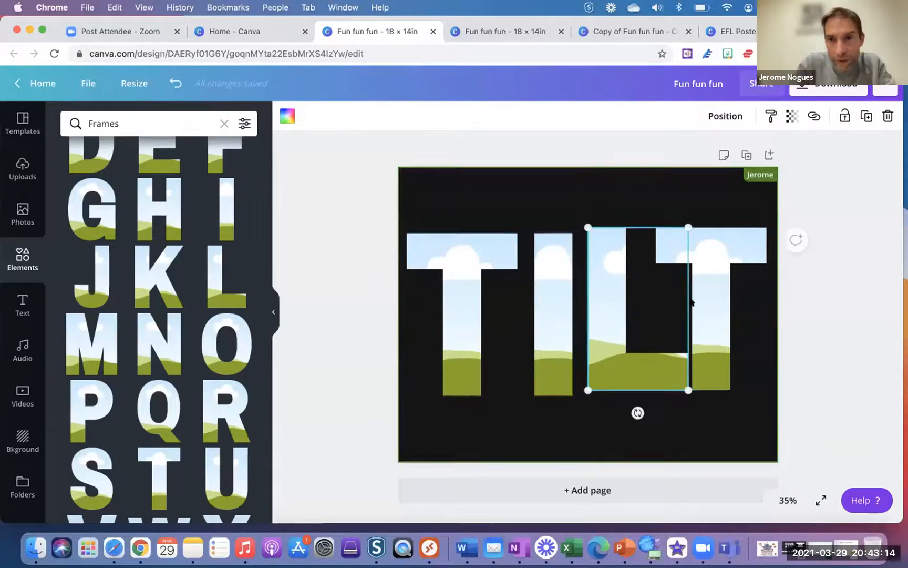
pyautogui.moveTo(710, 258); pyautogui.dragTo(722, 263)
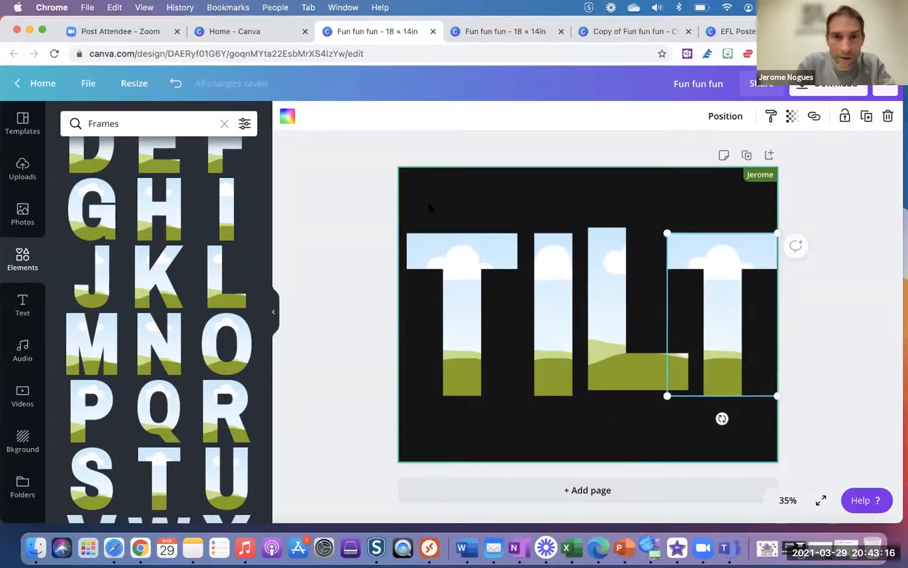
# - Select all four letter frames and space them evenly with Tidy up
pyautogui.moveTo(431, 213); pyautogui.dragTo(762, 416)
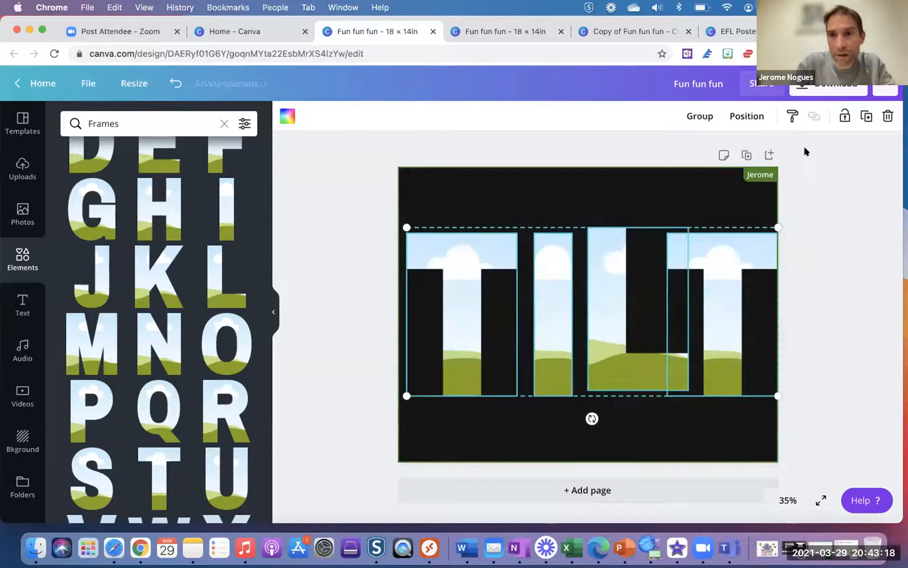
pyautogui.click(745, 116)
pyautogui.click(596, 359)
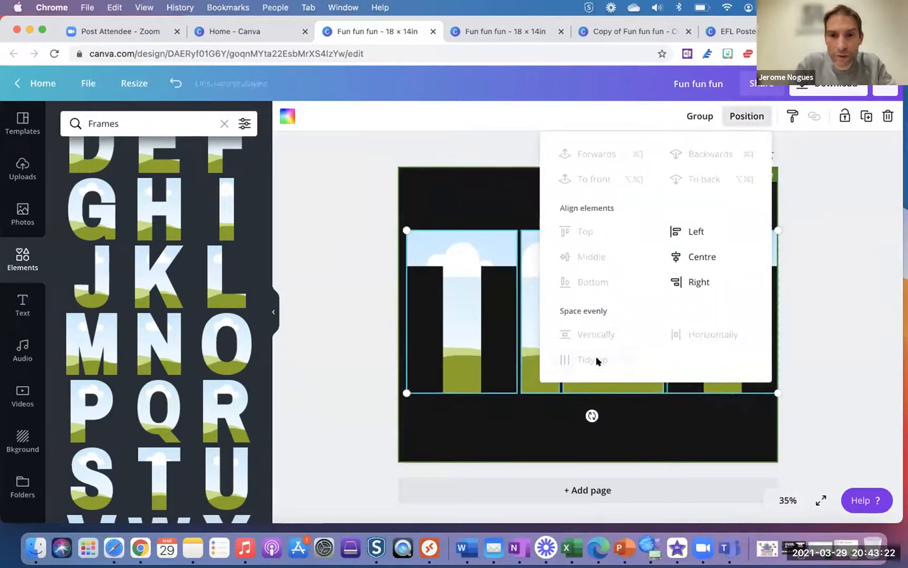
pyautogui.click(636, 430)
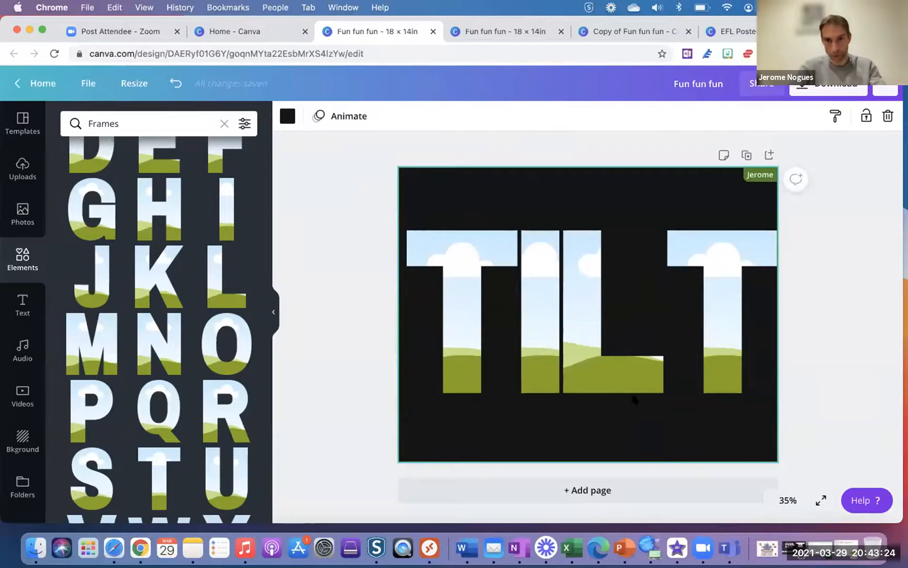
# - Nudge the L frame slightly right, clear the Frames search, and show the Photos library
pyautogui.moveTo(617, 372)
pyautogui.mouseDown()
pyautogui.moveTo(625, 374)
pyautogui.moveTo(618, 369)
pyautogui.mouseUp()
pyautogui.click(490, 419)
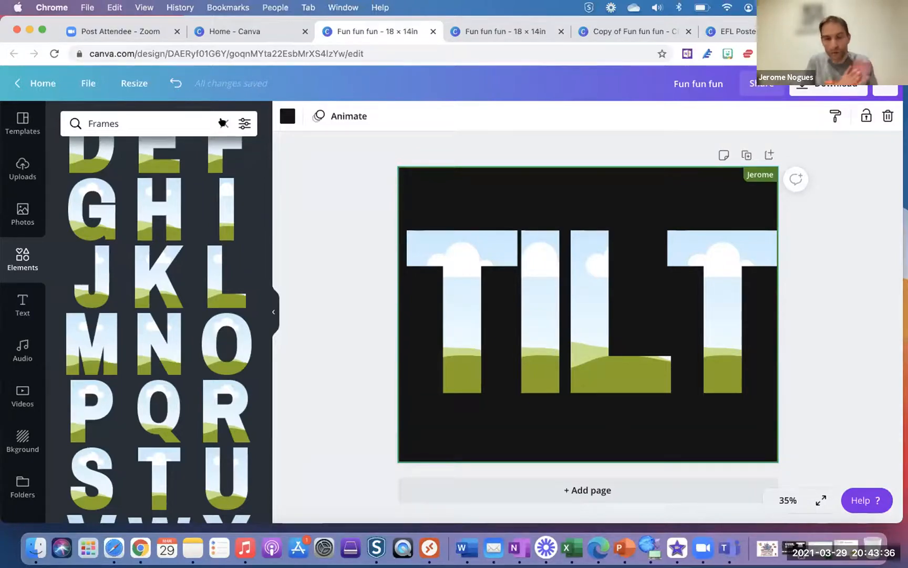
pyautogui.click(223, 123)
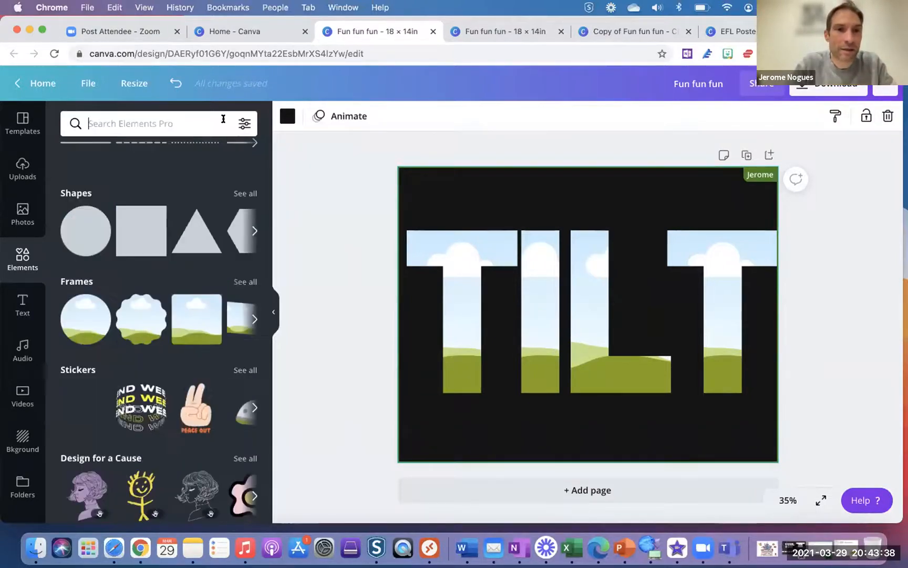
pyautogui.scroll(5, 169, 199)
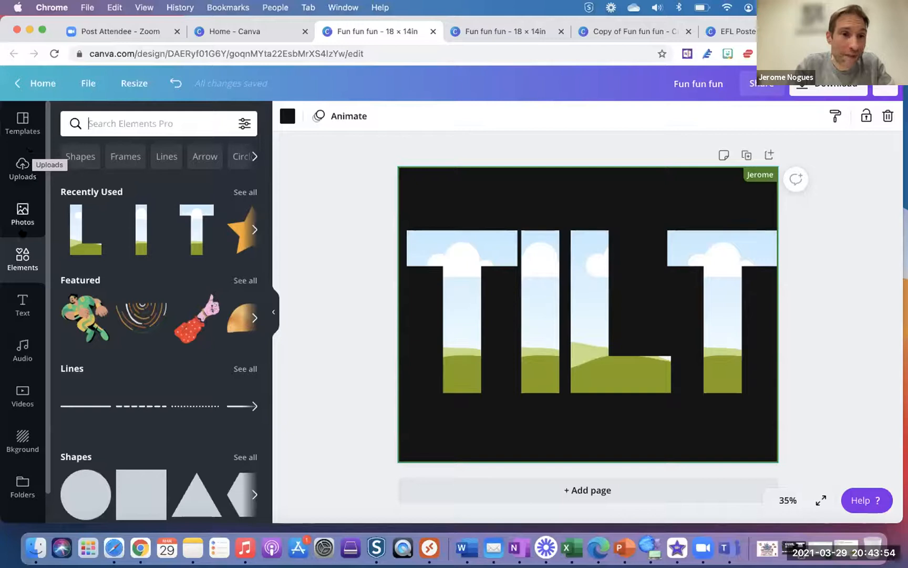
pyautogui.click(24, 210)
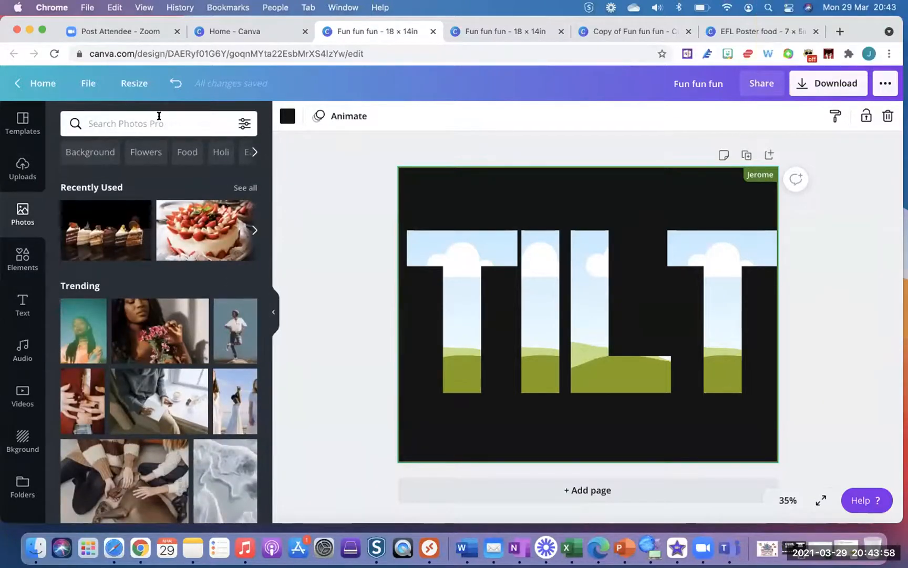
# - Search Photos for 'new york' and fill the first T frame with the skyline panorama
pyautogui.click(159, 117)
pyautogui.write('new york')
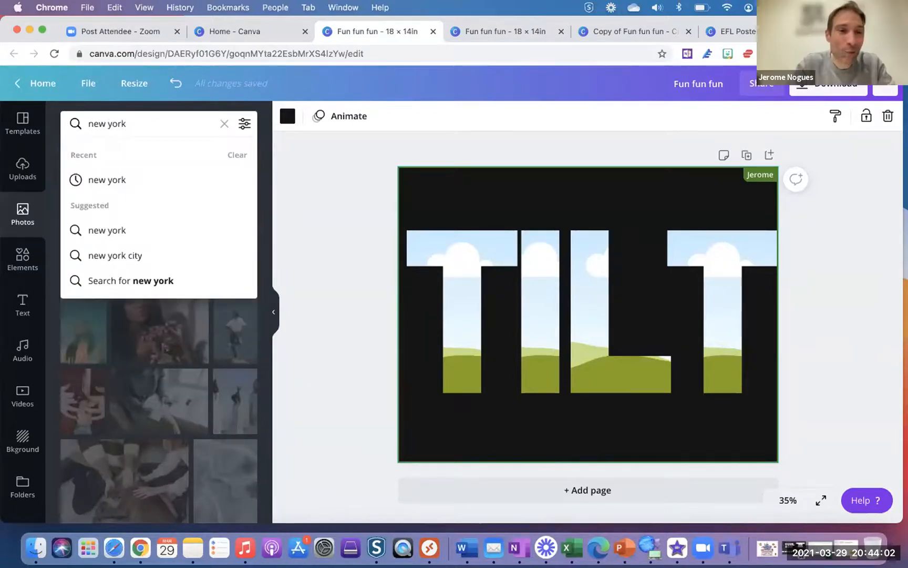
pyautogui.press('Return')
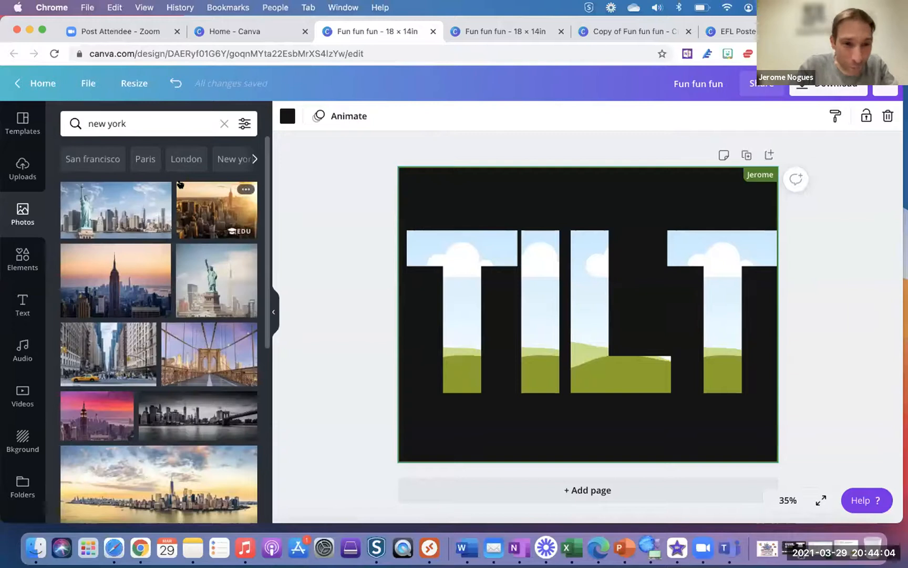
pyautogui.scroll(-5, 190, 350)
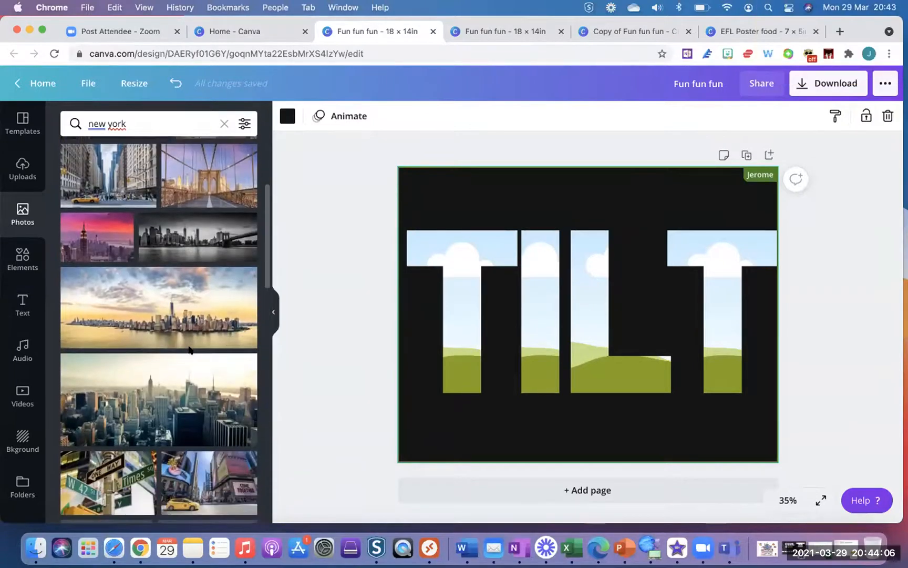
pyautogui.scroll(-1, 188, 347)
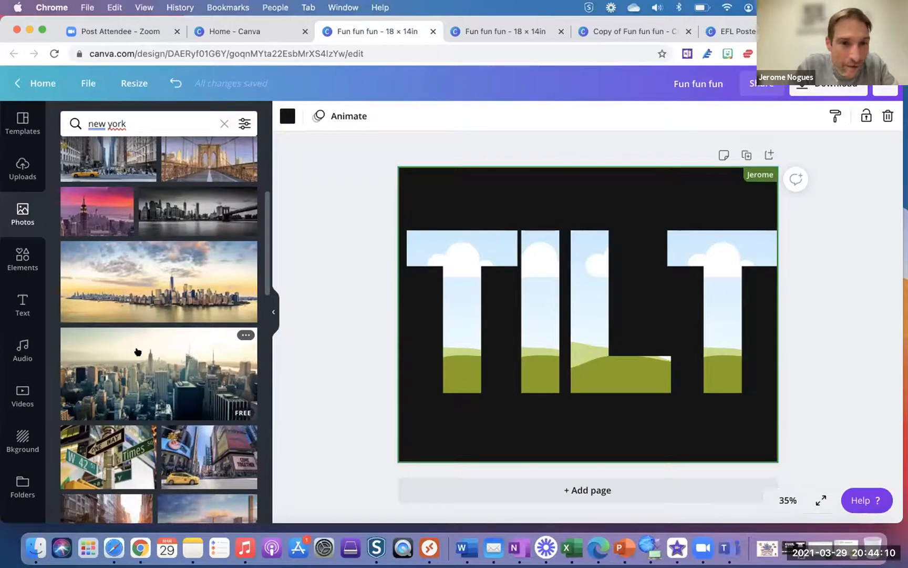
pyautogui.click(119, 293)
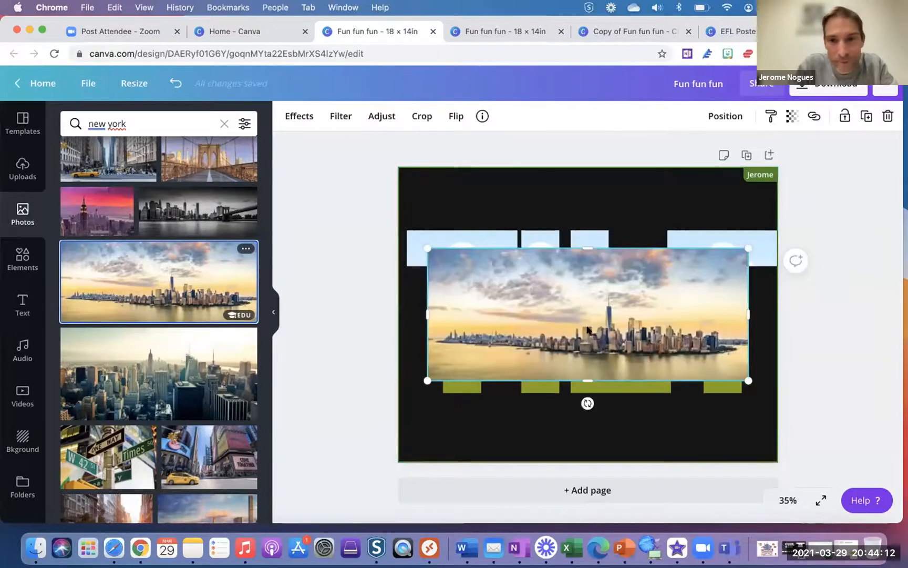
pyautogui.moveTo(582, 314); pyautogui.dragTo(615, 302)
pyautogui.doubleClick(458, 296)
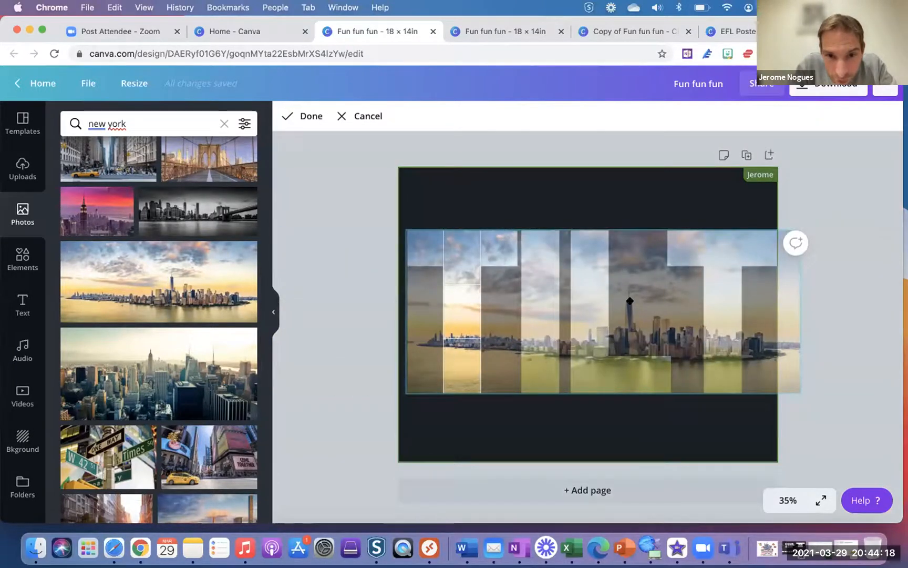
pyautogui.click(550, 434)
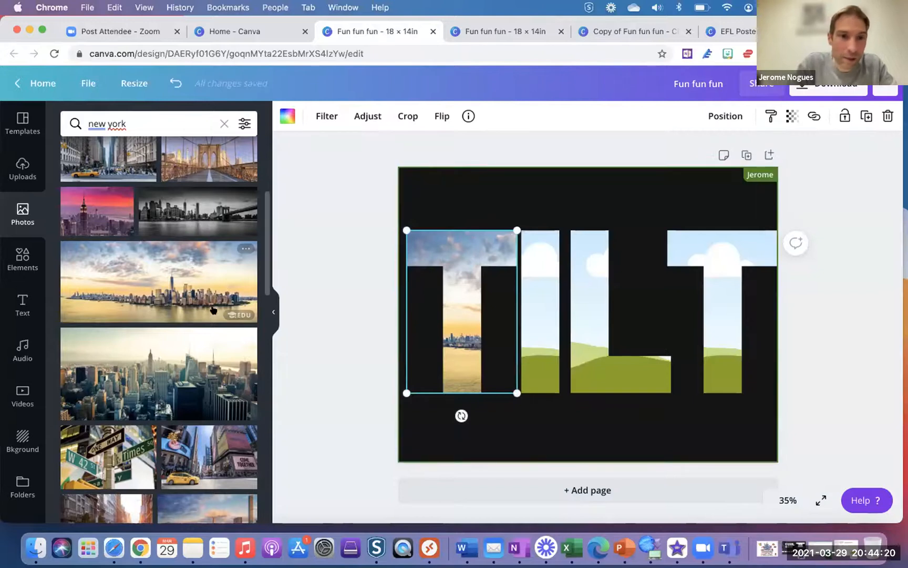
# - Fill the I, L and second T frames with the same skyline, repositioning each
pyautogui.moveTo(183, 284); pyautogui.dragTo(625, 297)
pyautogui.doubleClick(541, 293)
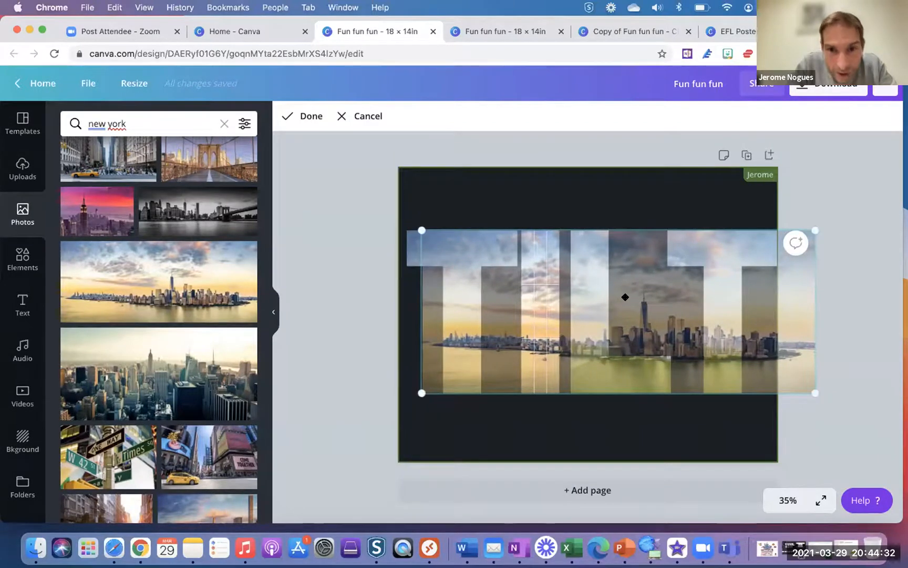
pyautogui.click(653, 186)
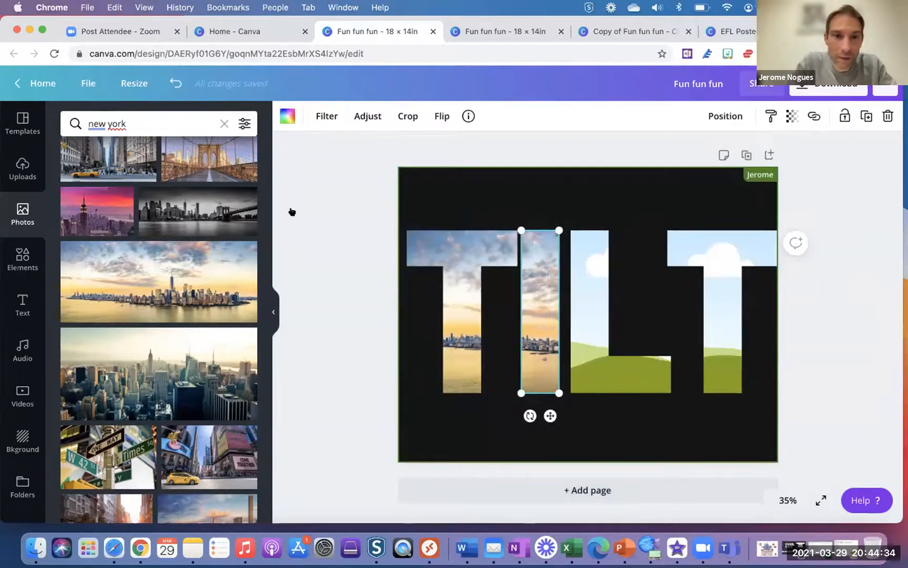
pyautogui.moveTo(169, 283); pyautogui.dragTo(578, 284)
pyautogui.doubleClick(579, 284)
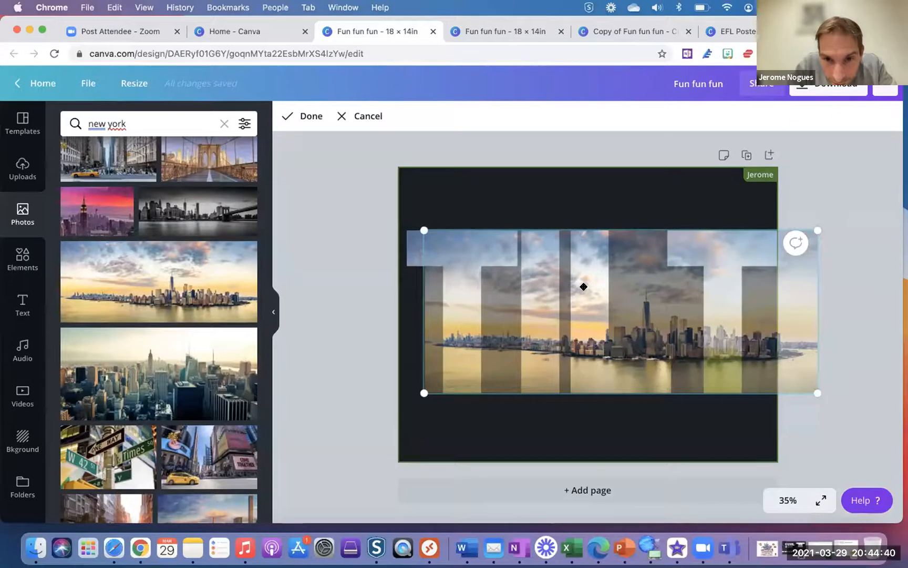
pyautogui.click(577, 202)
pyautogui.moveTo(179, 282); pyautogui.dragTo(608, 282)
pyautogui.doubleClick(718, 276)
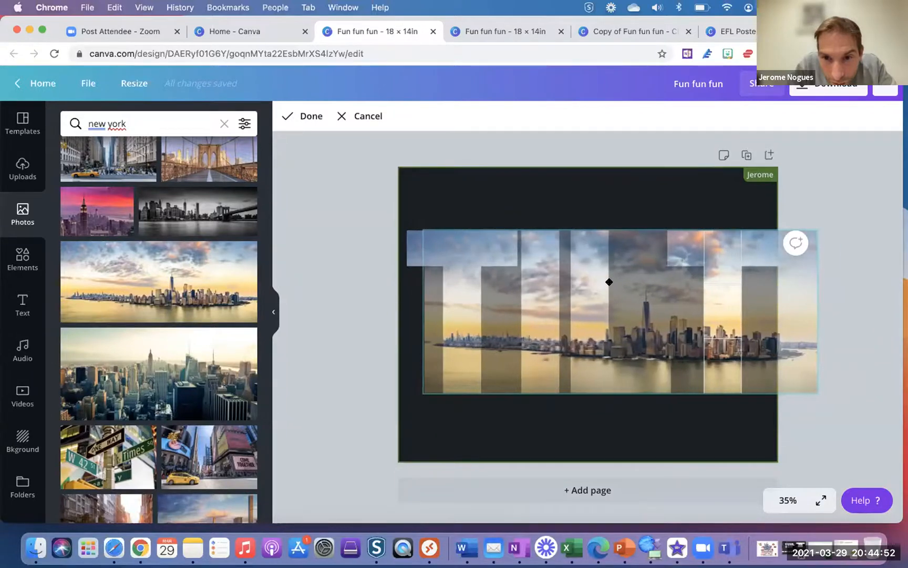
pyautogui.click(644, 433)
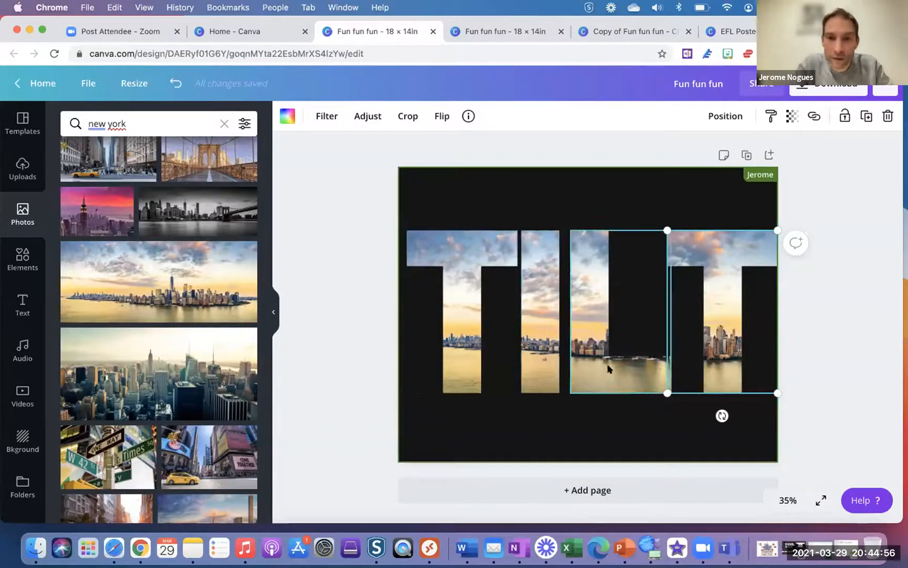
pyautogui.click(604, 443)
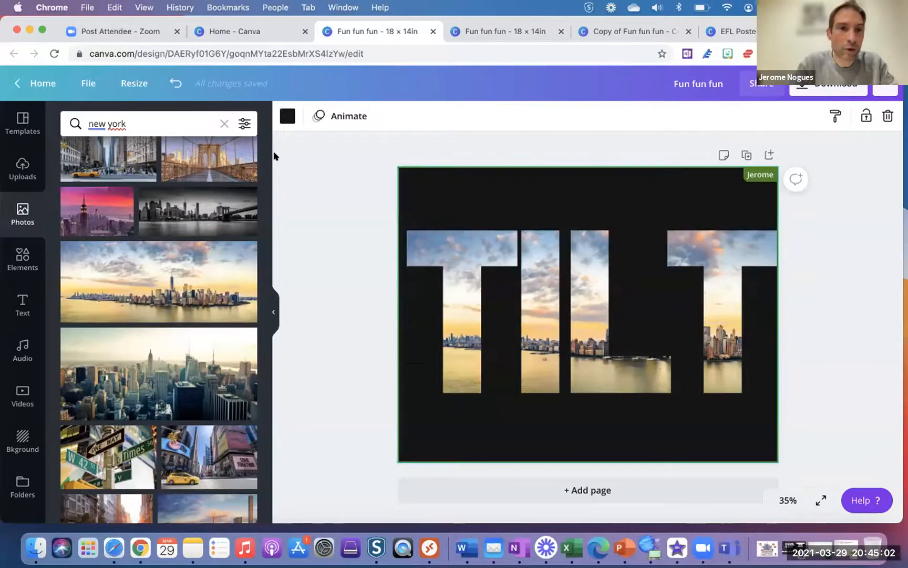
# - Clear the New York photo search, show previously uploaded images, and bring up Finder
pyautogui.click(224, 123)
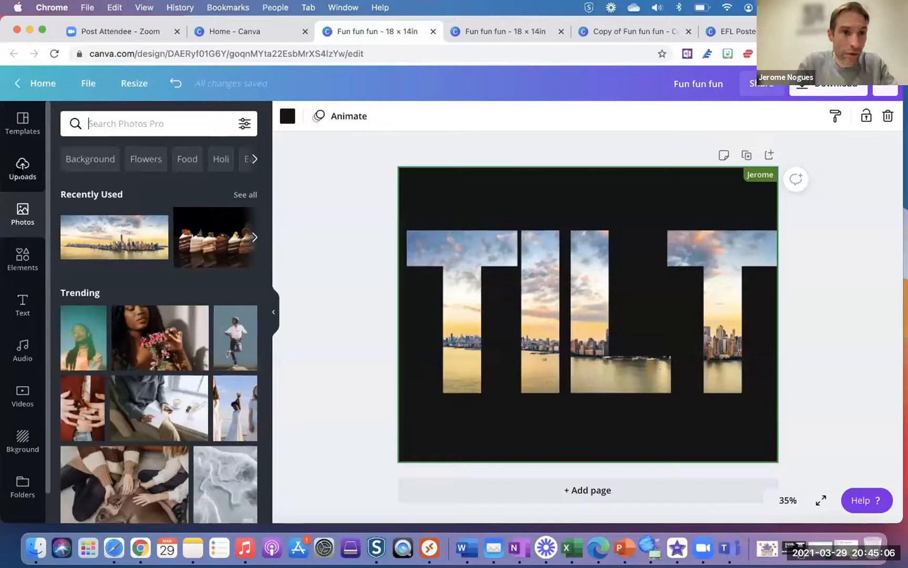
pyautogui.click(23, 168)
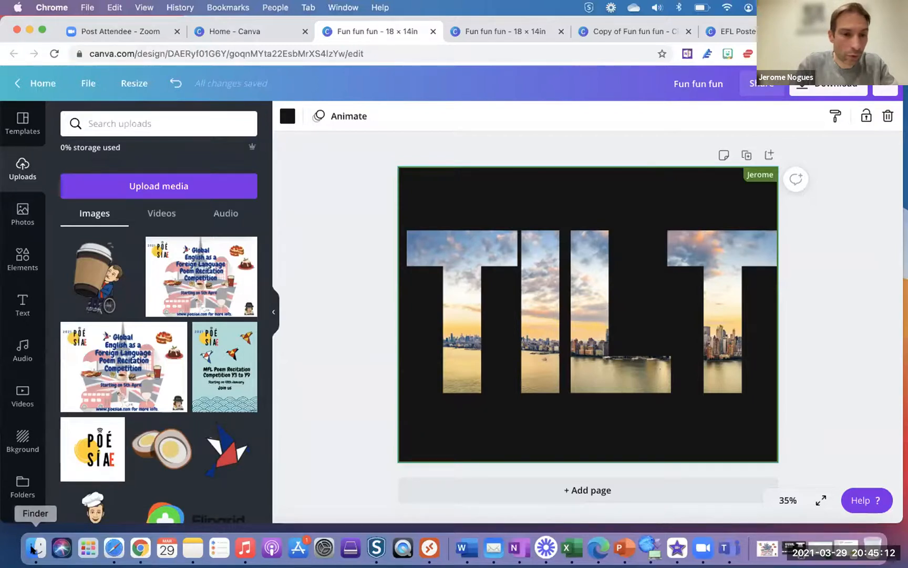
pyautogui.click(33, 549)
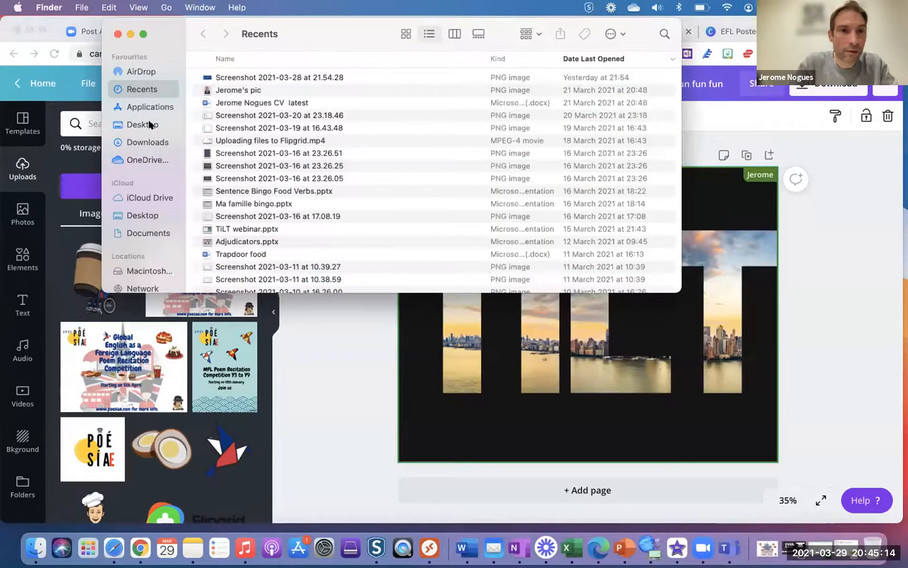
# - Drag EFL Poster food.png from Finder's Downloads folder onto the TILT design
pyautogui.click(135, 146)
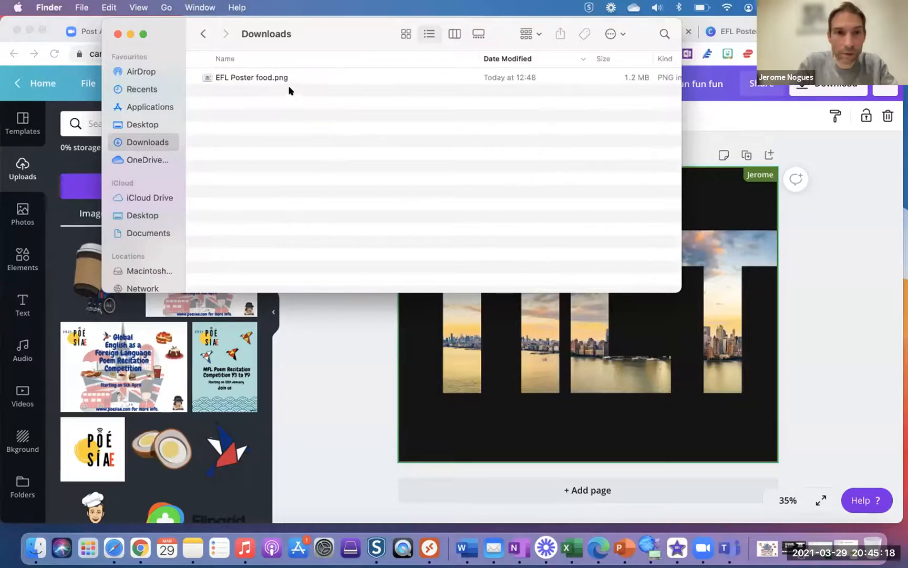
pyautogui.moveTo(272, 77); pyautogui.dragTo(618, 412)
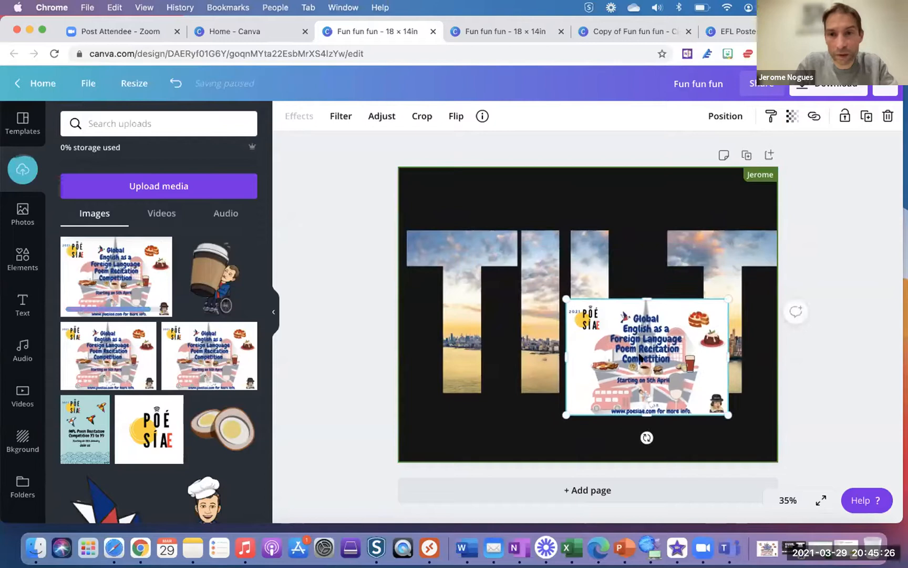
# - Delete the poster, TILT letter frames and black background, leaving a blank white page
pyautogui.moveTo(640, 357); pyautogui.dragTo(577, 409)
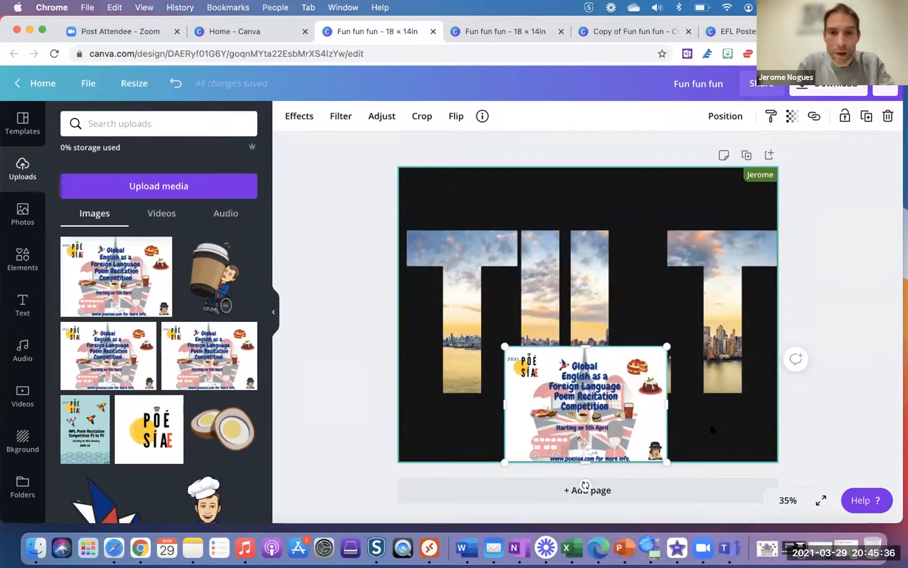
pyautogui.press('super+a')
pyautogui.press('Delete')
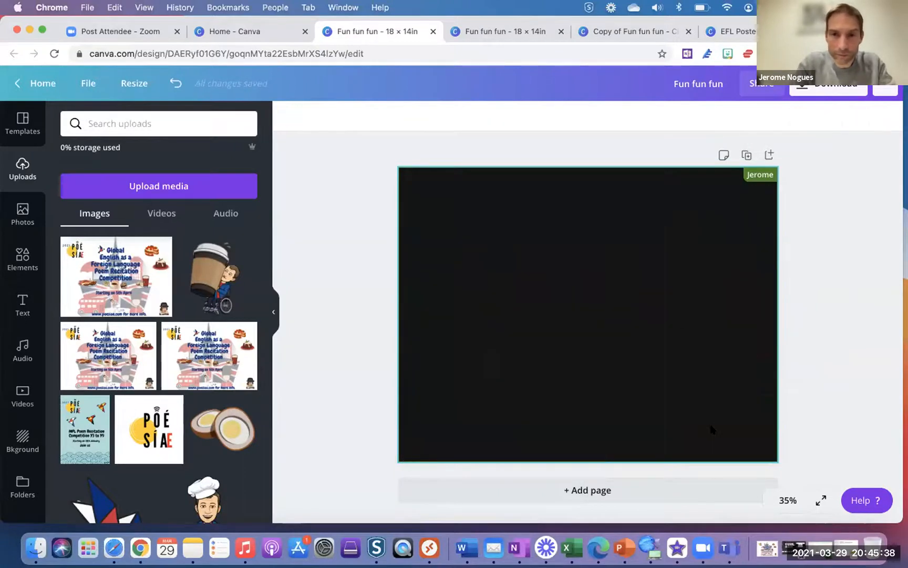
pyautogui.click(662, 299)
pyautogui.press('Delete')
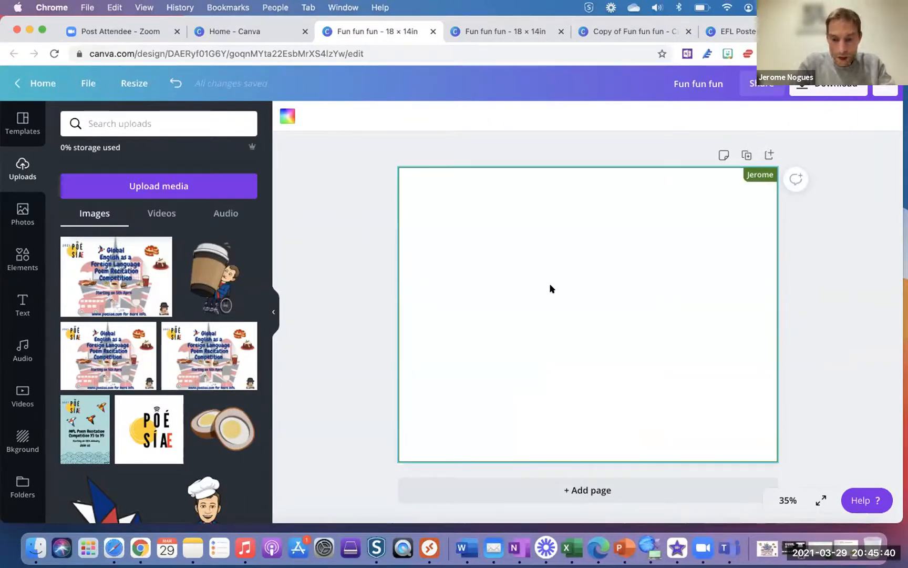